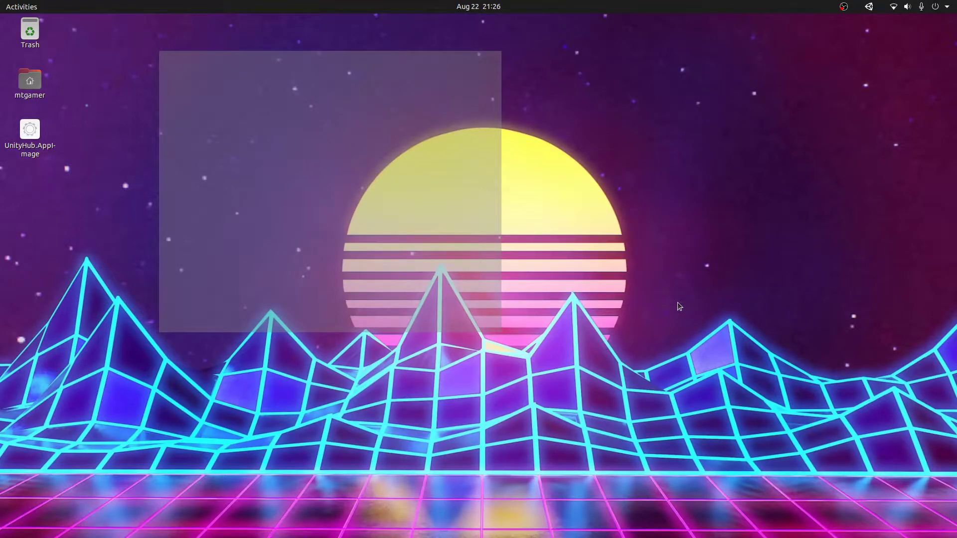
Step: Drag two selection boxes across the empty Ubuntu desktop
drag(268, 69, 689, 235)
drag(689, 236, 345, 106)
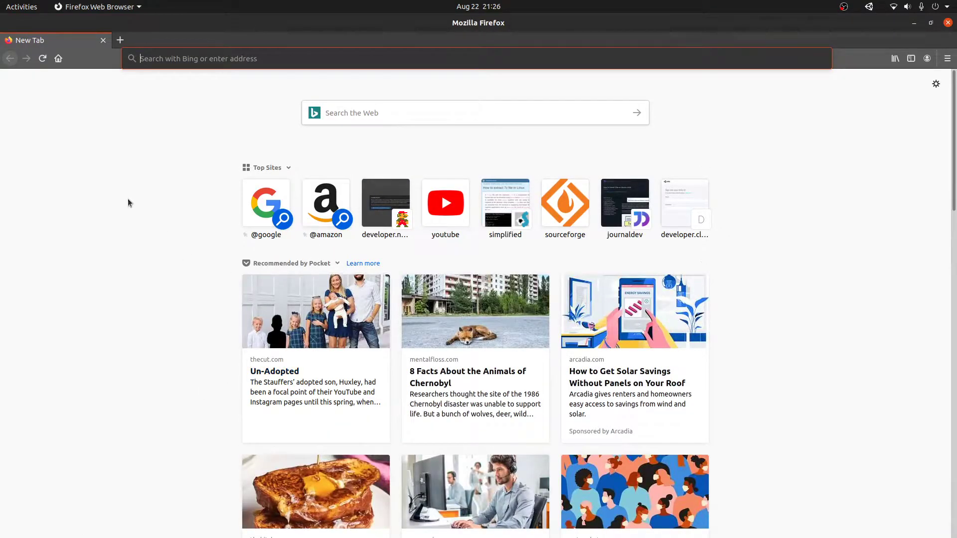
Step: Go to unity.com and browse the individual plans to the Get Started with Unity page
click(322, 58)
text(unity)
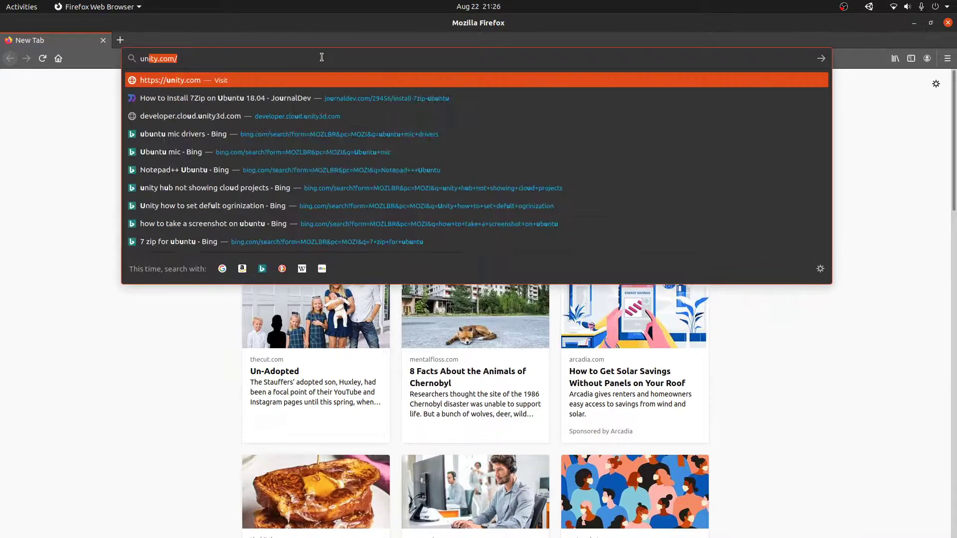
text(.com)
key(Return)
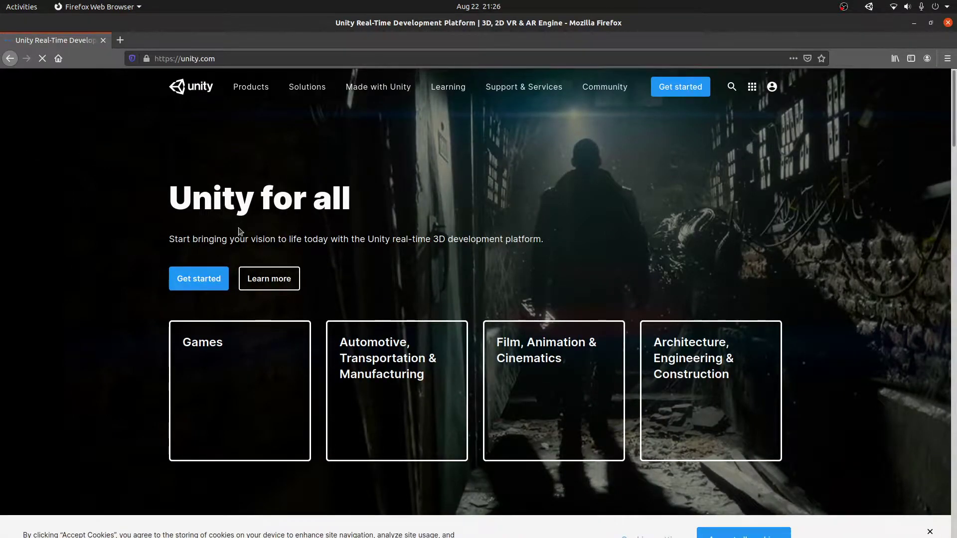
click(221, 280)
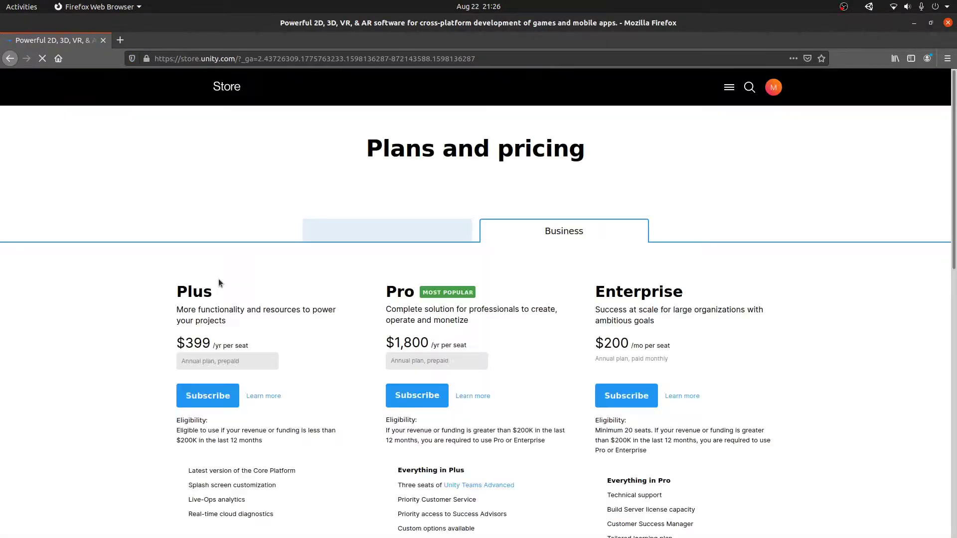
click(345, 237)
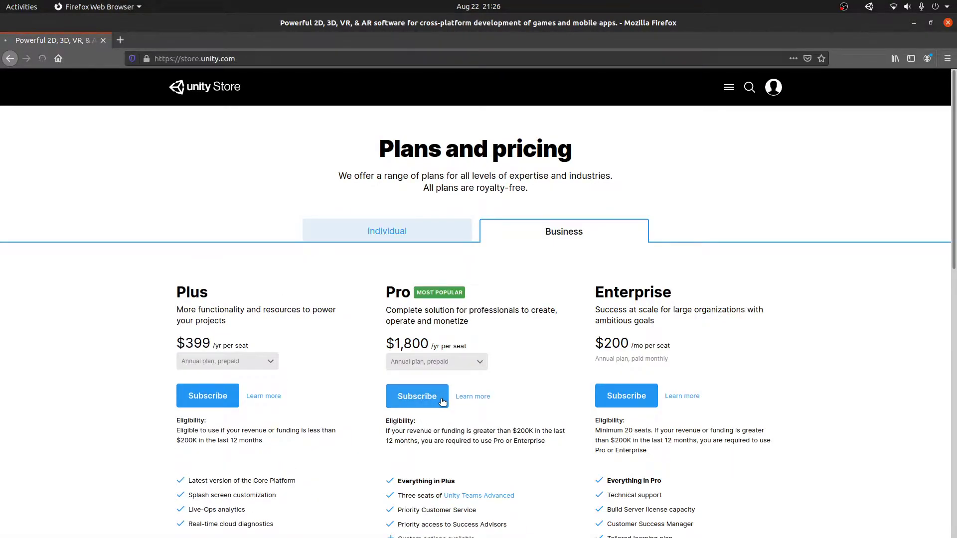
click(420, 396)
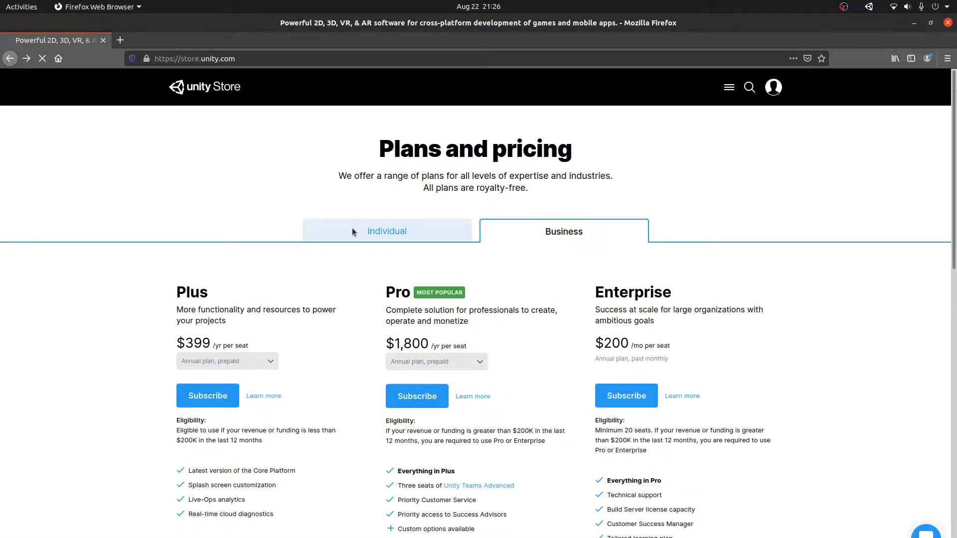
click(352, 227)
click(424, 402)
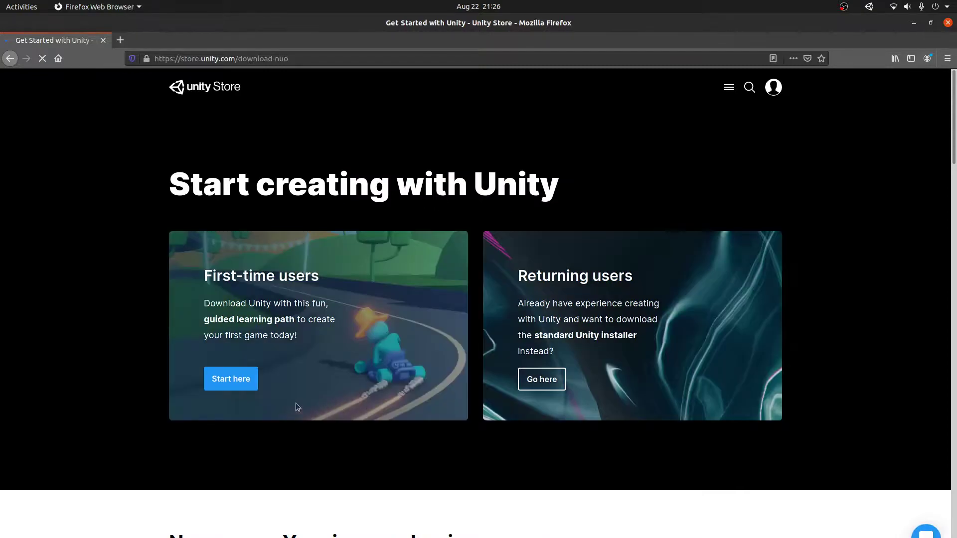
Step: Accept the Unity Personal terms, download Unity Hub, and cancel the UnityHub.AppImage open dialog
click(540, 378)
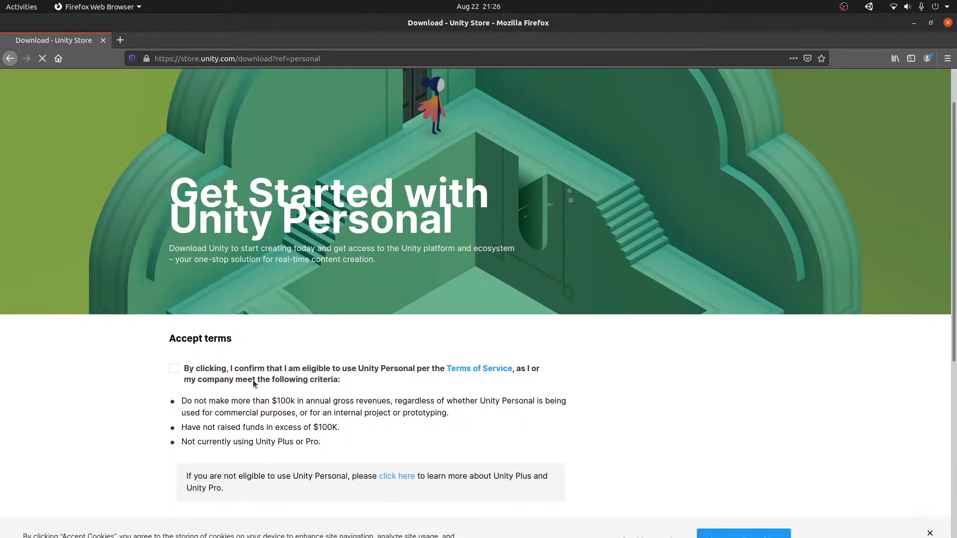
click(253, 382)
scroll(304, 390, down, 2)
scroll(310, 392, down, 1)
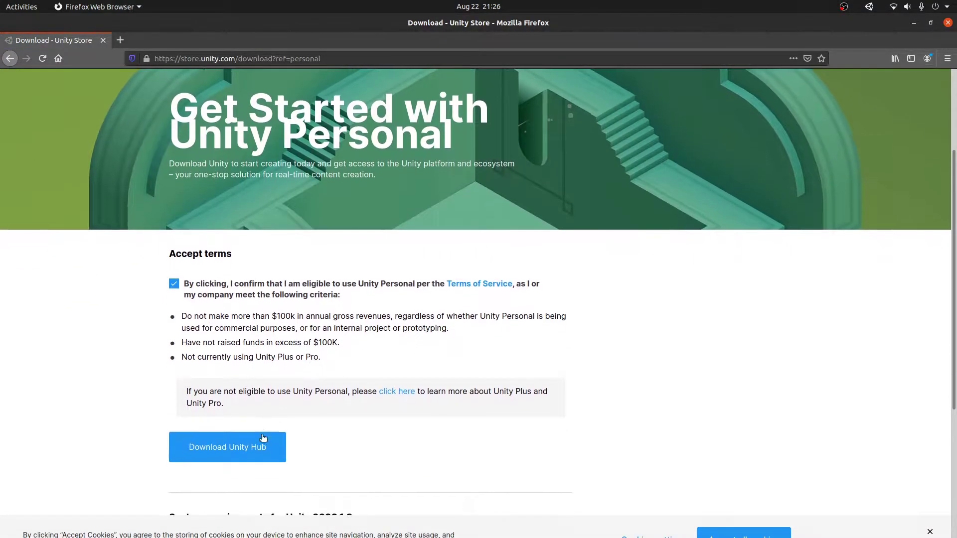
click(257, 445)
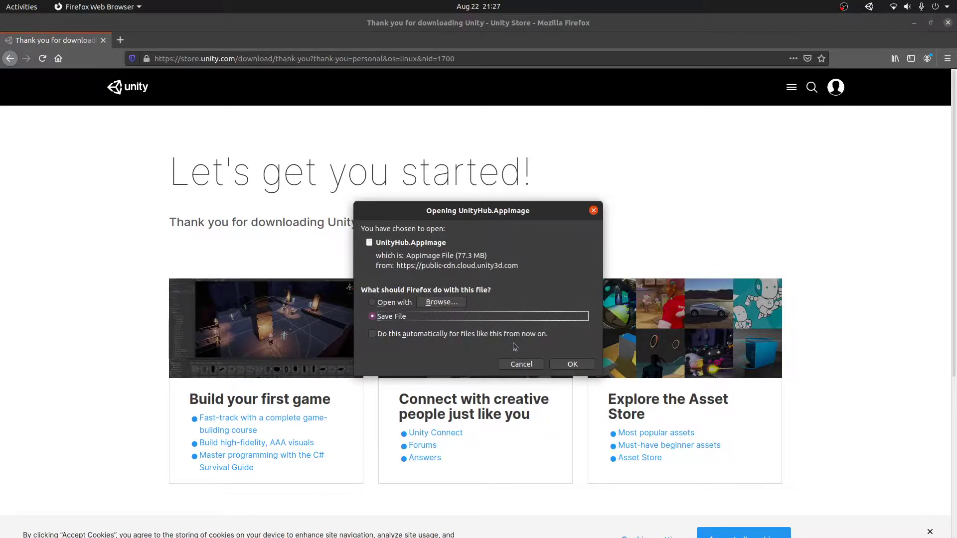
click(519, 364)
Step: Close Firefox, check the Downloads folder in Files, then close the file window
key(alt+F4)
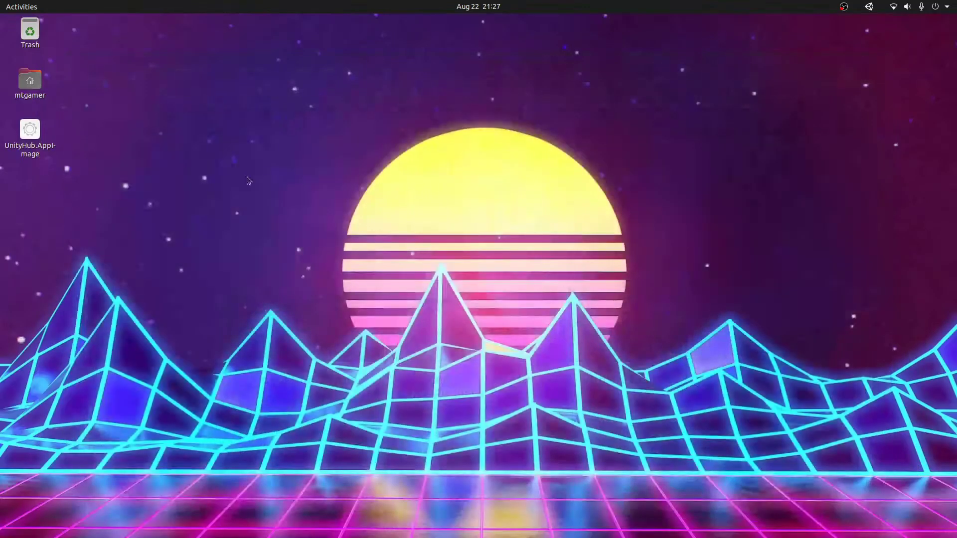
key(alt+Tab)
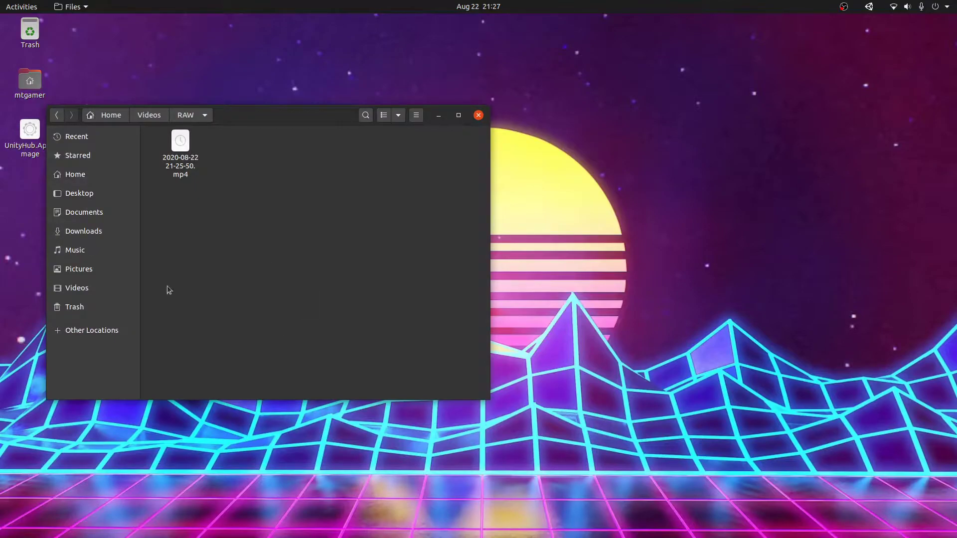
click(102, 230)
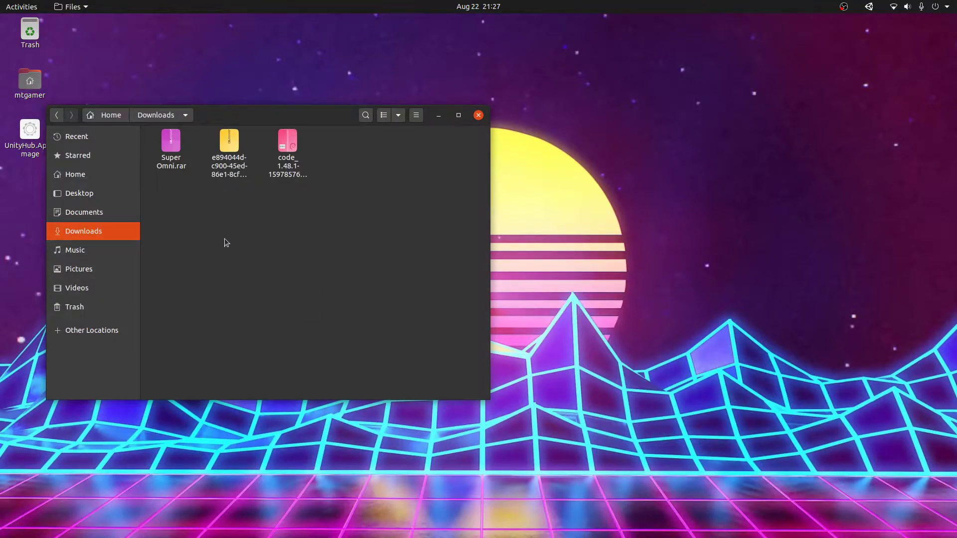
drag(316, 120, 538, 209)
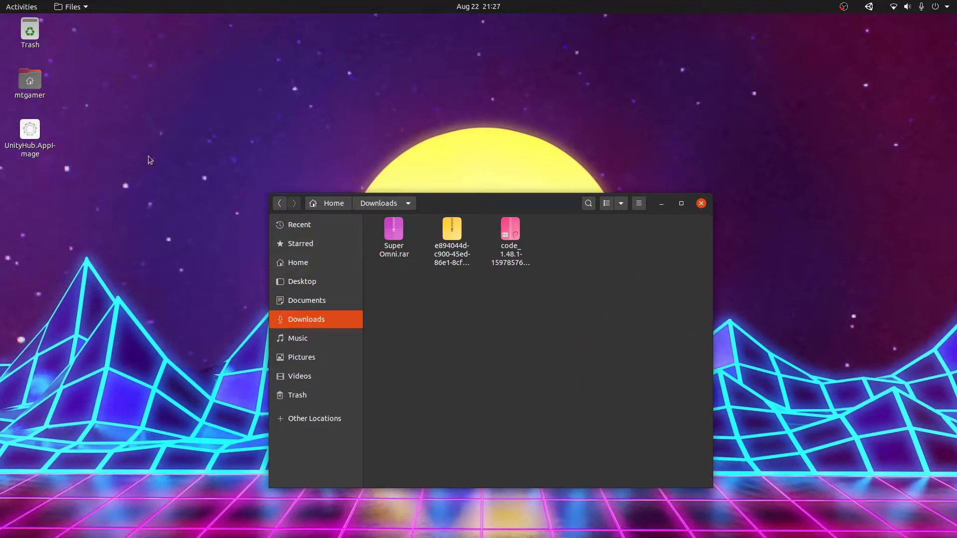
click(701, 204)
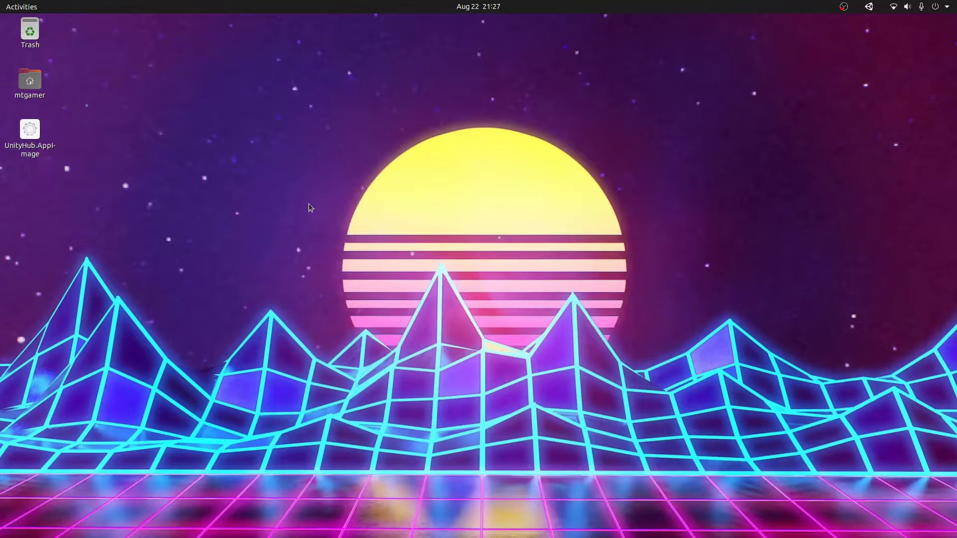
Step: Allow UnityHub.AppImage to execute as a program in its Properties > Permissions
right_click(30, 134)
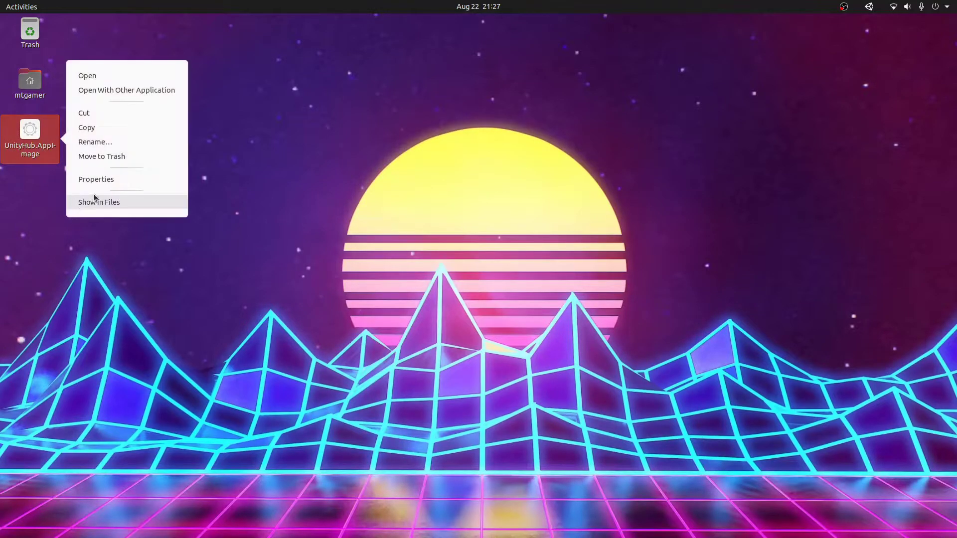
click(102, 181)
click(545, 229)
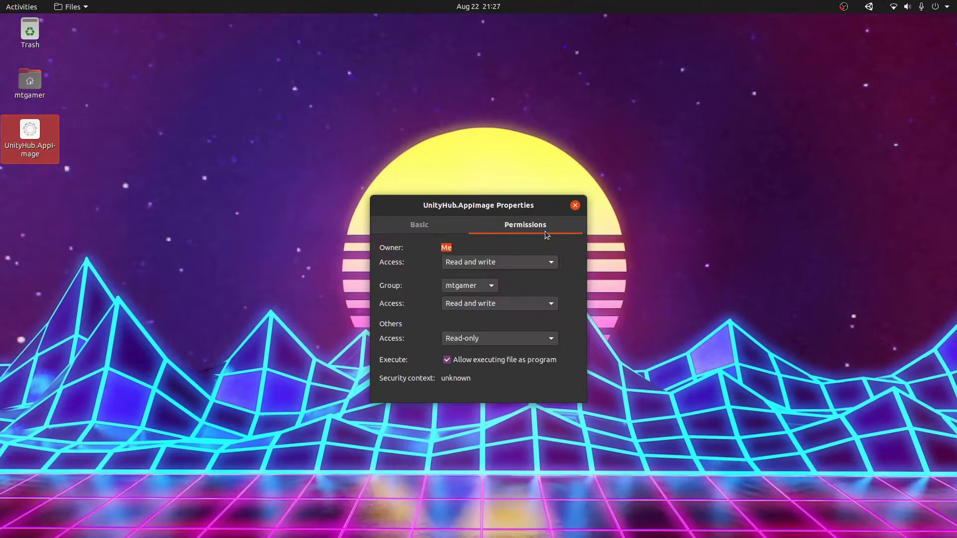
click(483, 360)
click(575, 206)
drag(318, 236, 671, 145)
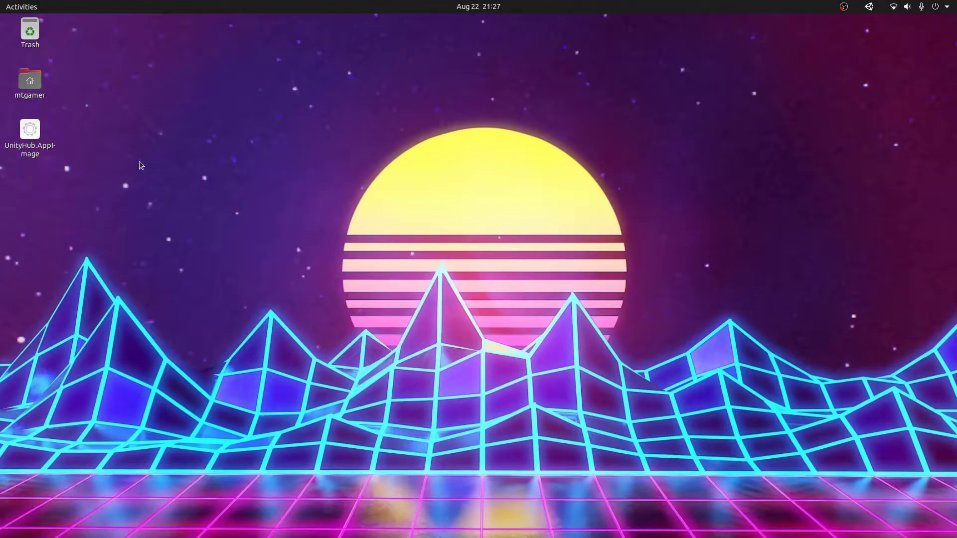
click(36, 150)
click(180, 202)
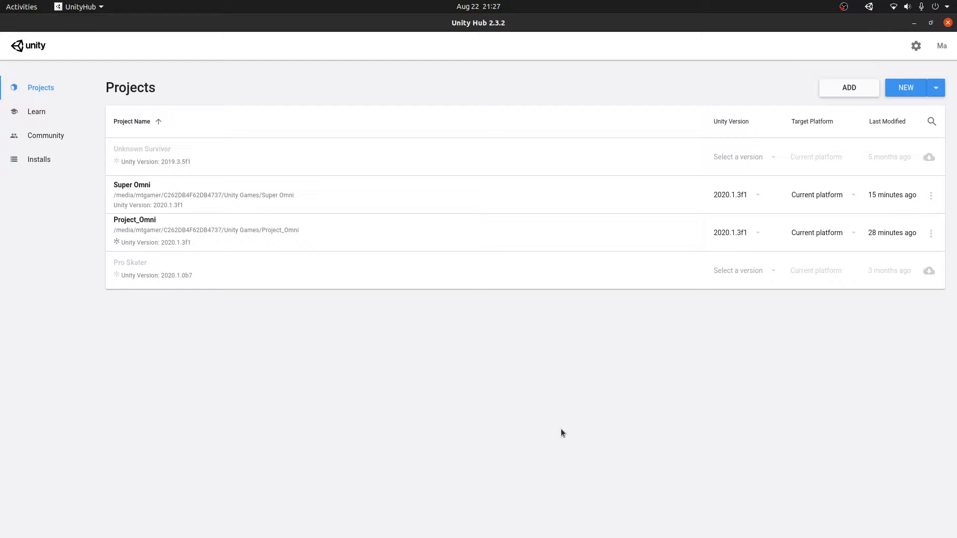
click(50, 160)
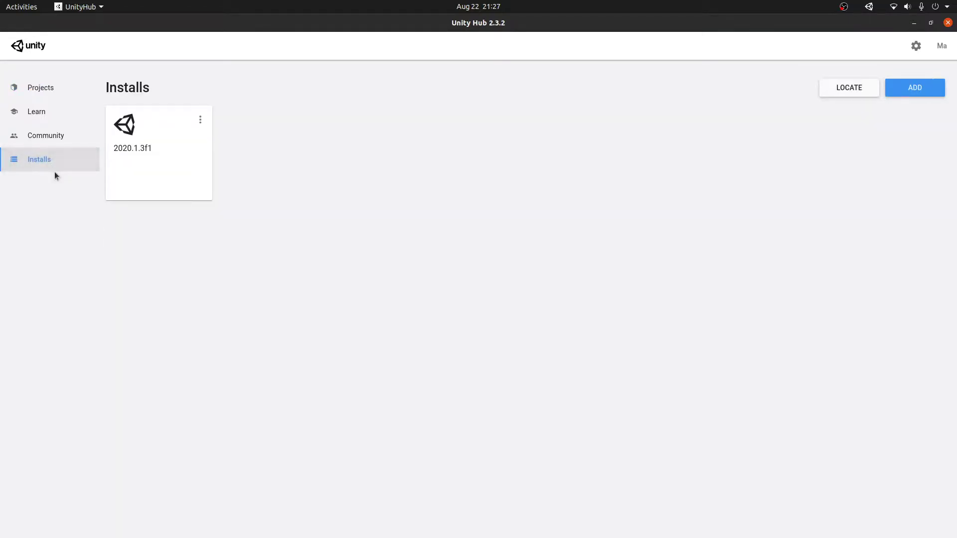
click(923, 95)
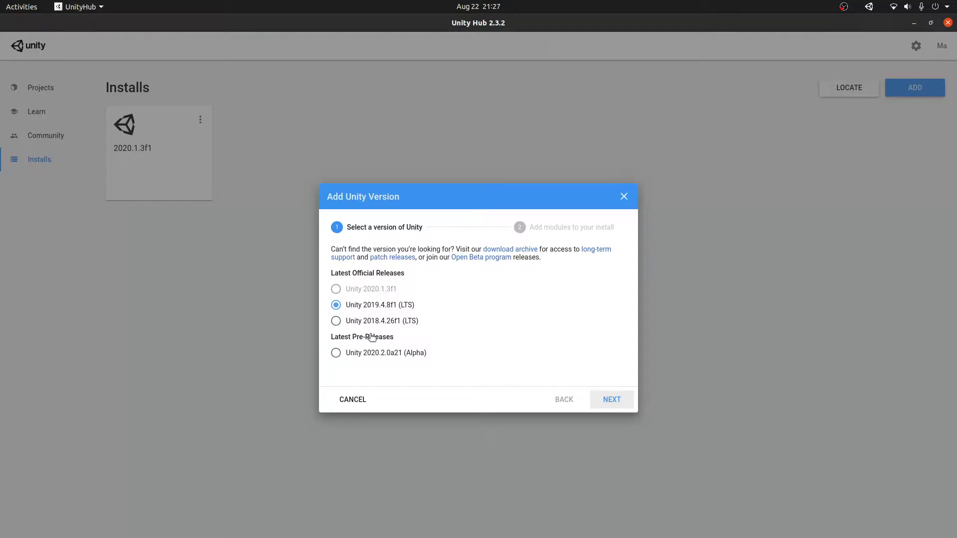
click(360, 353)
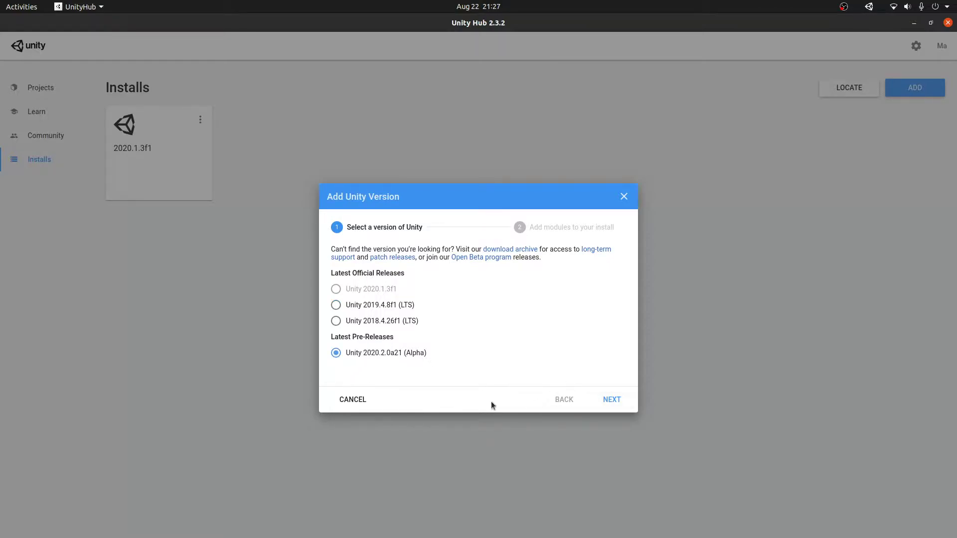
click(341, 404)
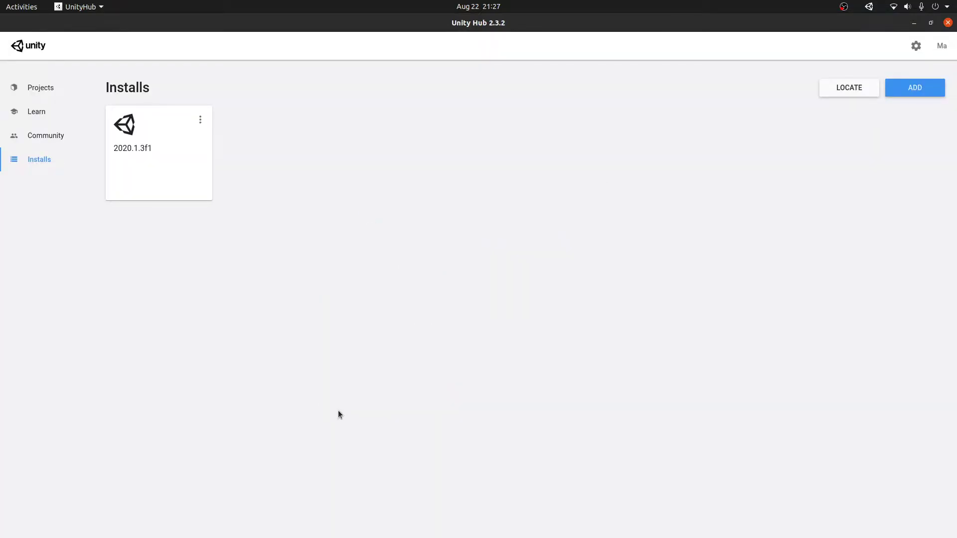
click(948, 23)
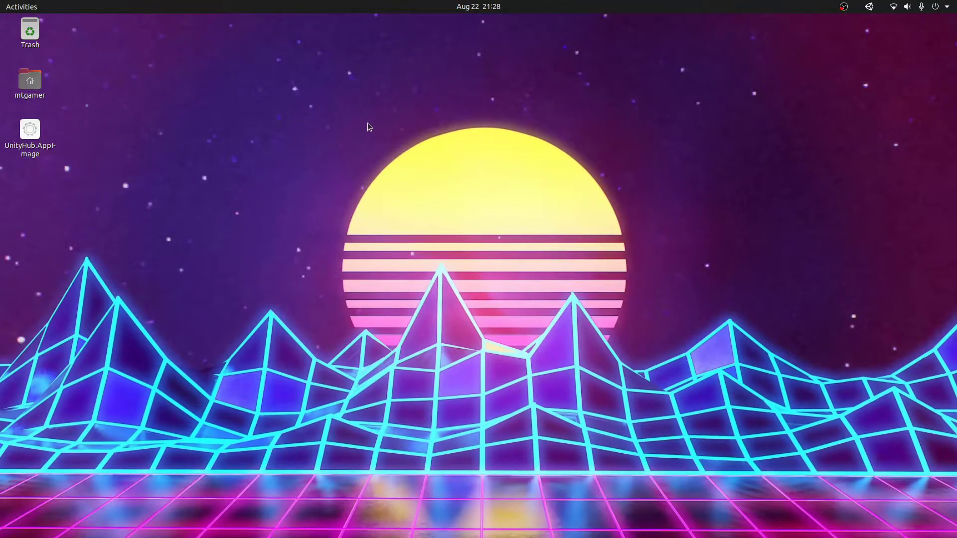
Step: Return to the store's main page and open Ubuntu Software from the app grid
drag(217, 80, 681, 238)
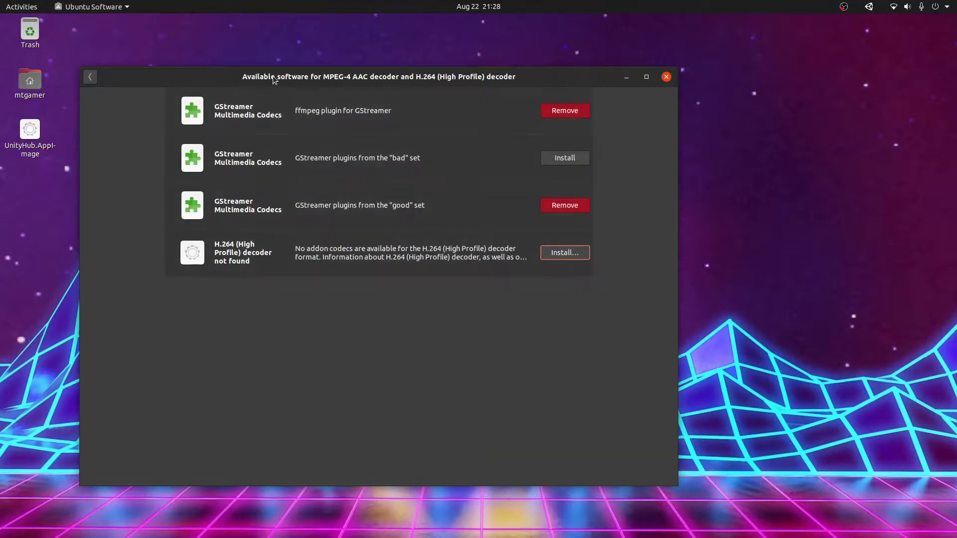
click(170, 89)
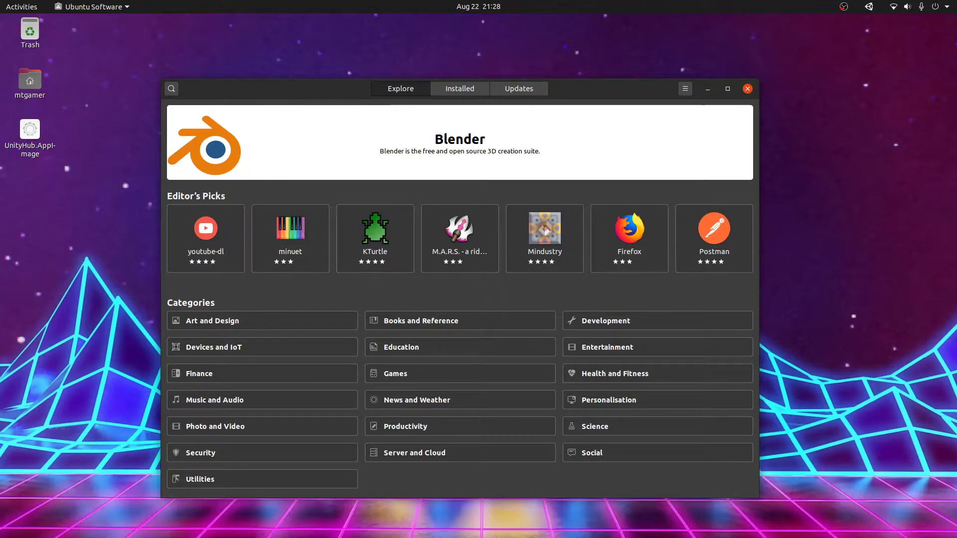
key(super+a)
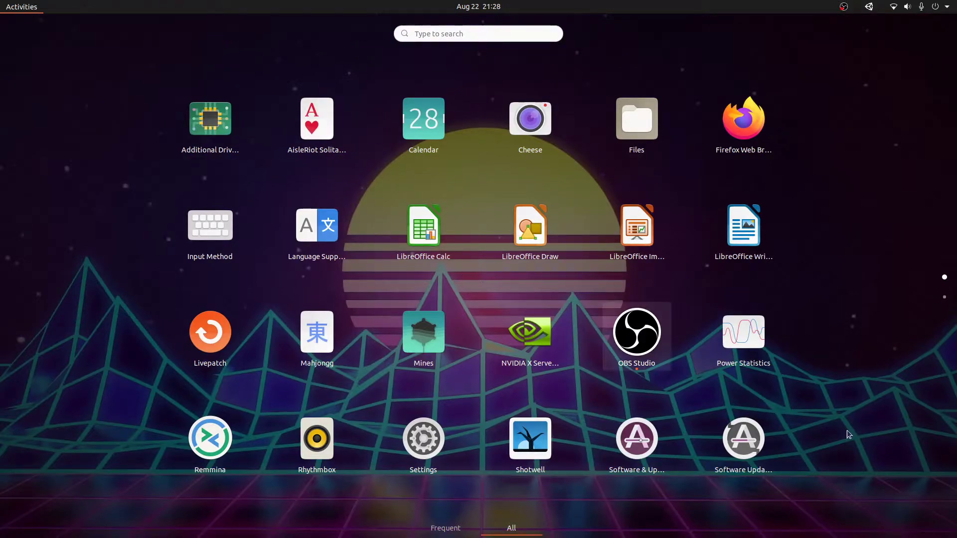
key(super+a)
key(super+a)
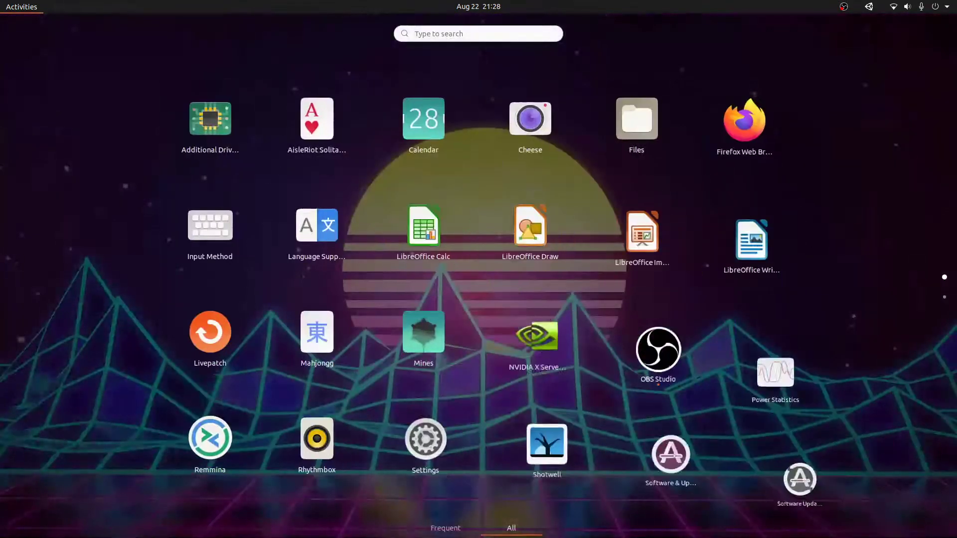
scroll(568, 380, down, 1)
click(320, 237)
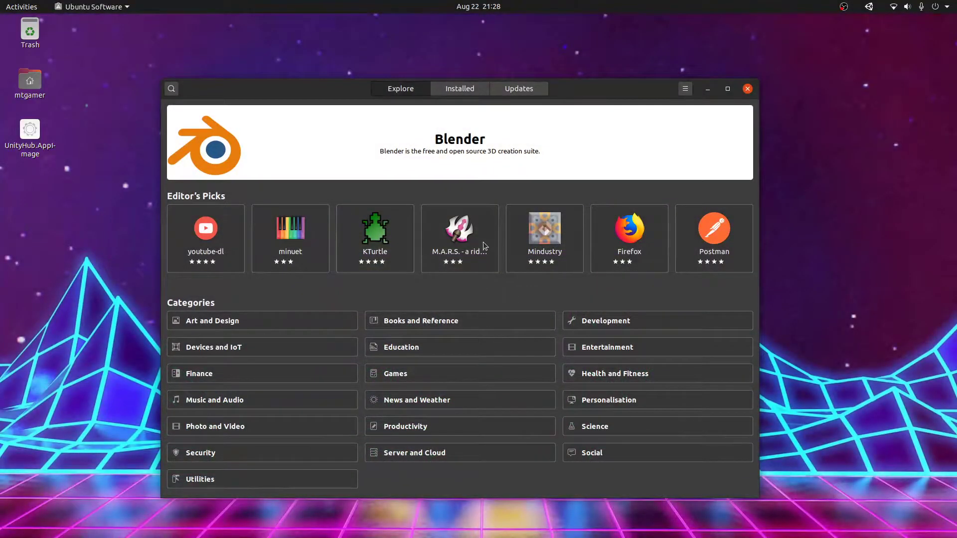
Step: Search Ubuntu Software for 'Visual Studio Code' and open its app page
click(171, 89)
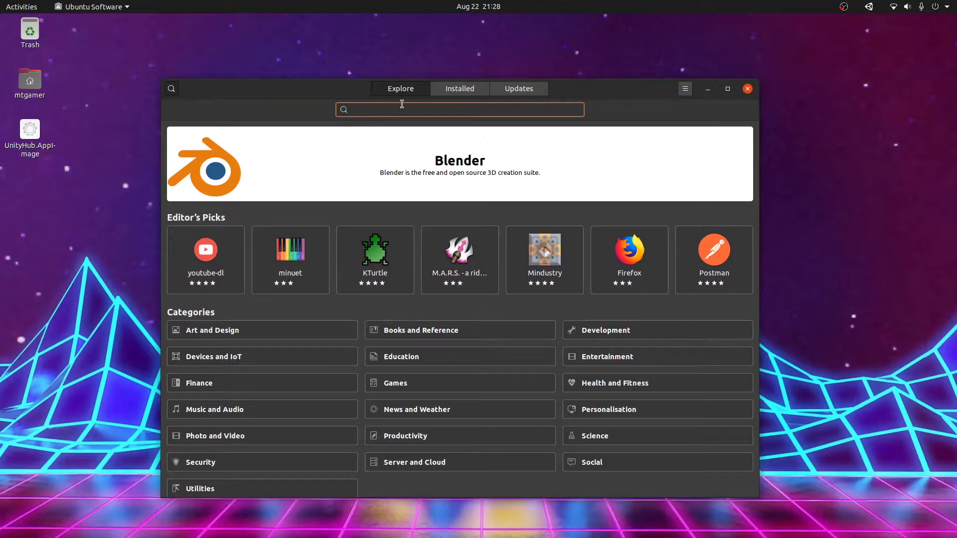
text(Visual Stu)
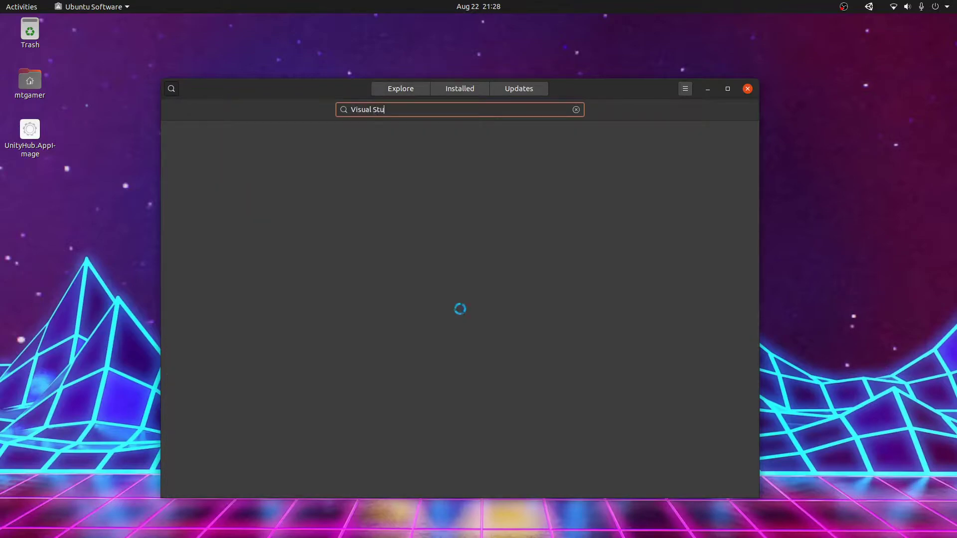
text(dio Code)
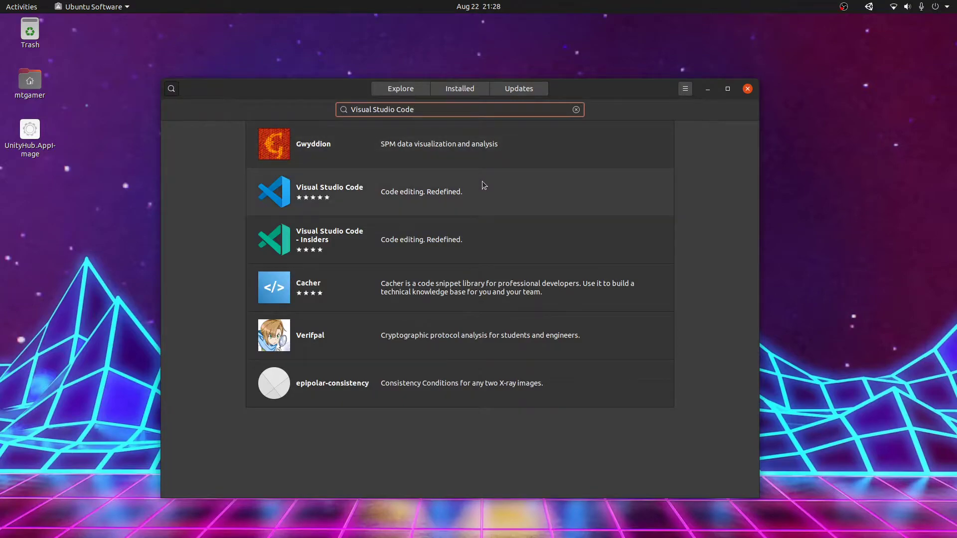
click(483, 181)
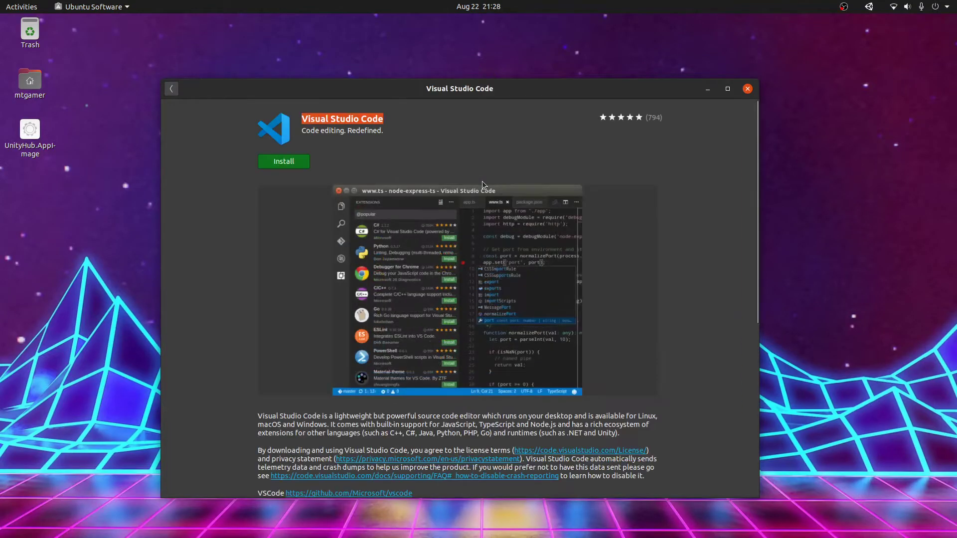
click(381, 131)
Step: Install Visual Studio Code, authorising with the account password, and scroll its details
click(292, 162)
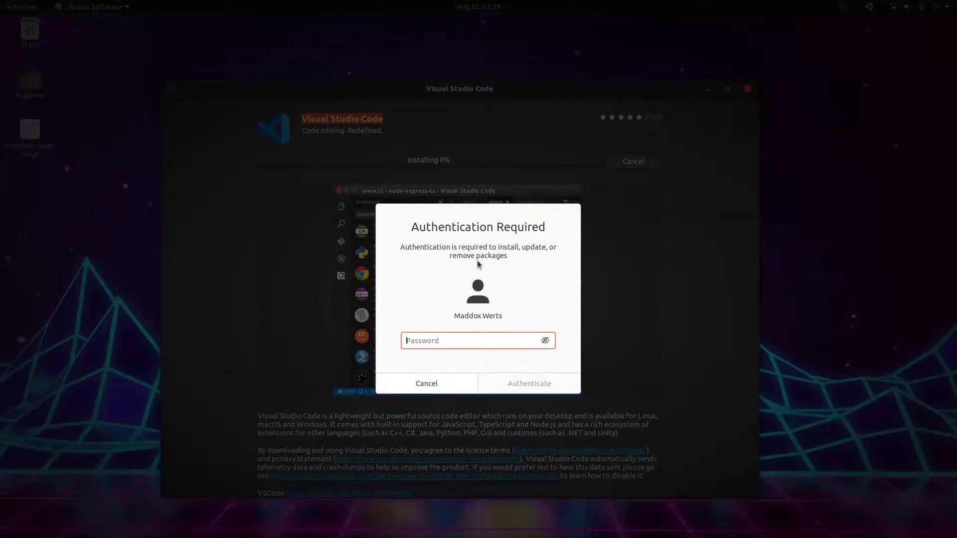
text(************)
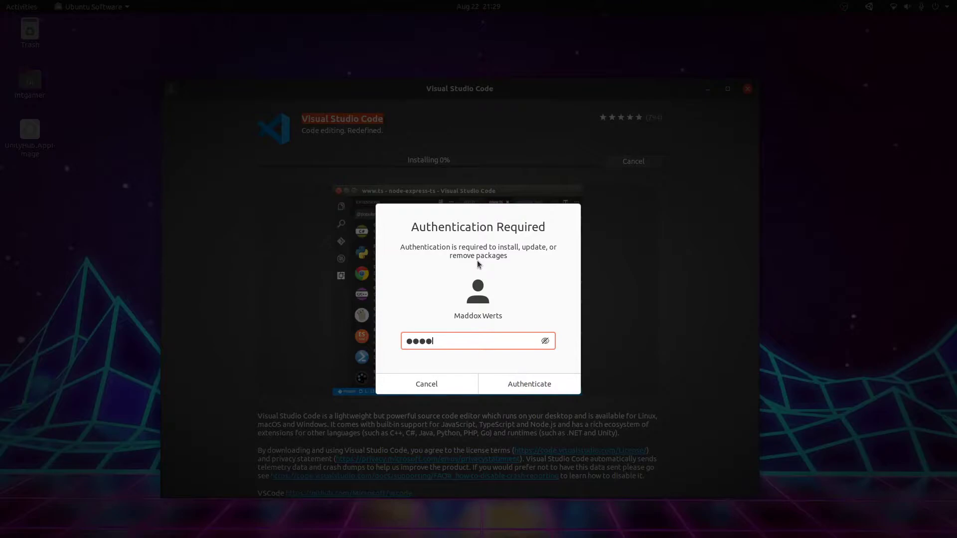
key(Return)
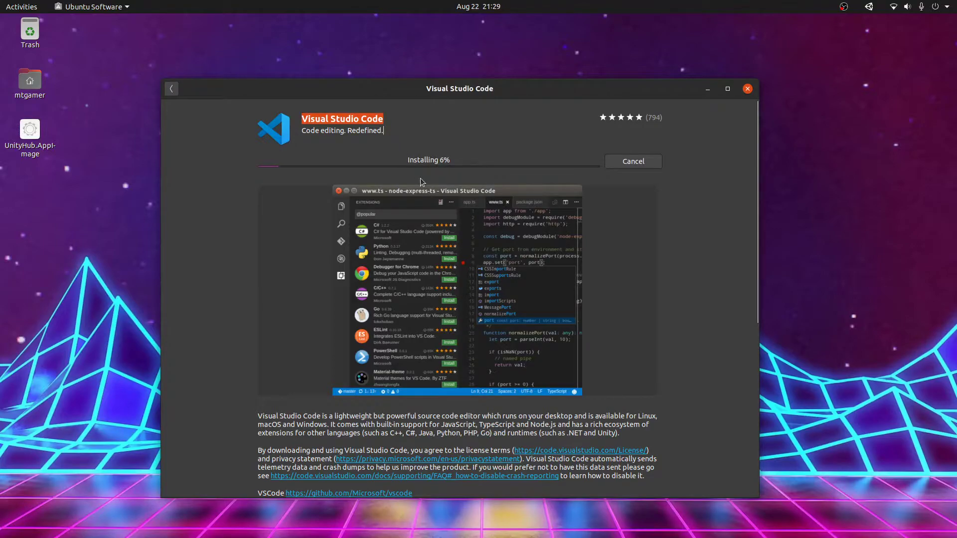
scroll(425, 183, down, 3)
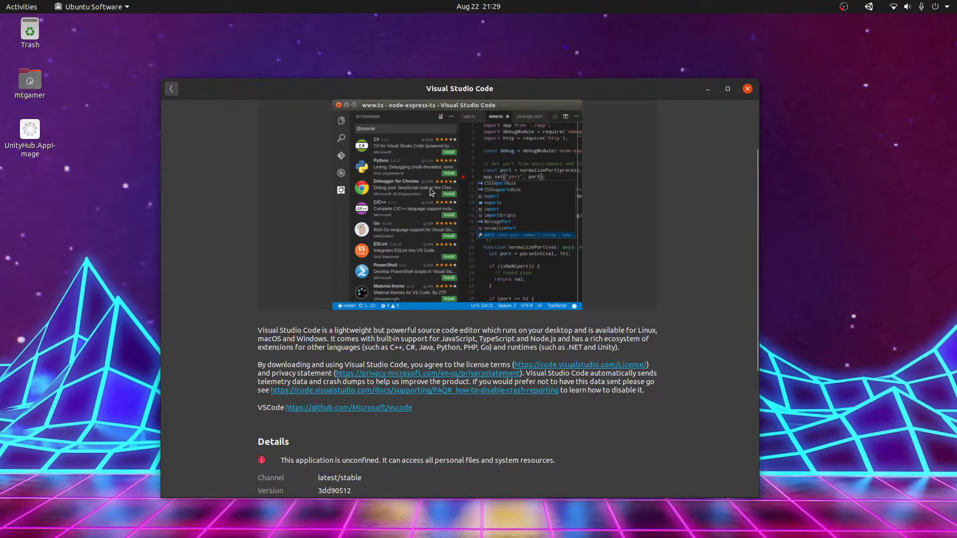
scroll(430, 192, down, 5)
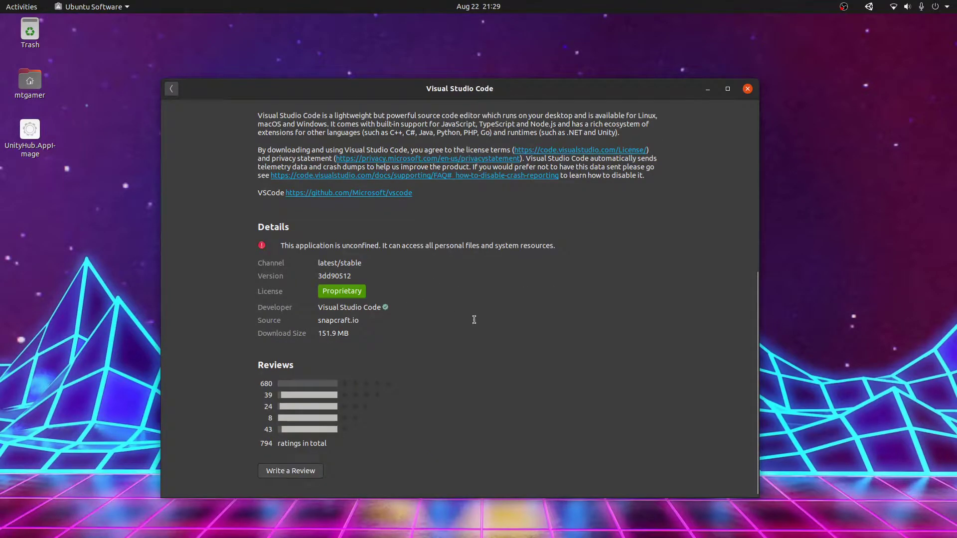
scroll(399, 329, down, 1)
drag(350, 330, 309, 331)
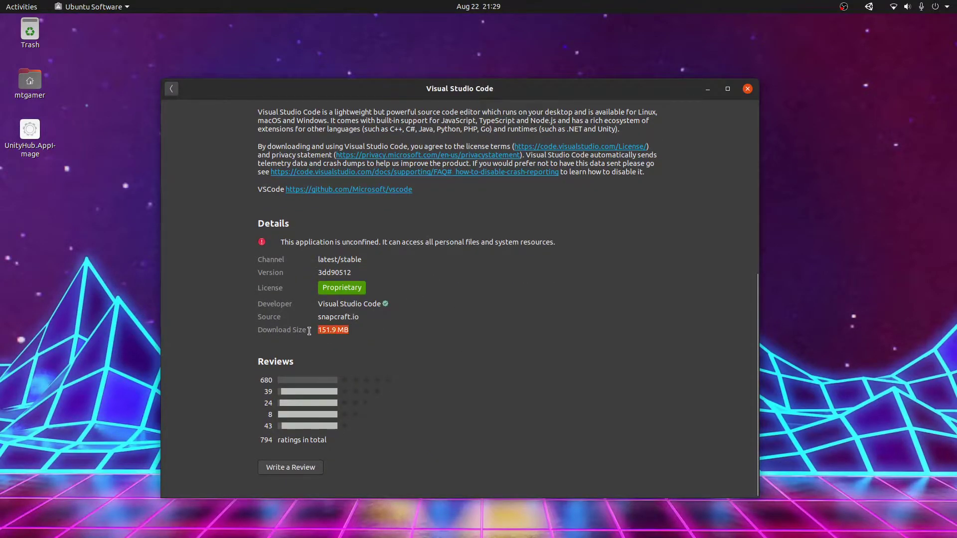
click(456, 331)
scroll(456, 331, up, 8)
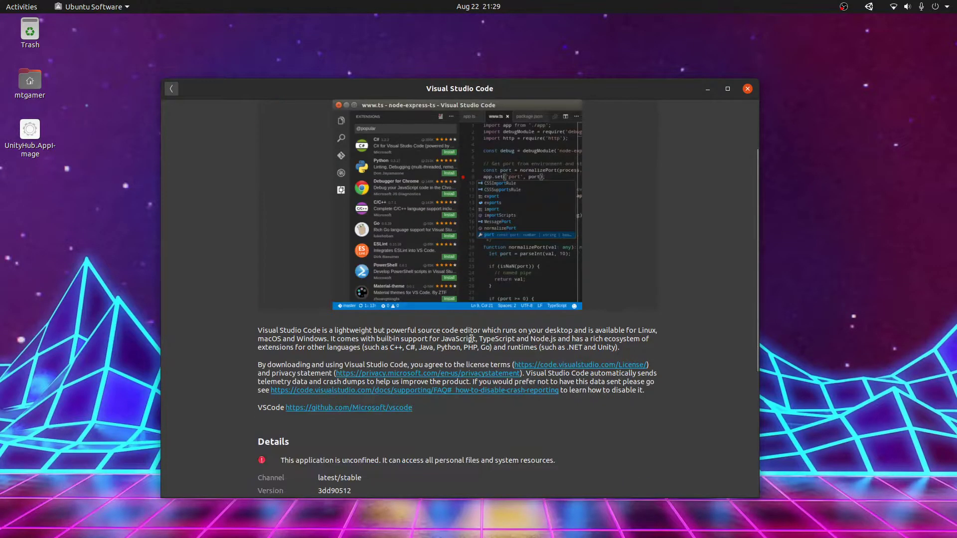
scroll(516, 340, up, 3)
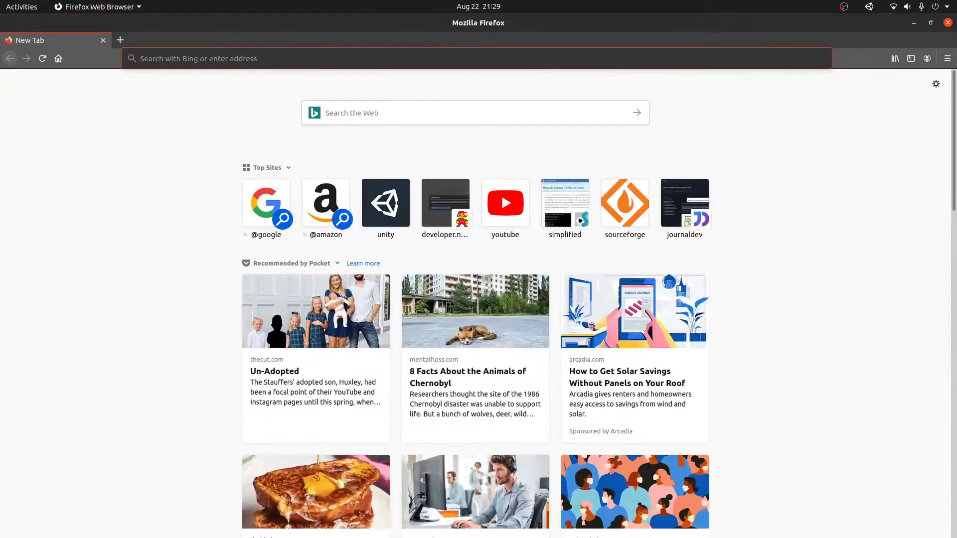
Step: Search 'visual studio code download linux' and browse the code.visualstudio.com download page
click(195, 58)
text(vis)
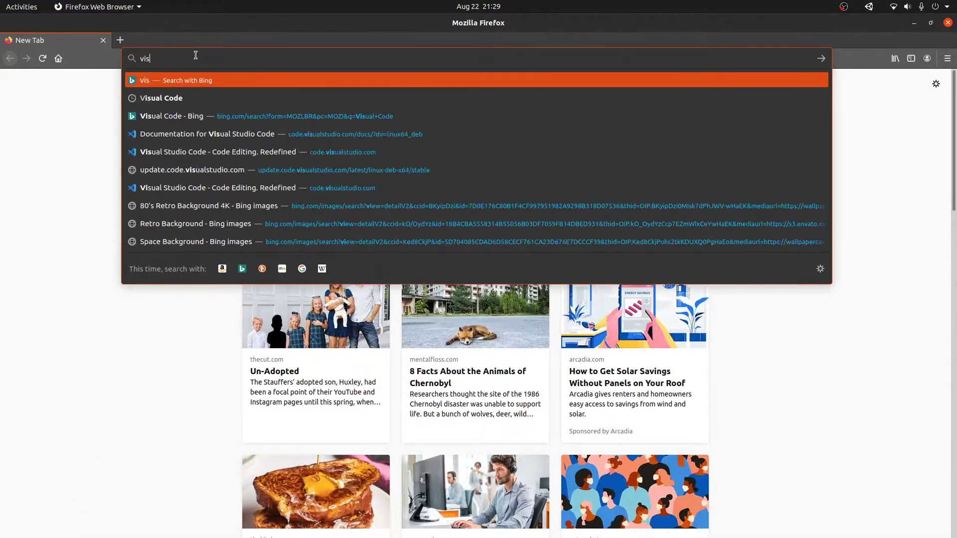
text(ual studio code)
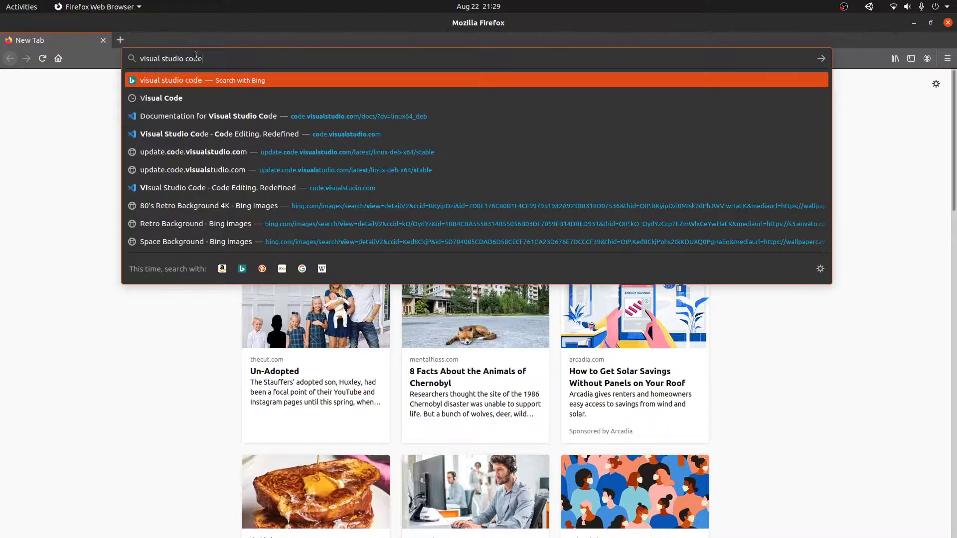
text( download linux)
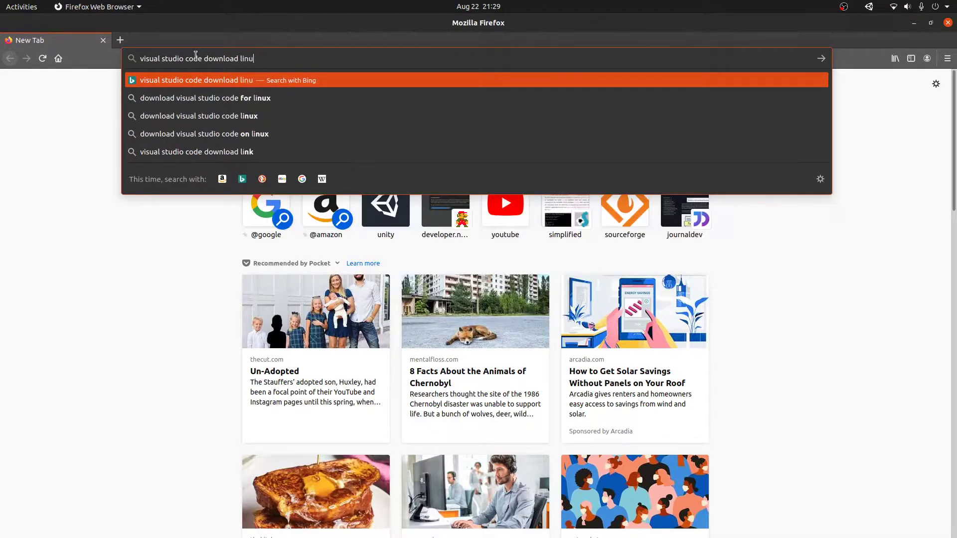
key(Return)
click(126, 163)
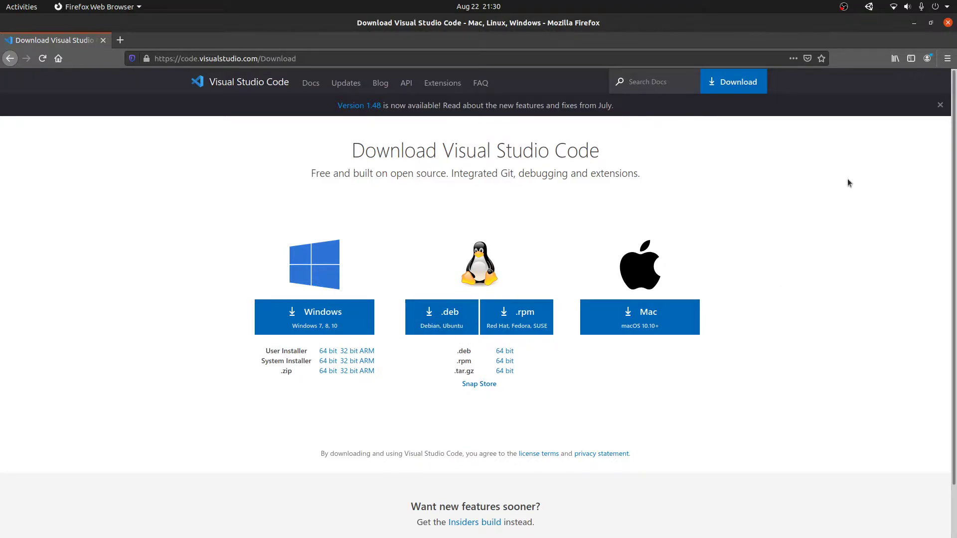
scroll(918, 5, down, 1)
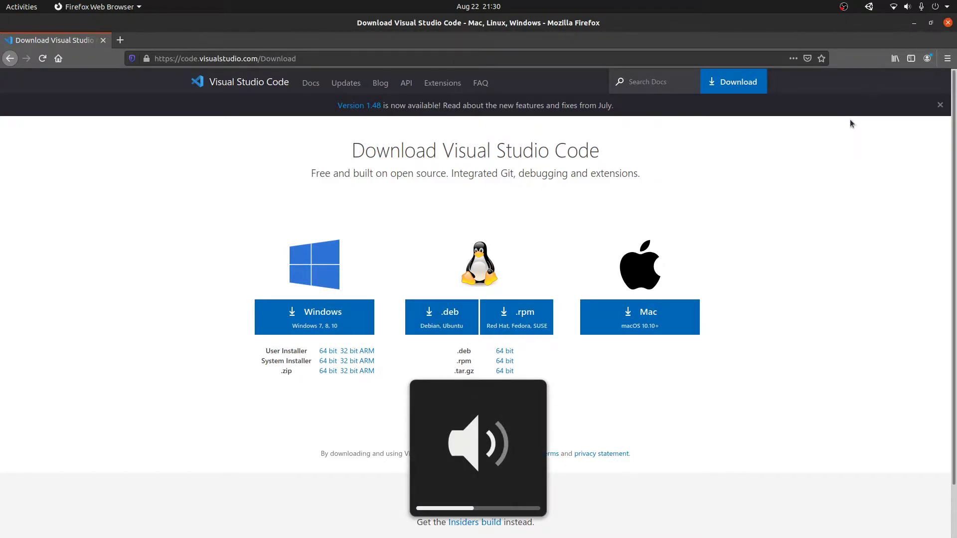
scroll(850, 119, down, 2)
scroll(892, 70, up, 2)
scroll(908, 7, down, 1)
Step: Minimize Firefox, move the install window, and browse the Activities app grid
click(914, 23)
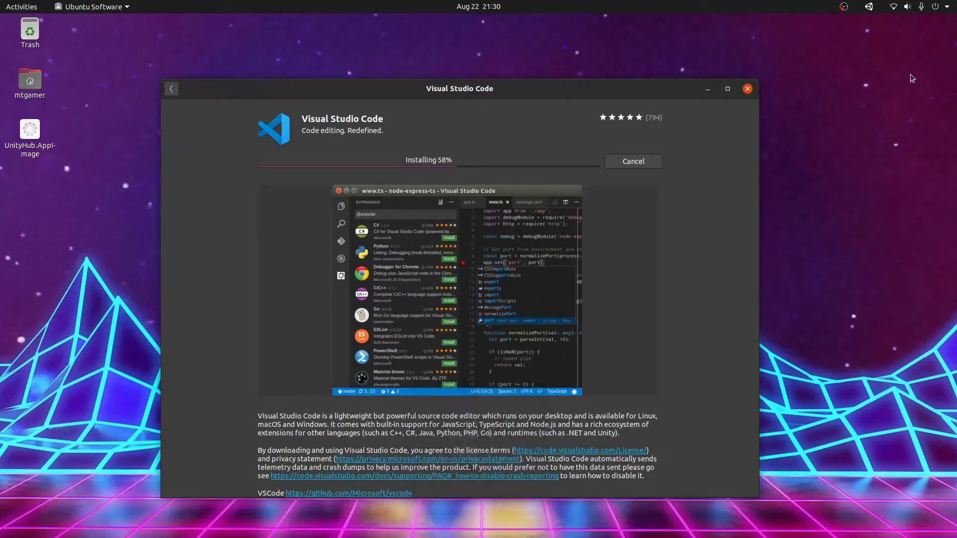
drag(507, 98, 573, 111)
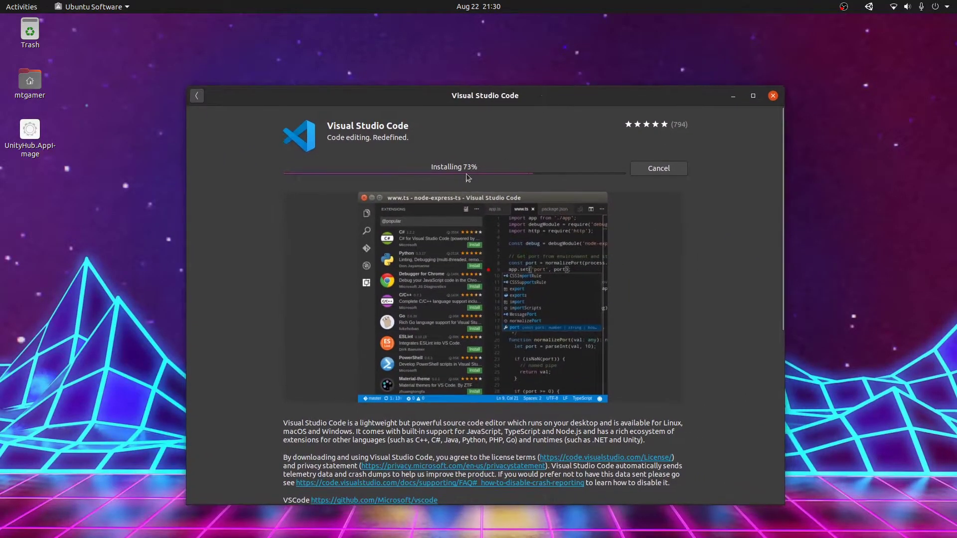
key(super+a)
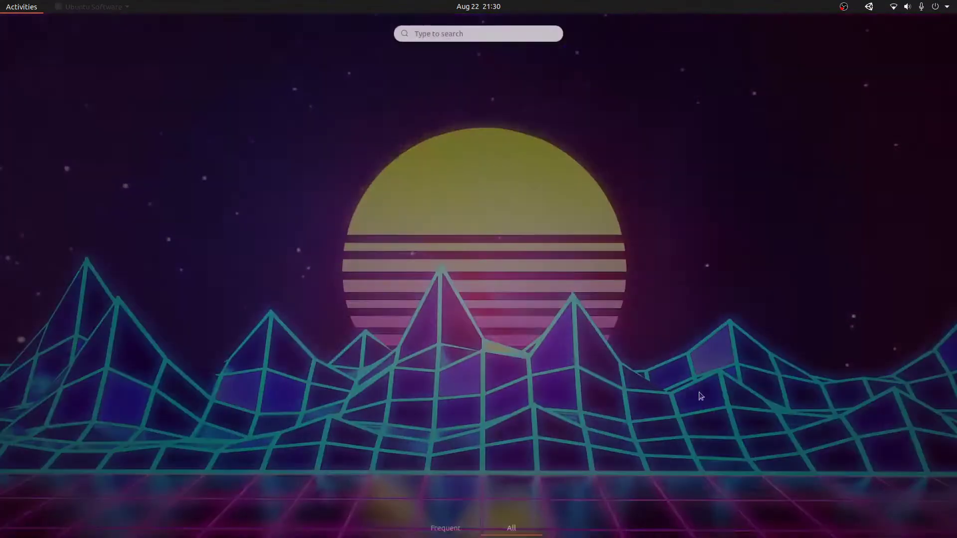
key(super+a)
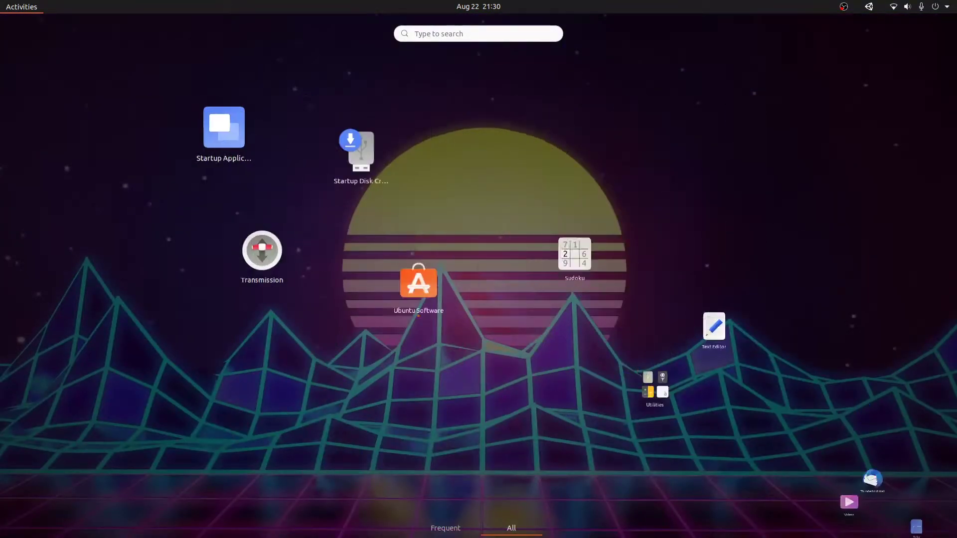
key(super+a)
scroll(369, 286, down, 1)
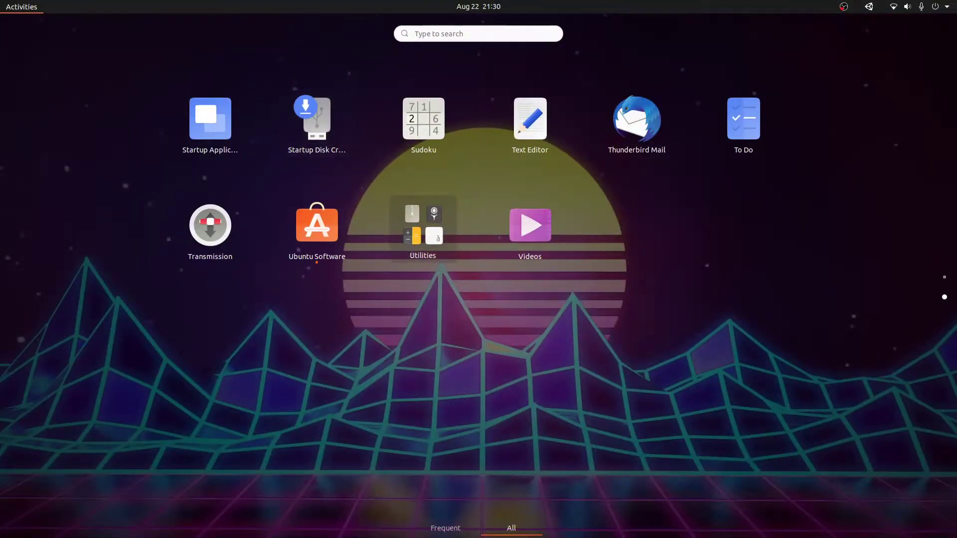
scroll(540, 303, up, 1)
key(super)
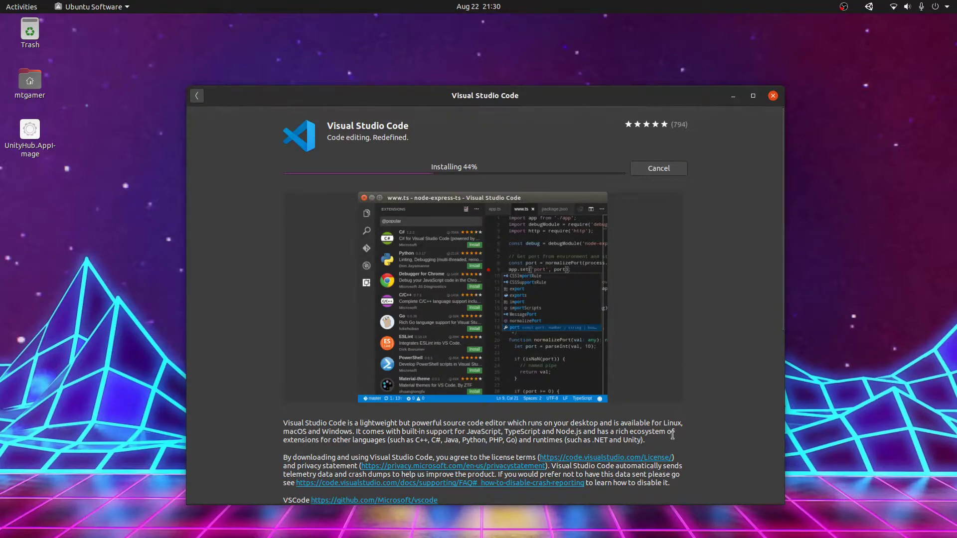
Step: Minimize and restore the Ubuntu Software install window to check progress at 61%
click(733, 96)
drag(247, 87, 725, 388)
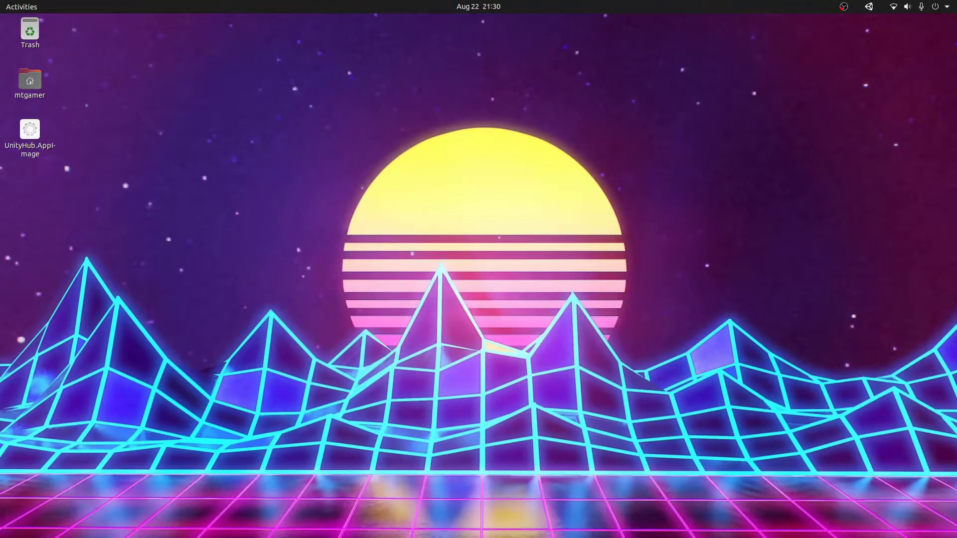
key(alt+Tab)
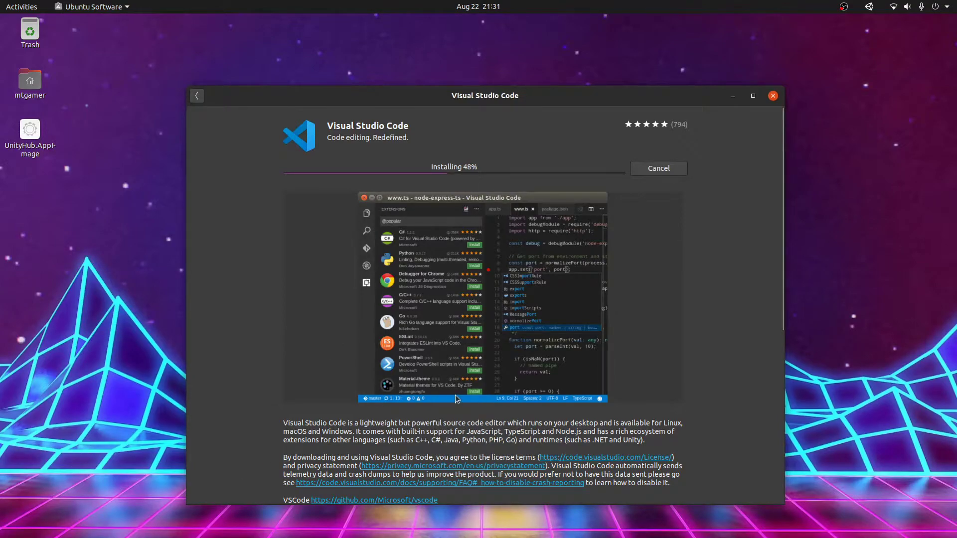
click(739, 100)
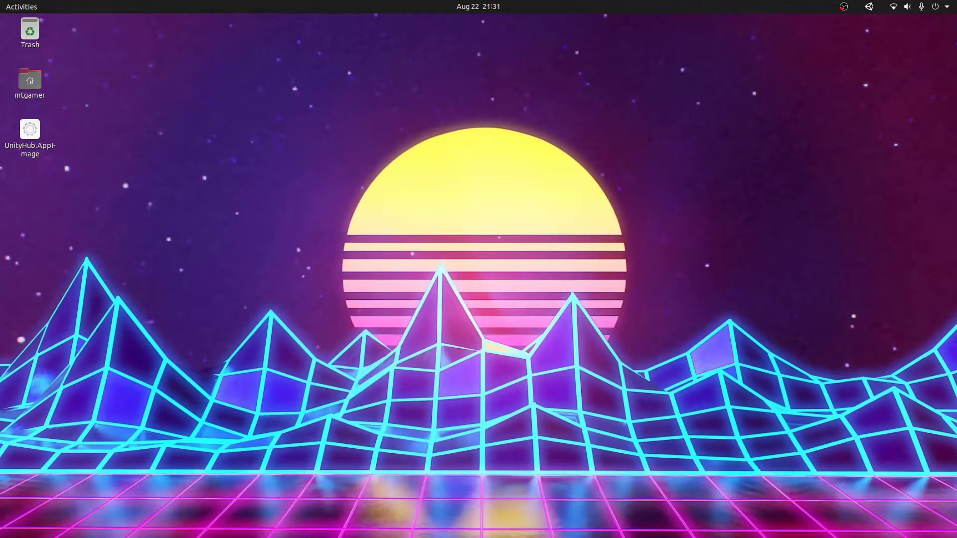
key(alt+Tab)
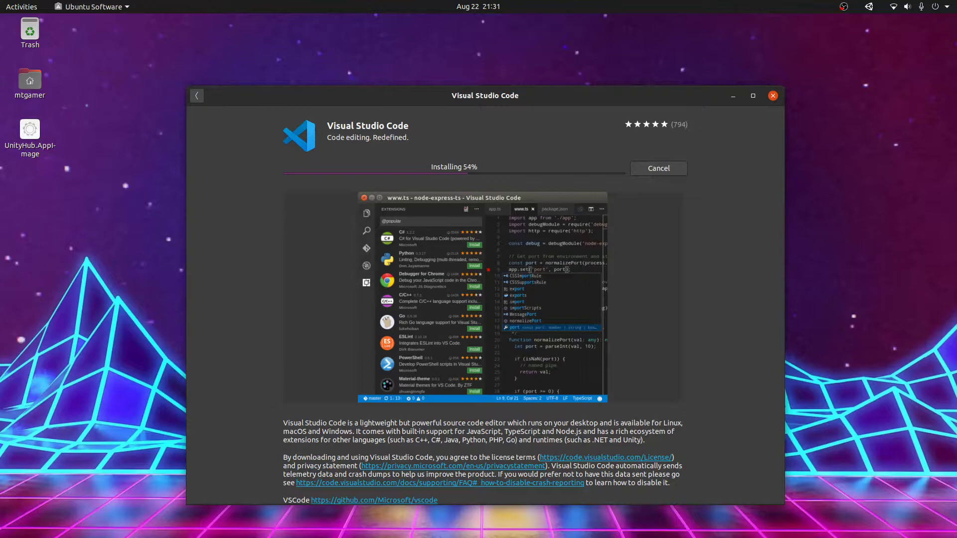
drag(85, 535, 847, 187)
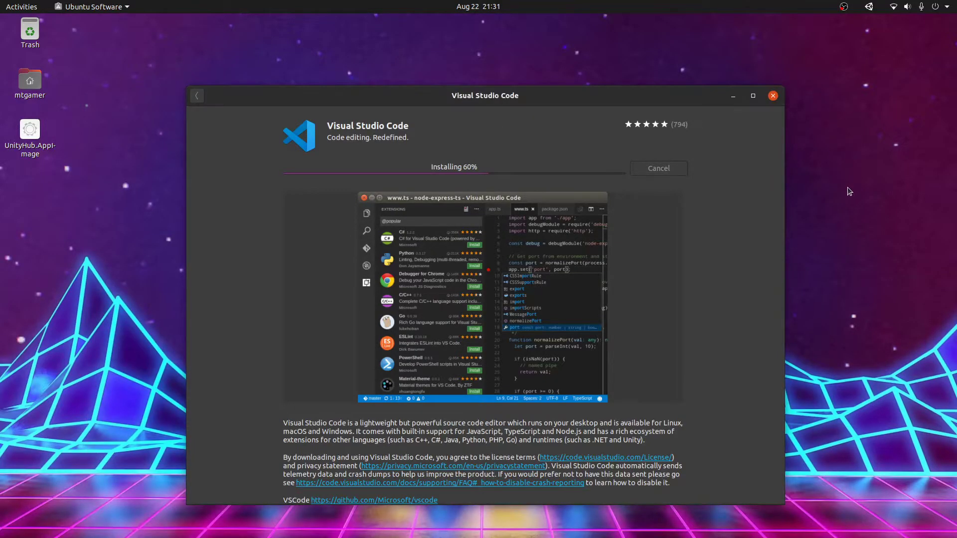
Step: Reposition the install window and scroll its details while VS Code installs to 87%
click(728, 342)
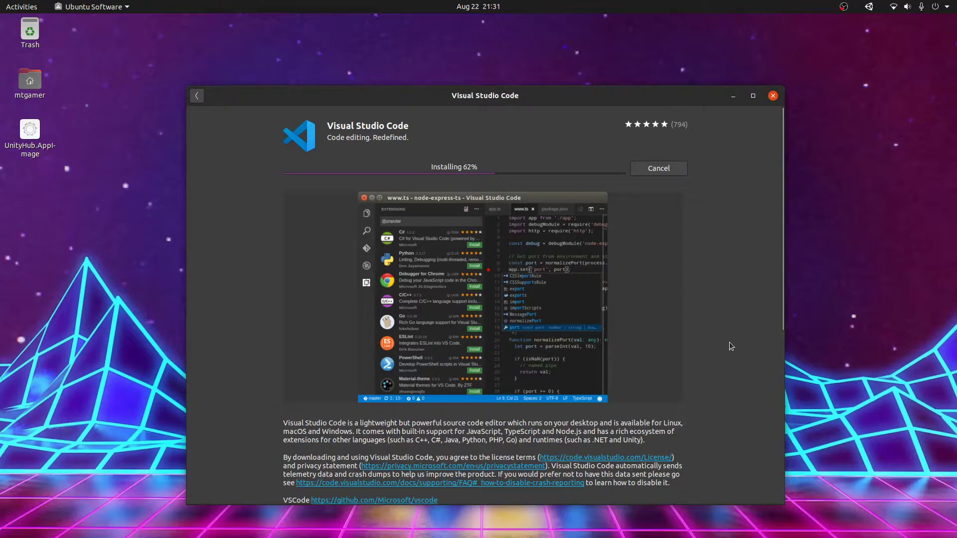
scroll(729, 347, down, 1)
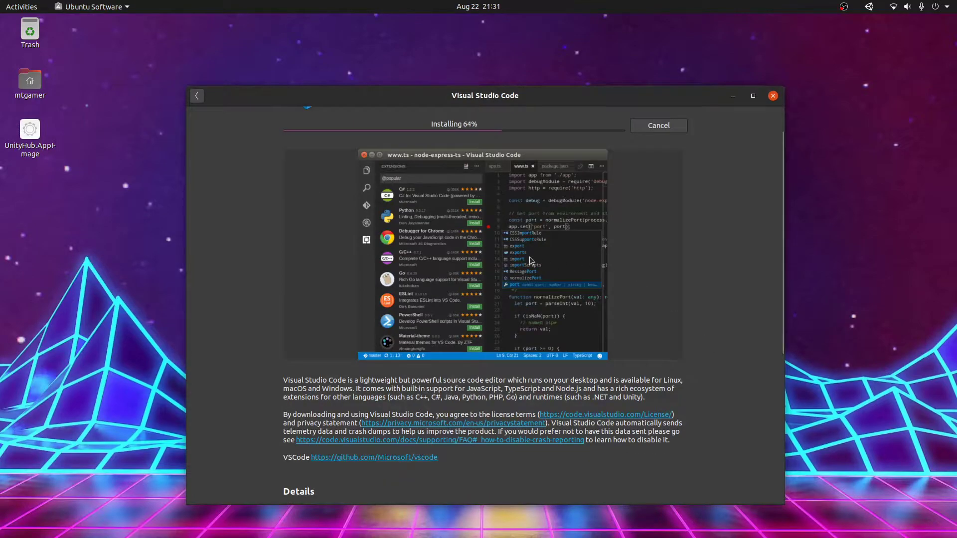
scroll(530, 255, up, 1)
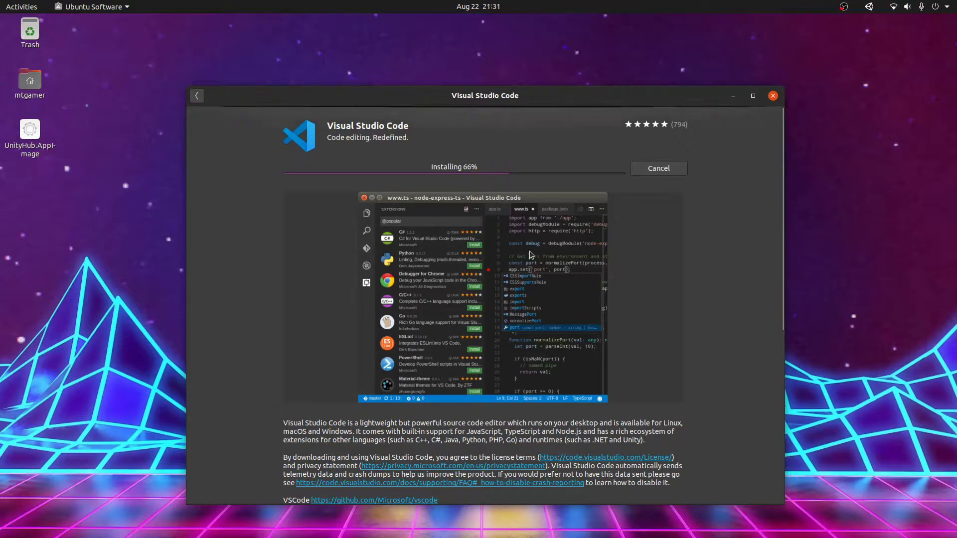
drag(499, 95, 497, 81)
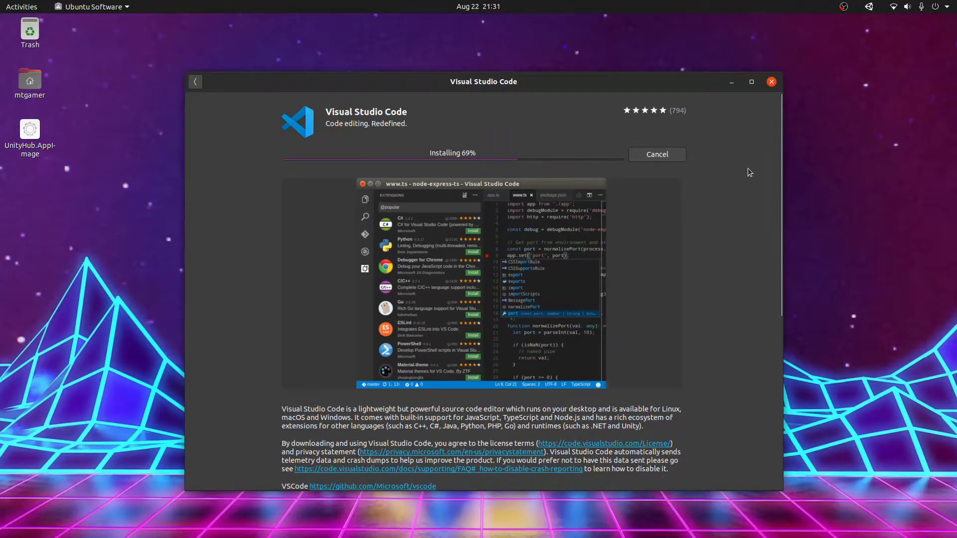
mouse_move(636, 82)
mouse_down()
mouse_move(849, 17)
mouse_move(888, 412)
mouse_move(633, 92)
mouse_up()
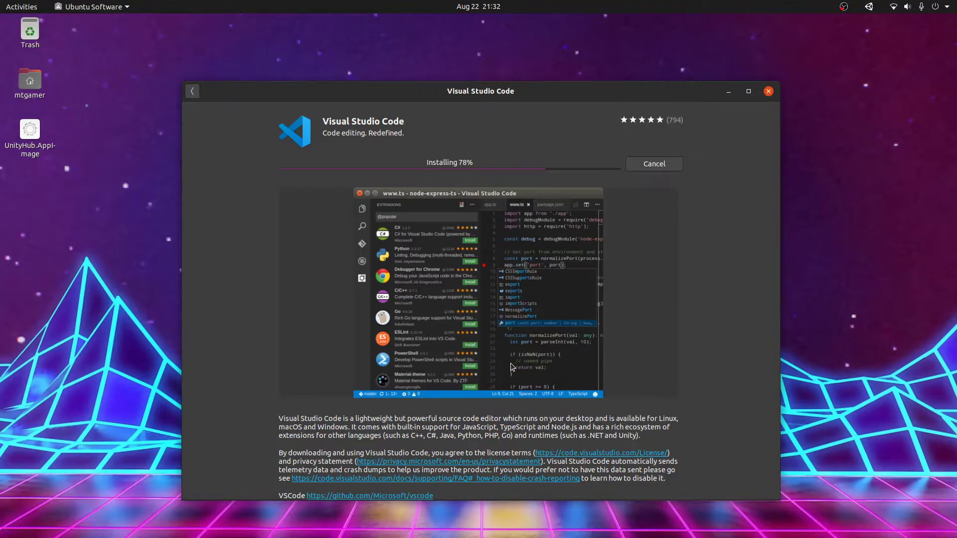
scroll(510, 362, down, 5)
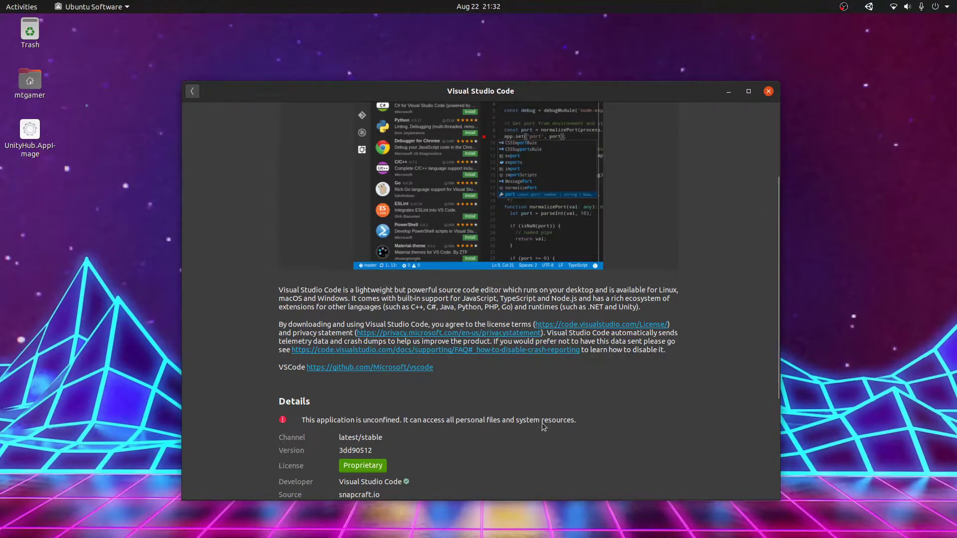
scroll(561, 425, down, 2)
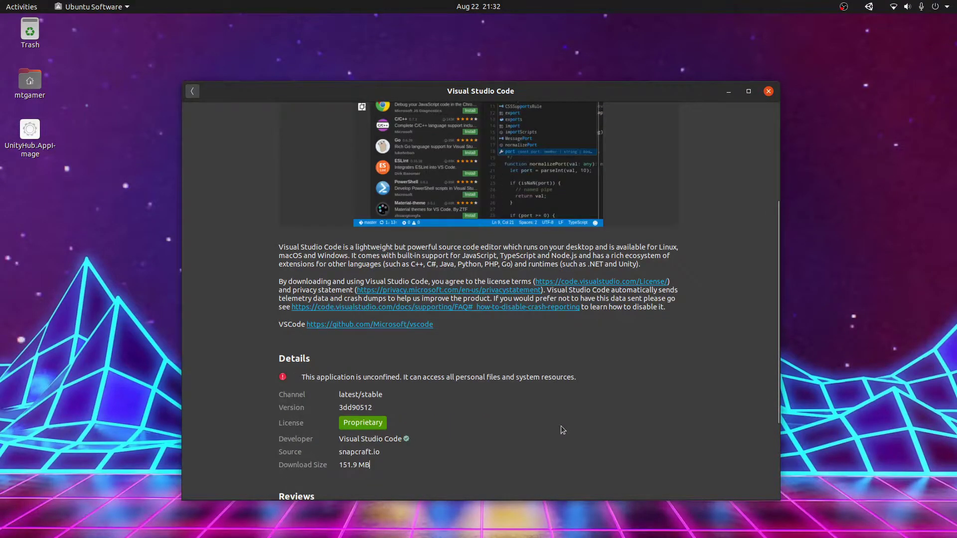
scroll(560, 426, down, 4)
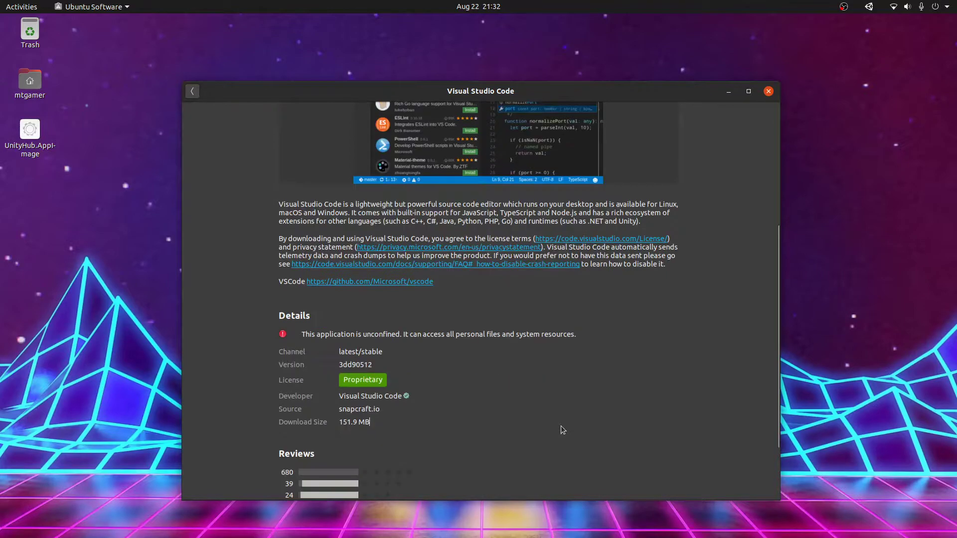
scroll(567, 428, up, 12)
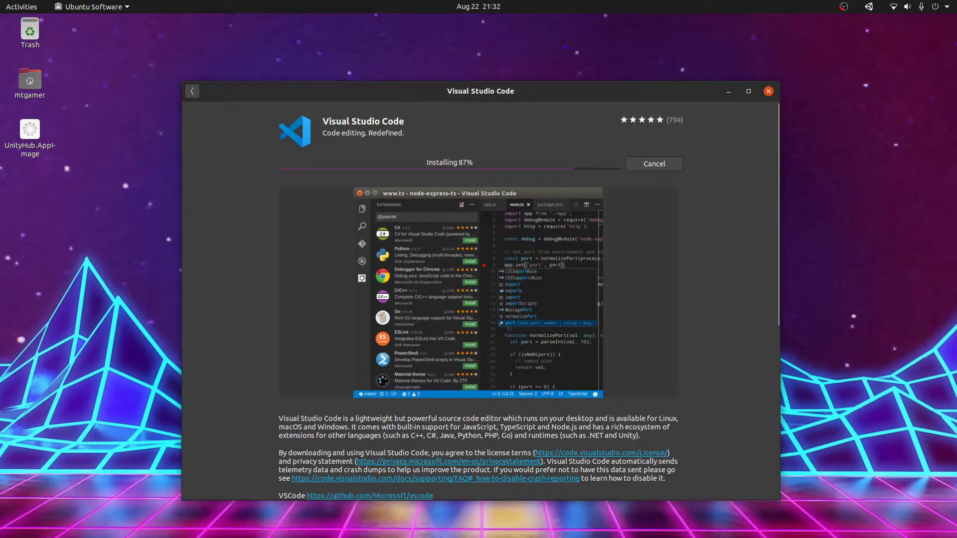
key(alt+Tab)
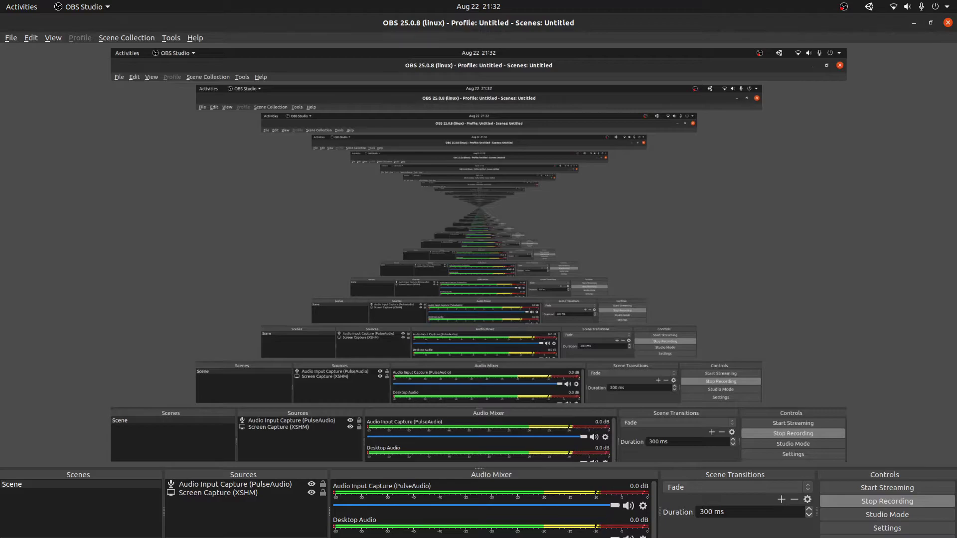
Step: Hide OBS, glance at Files' Other Locations, then minimise Ubuntu Software once VS Code installs
click(913, 23)
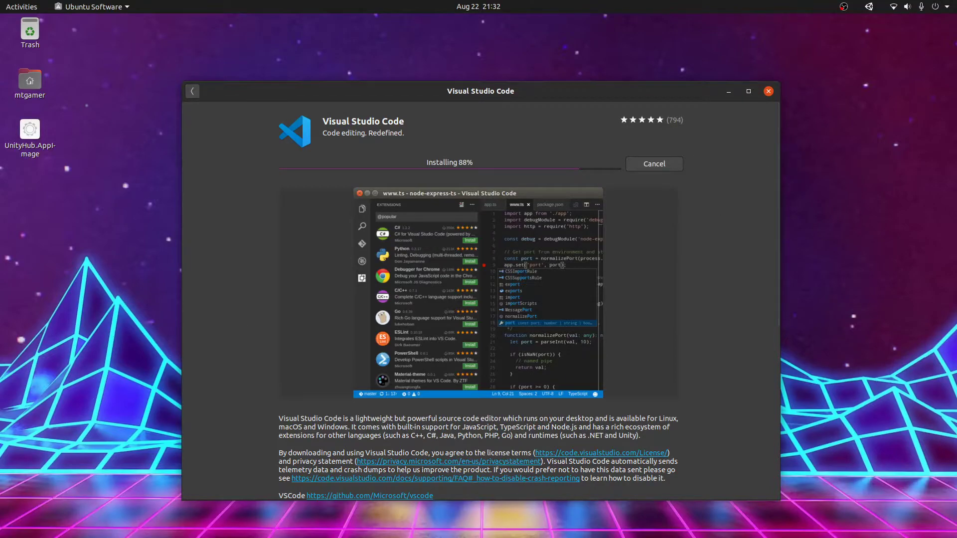
click(42, 241)
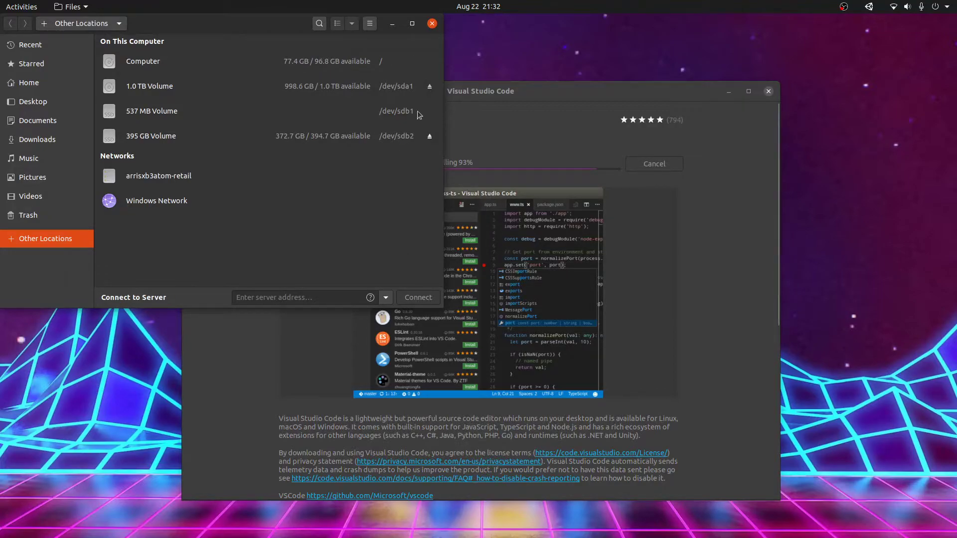
click(393, 24)
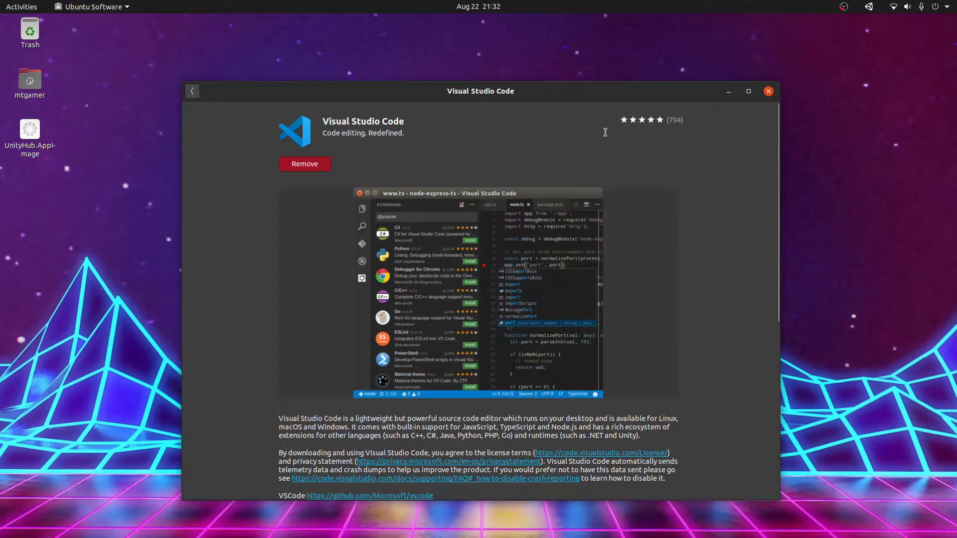
click(729, 92)
Step: Launch Visual Studio Code from the second app-grid page and maximise its window
key(super+a)
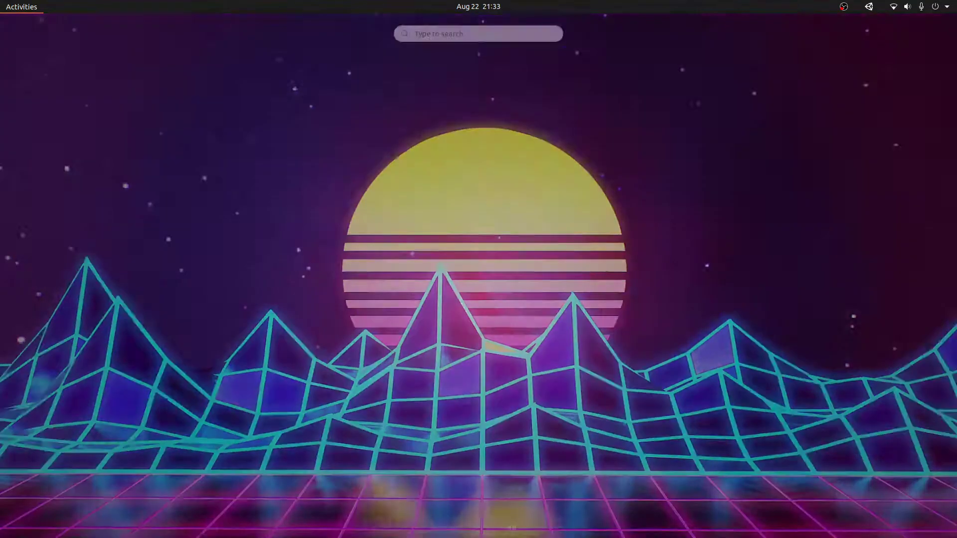
scroll(600, 318, down, 1)
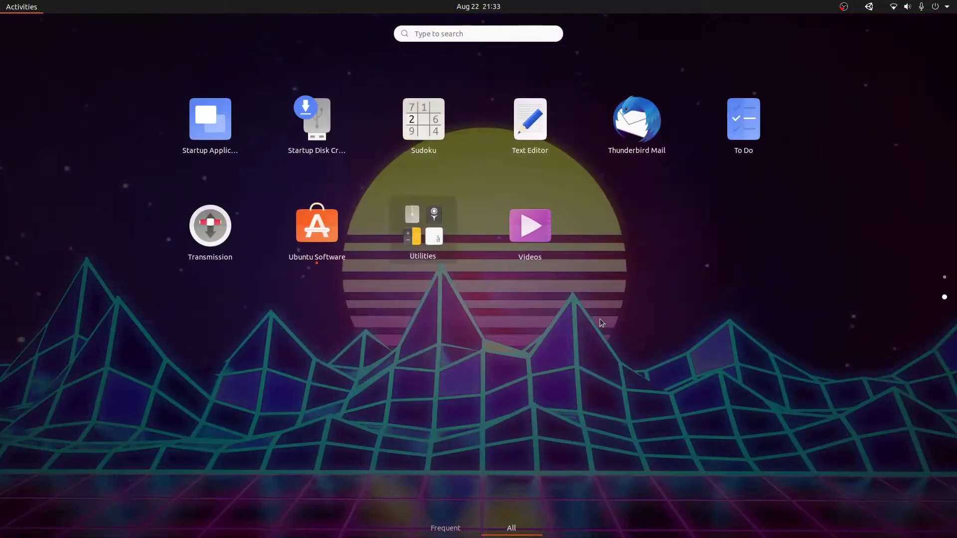
click(631, 286)
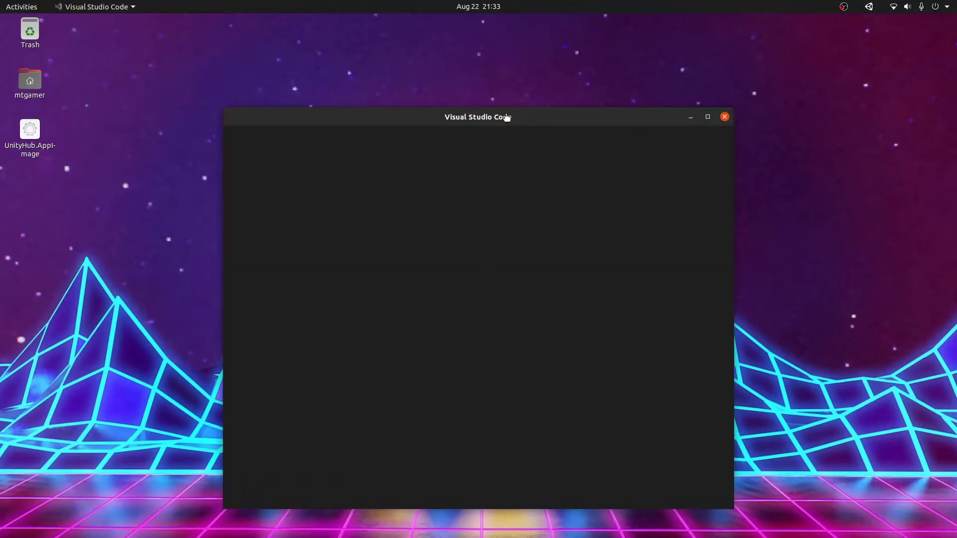
double_click(506, 118)
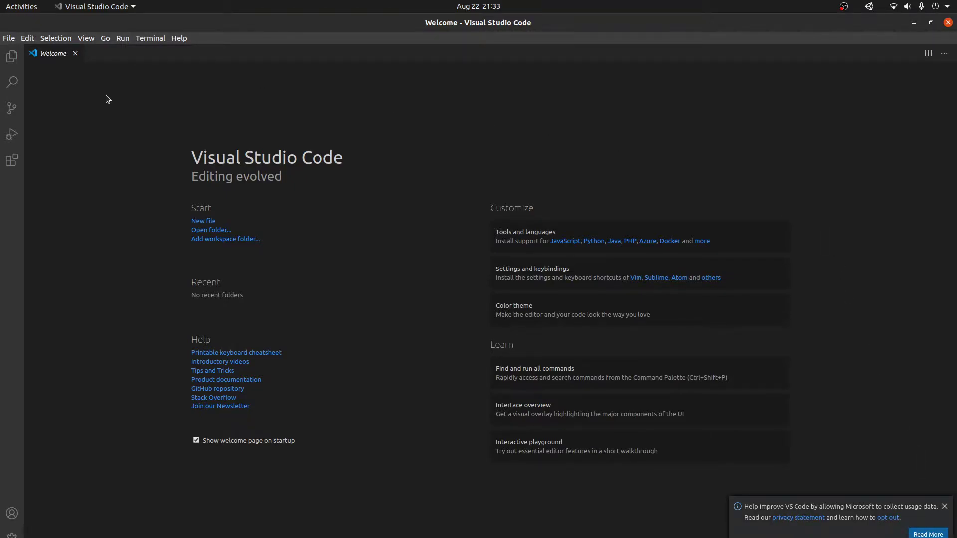
Step: Search the VS Code extensions for 'Unity' and install Unity Tools
click(9, 161)
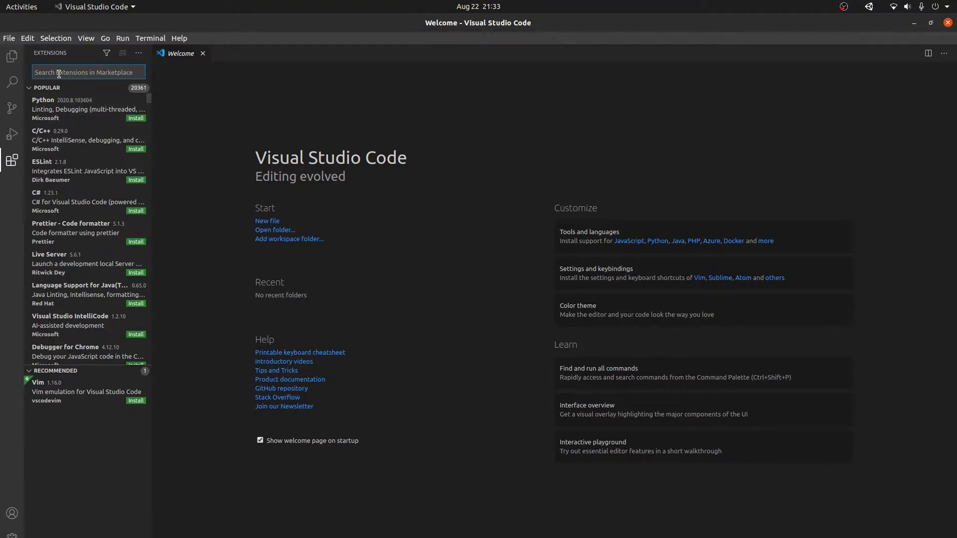
text(Unity)
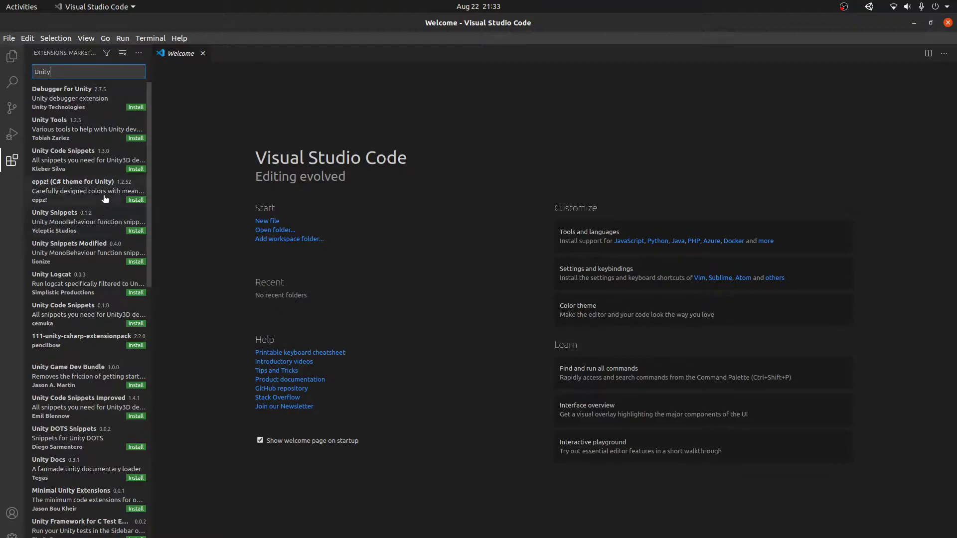
click(130, 139)
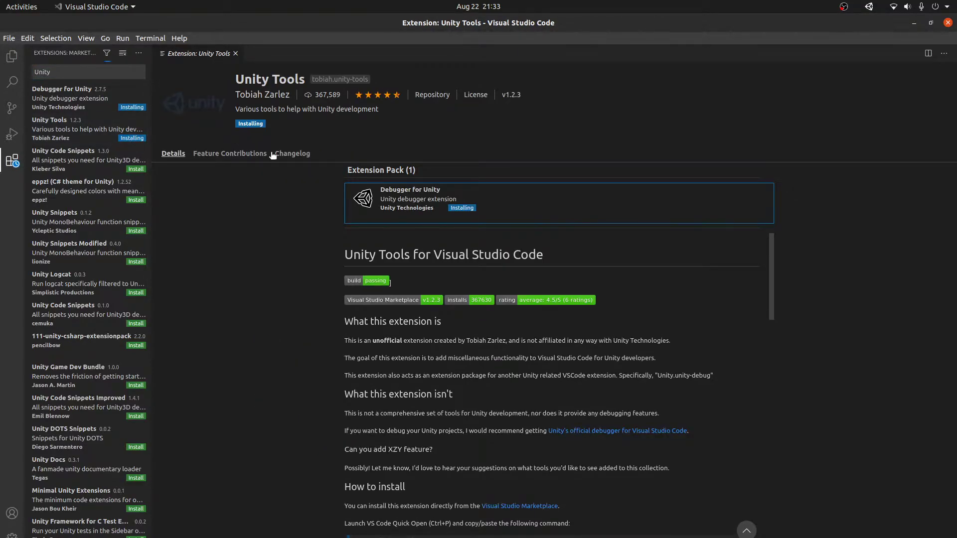
Step: Read through the Unity Tools description, then close its page and the extensions sidebar
drag(383, 281, 466, 284)
scroll(456, 369, down, 1)
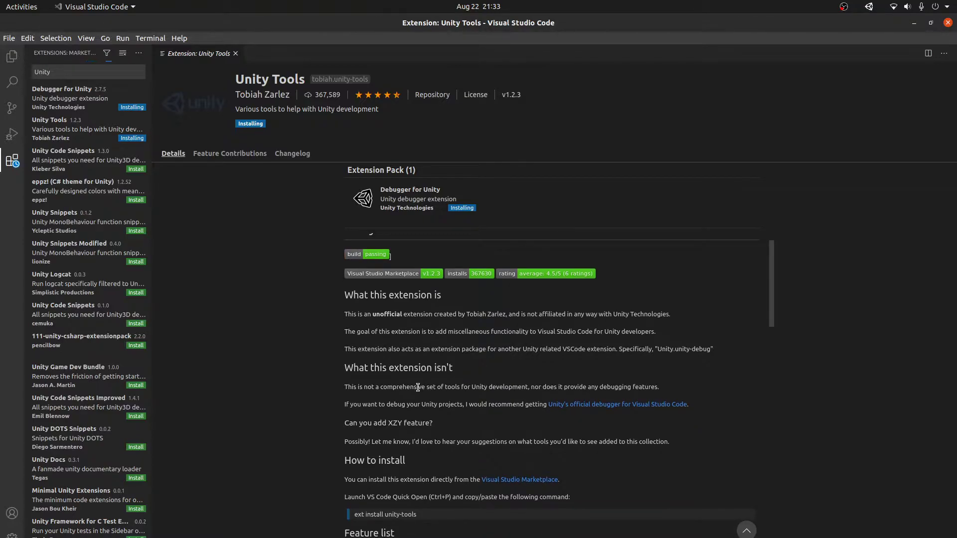
drag(418, 386, 456, 390)
click(458, 392)
scroll(449, 392, down, 1)
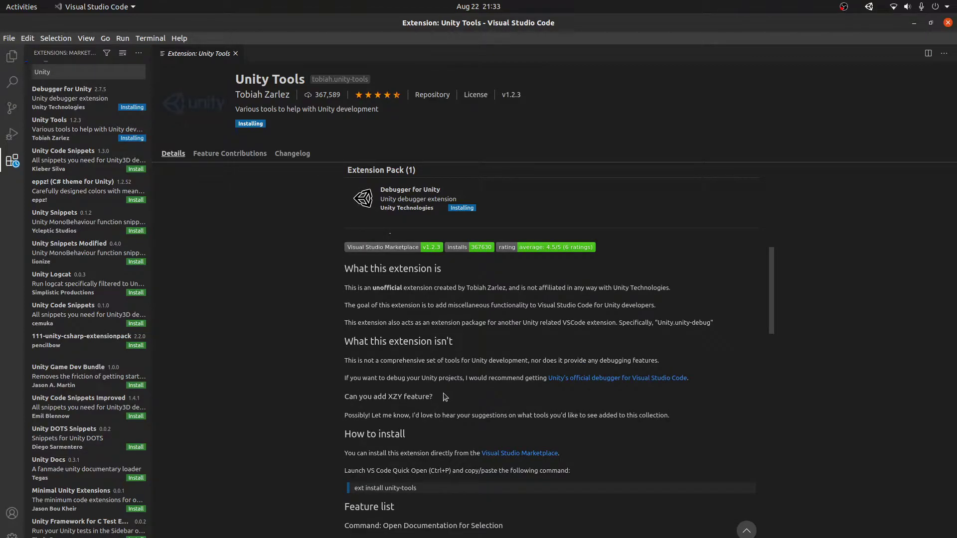
scroll(440, 393, down, 1)
scroll(446, 394, down, 6)
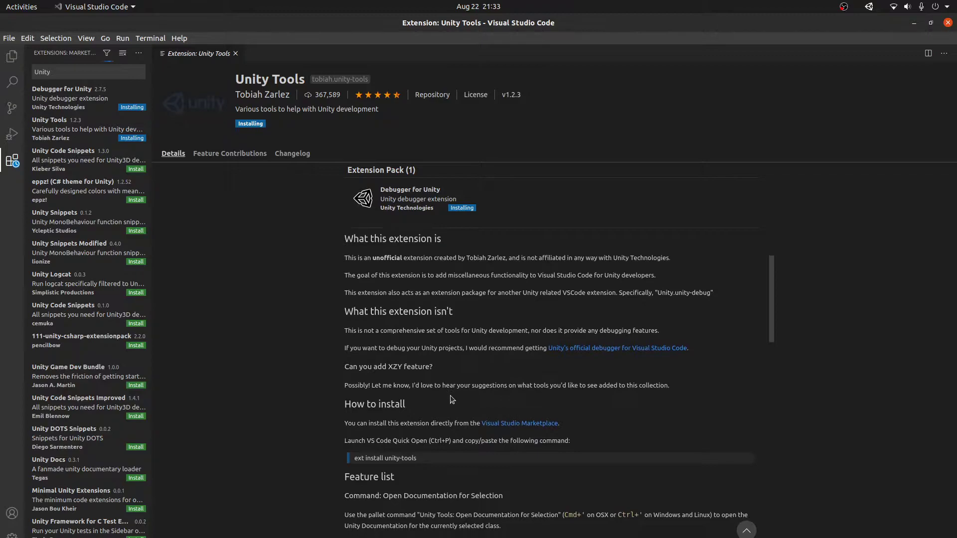
scroll(504, 387, up, 8)
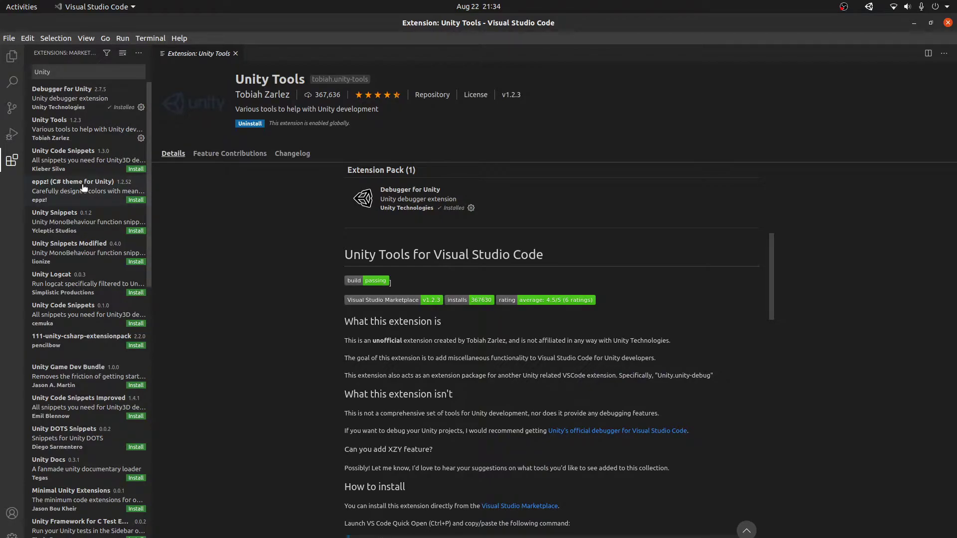
scroll(84, 189, down, 2)
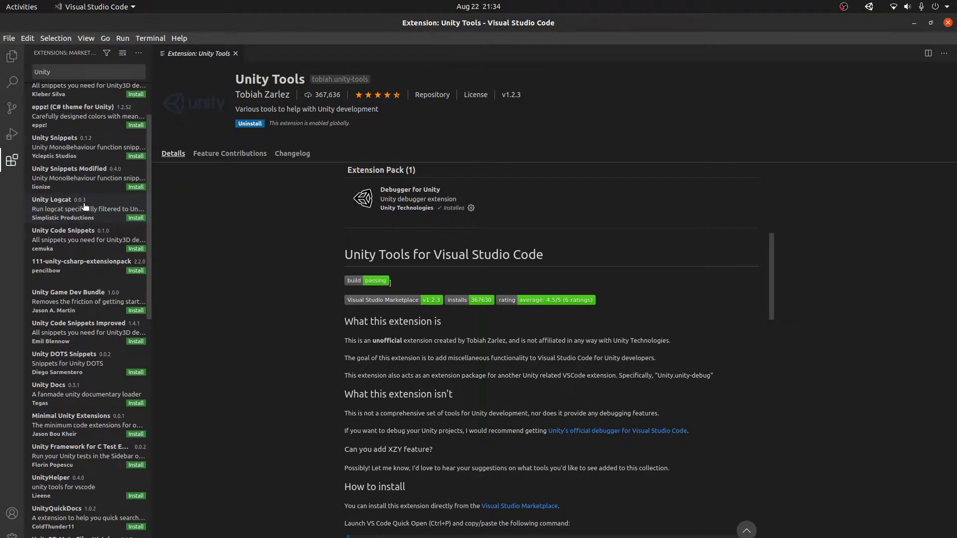
scroll(103, 152, up, 2)
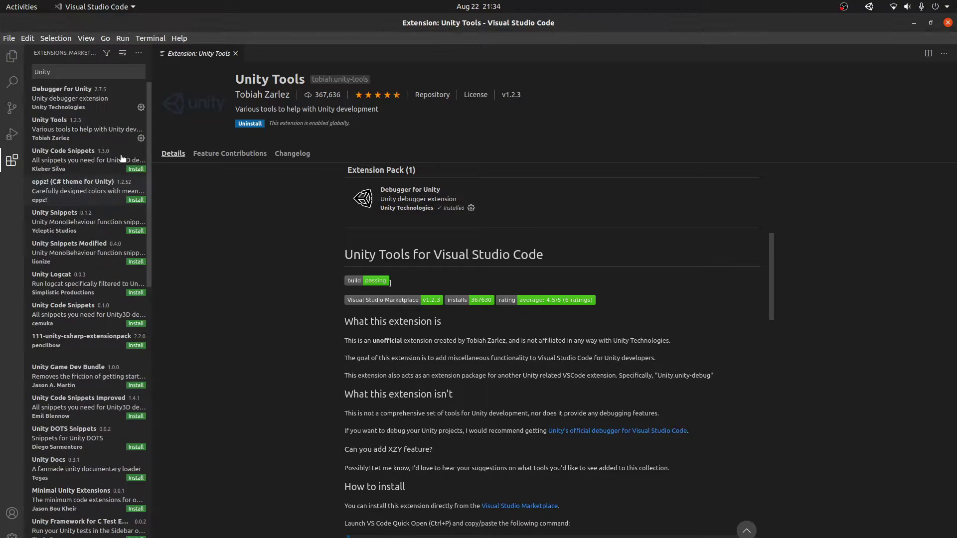
click(235, 54)
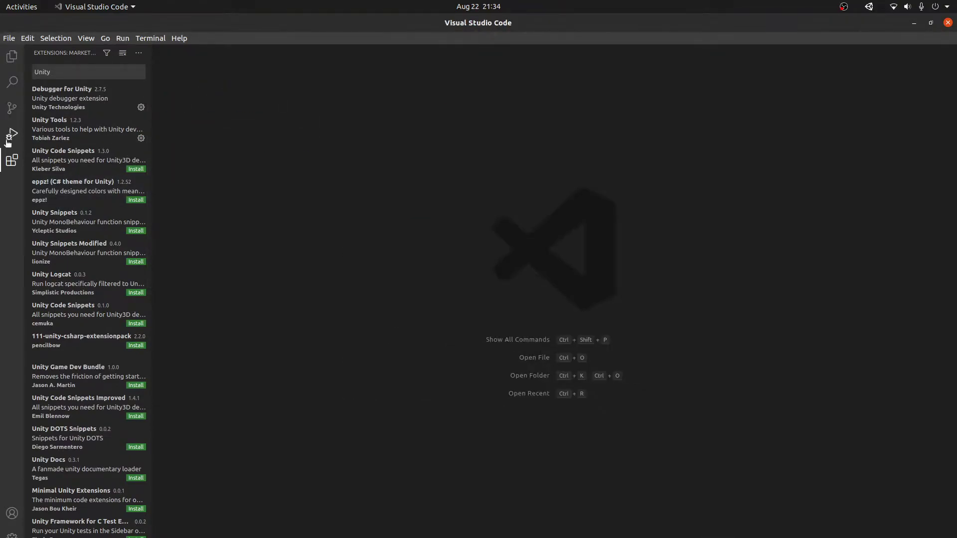
key(ctrl+b)
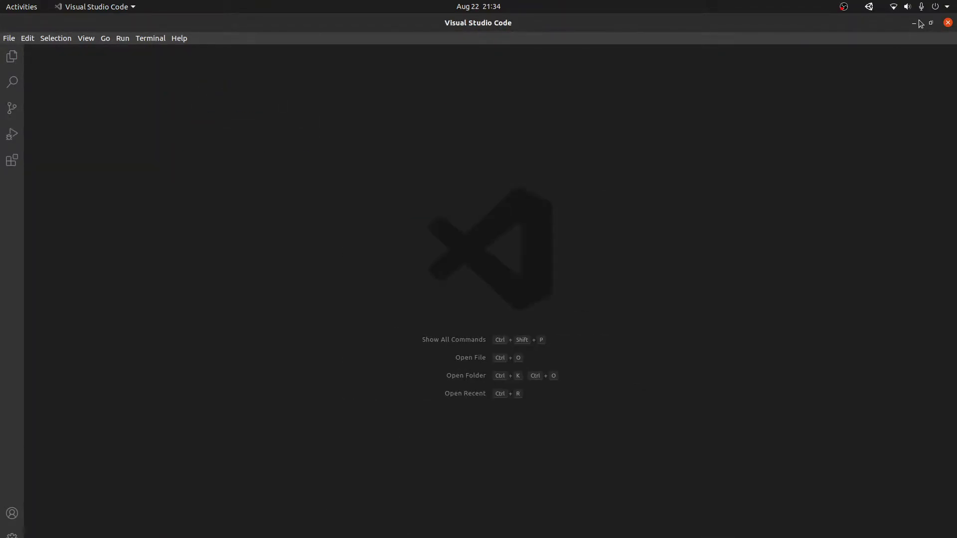
Step: Minimise Visual Studio Code to get back to Unity Hub
click(916, 23)
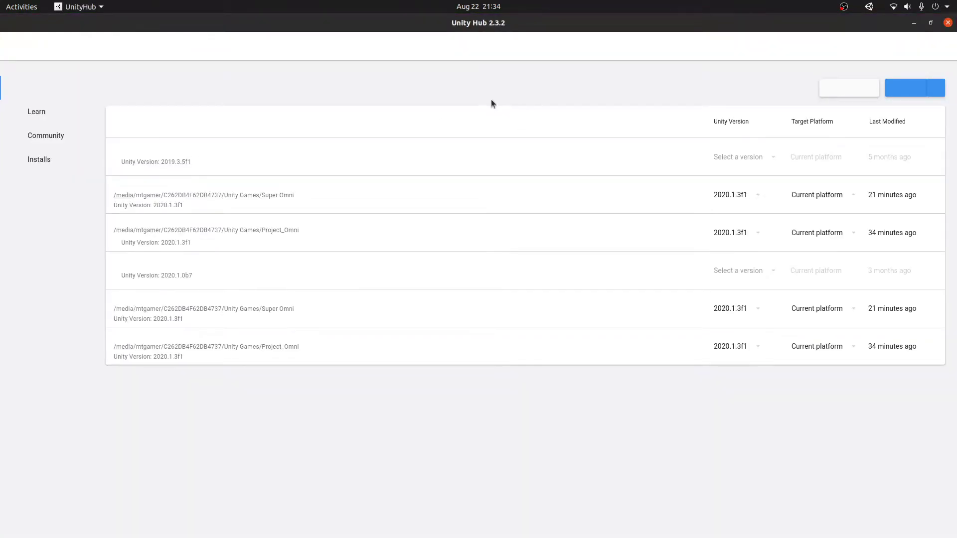
Step: Create a new 3D Unity 2020.1.3f1 project named 'Starters'
click(905, 88)
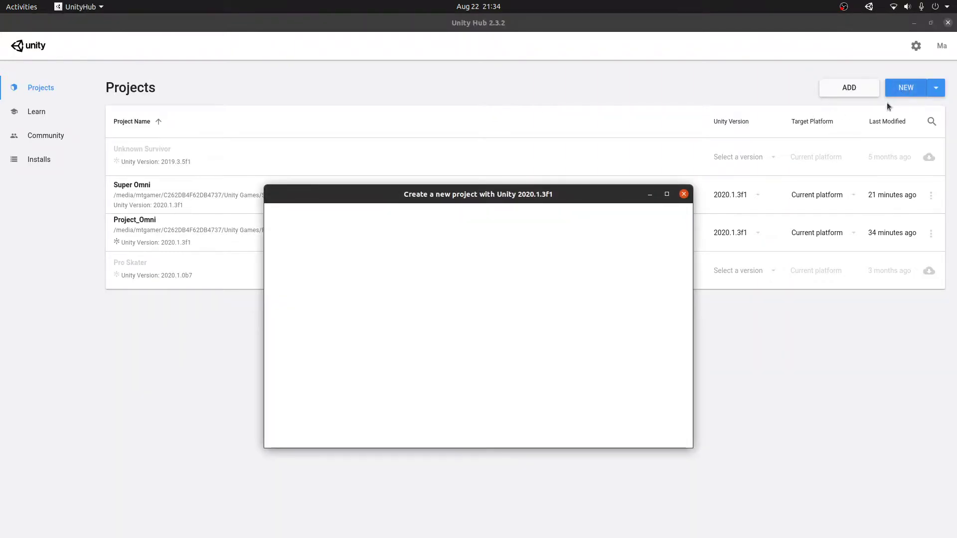
click(583, 250)
key(ctrl+a)
text(Starters)
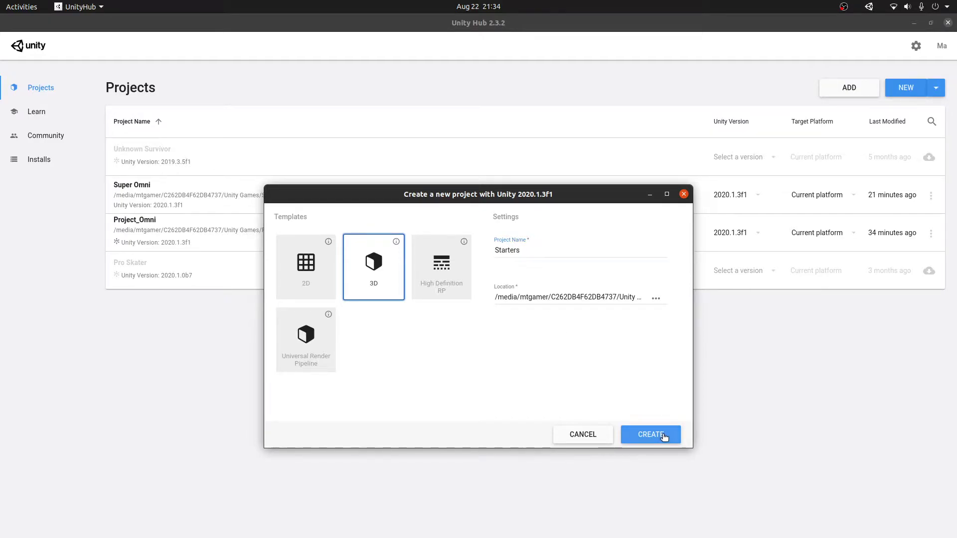
click(663, 435)
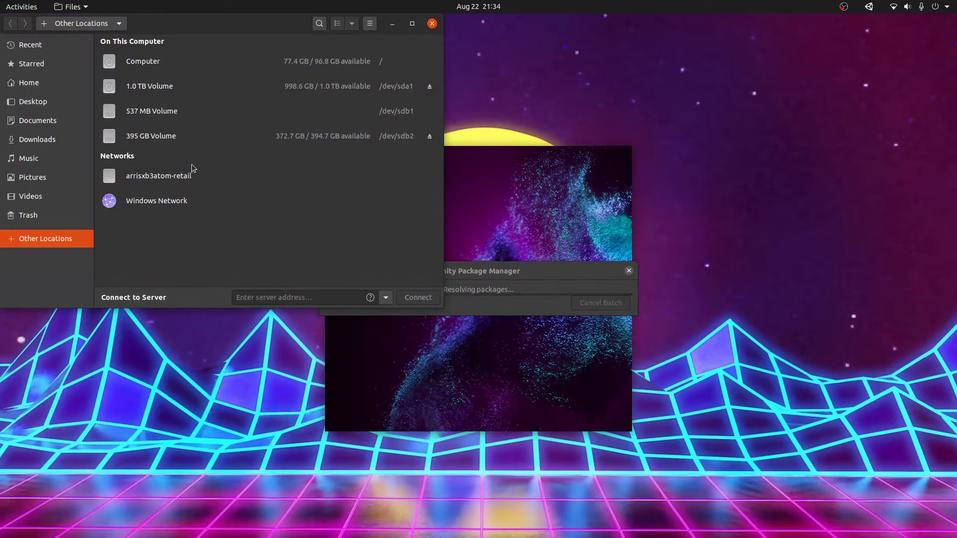
Step: Check the new Starters folder in 1.0 TB Volume > Unity Games, then minimise Files
click(156, 88)
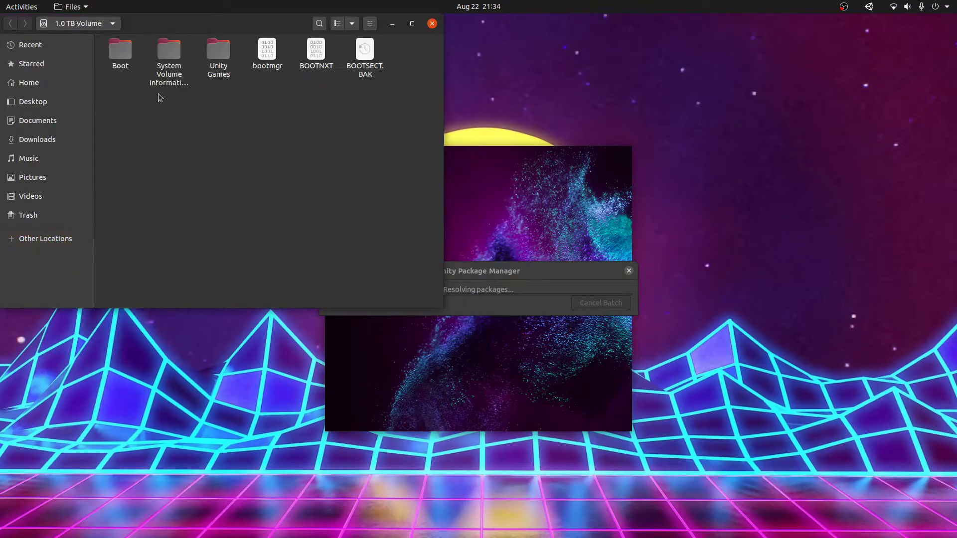
double_click(227, 65)
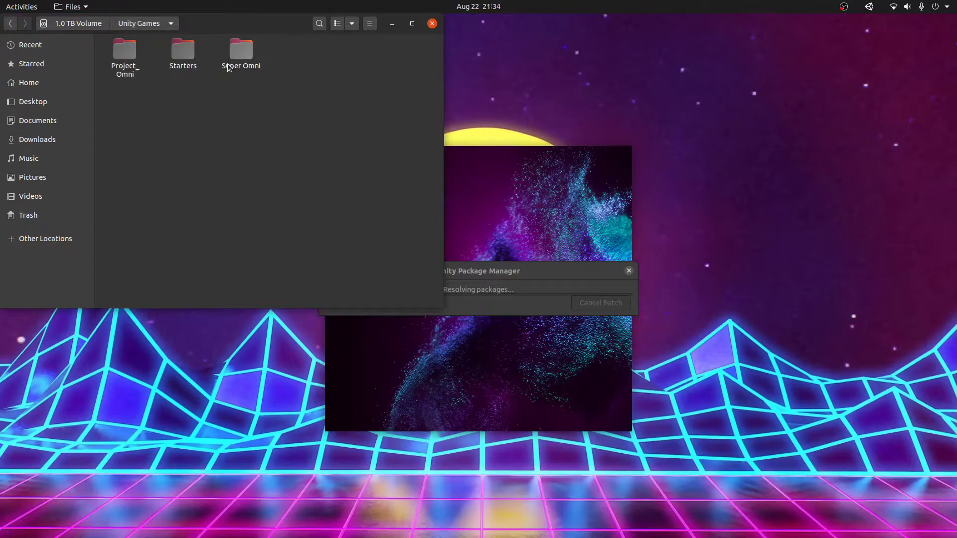
click(188, 67)
click(400, 88)
click(392, 23)
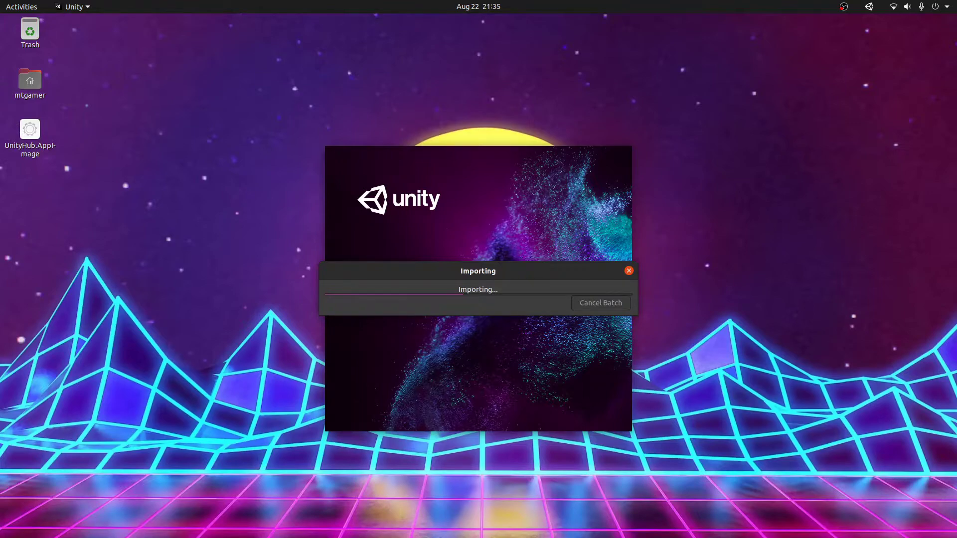
Step: Switch windows while Unity finishes importing the Starters project into SampleScene
key(alt+Tab)
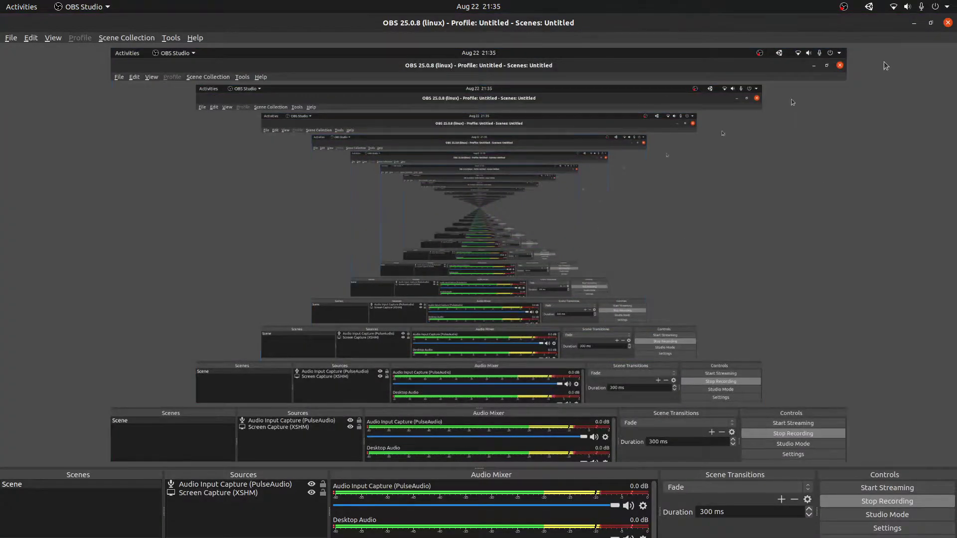
key(alt+Tab)
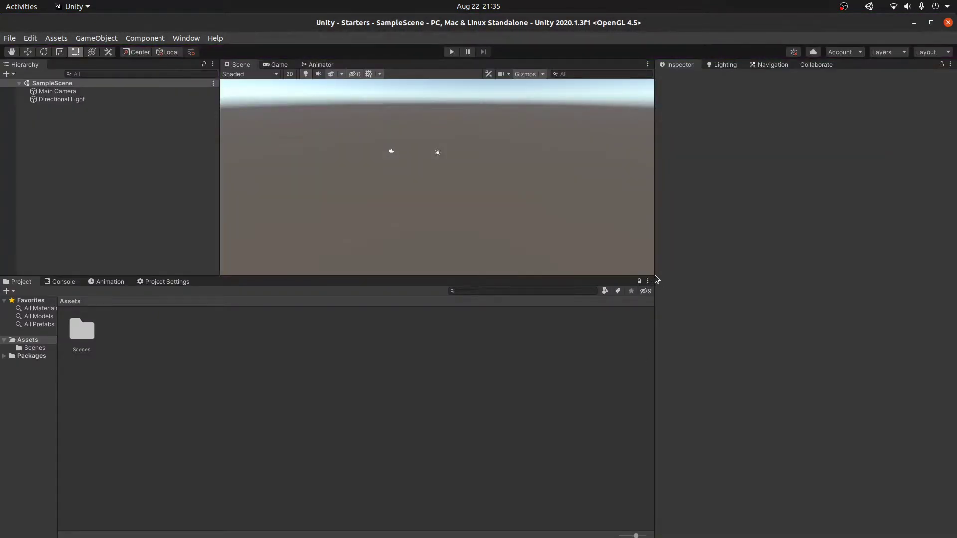
Step: Drag the splitters so Hierarchy and Inspector narrow, Project shrinks, and the Scene view grows
drag(654, 278, 696, 343)
drag(562, 279, 563, 387)
drag(235, 285, 153, 283)
drag(708, 288, 747, 291)
right_drag(566, 276, 553, 257)
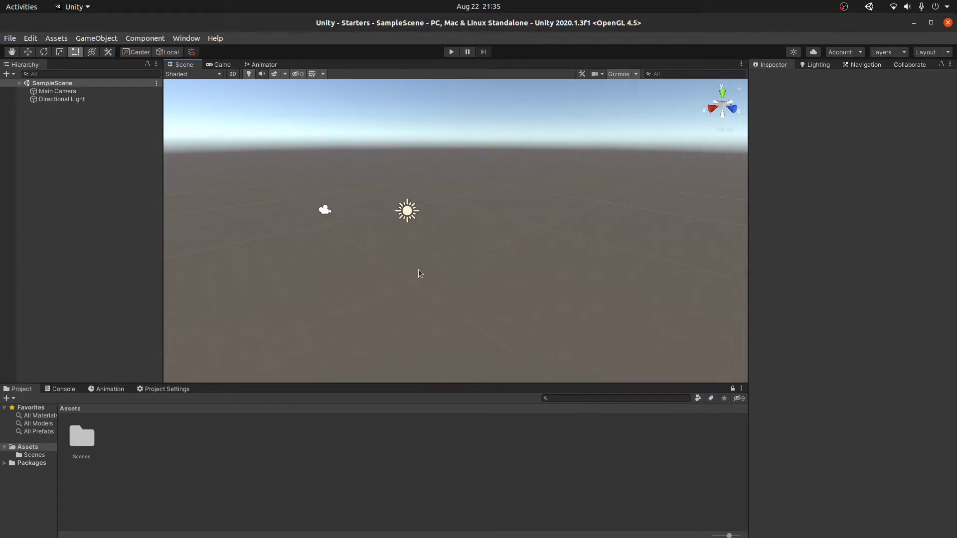
Step: In Project Settings > Player, replace the DefaultCompany name with 'Set'
click(171, 391)
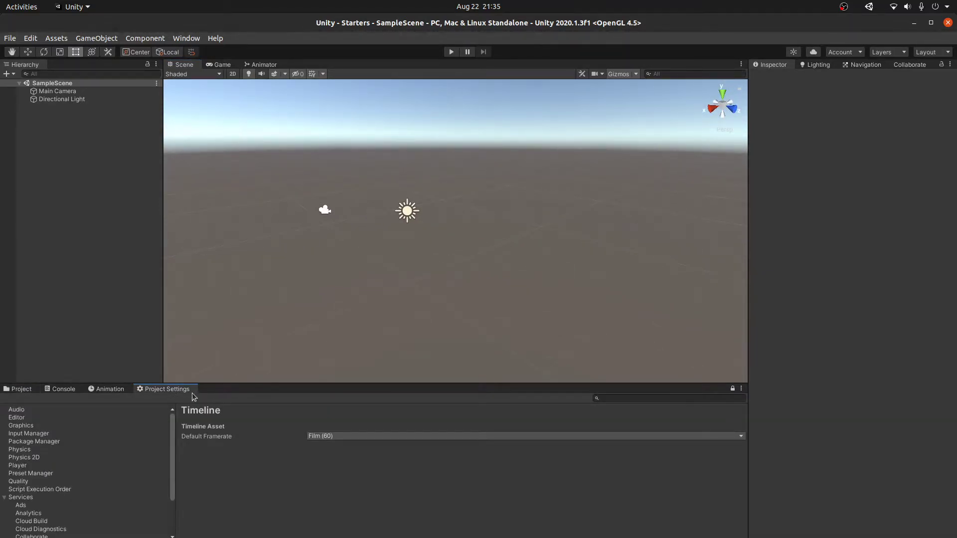
click(31, 38)
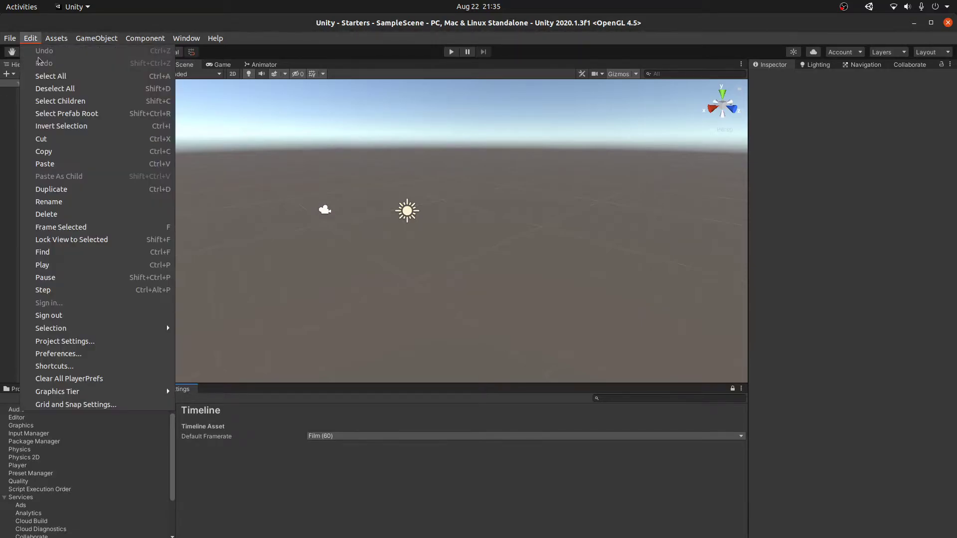
click(291, 499)
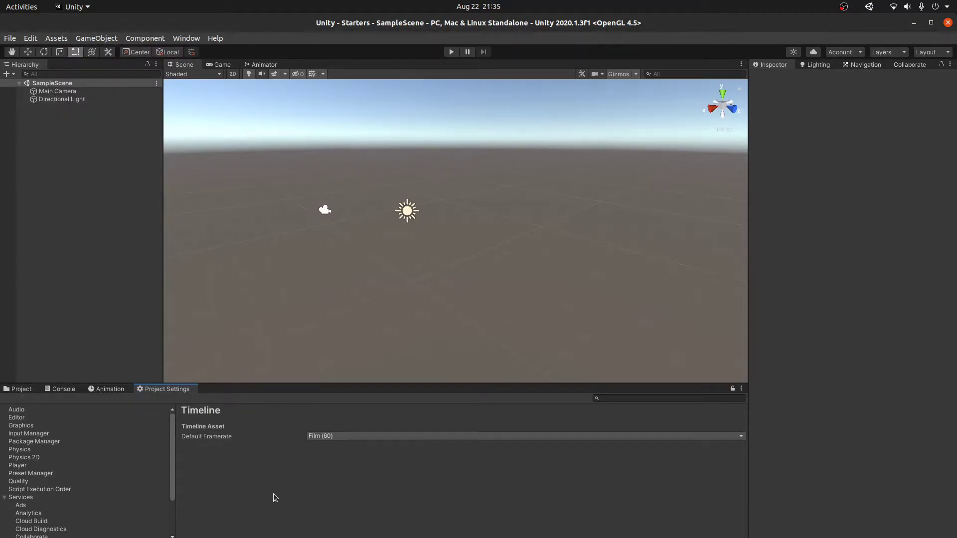
click(43, 472)
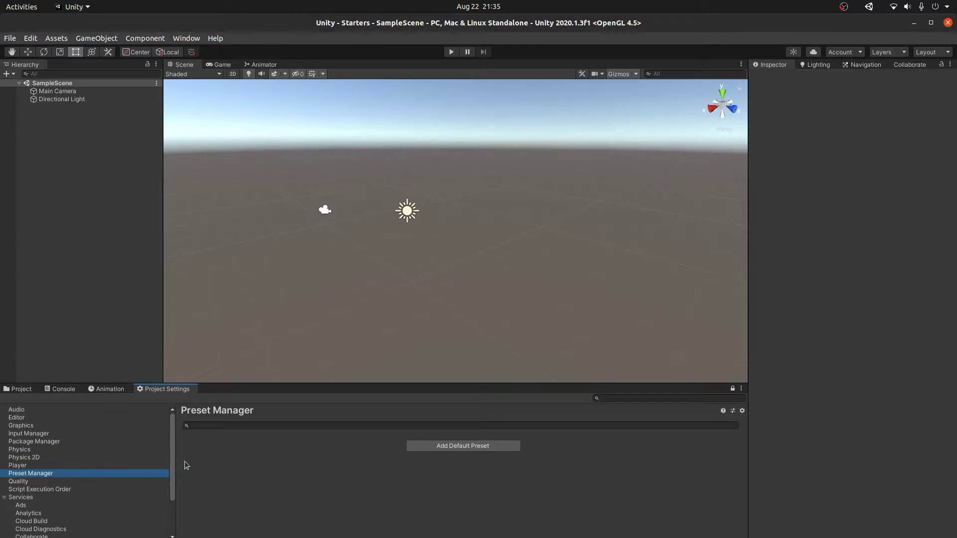
click(30, 466)
click(367, 427)
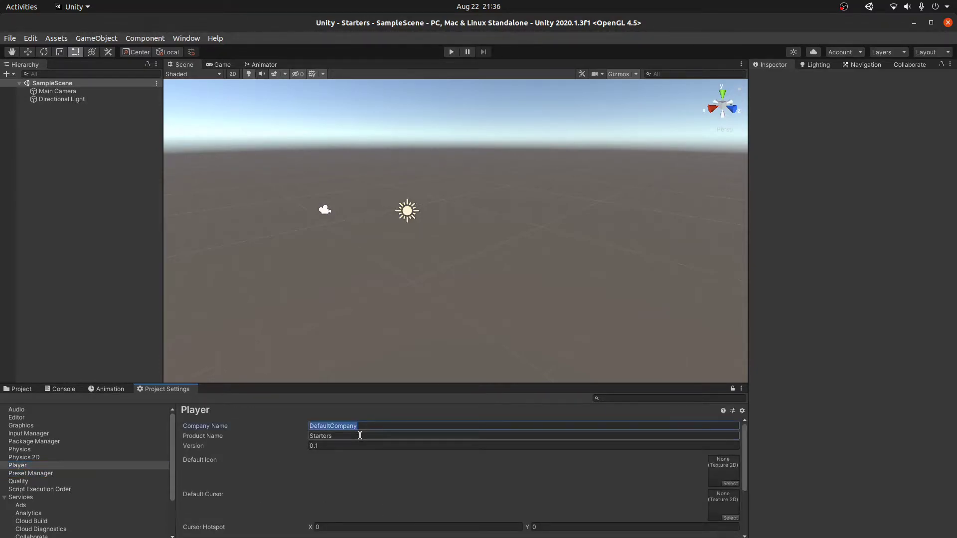
text(Set)
key(Return)
click(344, 422)
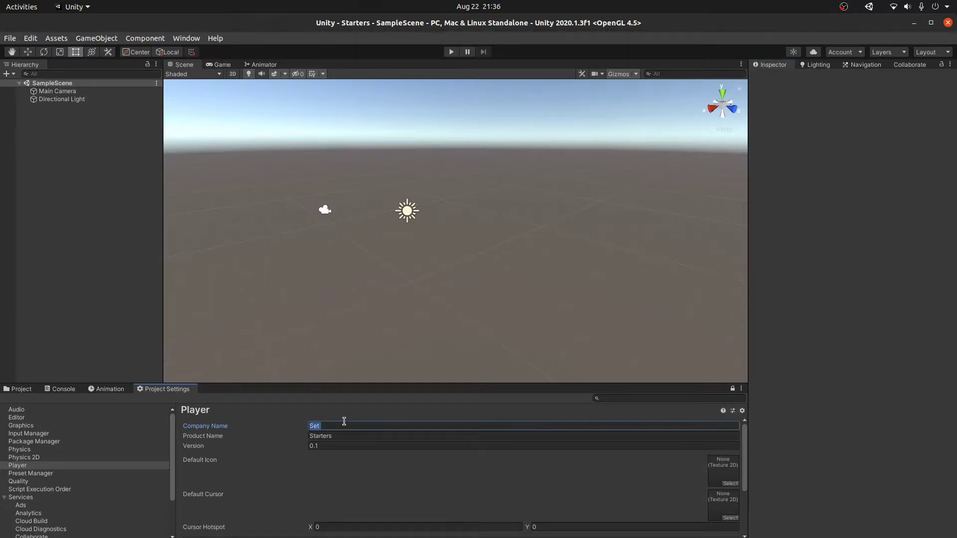
click(349, 423)
Step: Expand Other Settings and scroll through the Player settings
scroll(351, 438, down, 3)
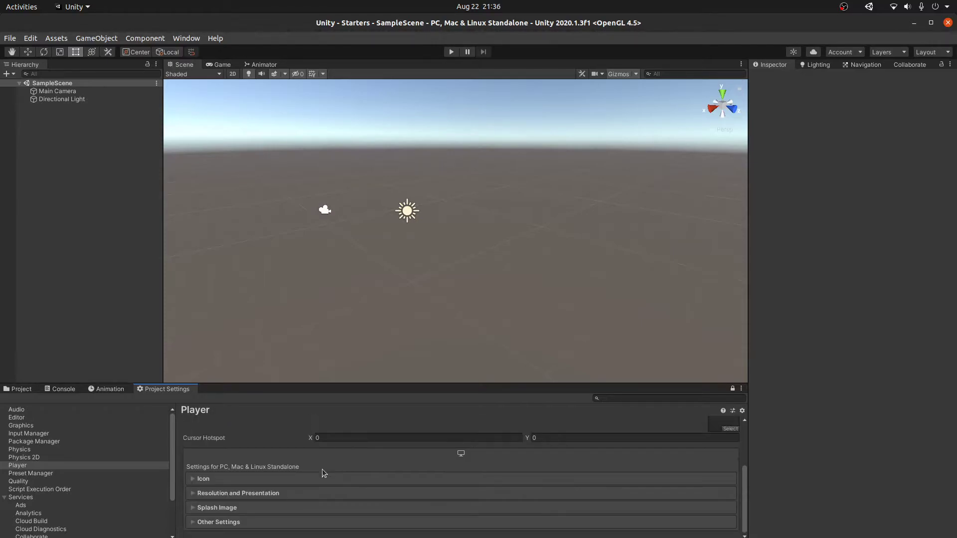
click(219, 522)
scroll(380, 518, down, 10)
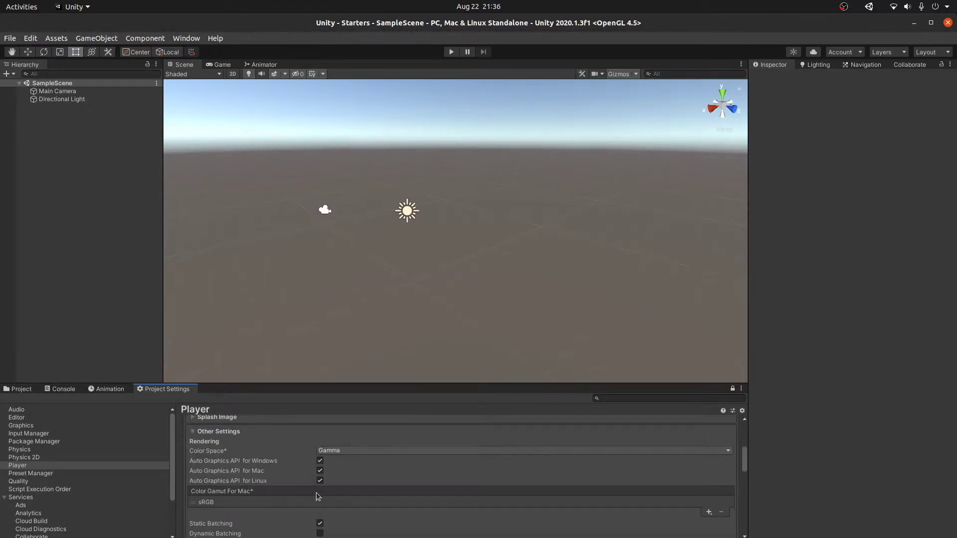
scroll(382, 519, down, 3)
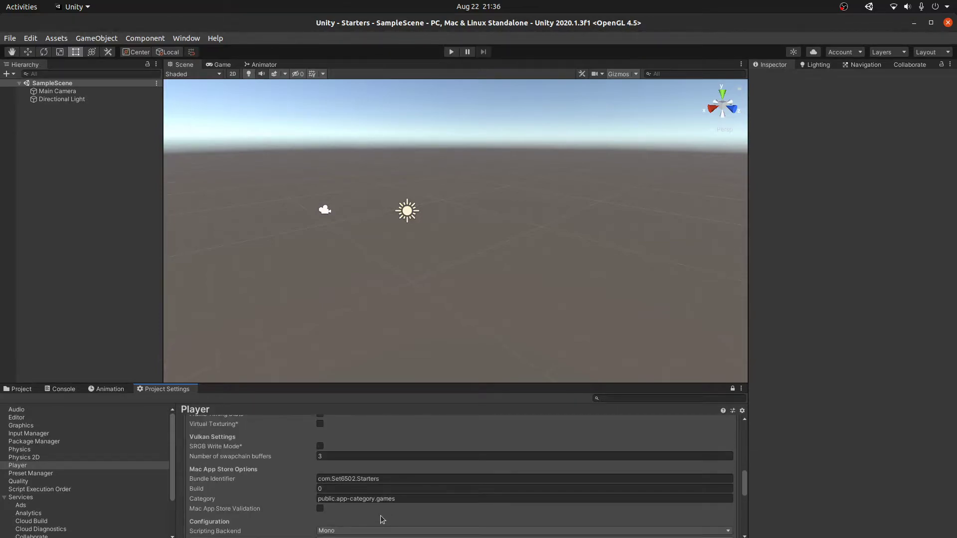
scroll(382, 520, down, 15)
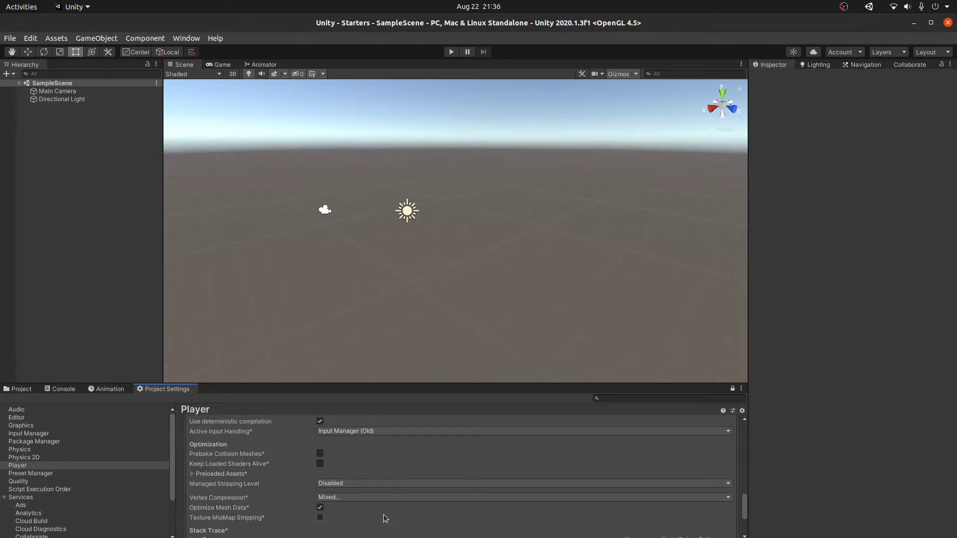
scroll(384, 516, up, 15)
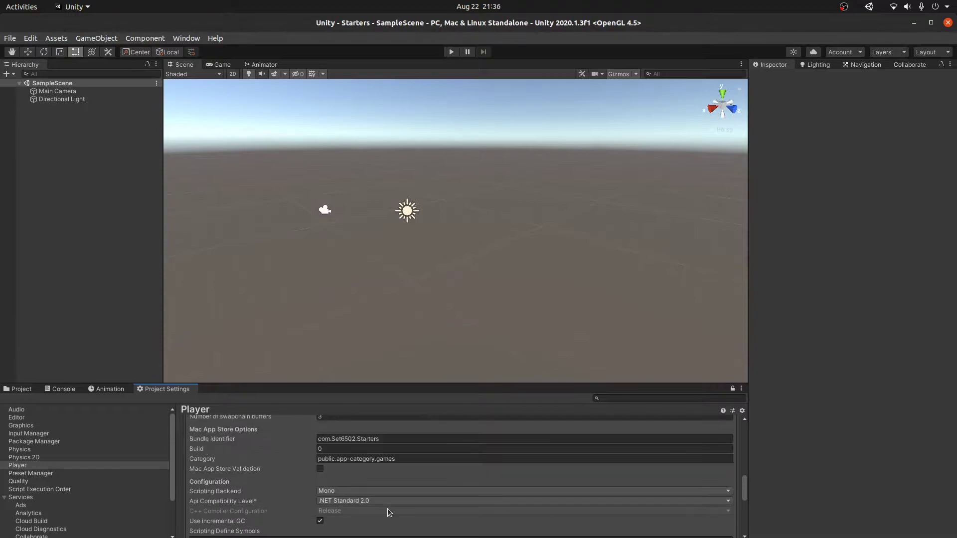
scroll(358, 503, up, 10)
scroll(240, 464, up, 5)
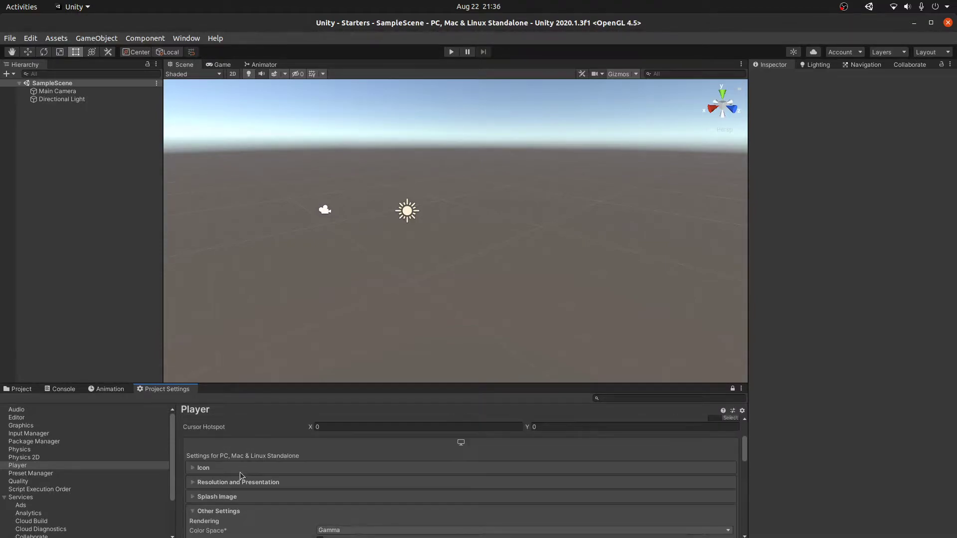
scroll(294, 504, up, 5)
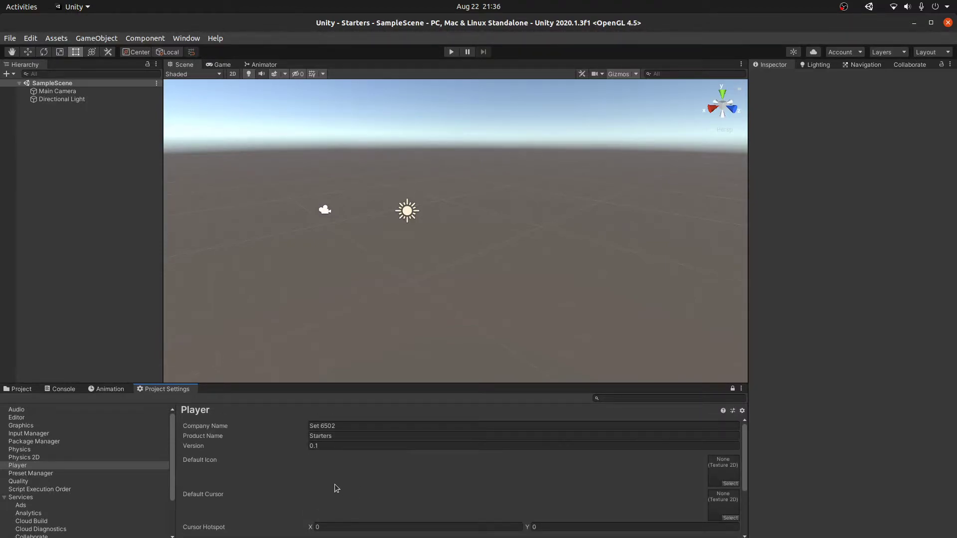
click(5, 497)
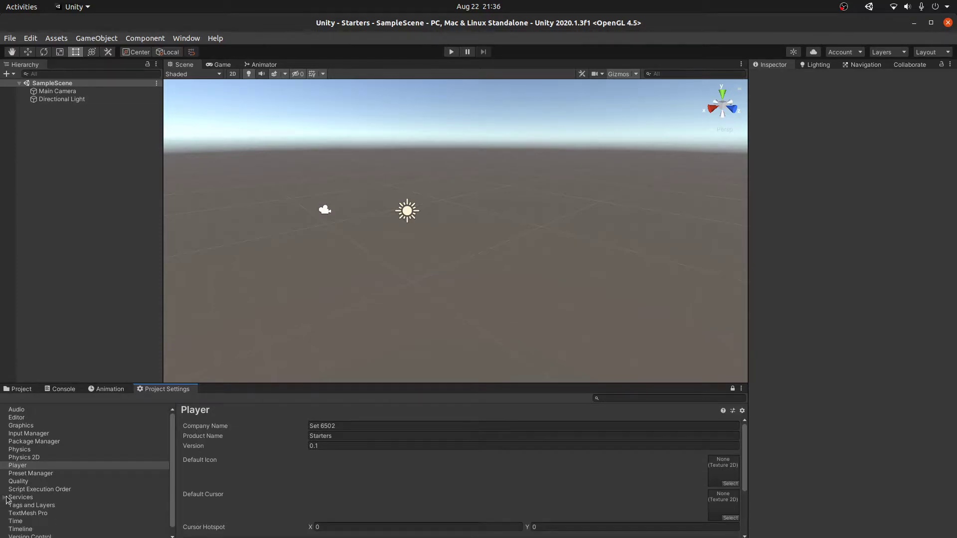
Step: Set the Time settings' Fixed Timestep to 1/90 (0.0111111) and return to the Project browser
click(42, 520)
click(320, 427)
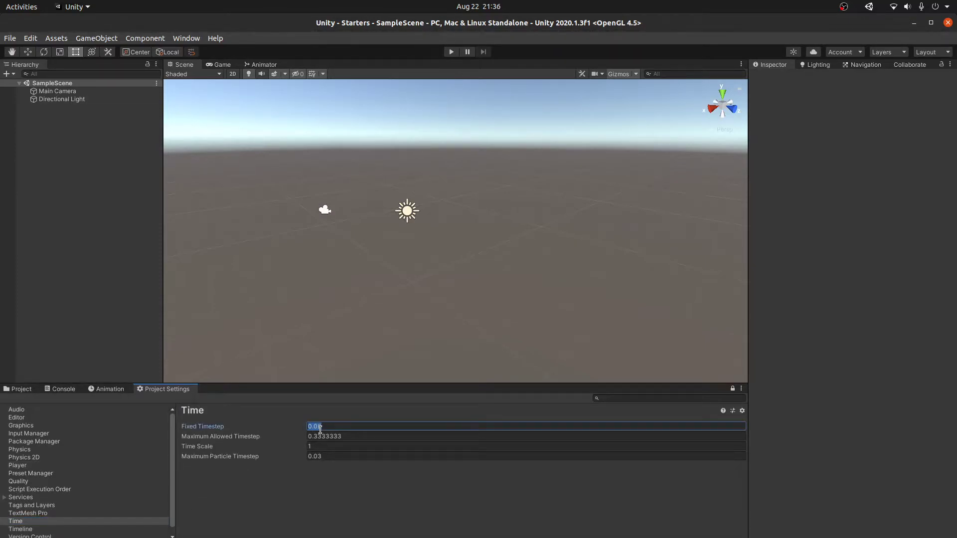
text(10)
key(Return)
click(18, 389)
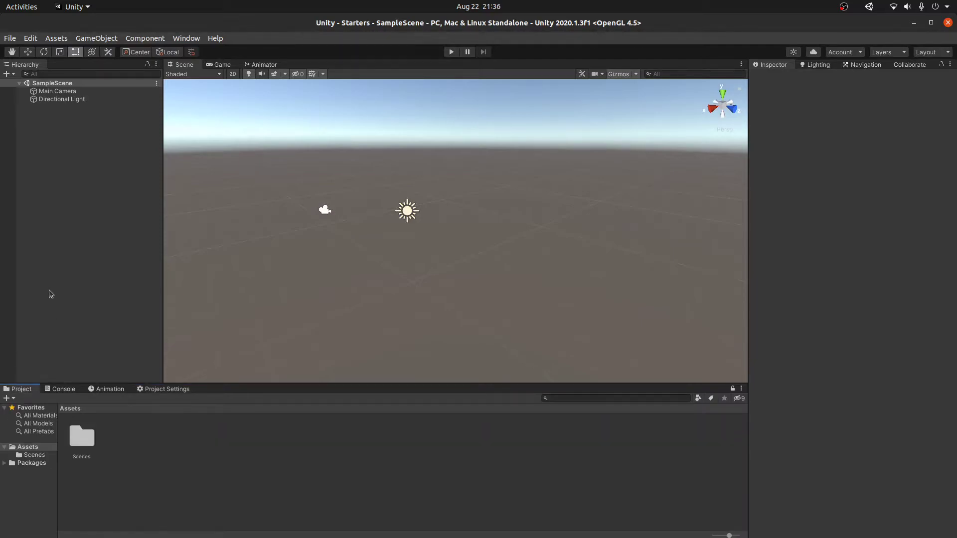
Step: Delete Main Camera and create an empty object with its Transform reset
scroll(403, 248, up, 2)
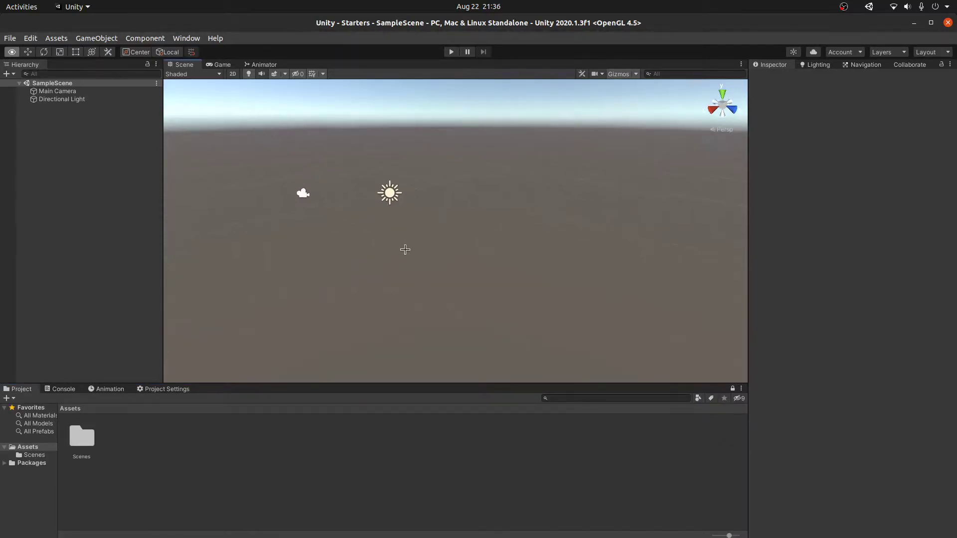
click(69, 91)
key(Delete)
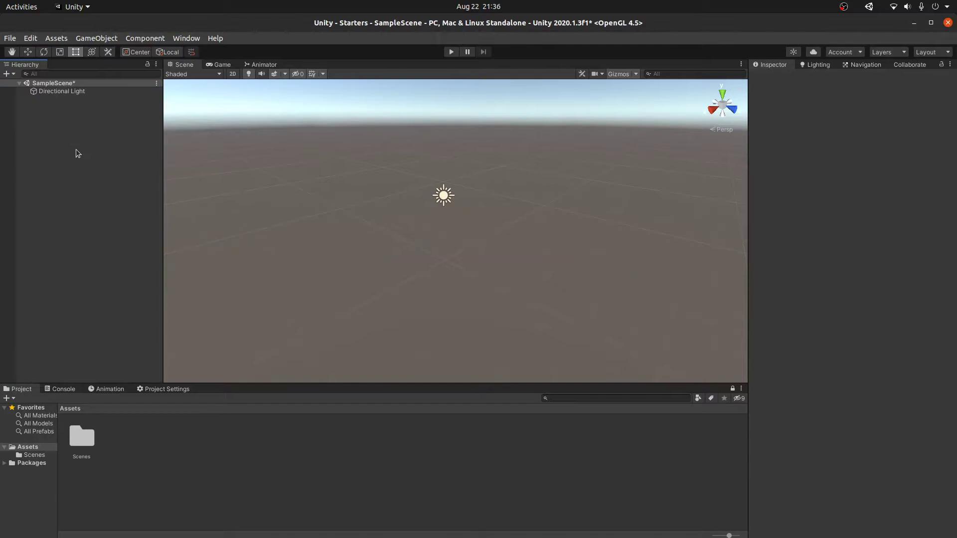
right_click(100, 171)
click(741, 134)
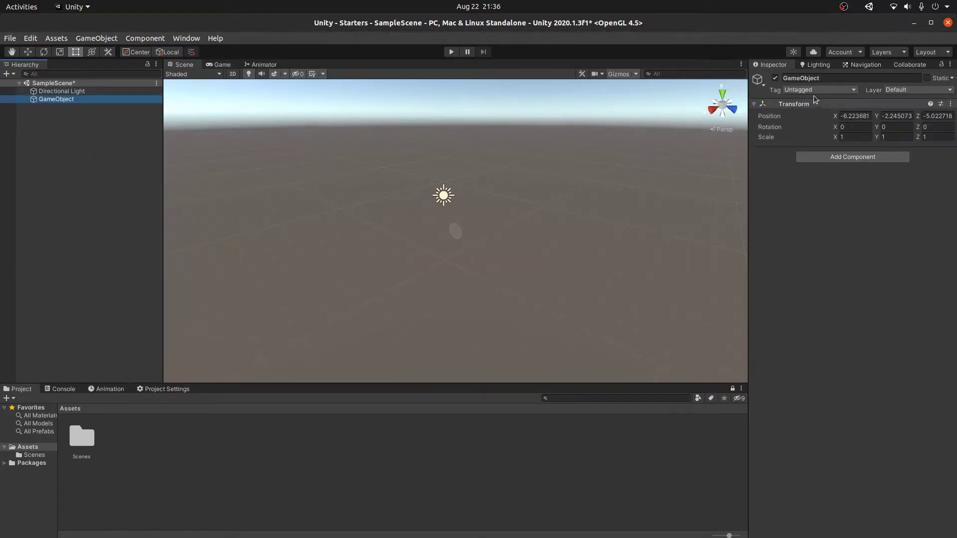
right_click(812, 107)
click(817, 80)
Step: Rename the empty object 'Enviroment', save, and parent Directional Light under it
click(817, 79)
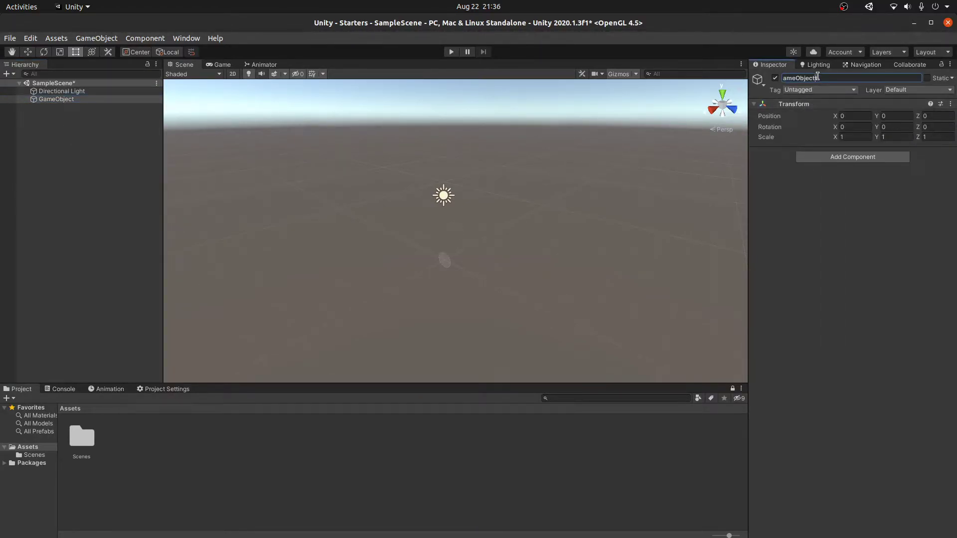
text(WE)
key(Return)
key(ctrl+s)
drag(64, 92, 75, 100)
Step: Rename the scene's lighting settings asset in the Scenes folder to 'Defult'
click(117, 453)
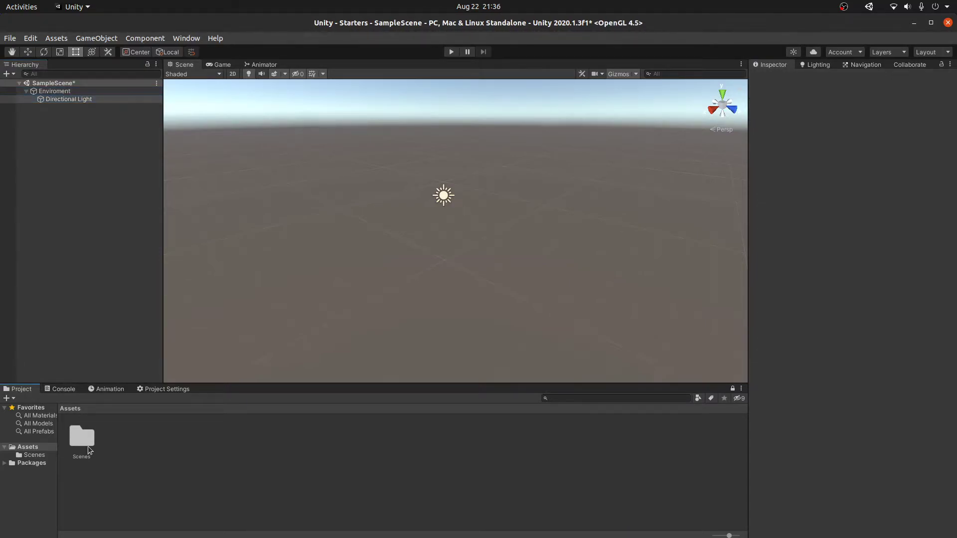
double_click(89, 446)
click(121, 452)
key(F2)
text(De)
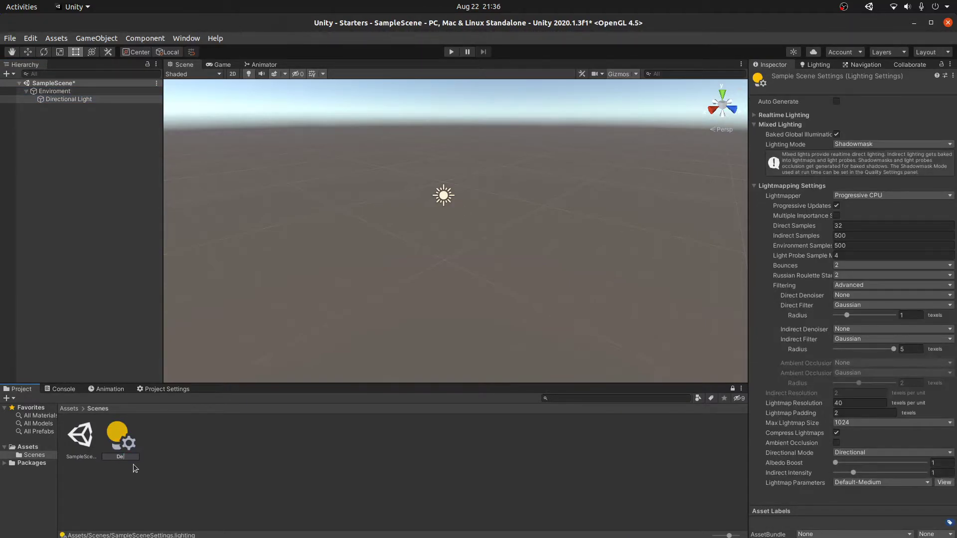
text(fult)
key(Return)
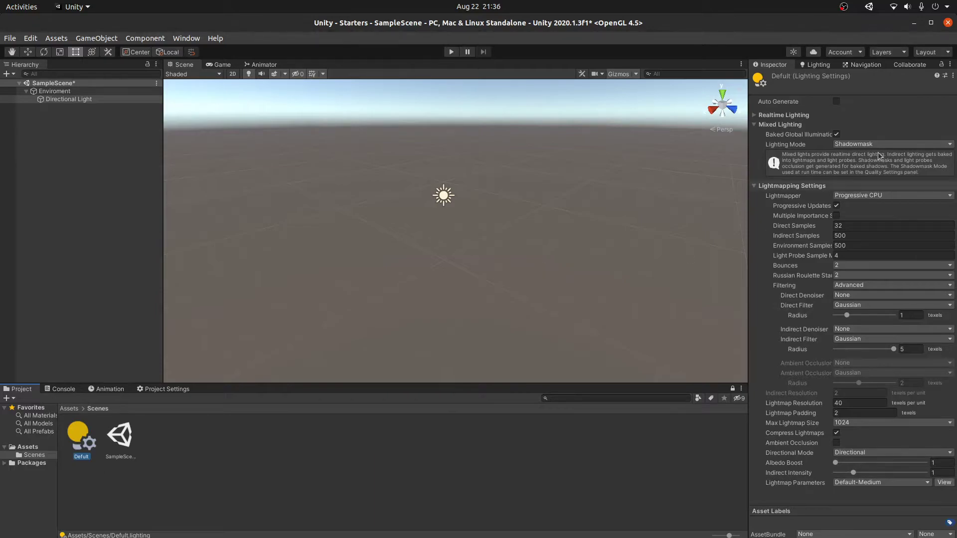
Step: Turn off Baked Global Illumination, turn on Realtime Global Illumination, and generate lighting
click(777, 124)
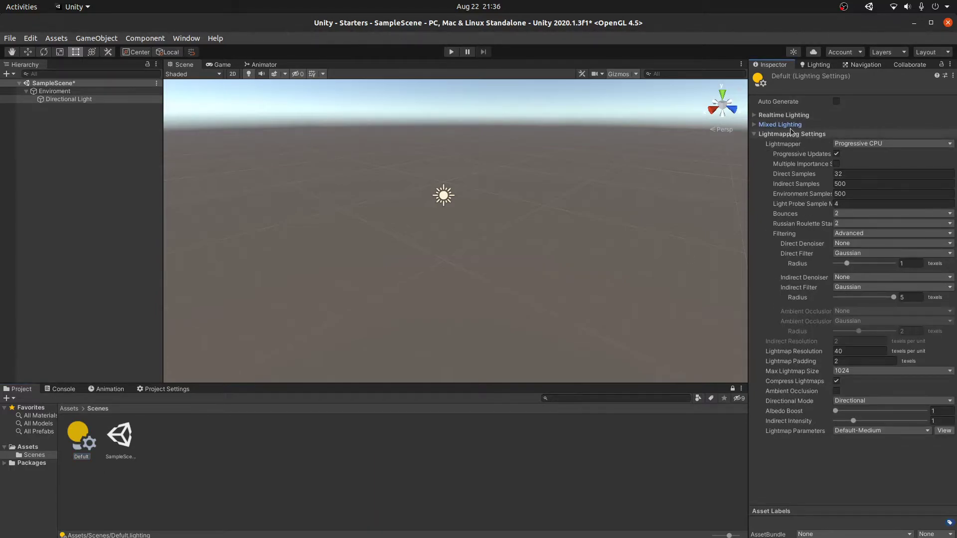
click(791, 124)
click(784, 115)
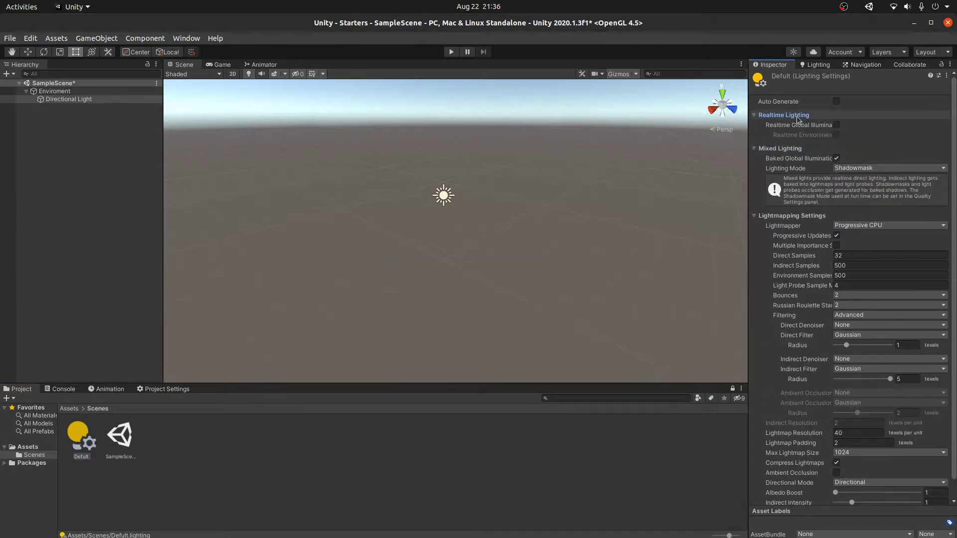
click(836, 159)
click(837, 125)
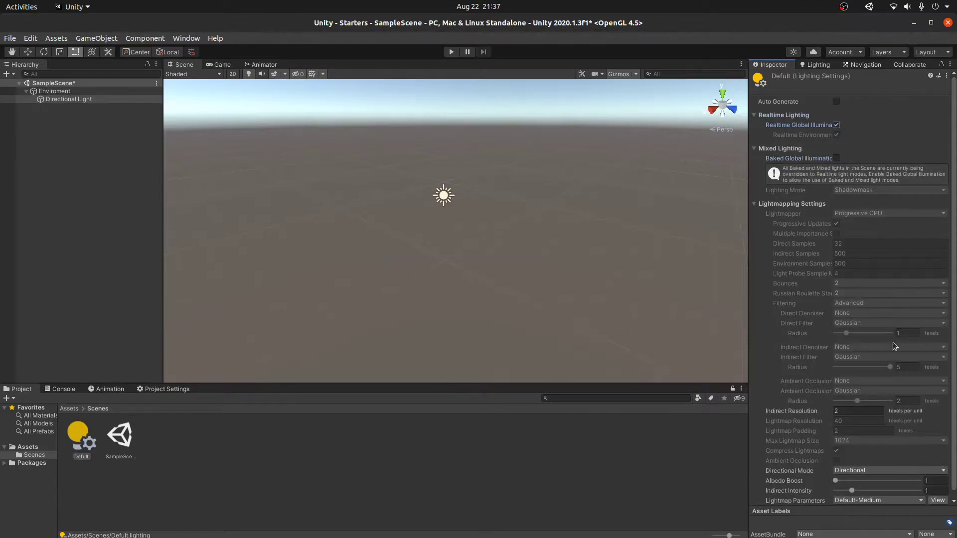
click(821, 66)
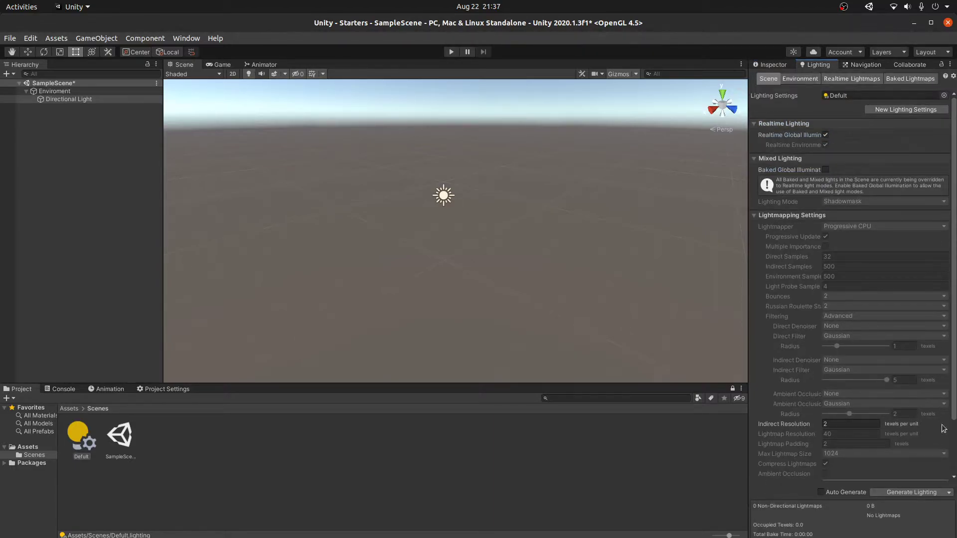
click(901, 494)
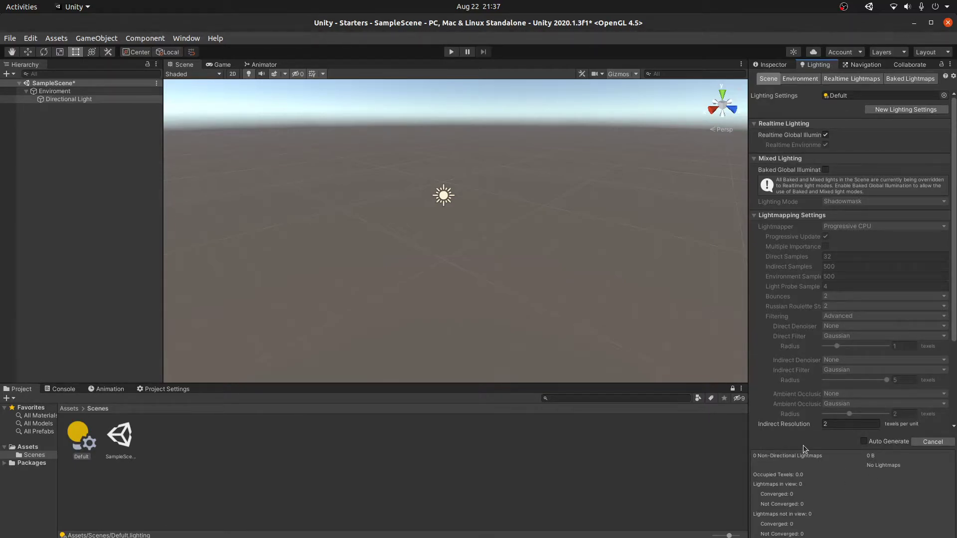
click(31, 447)
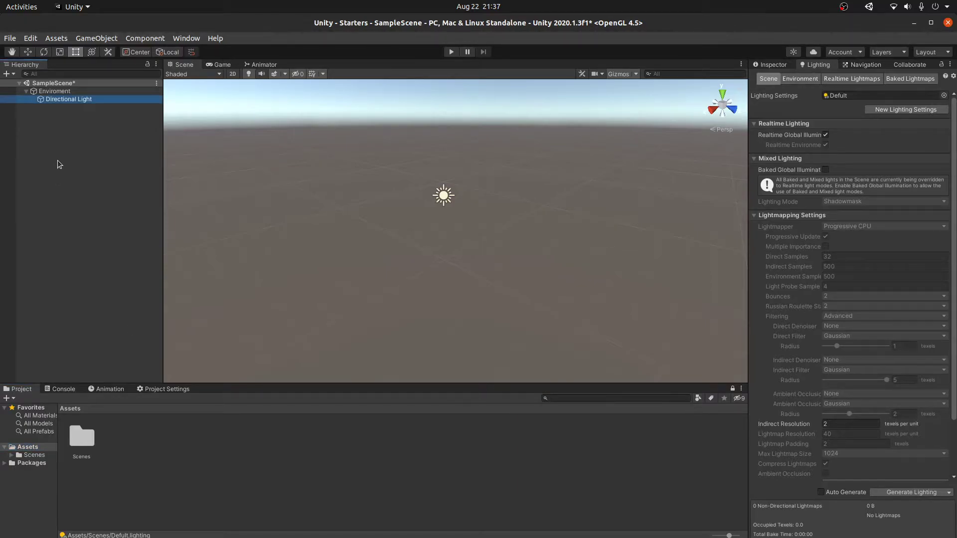
Step: Add a Plane as a child of Enviroment and select it in the Inspector
click(55, 92)
right_click(57, 95)
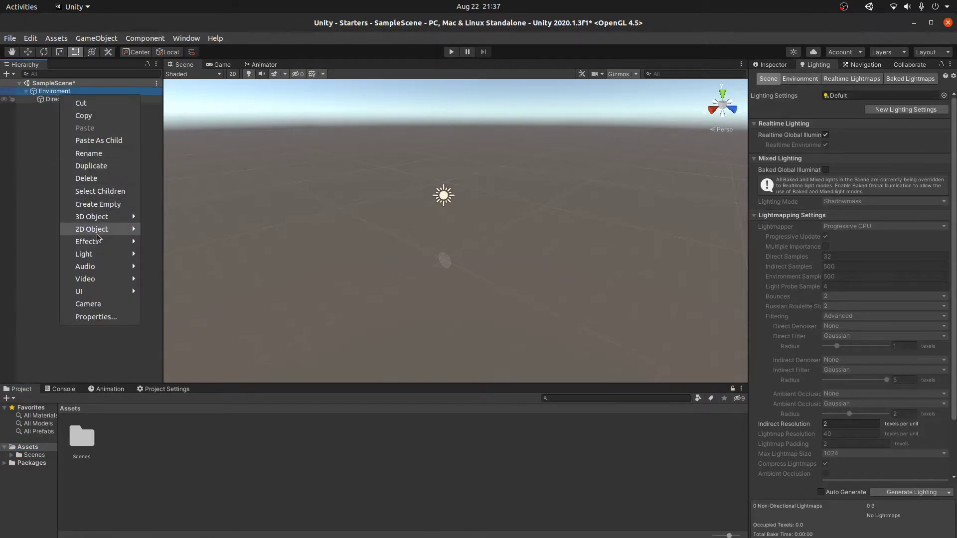
mouse_move(101, 220)
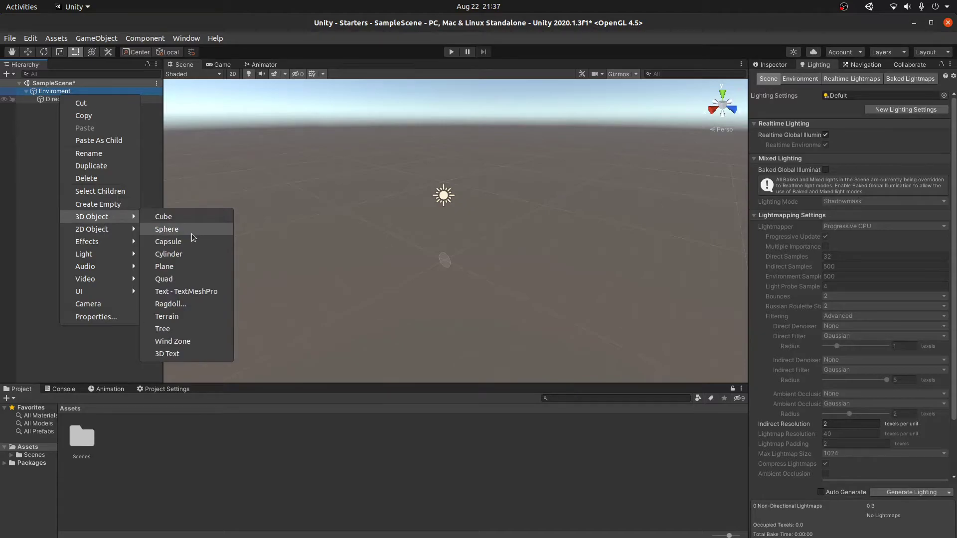
click(174, 267)
key(w)
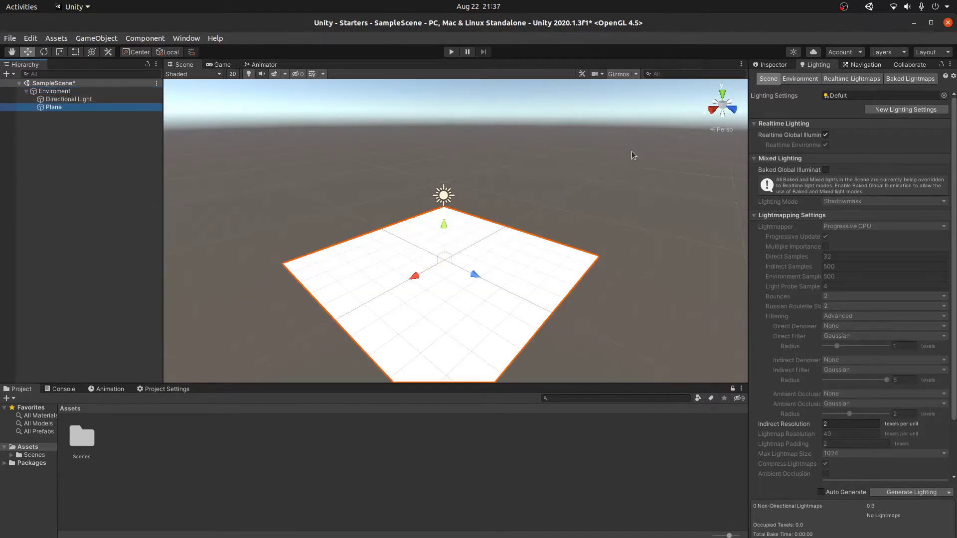
click(775, 66)
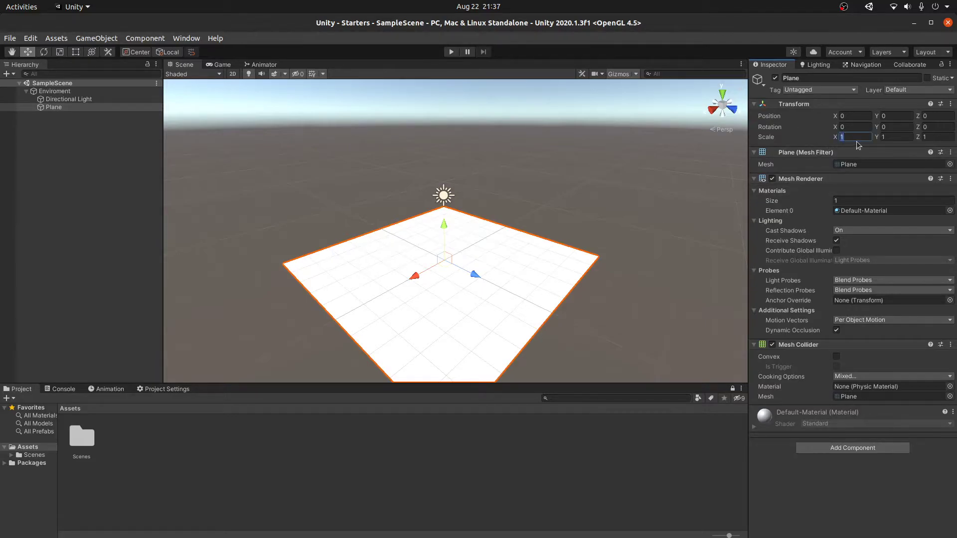
Step: Scale the Plane to X 2, Y 1, Z 2 and save the scene
text(2)
key(Tab)
text(2)
key(BackSpace)
text(1)
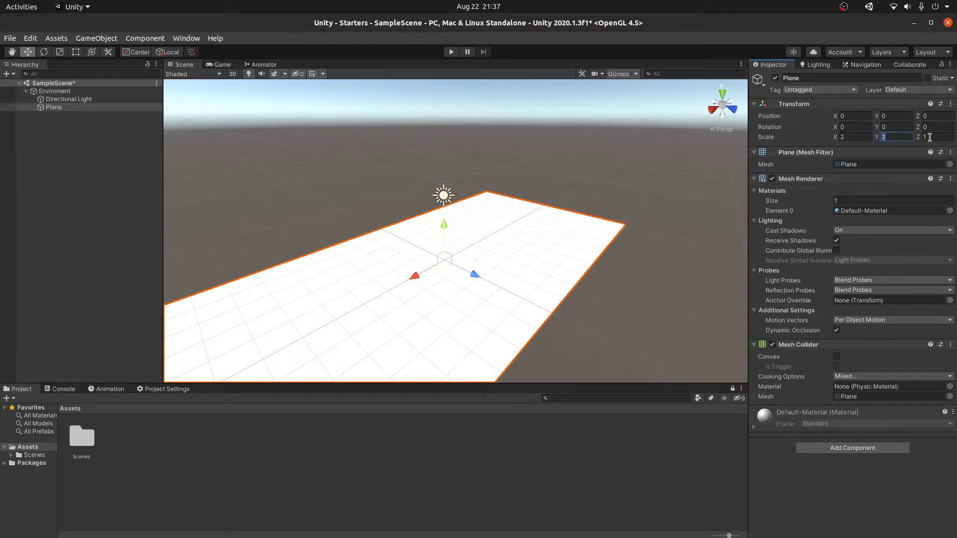
click(927, 137)
text(2)
key(ctrl+s)
click(62, 145)
right_click(61, 145)
Step: Create an empty object named Player, save the scene and reset its Transform to the origin
click(101, 253)
text(Player)
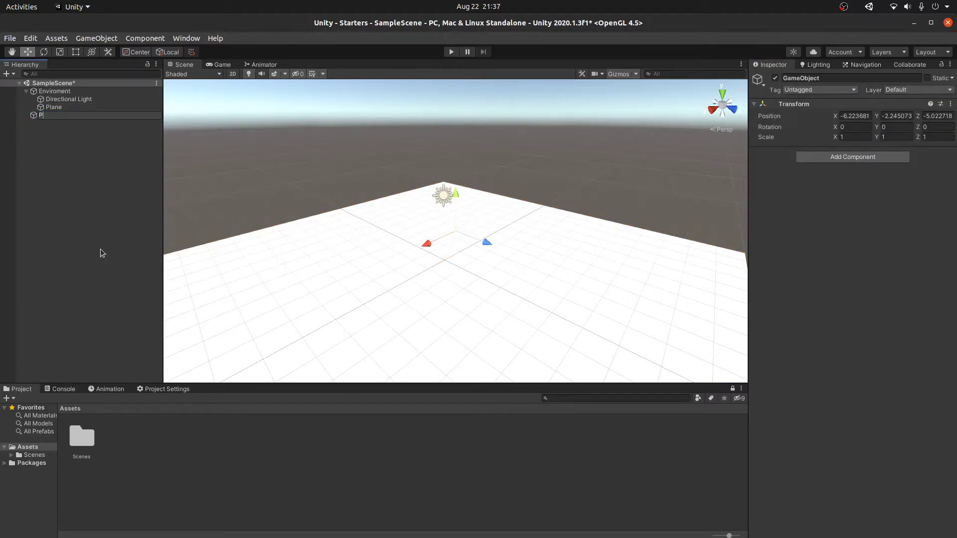
key(Return)
key(ctrl+s)
right_click(889, 105)
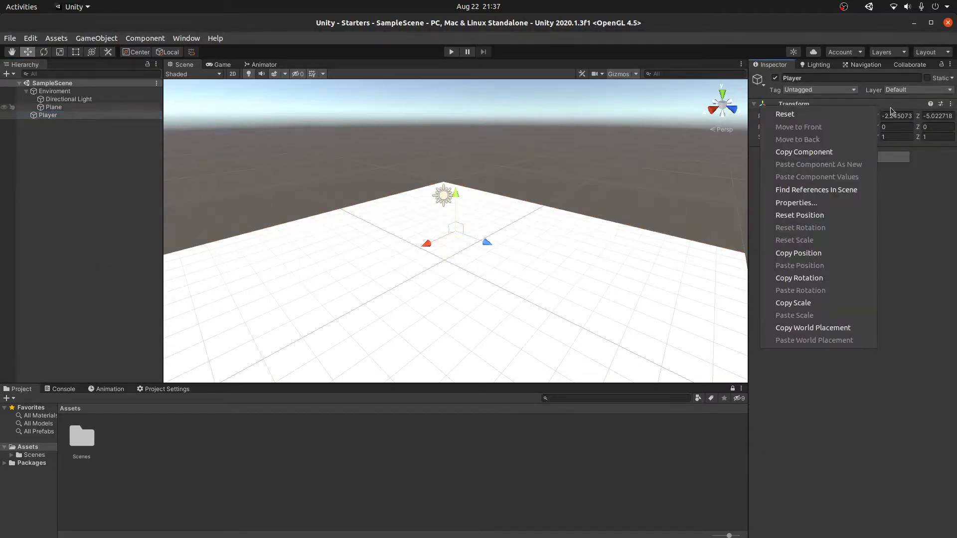
key(Escape)
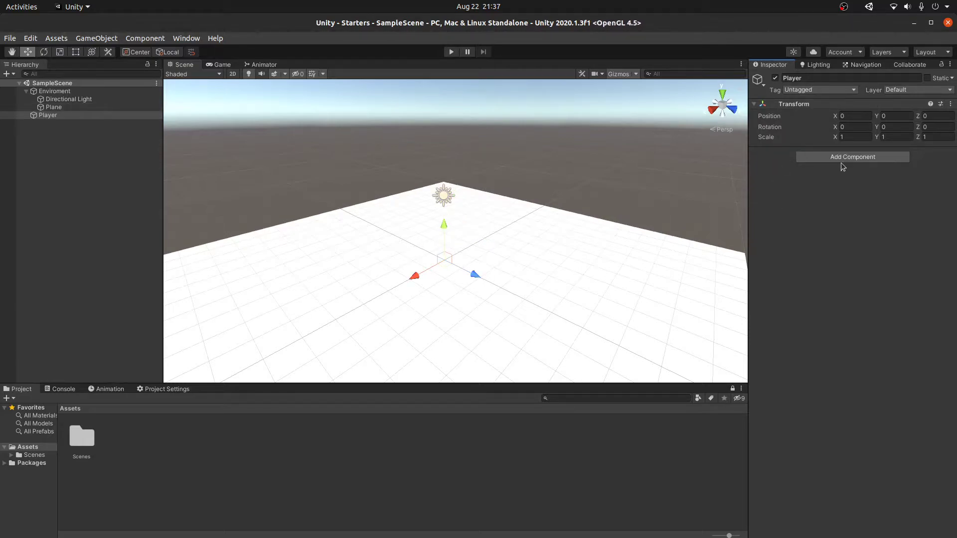
Step: Add a Mesh Filter component to Player and give it the Cube mesh
click(844, 158)
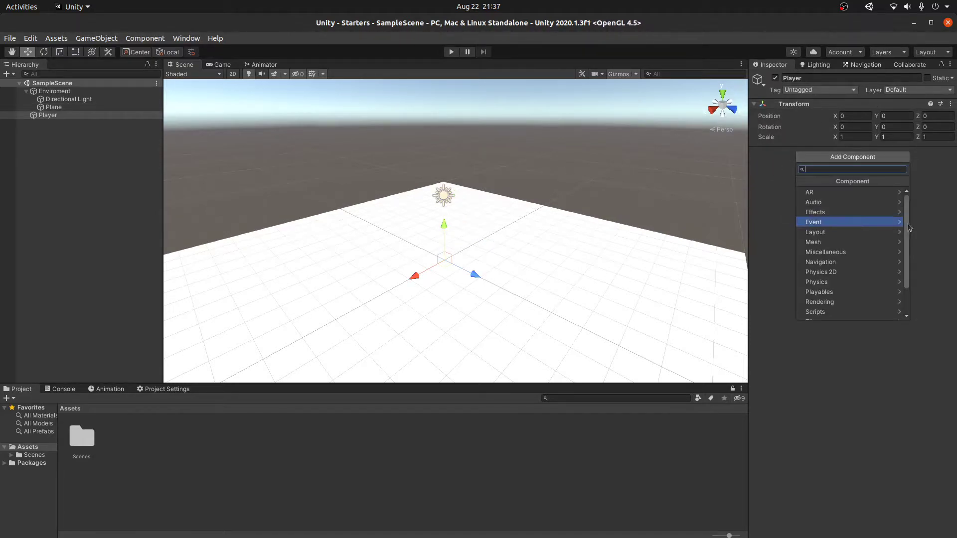
text(mesh)
key(Down)
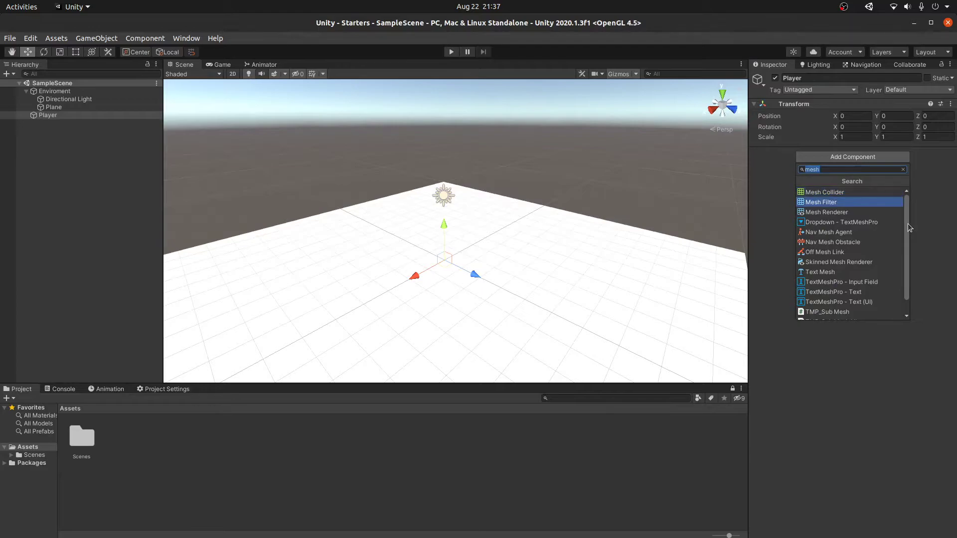
key(Return)
click(950, 164)
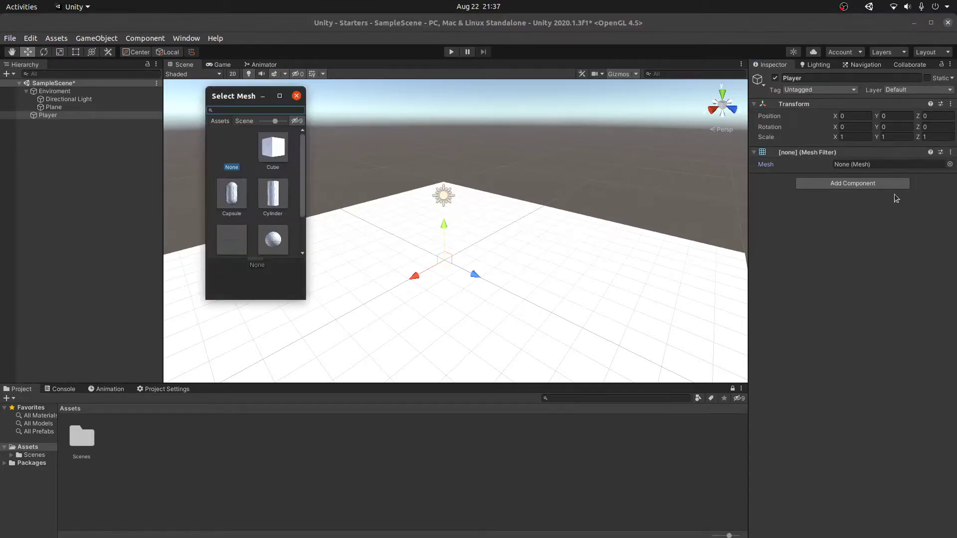
double_click(273, 147)
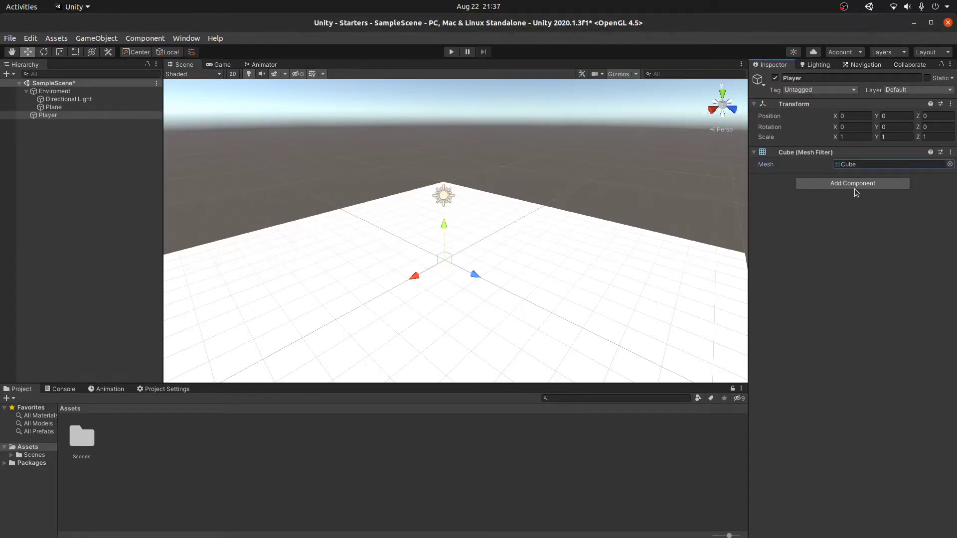
Step: Add a Mesh Renderer to Player and assign the Default-Diffuse material to Element 0
click(873, 183)
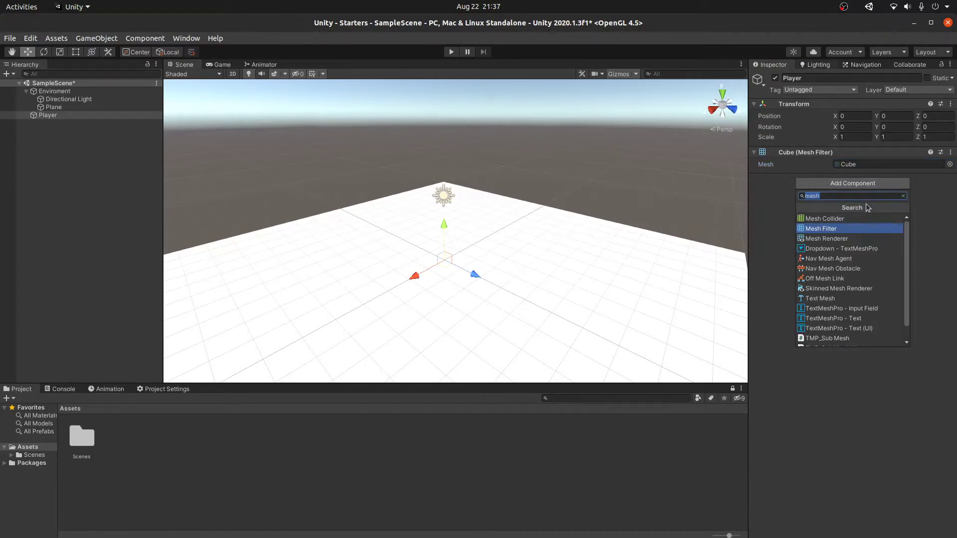
key(Down)
key(Return)
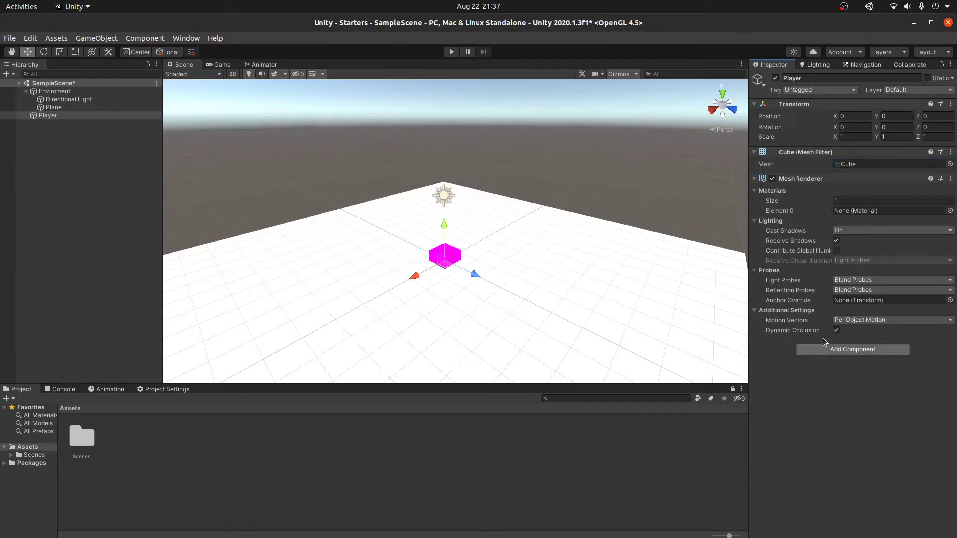
click(949, 210)
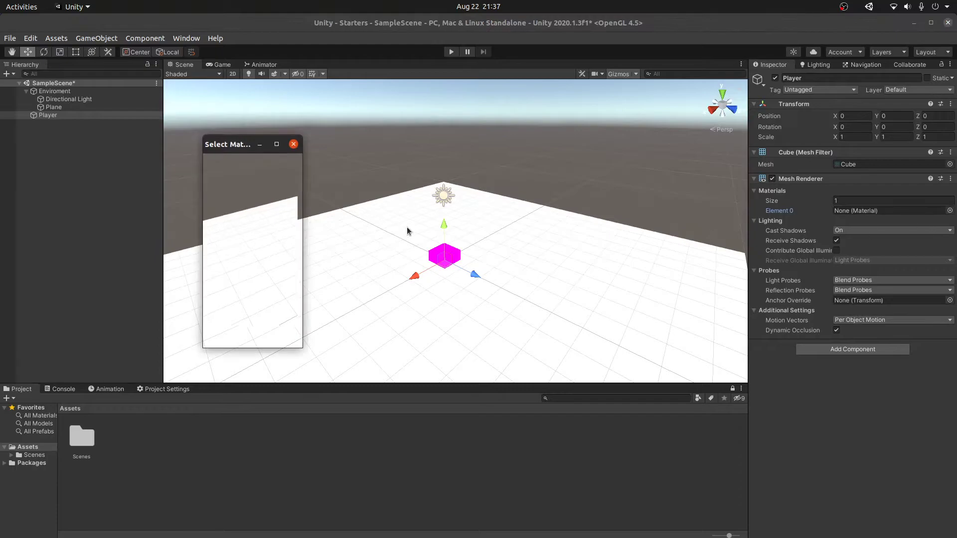
drag(226, 144, 369, 177)
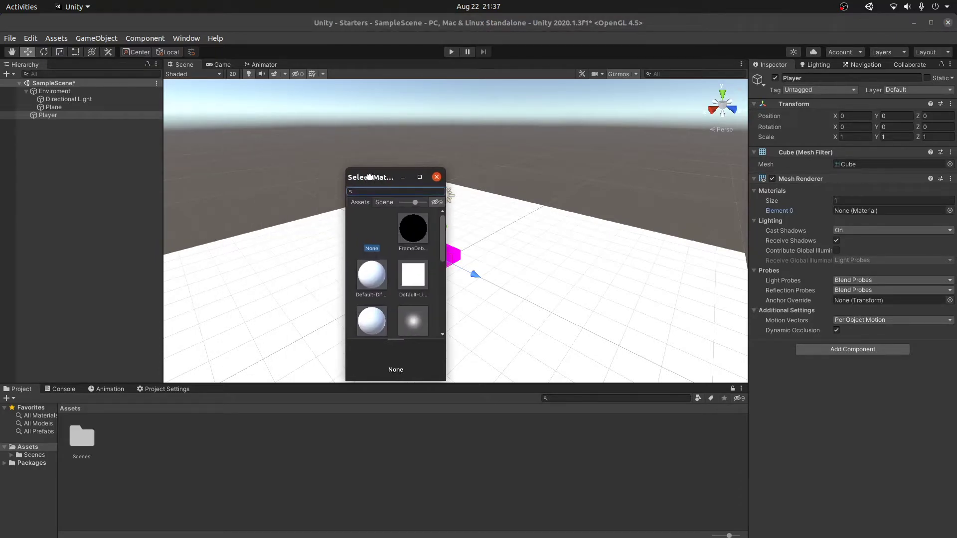
double_click(375, 280)
scroll(573, 272, up, 5)
alt+drag(572, 263, 144, 423)
Step: Create a Player folder in Assets and open it
click(143, 423)
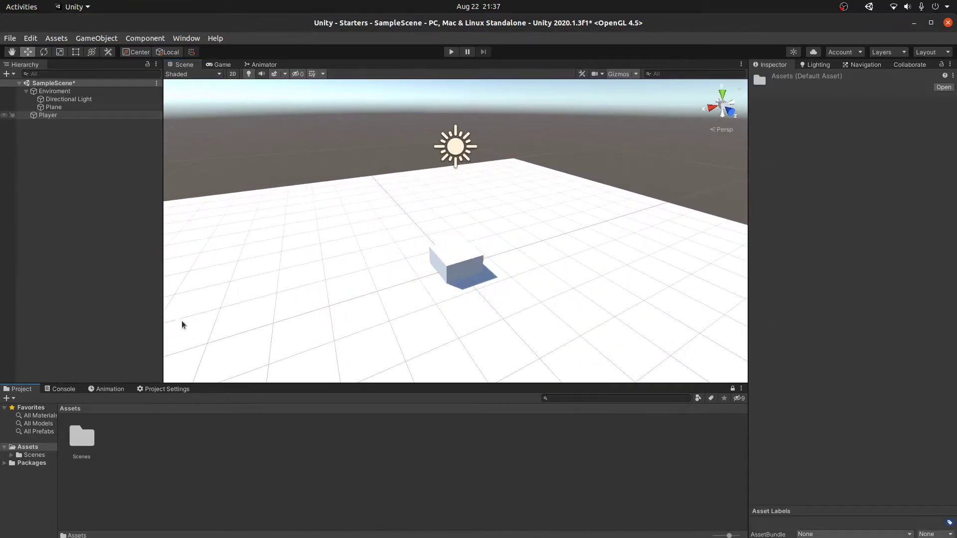
right_click(167, 418)
mouse_move(199, 148)
click(375, 149)
text(Player)
key(Return)
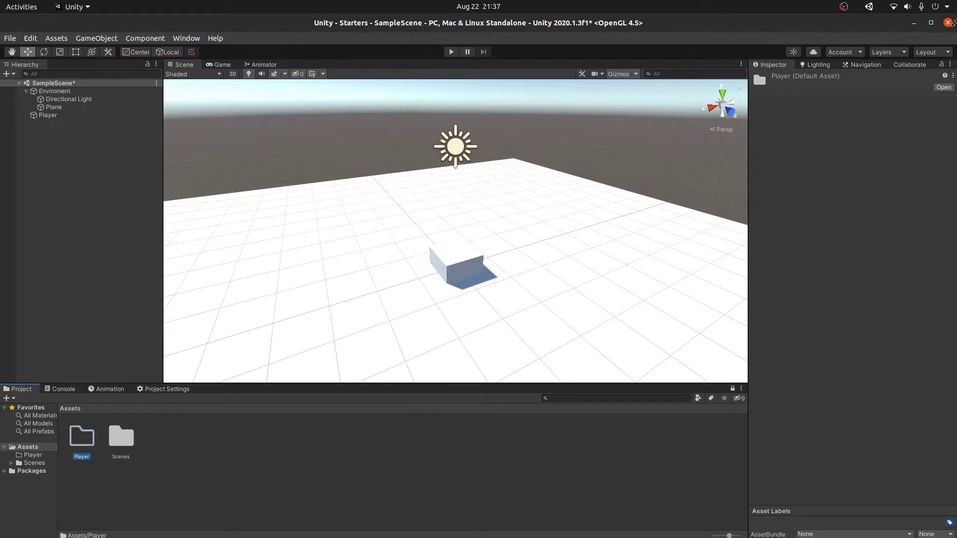
click(931, 22)
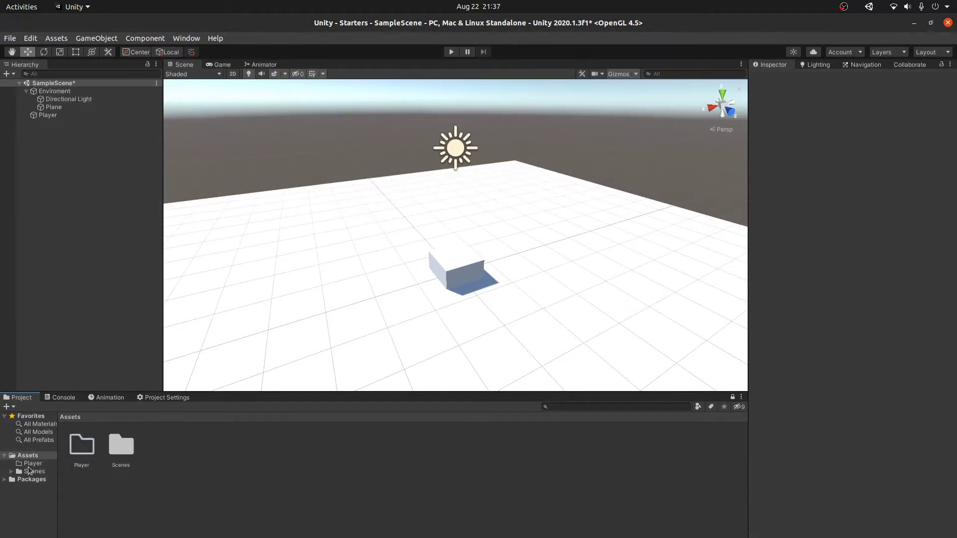
double_click(72, 452)
Step: Create a Materials subfolder inside the Player folder
right_click(73, 450)
mouse_move(150, 160)
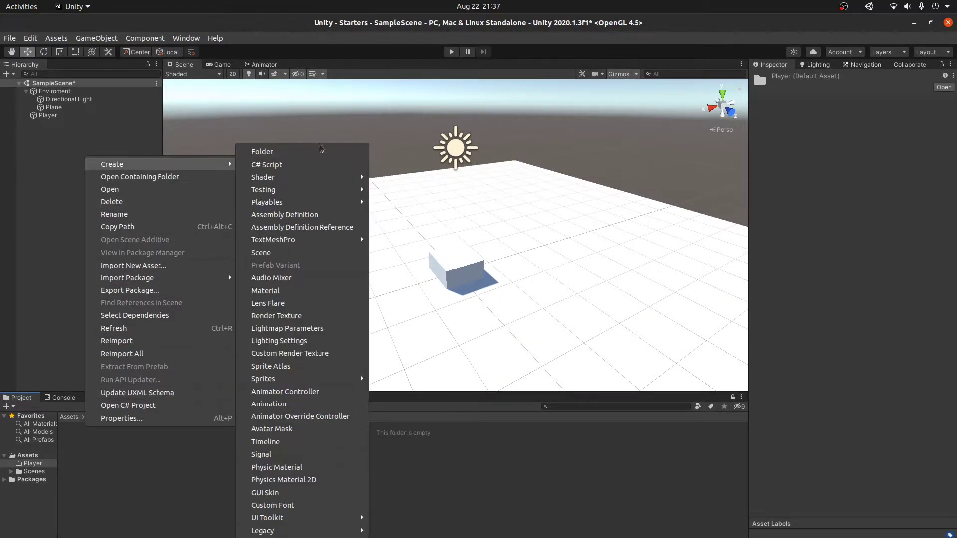
click(313, 155)
text(Materials)
key(Return)
Step: Create a PlayerM material in Materials and apply it to the Player cube
right_click(259, 436)
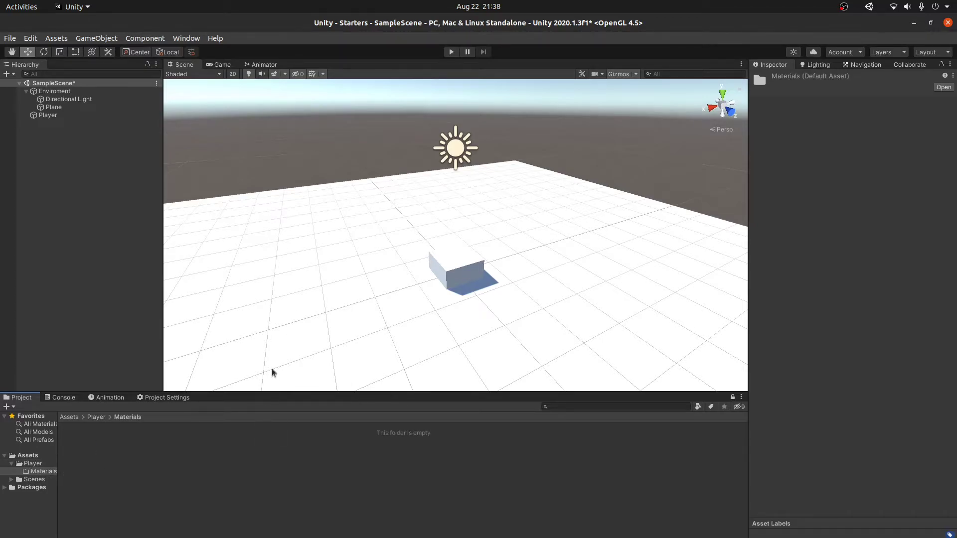
mouse_move(349, 144)
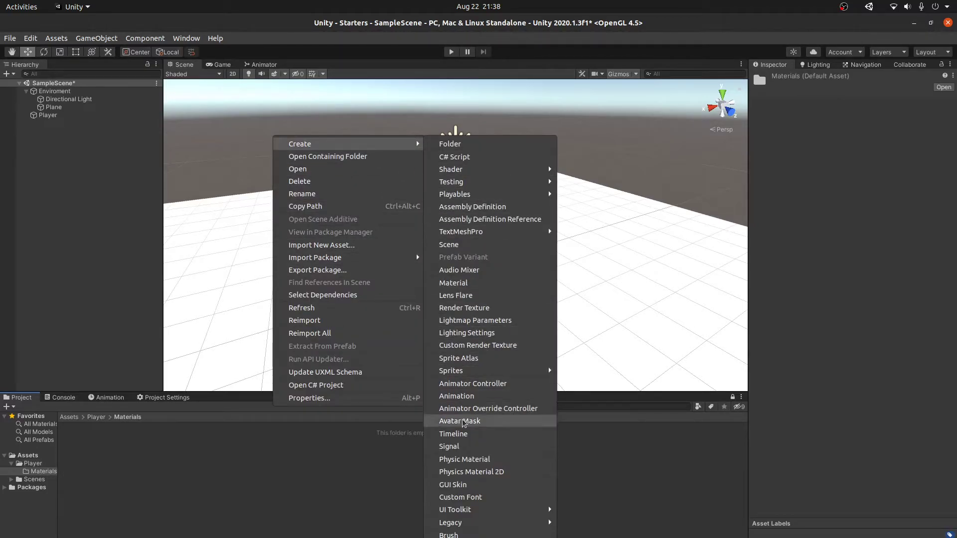
click(467, 283)
text(PlayerM)
key(Return)
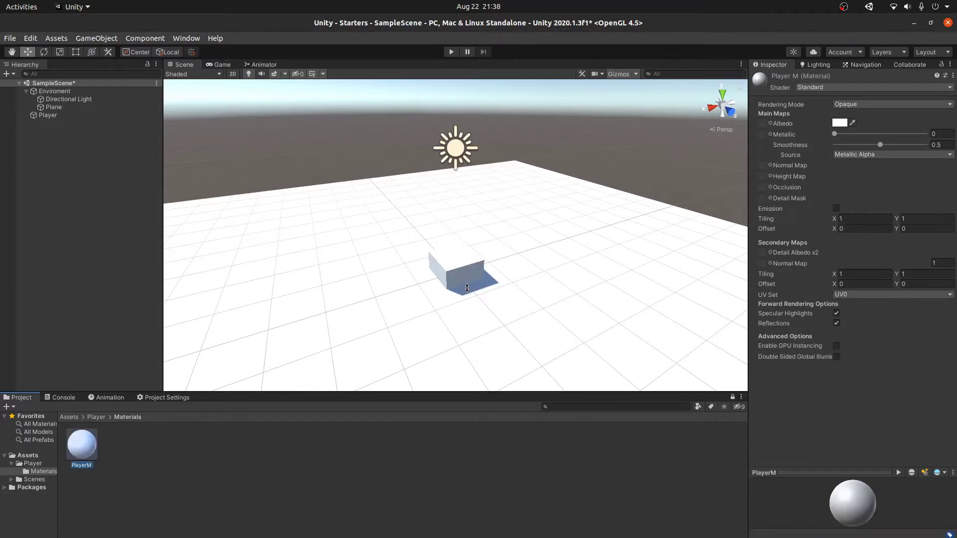
drag(100, 439, 465, 271)
Step: Set PlayerM's Albedo to near-black 161616 and Smoothness to 0, then save the scene
click(840, 123)
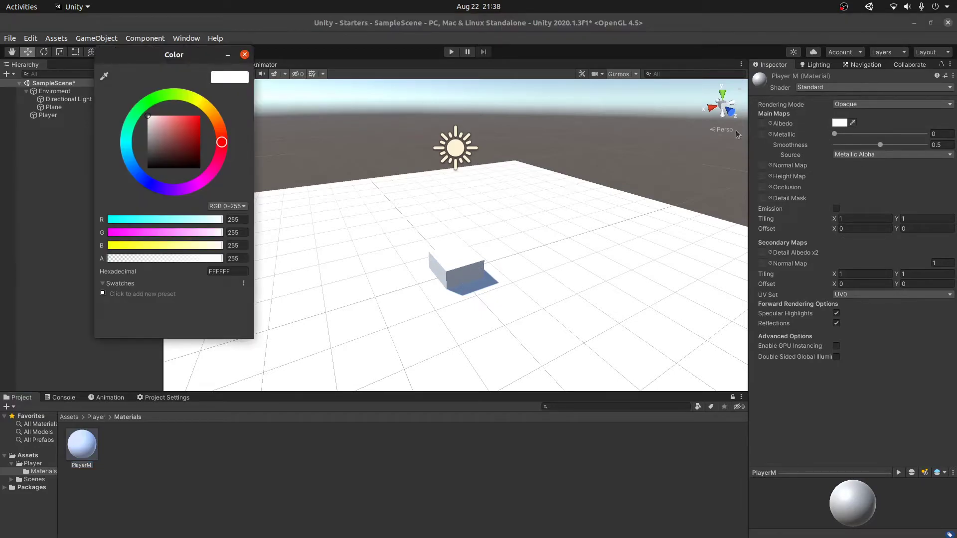
drag(160, 142, 149, 166)
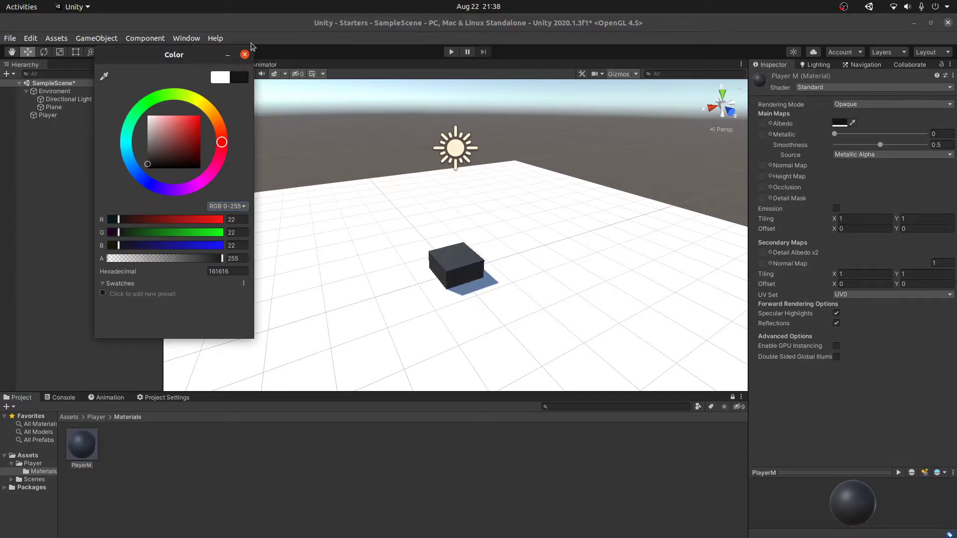
click(244, 54)
drag(880, 145, 770, 144)
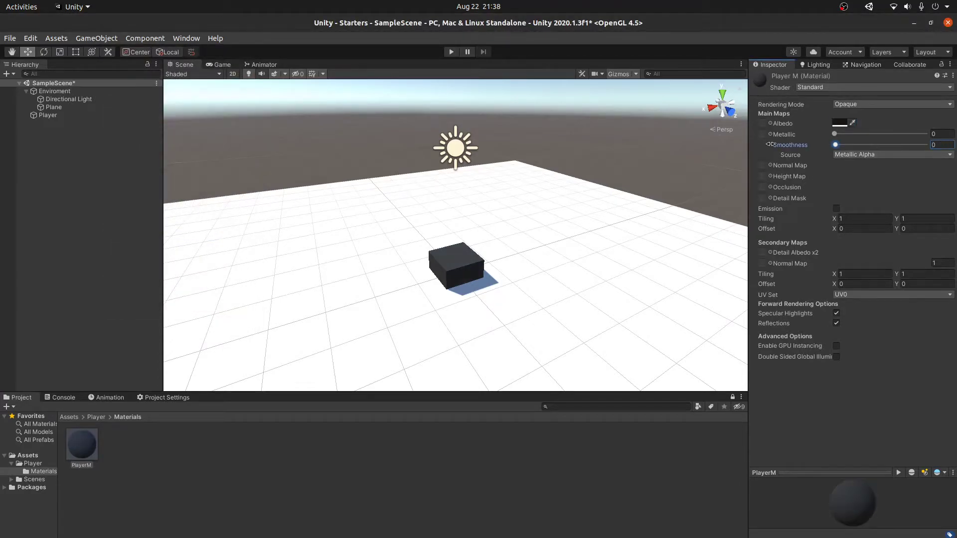
key(ctrl+s)
Step: Set the Player's Position Y to 1 and save the scene
click(60, 116)
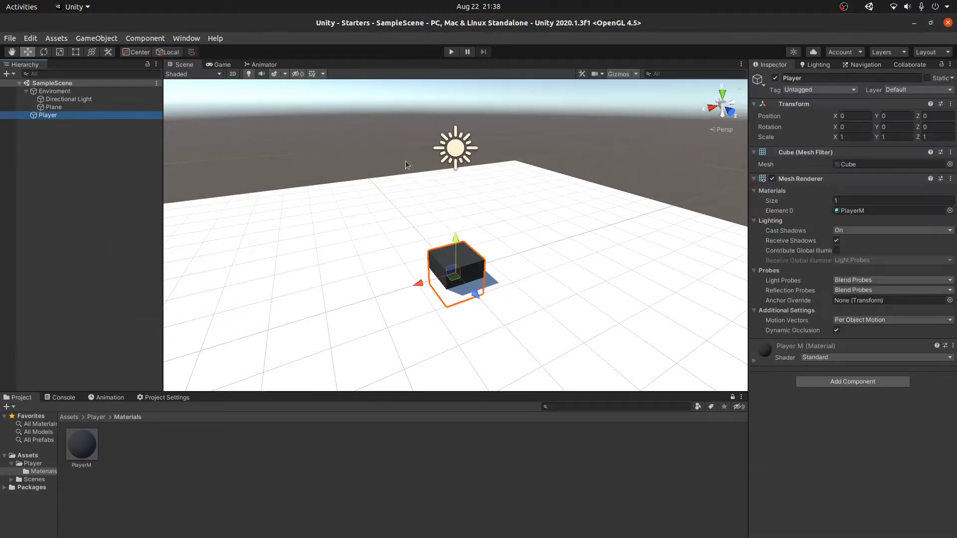
scroll(521, 252, up, 3)
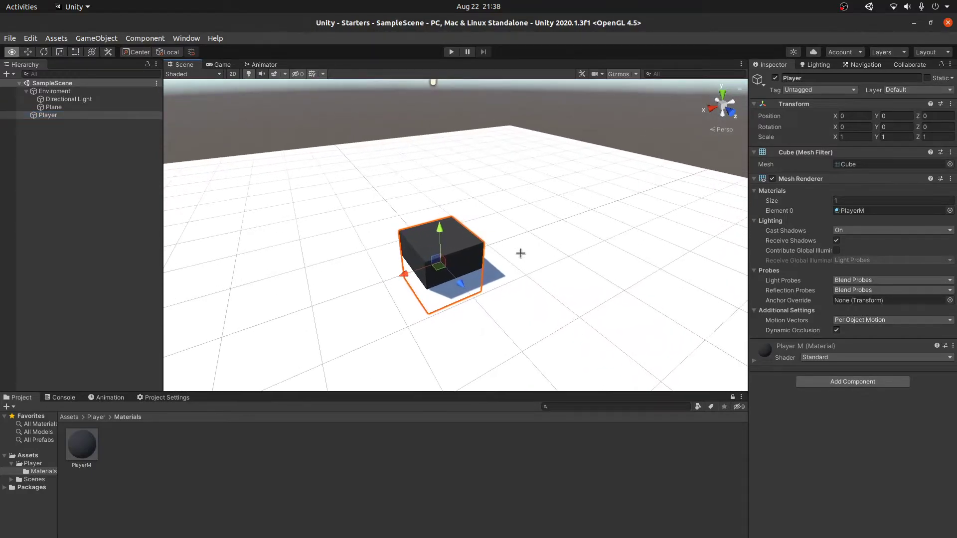
click(896, 116)
text(0.1)
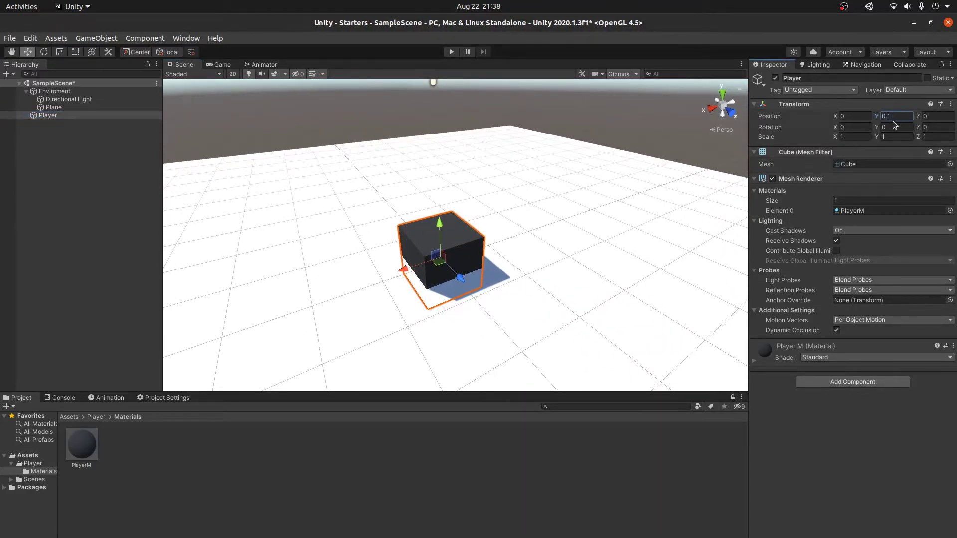
key(ctrl+a)
text(1)
key(ctrl+s)
Step: Collapse the Mesh Renderer and Mesh Filter components and add a Box Collider to Player
click(755, 178)
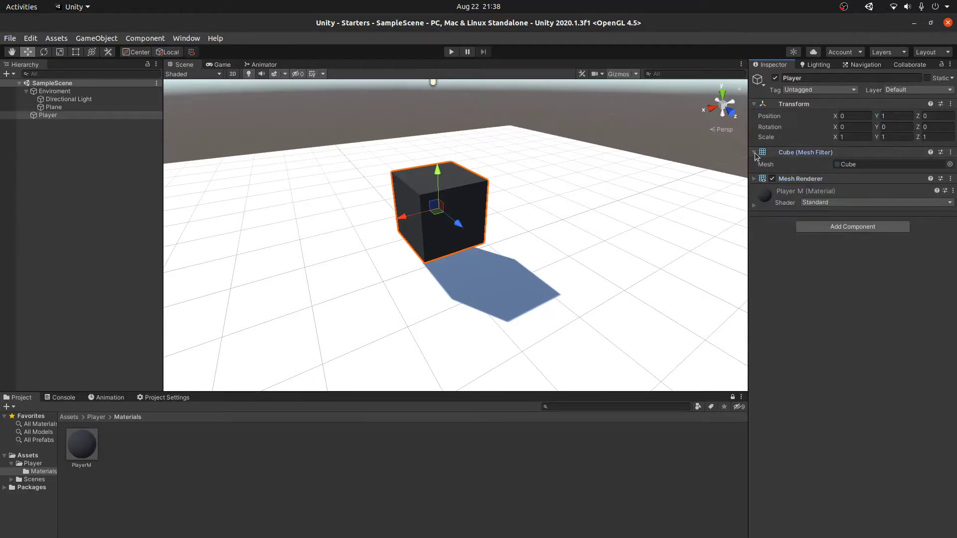
click(754, 152)
click(848, 212)
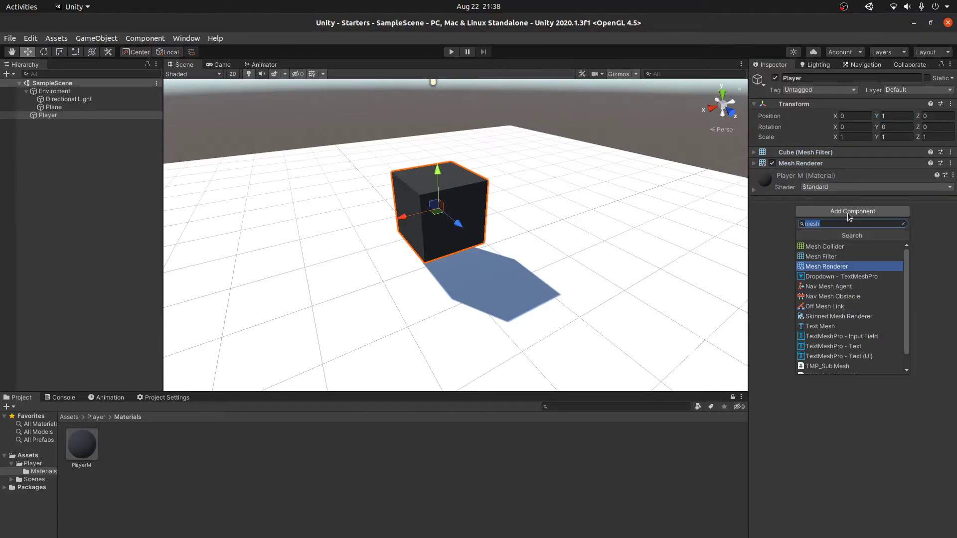
text(box)
key(Up)
key(Up)
key(Return)
Step: Add a Rigidbody component to Player
right_drag(557, 240, 489, 224)
key(w)
key(d)
key(s)
right_drag(620, 265, 703, 274)
click(899, 280)
text(rig)
key(Return)
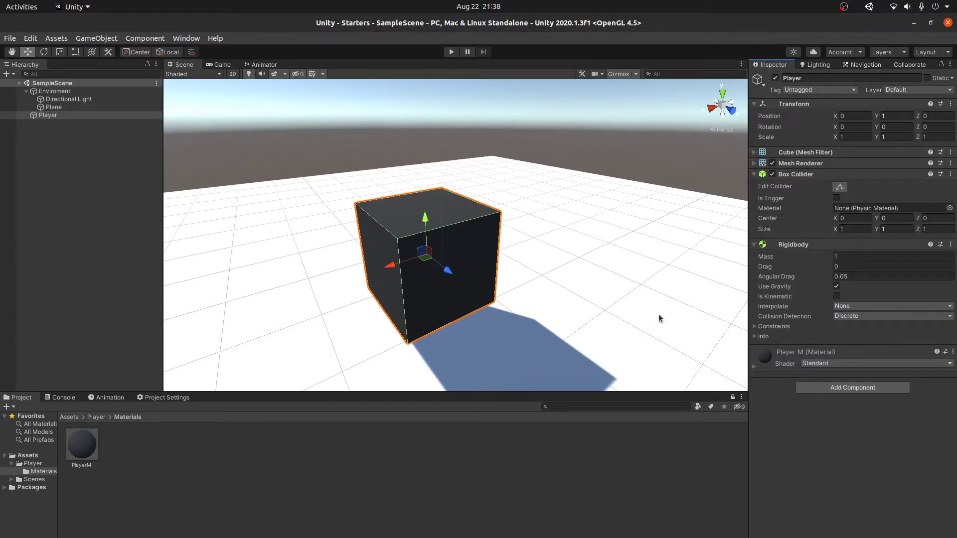
Step: Freeze the Rigidbody's rotation on X, Y and Z, save, and reselect Player
click(775, 326)
click(775, 326)
click(774, 326)
click(836, 346)
click(866, 346)
click(851, 346)
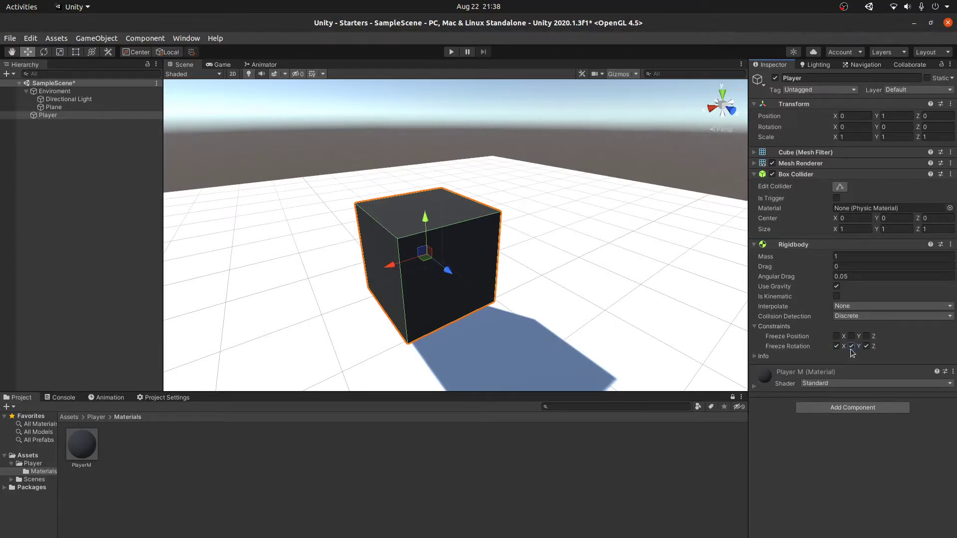
key(ctrl+s)
click(104, 187)
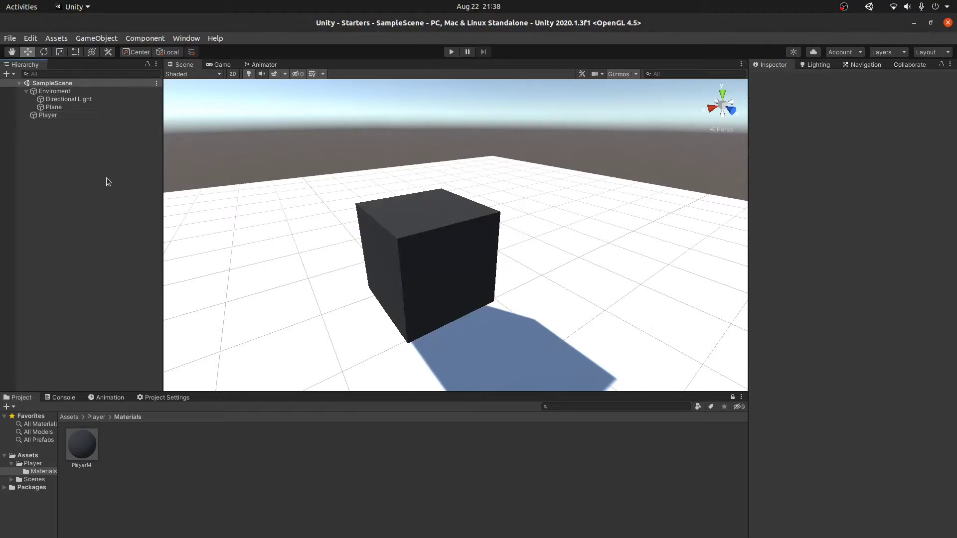
click(60, 115)
Step: Add a Camera as a child of Player, rotated to 30, -45, 0
right_click(61, 116)
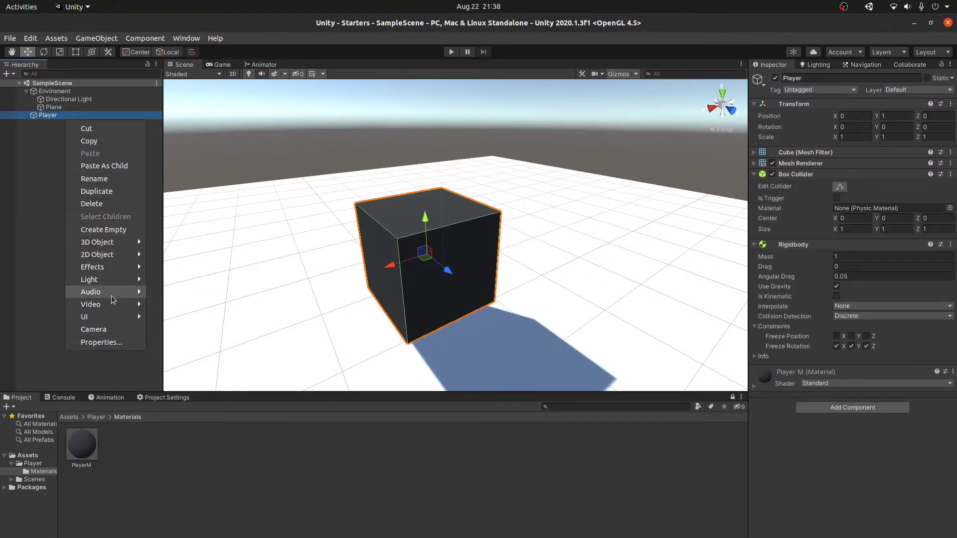
click(107, 330)
alt+drag(566, 294, 434, 226)
key(w)
key(e)
mouse_move(366, 180)
mouse_down()
mouse_move(368, 219)
mouse_move(368, 198)
mouse_up()
key(ctrl+z)
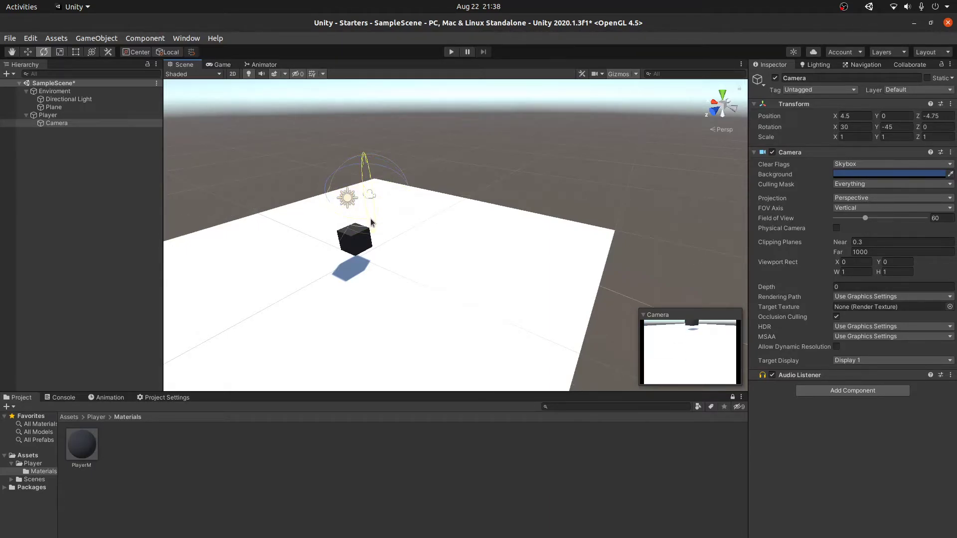
key(w)
right_drag(373, 196, 113, 179)
key(d)
Step: Set the camera's Y position to 5, save, and check the Game view
click(890, 116)
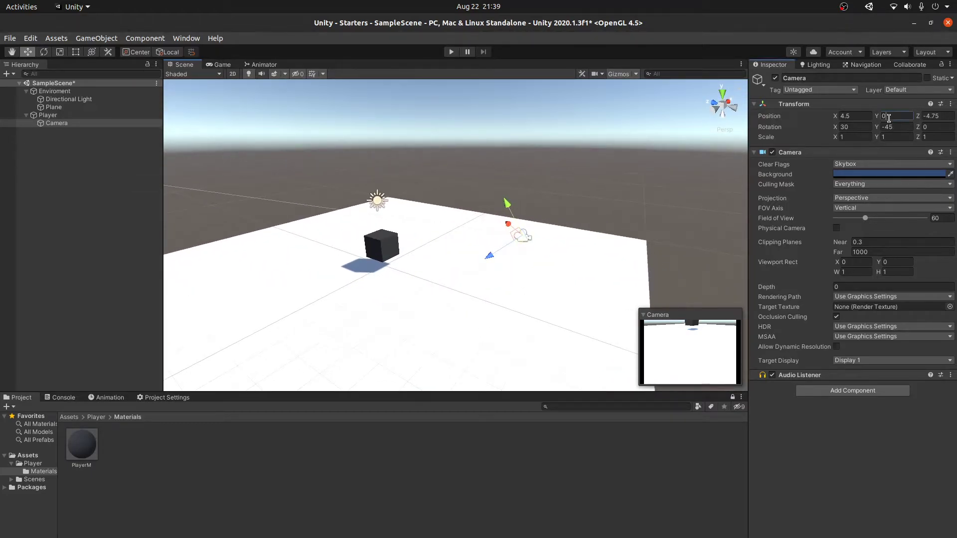
text(10)
key(BackSpace)
key(BackSpace)
text(5)
key(Return)
key(ctrl+s)
click(226, 65)
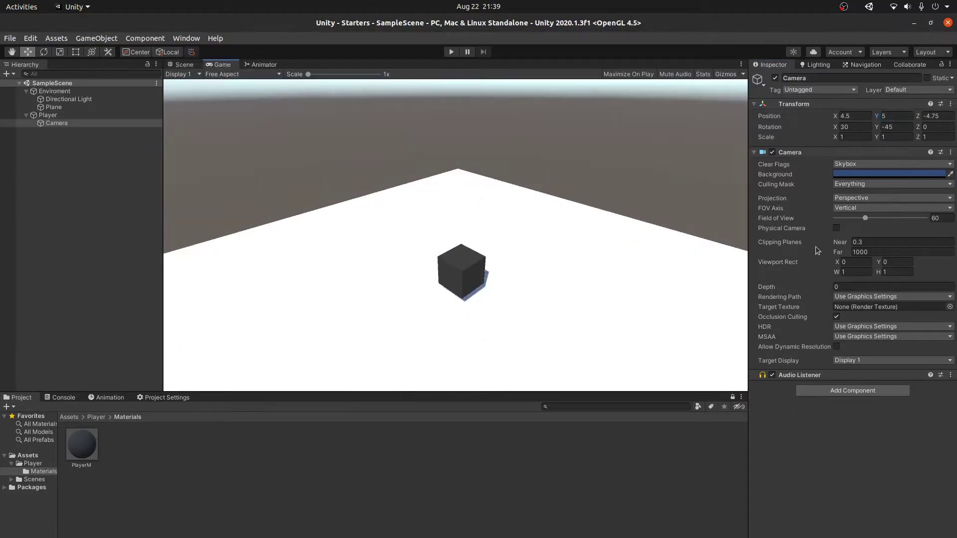
Step: Set the camera position to 4.75, 4.75, -4.75 and save the scene
click(855, 116)
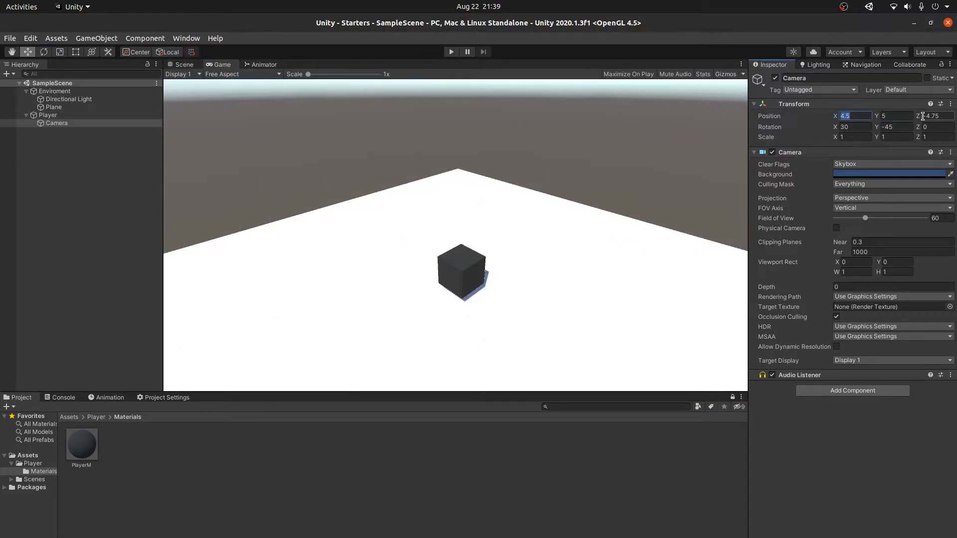
text(0)
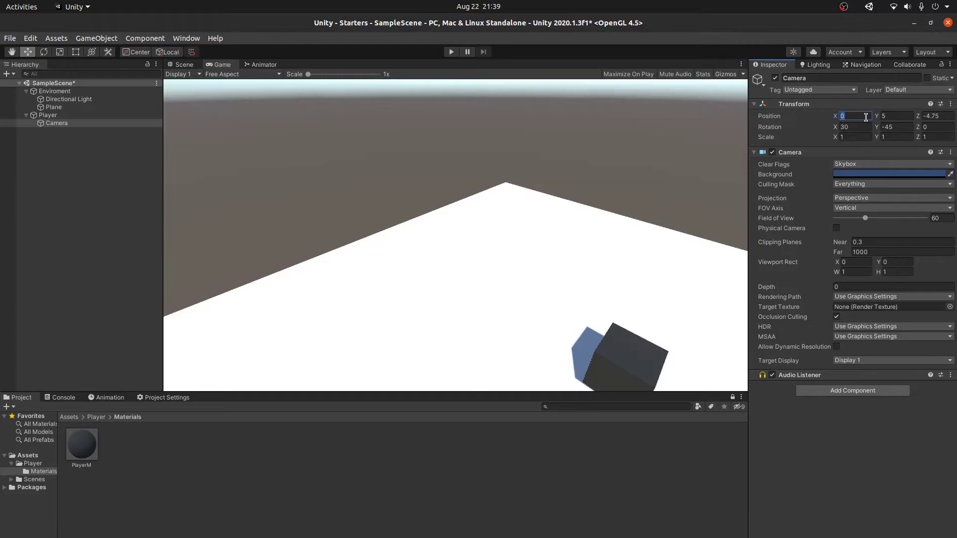
text(4.75)
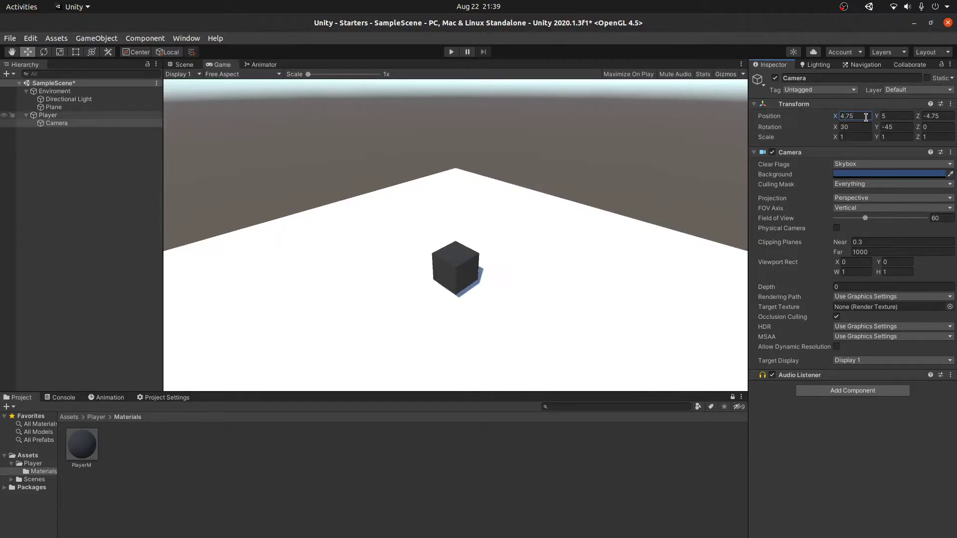
click(908, 115)
text(4)
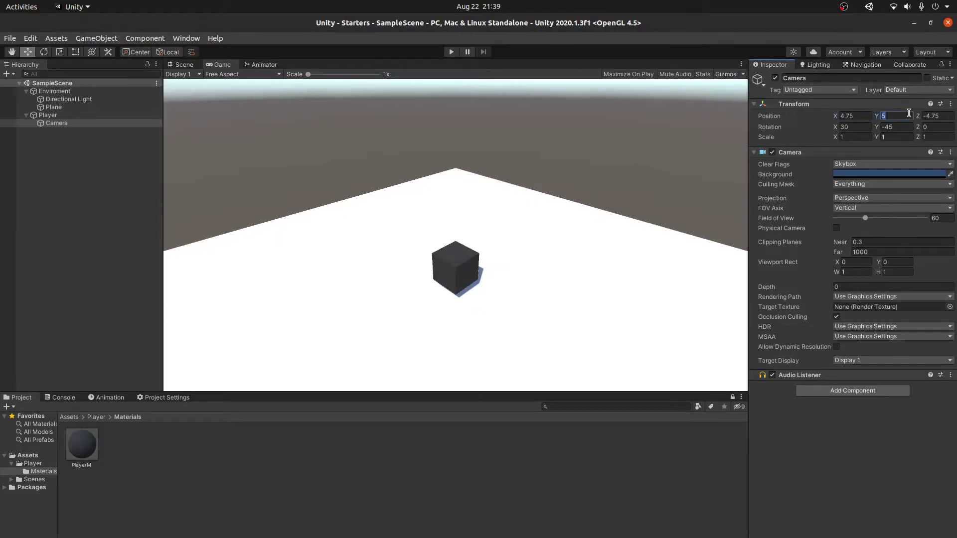
text(.75)
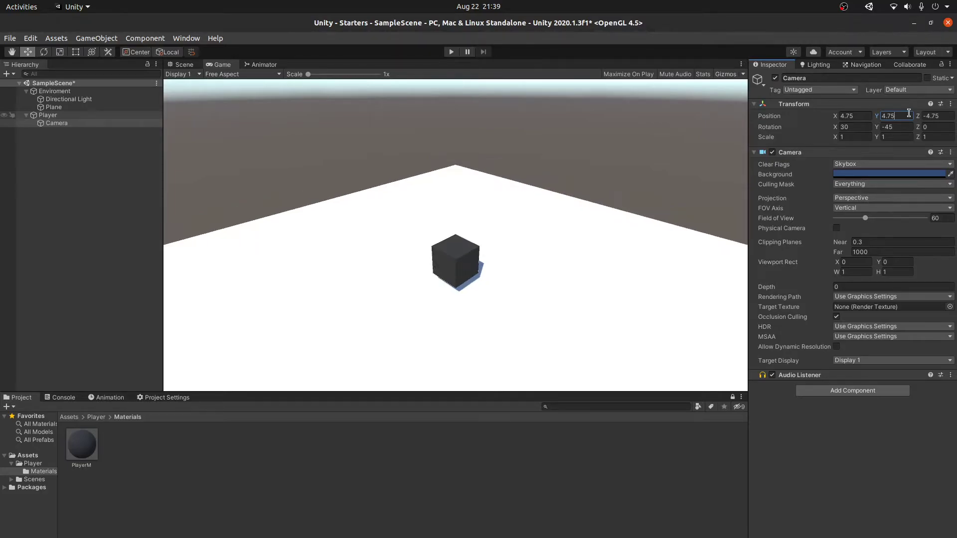
key(ctrl+s)
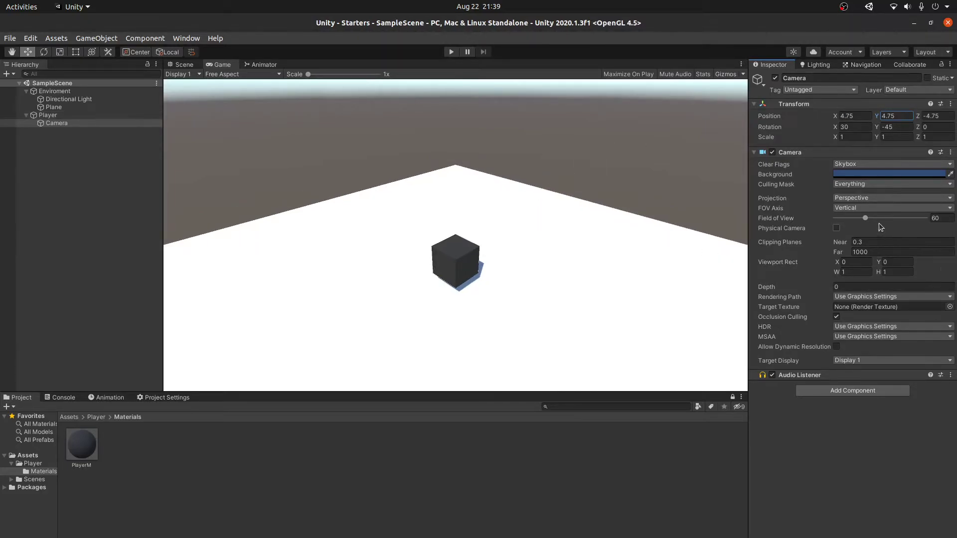
Step: Switch the camera's Projection to Orthographic and go back to the Scene view
click(871, 222)
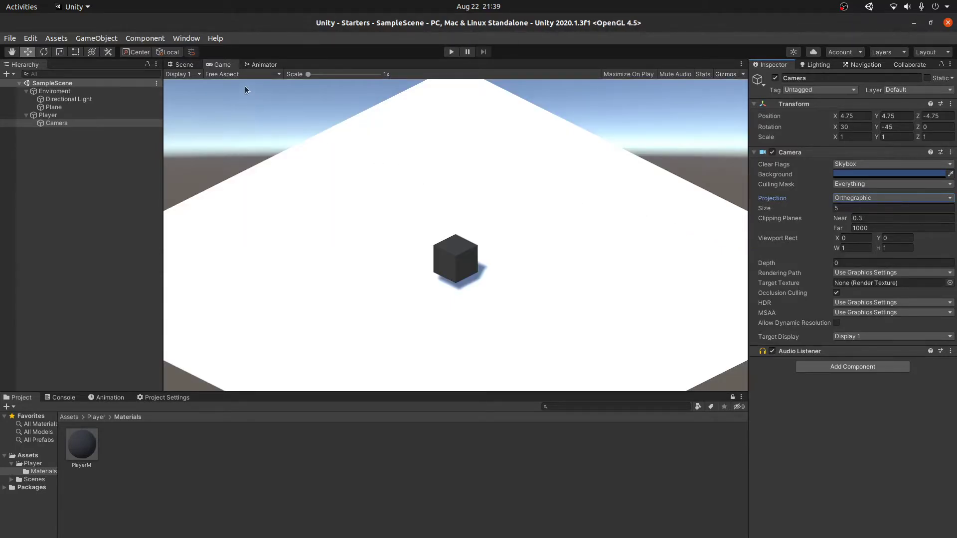
click(183, 64)
right_drag(421, 173, 384, 169)
key(shift+space)
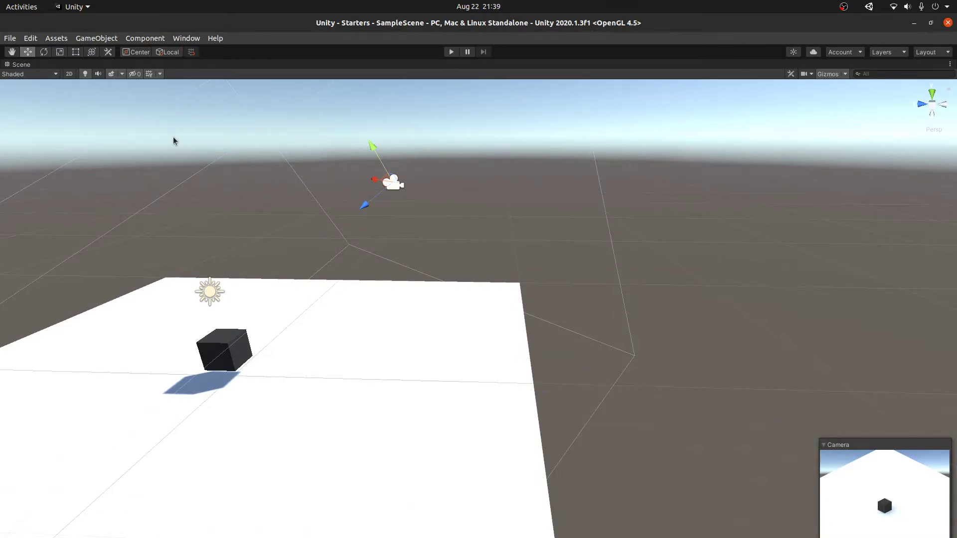
key(shift+space)
right_drag(351, 219, 327, 211)
right_drag(456, 231, 98, 139)
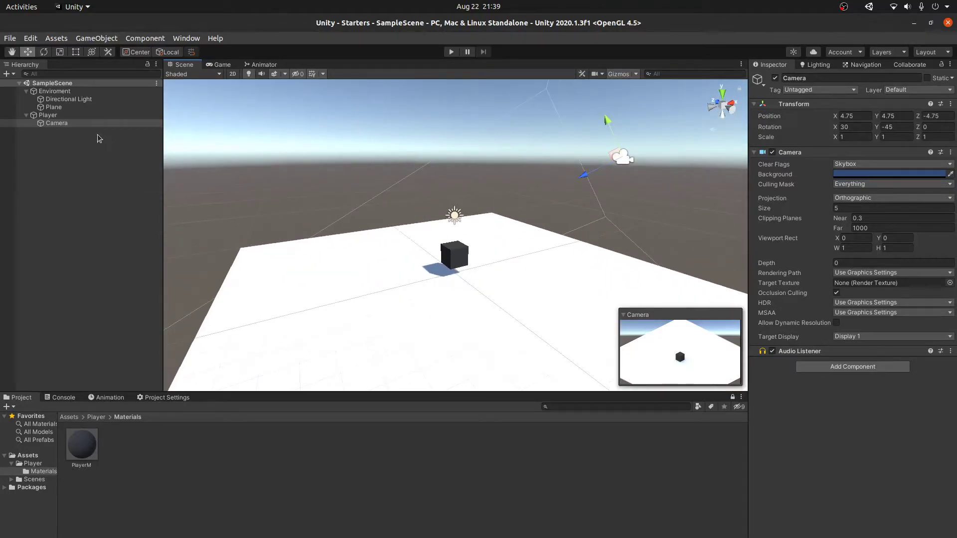
Step: Select Player and play-test the scene, then stop playback
click(78, 116)
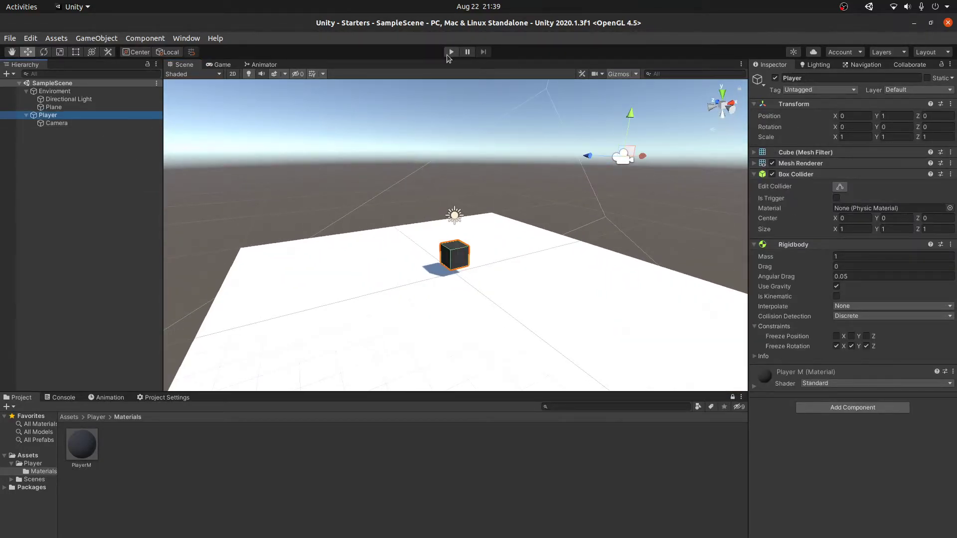
click(450, 53)
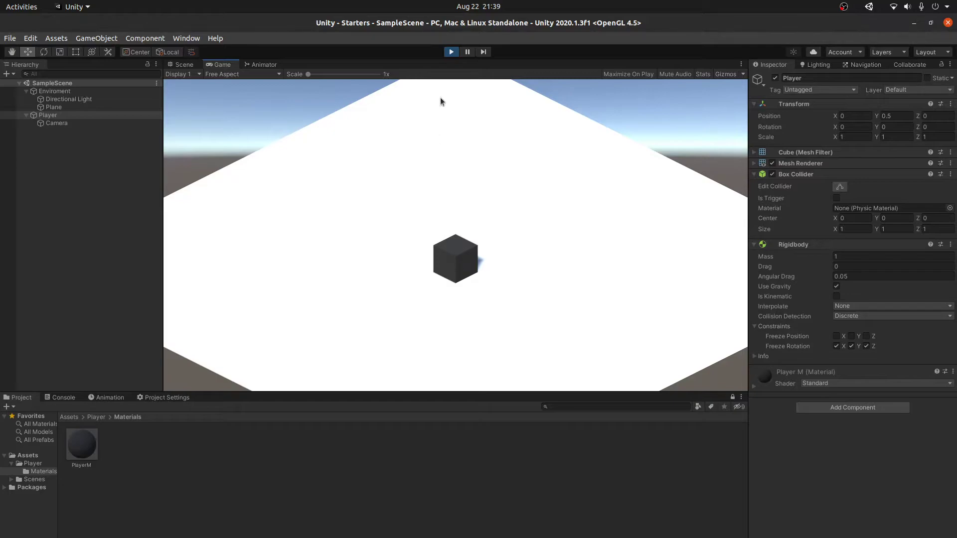
click(451, 52)
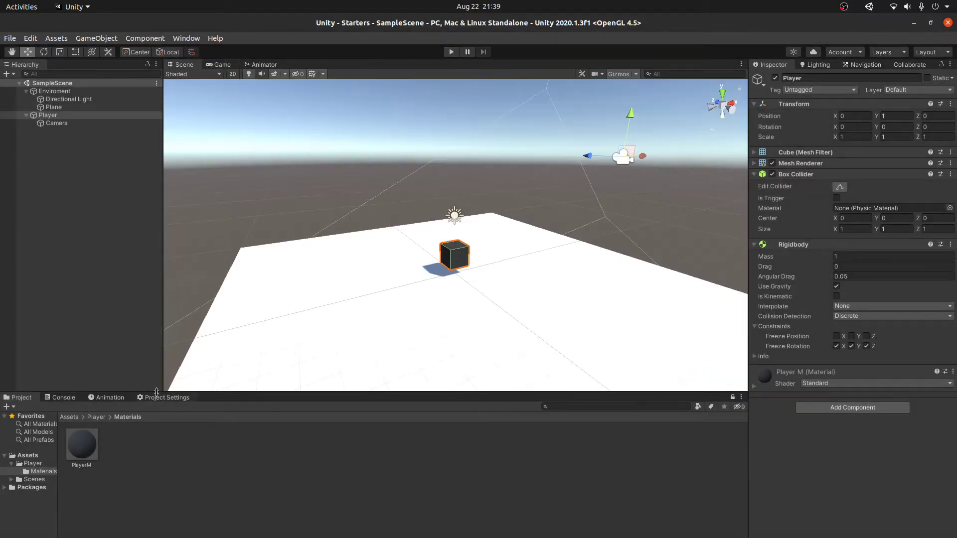
Step: Open the Input Manager in Project Settings and cut the axes list down to 2
click(157, 398)
click(48, 450)
click(47, 442)
click(195, 455)
text(0)
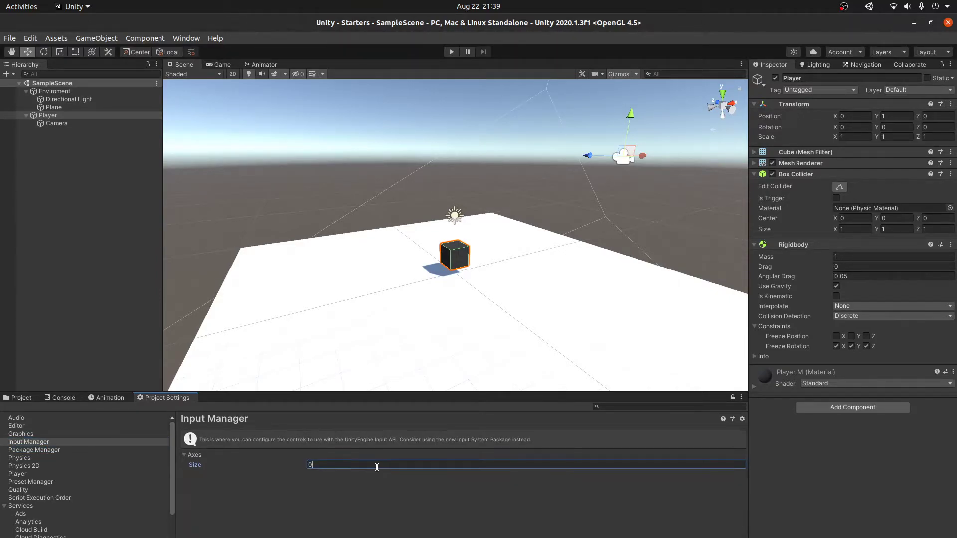
text(4)
click(335, 466)
text(2)
key(Return)
Step: Name the first axis Vertical
click(200, 475)
text(Vertical)
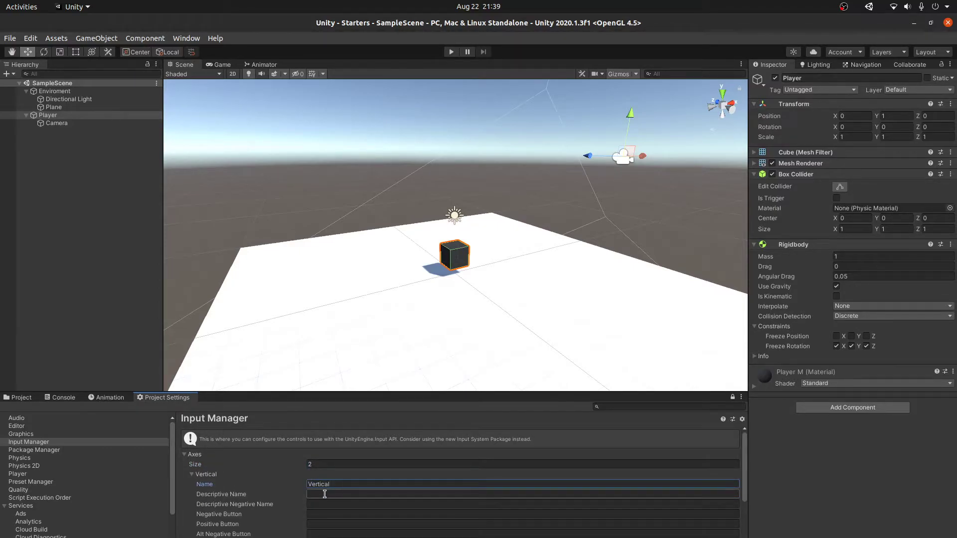
scroll(324, 498, down, 2)
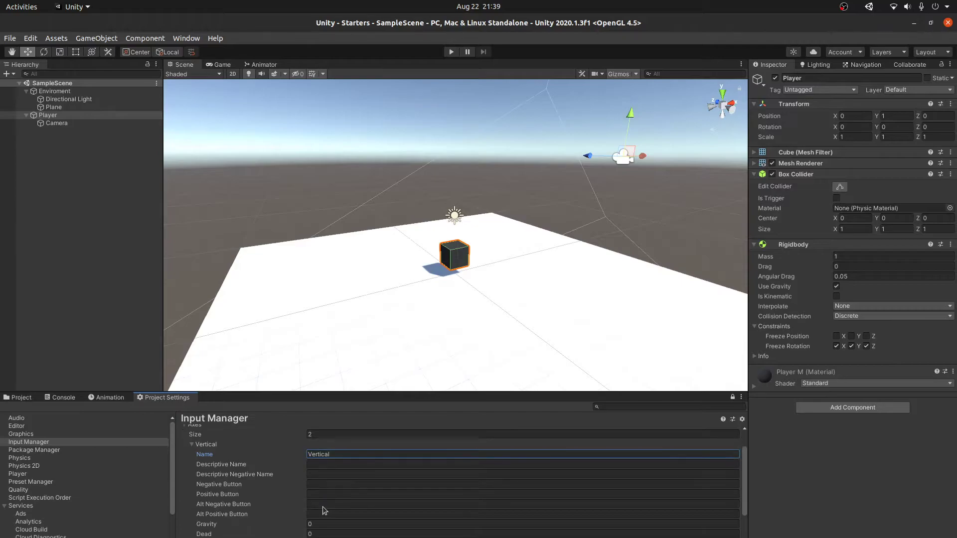
click(319, 493)
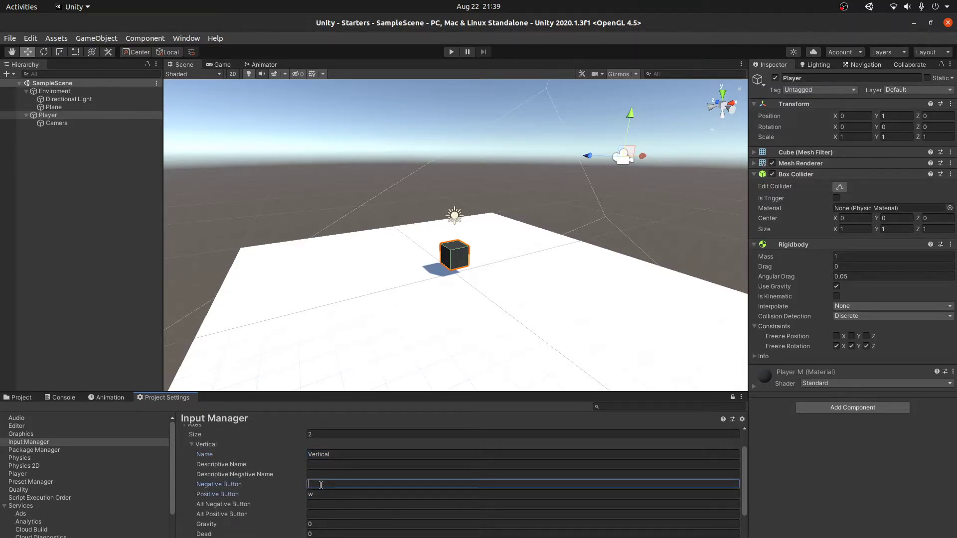
click(209, 445)
Step: Rename the second axis to Horizontal with positive key d and negative key a
click(209, 485)
click(368, 494)
text(Go)
text(rizontal)
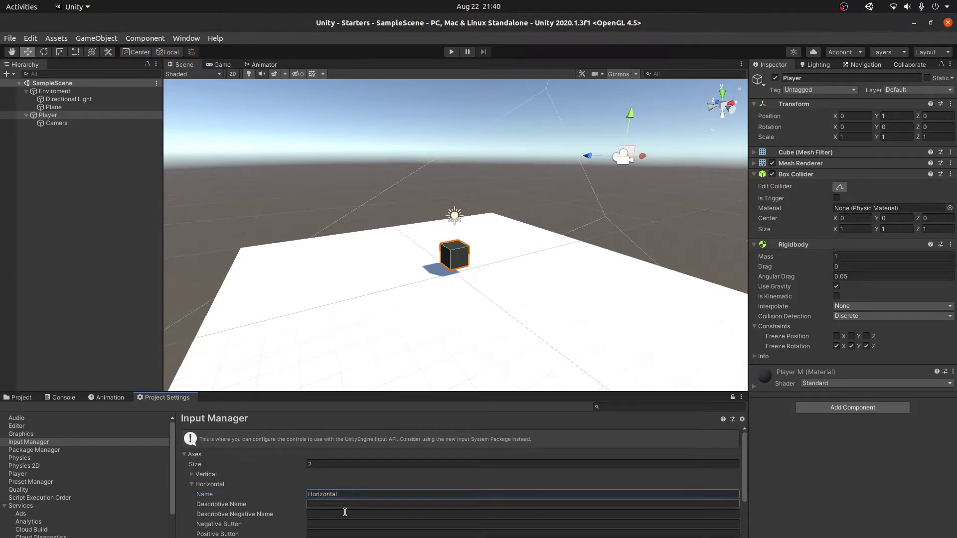
scroll(348, 509, down, 2)
click(316, 502)
text(d)
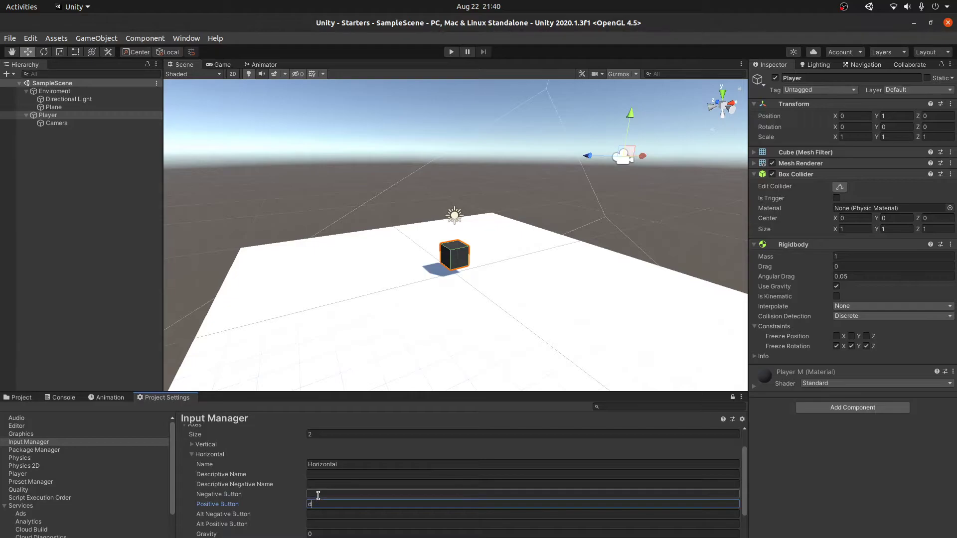
click(342, 495)
text(a)
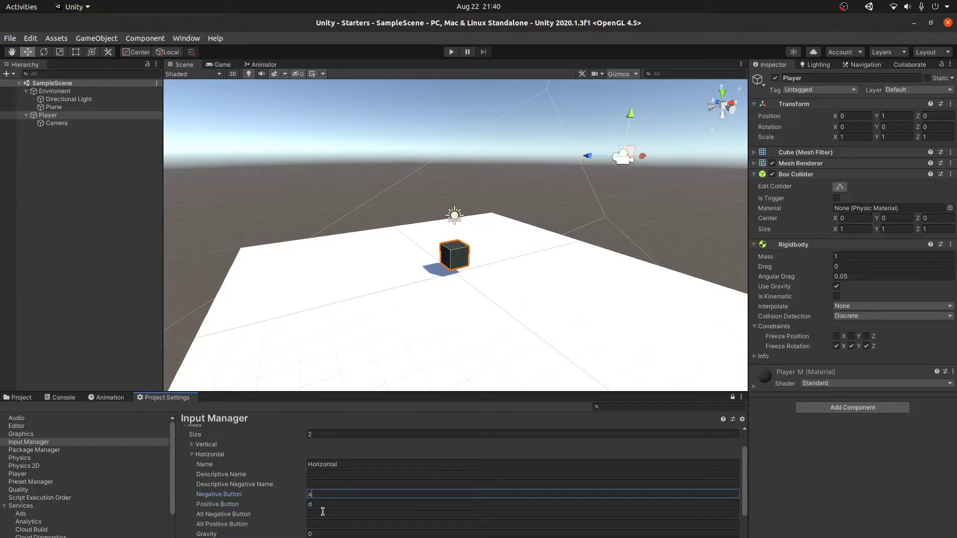
Step: Give the Horizontal axis Gravity 100, Dead 0.001 and Sensitivity 3
scroll(356, 501, down, 4)
click(315, 474)
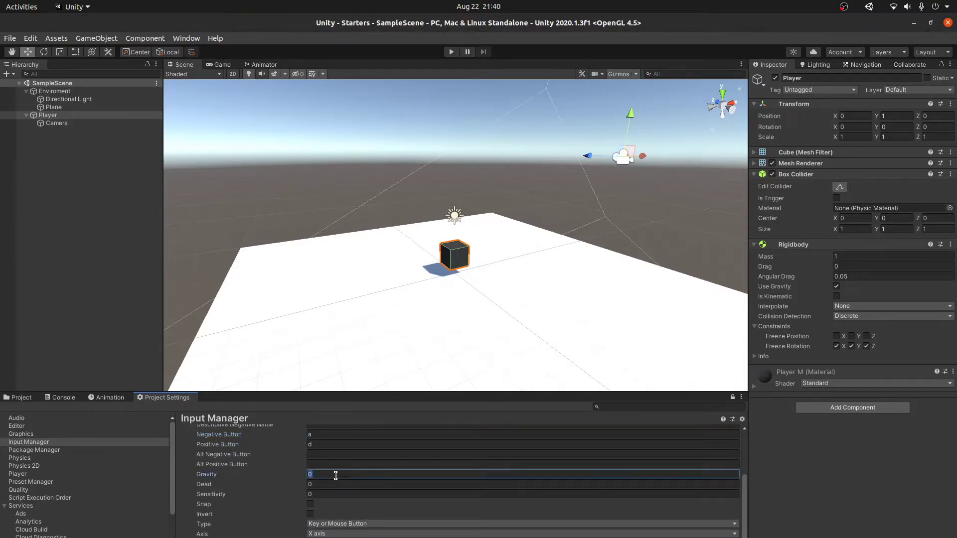
text(100)
click(333, 484)
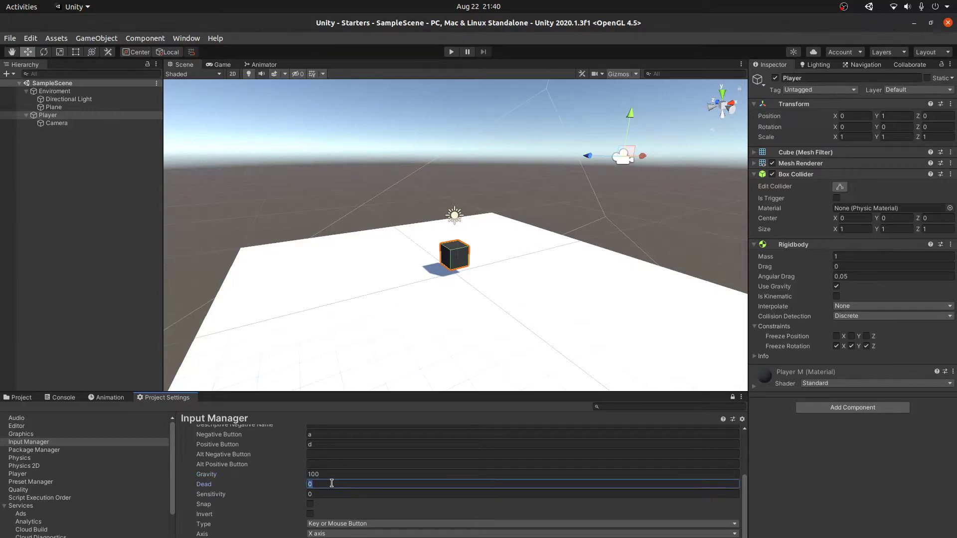
text(0.001)
key(Tab)
text(3)
scroll(275, 482, up, 2)
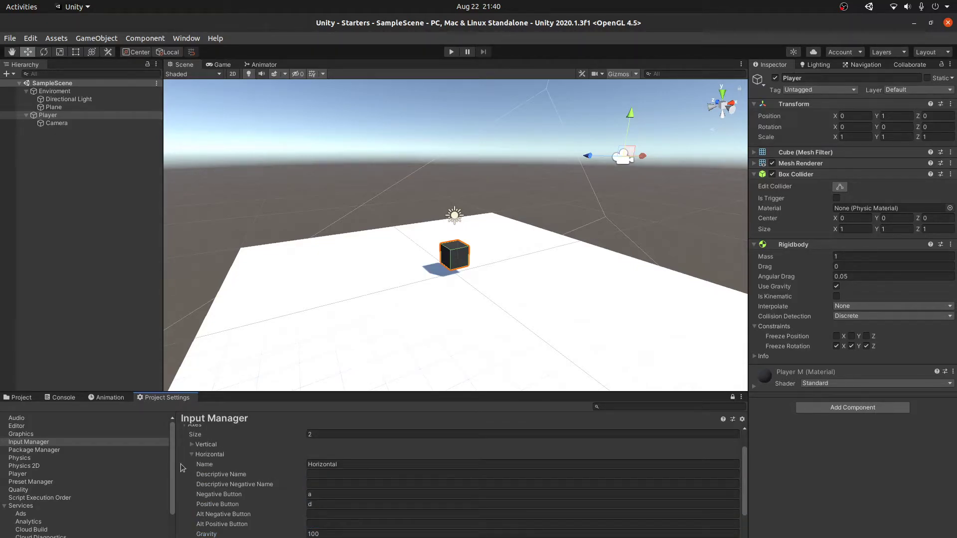
click(211, 450)
Step: Set the Vertical axis Gravity to 100 and Dead to 0.001
click(204, 475)
scroll(279, 499, down, 1)
click(333, 524)
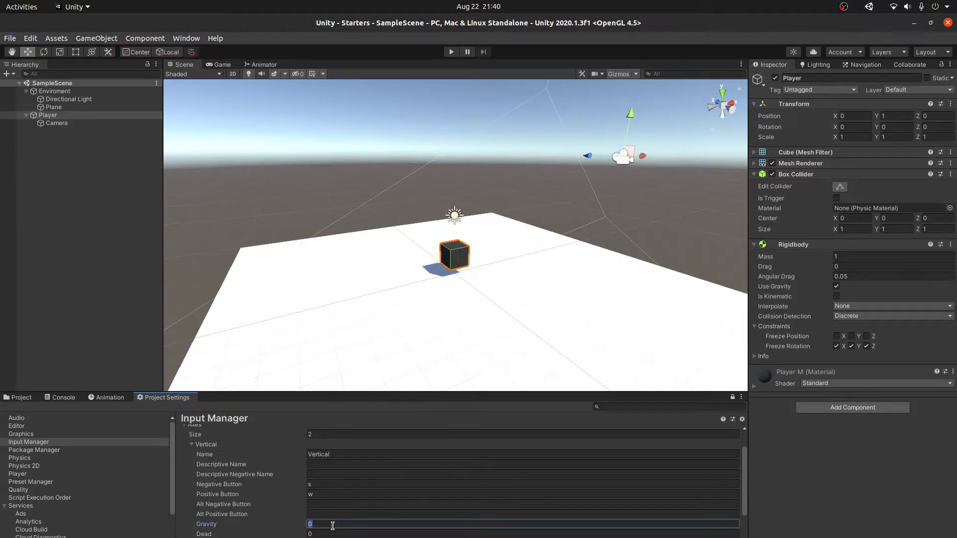
text(100)
click(324, 534)
text(0.001)
key(Return)
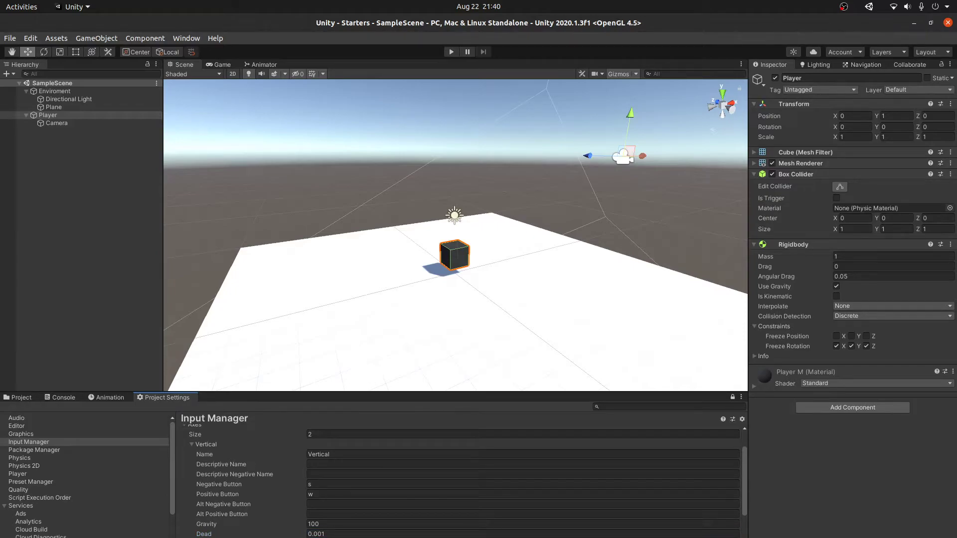
scroll(249, 498, up, 1)
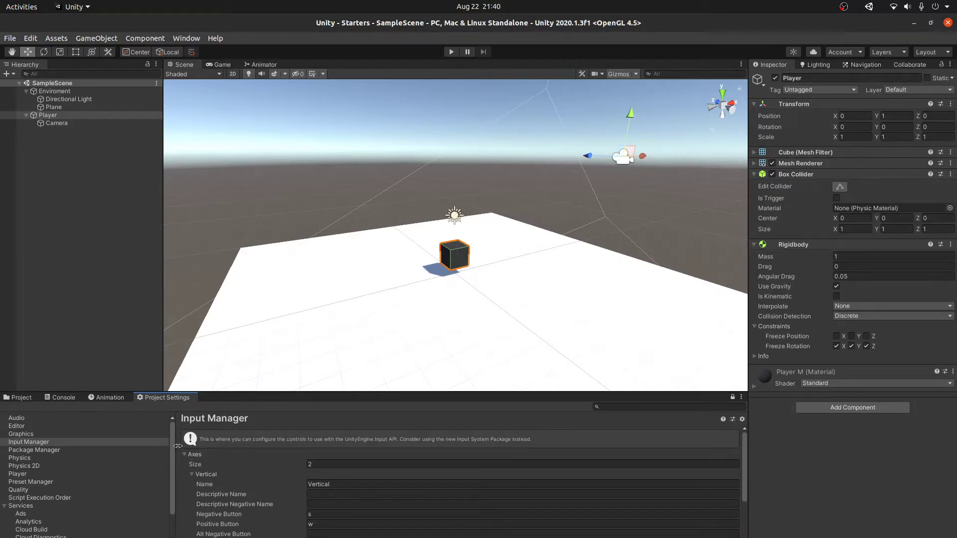
click(192, 475)
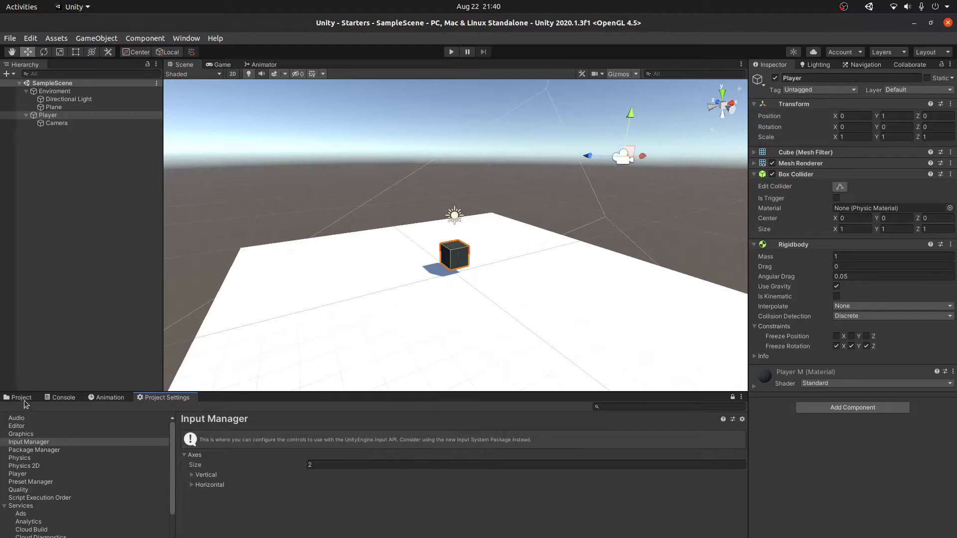
click(22, 398)
Step: Create a Scripts folder inside Assets/Player
click(21, 465)
right_click(199, 484)
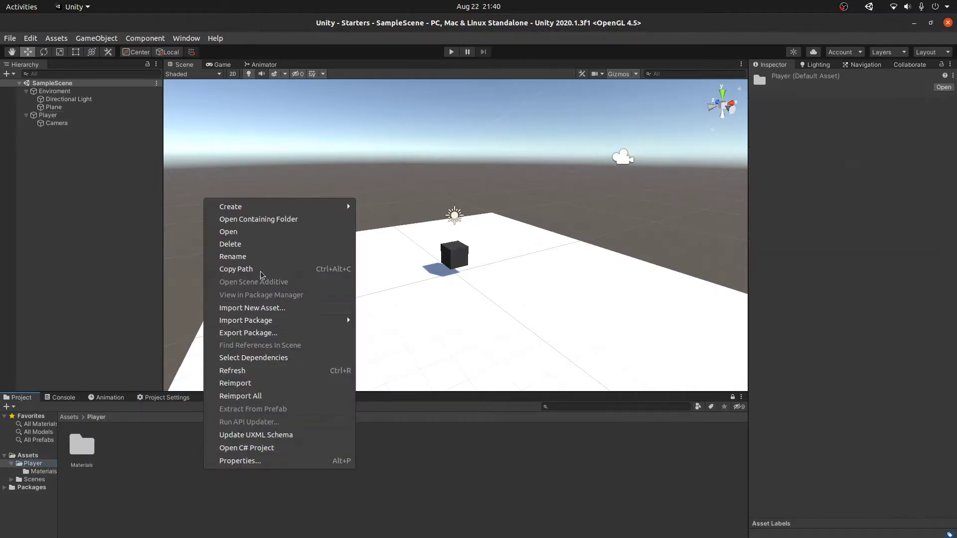
mouse_move(275, 207)
click(373, 151)
text(Sc)
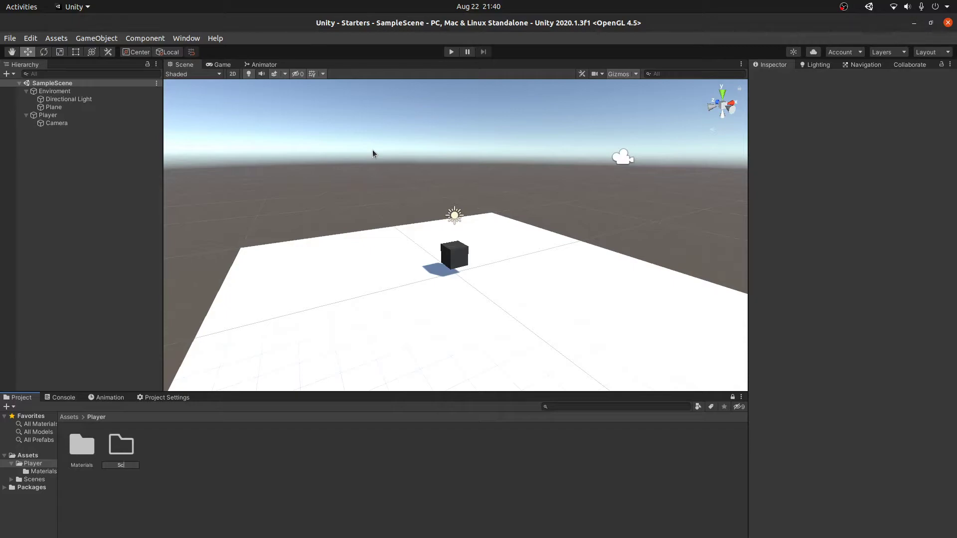
text(ripts)
key(Return)
key(Return)
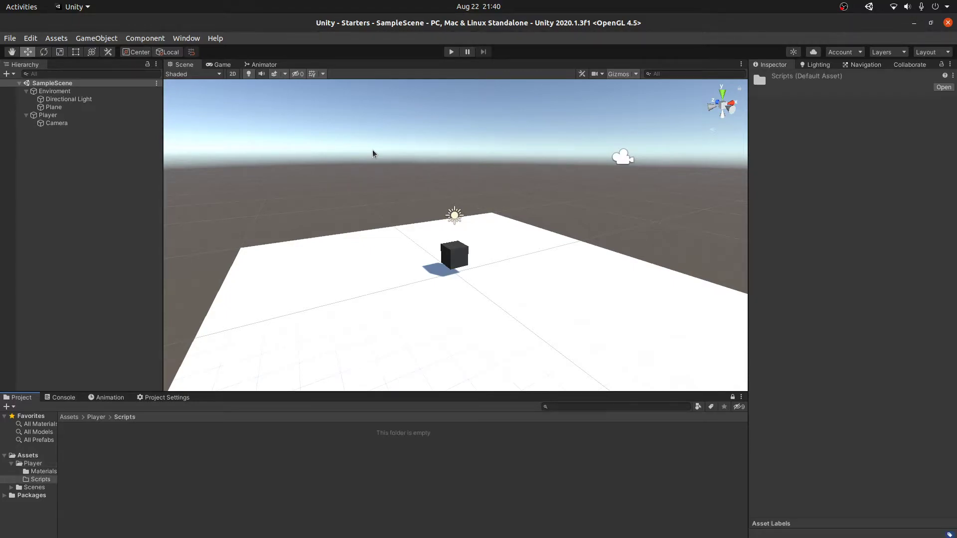
Step: Create a C# script named playerMovement in the Scripts folder
right_click(332, 451)
mouse_move(386, 99)
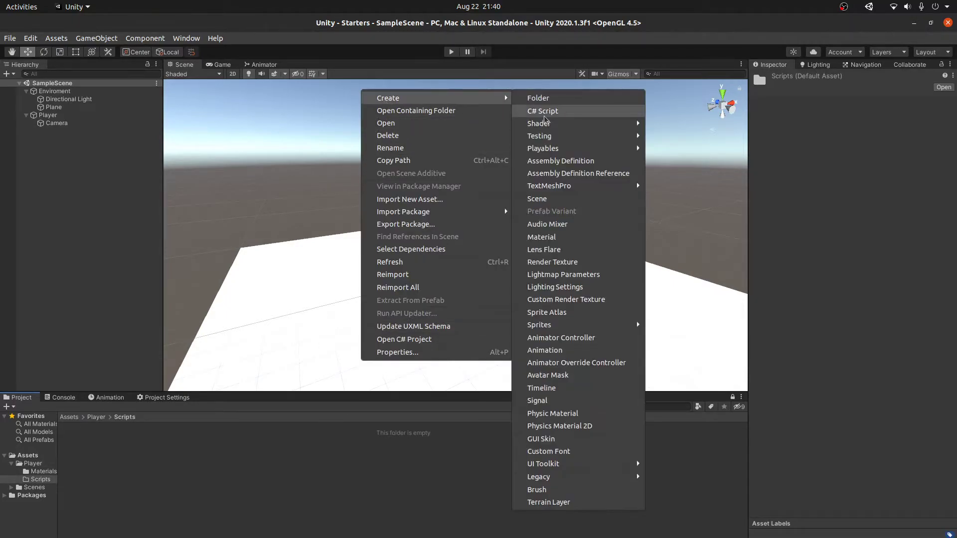
click(547, 113)
text(playerMovement)
key(Return)
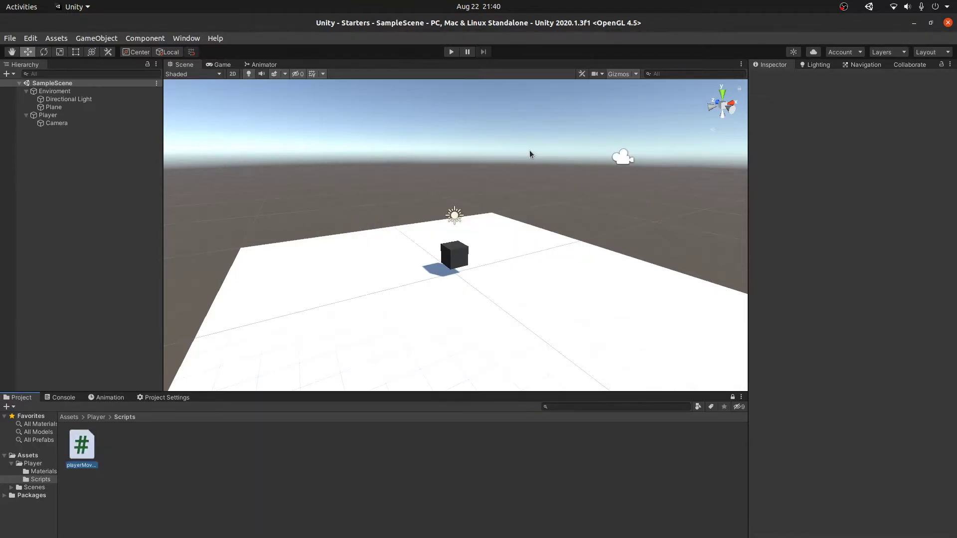
click(112, 464)
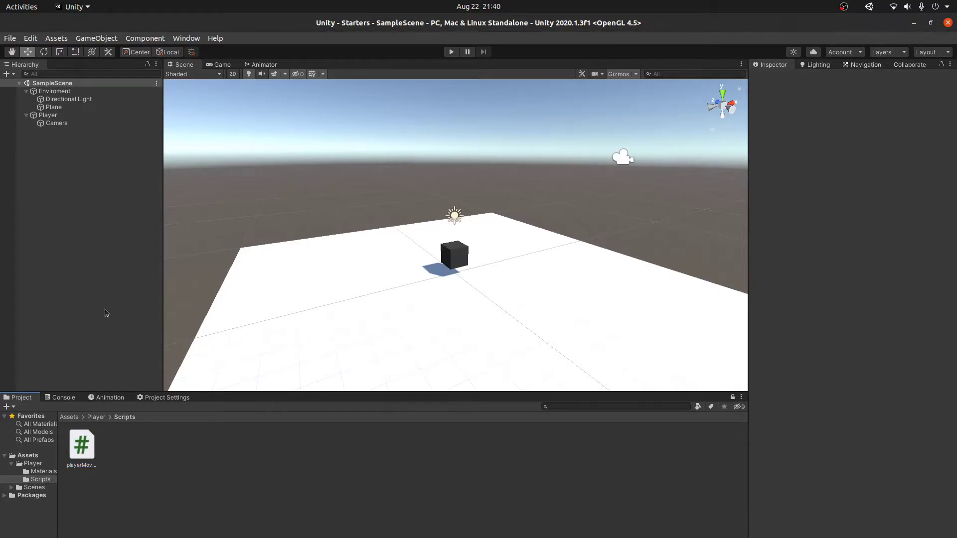
Step: Attach playerMovement to the Player object and save the scene
click(94, 216)
click(52, 116)
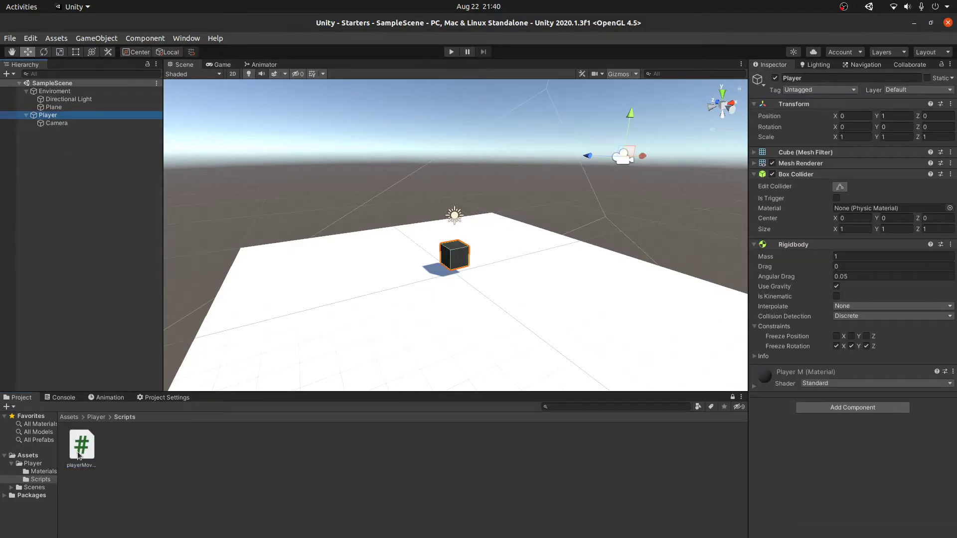
drag(76, 452, 846, 494)
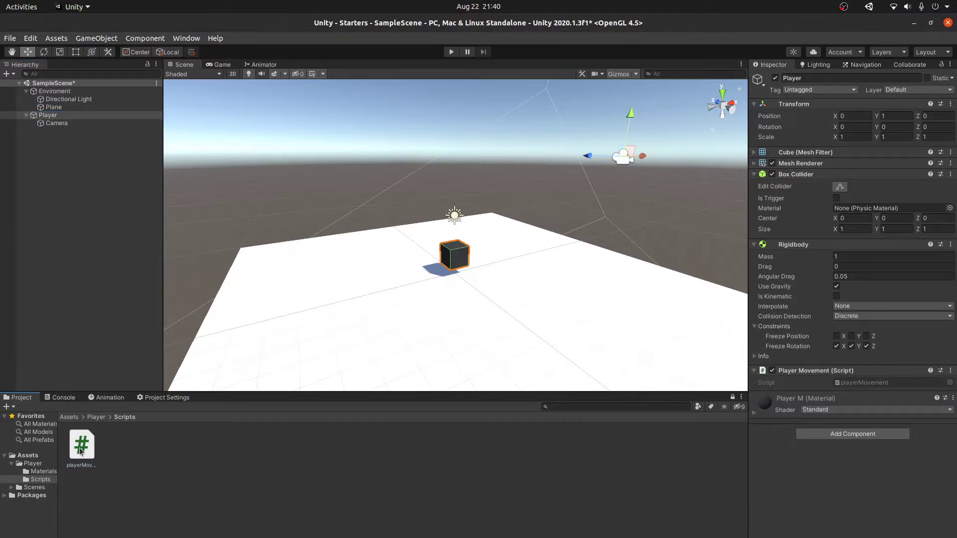
key(ctrl+s)
alt+drag(435, 306, 442, 301)
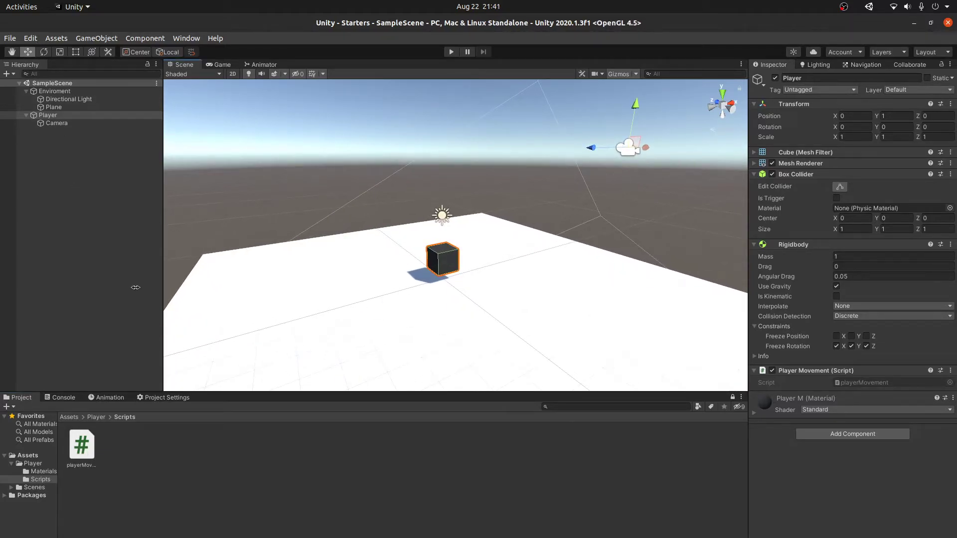
click(31, 39)
click(116, 353)
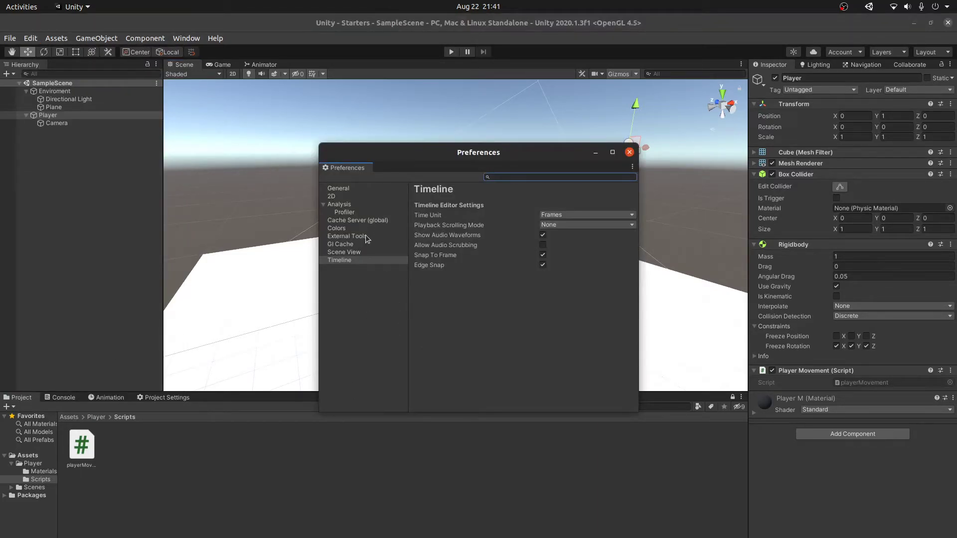
click(365, 236)
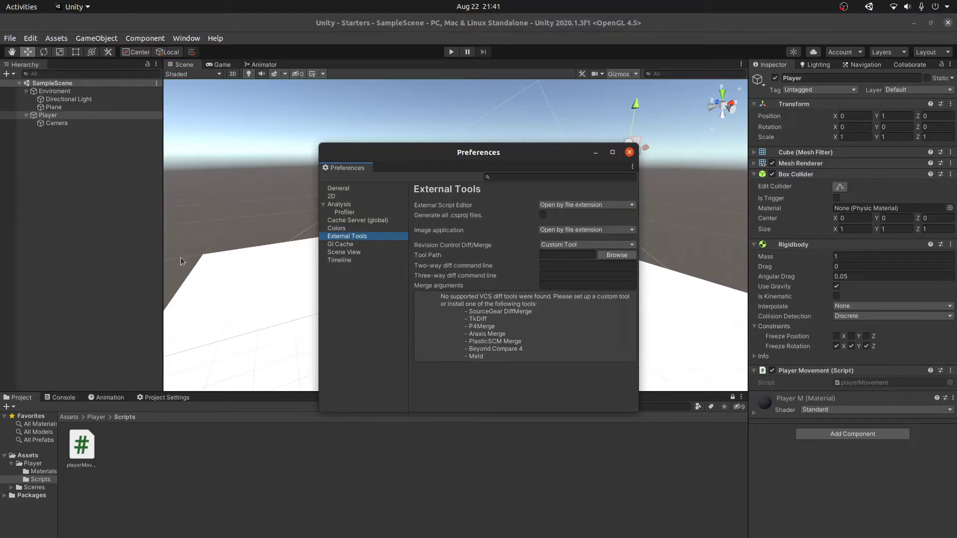
click(568, 210)
click(576, 225)
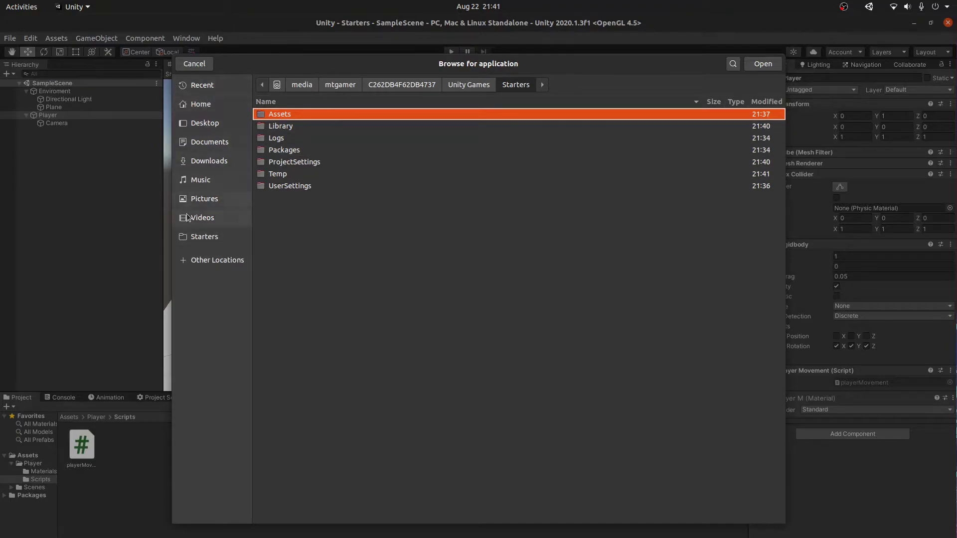
click(198, 238)
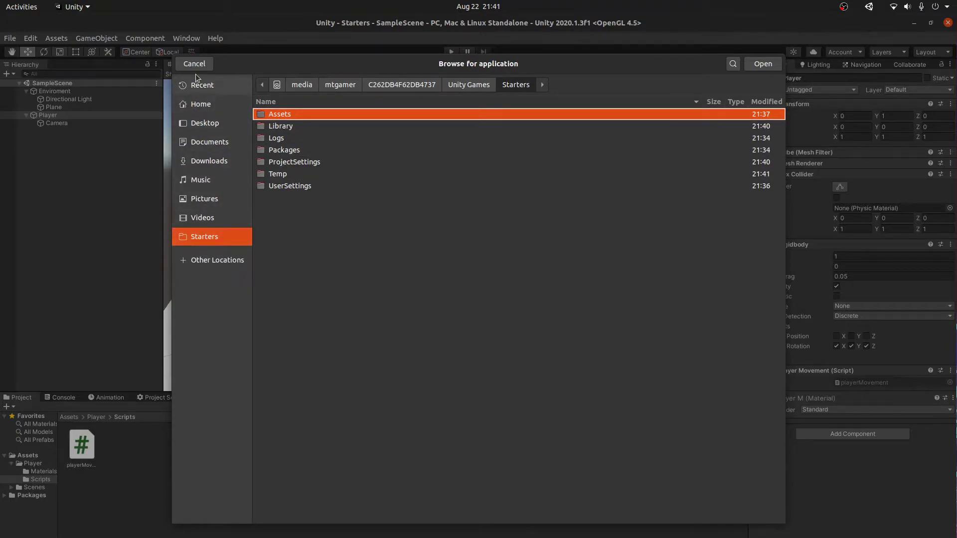
click(193, 63)
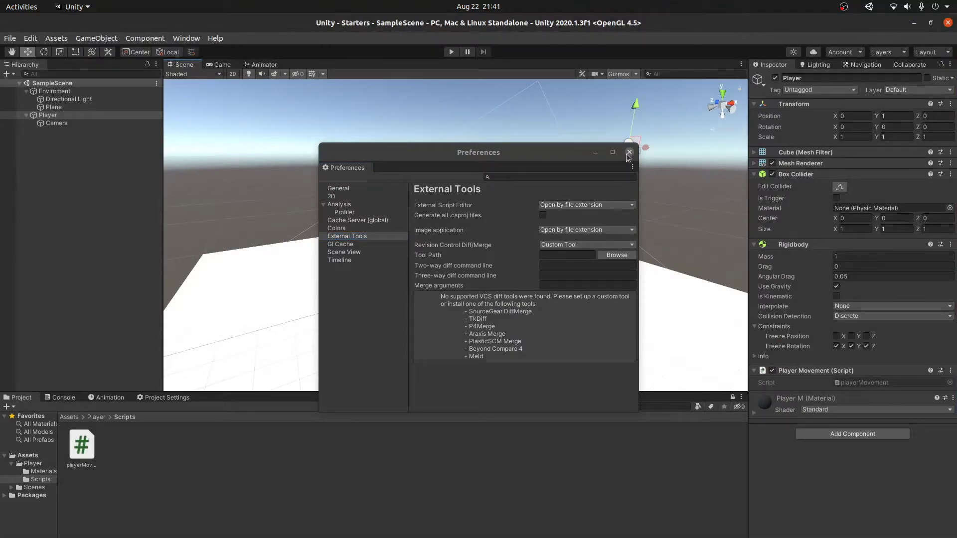
click(629, 152)
key(alt+Tab)
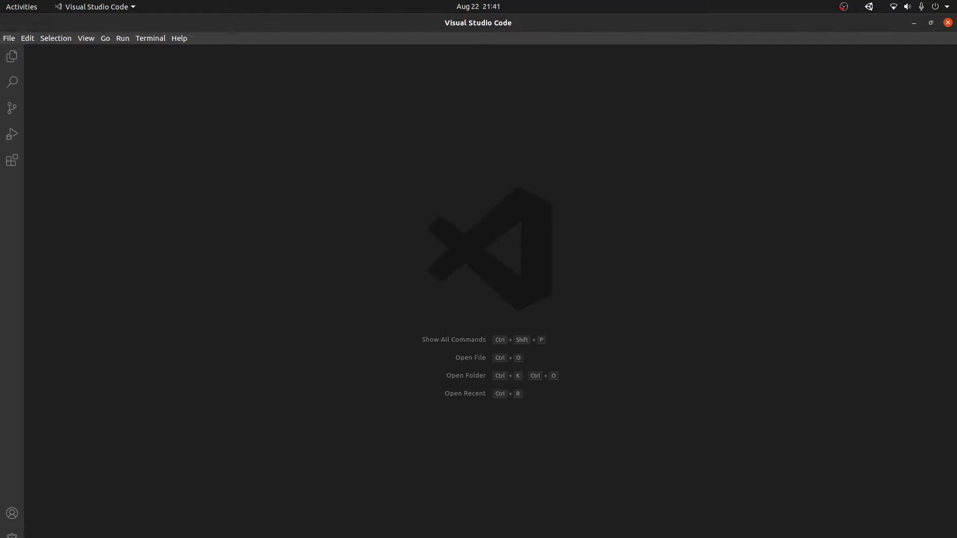
Step: Open playerMovement from Unity's Project panel, then close the text editor that appeared
key(alt+Tab)
double_click(68, 462)
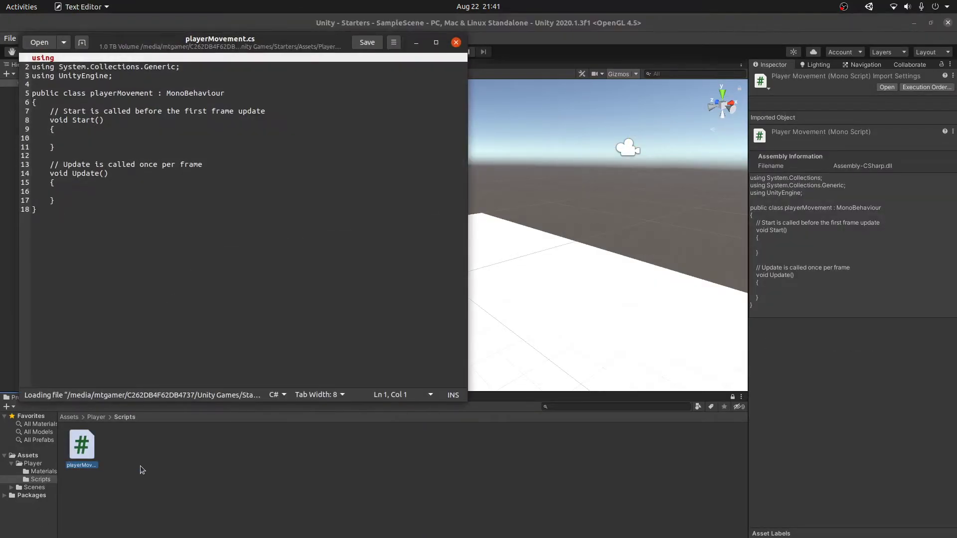
click(322, 180)
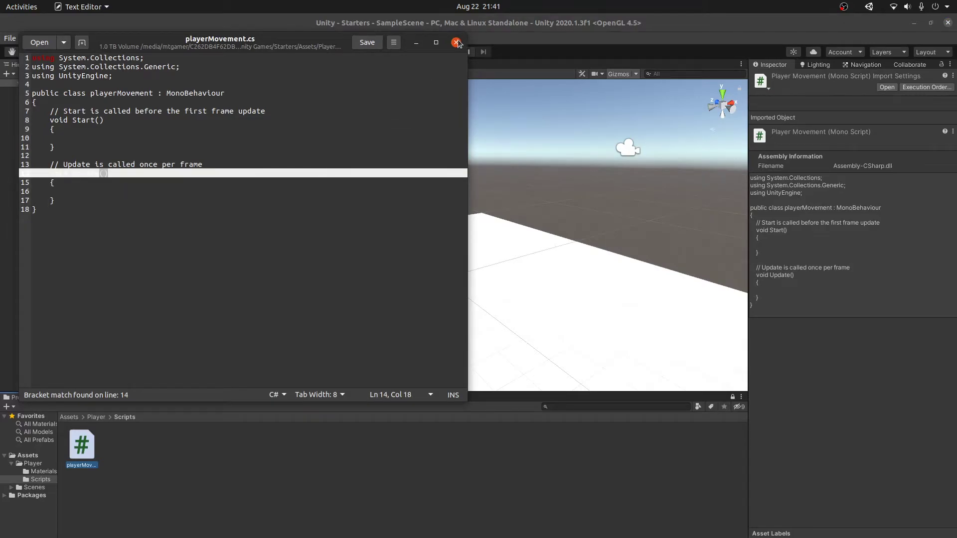
click(456, 42)
key(alt+Tab)
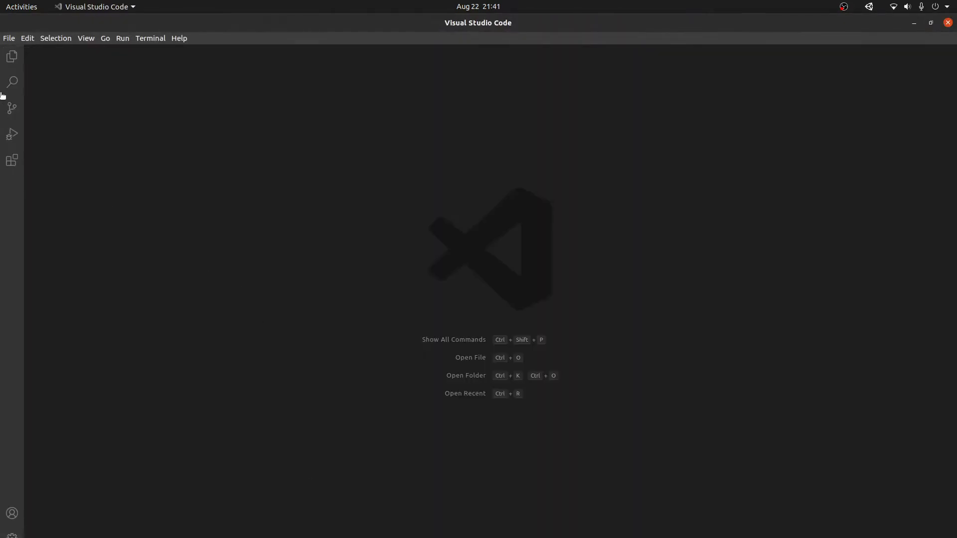
Step: In VS Code, open playerMovement.cs from Unity Games/Starters/Assets/Player/Scripts
click(9, 38)
click(32, 82)
click(222, 301)
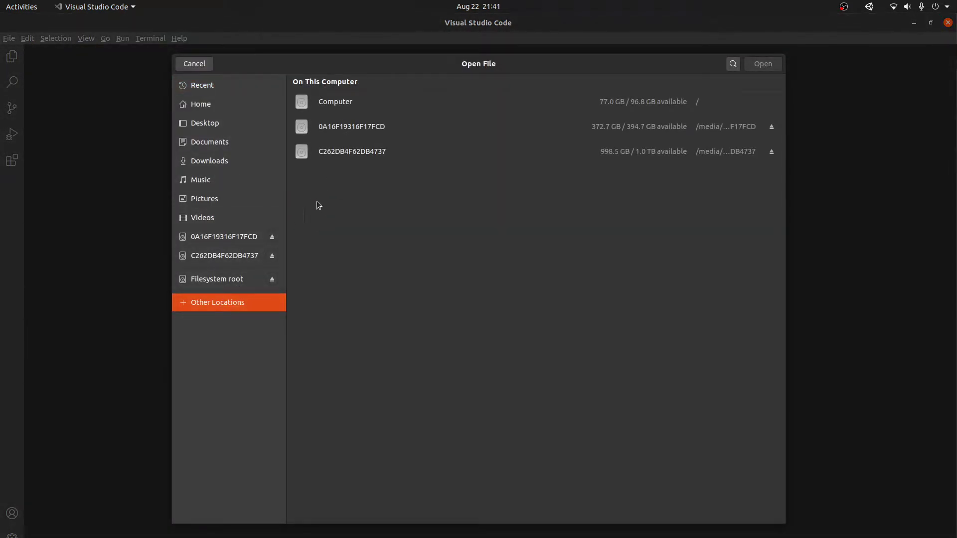
double_click(374, 156)
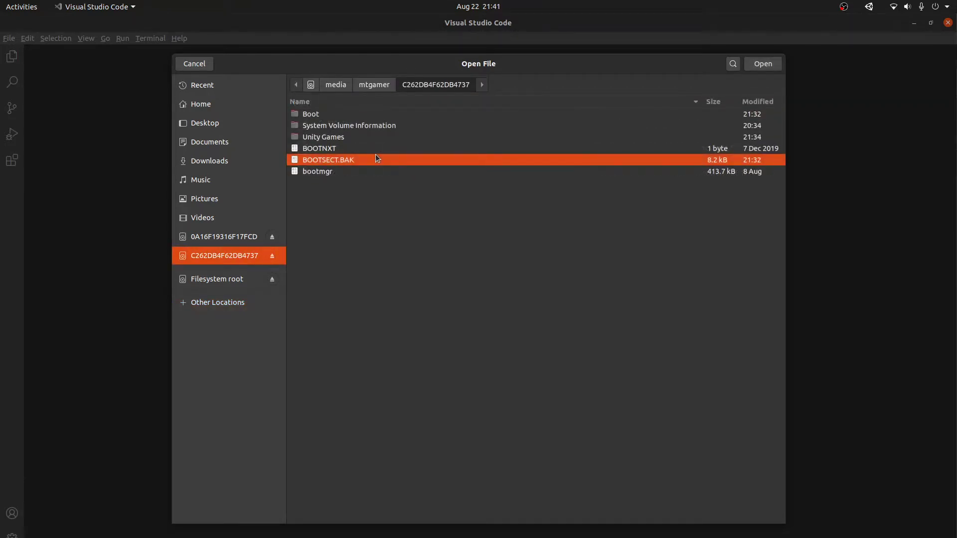
click(334, 139)
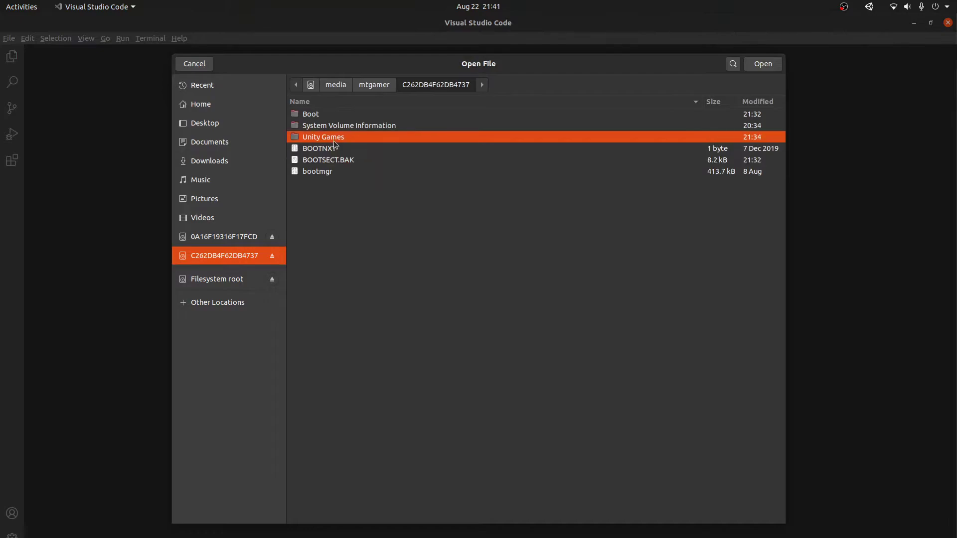
double_click(333, 141)
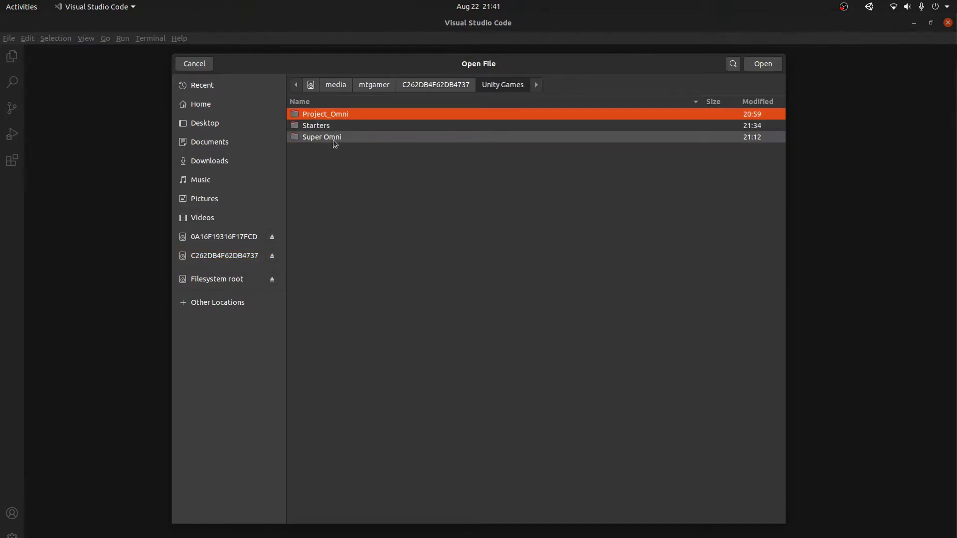
double_click(337, 126)
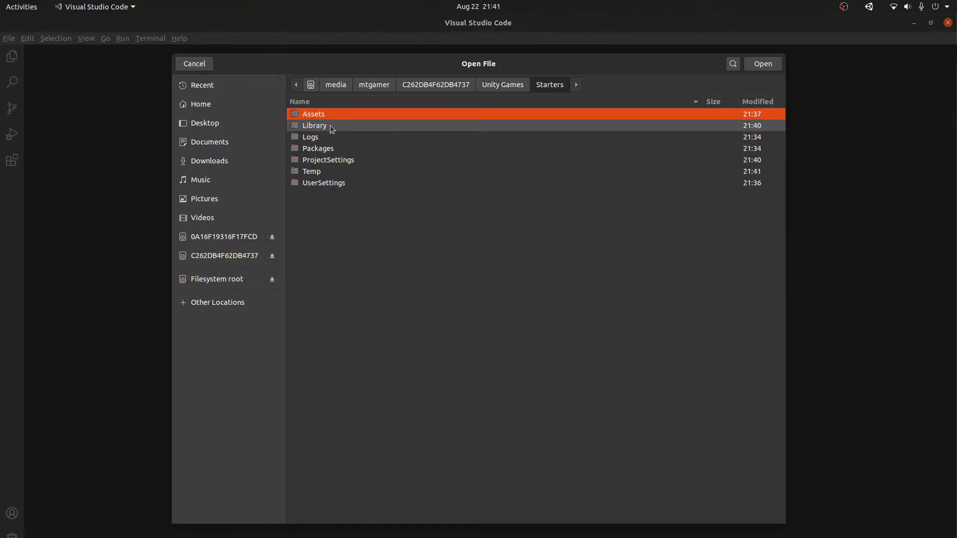
double_click(331, 115)
double_click(324, 115)
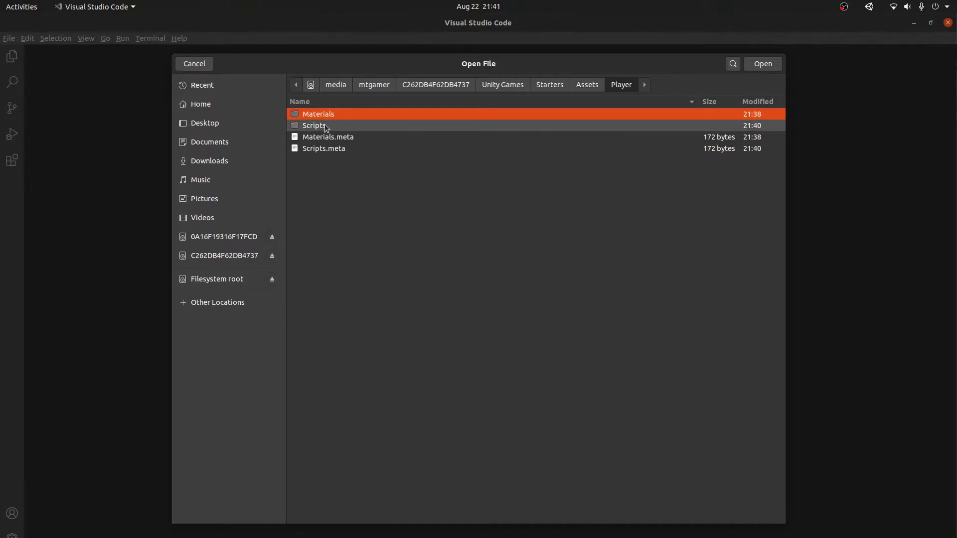
double_click(324, 126)
double_click(334, 115)
Step: Add a '// Varibles' comment at the top of the class
click(153, 146)
key(Down)
key(Down)
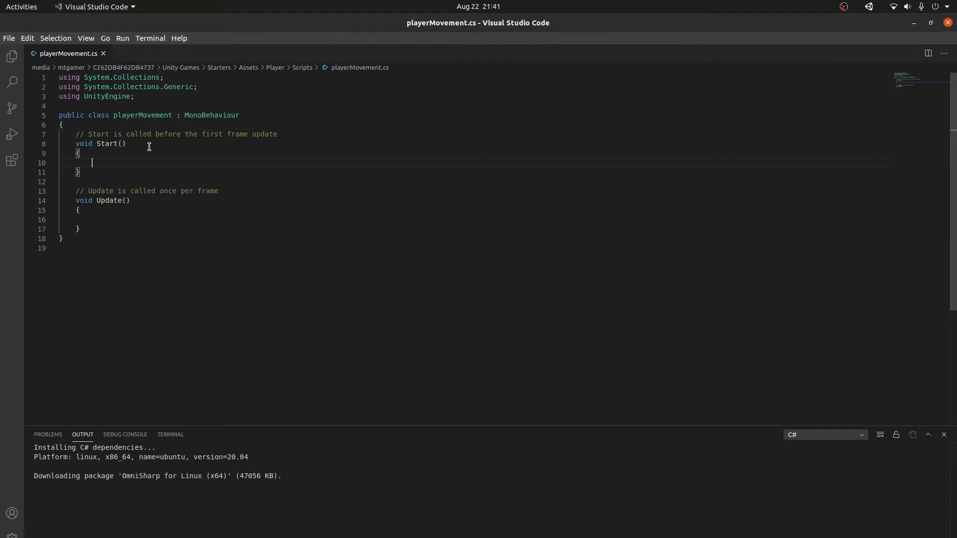
click(130, 128)
key(Return)
key(Return)
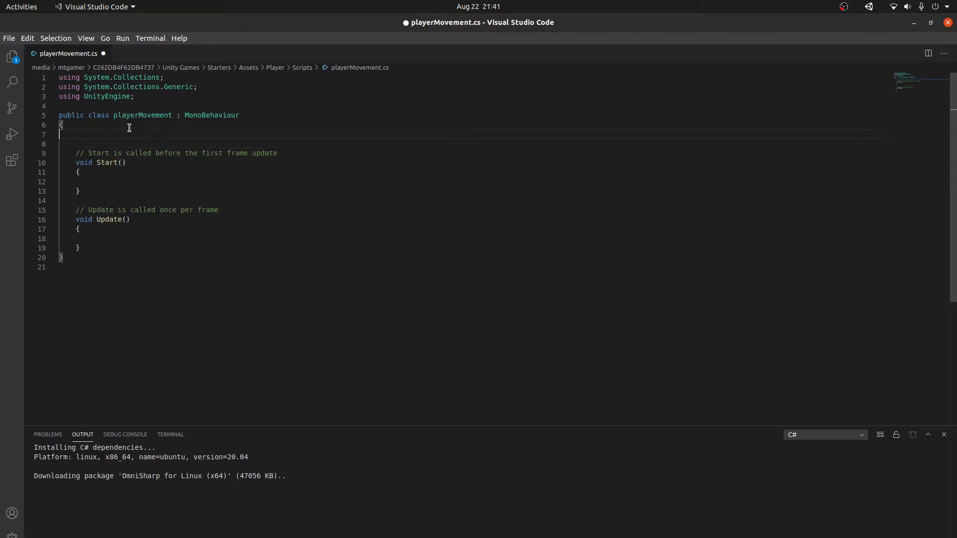
text(// Varibles)
key(Return)
Step: Declare a public Rigidbody RB field under the comment and save the script
text(public tran)
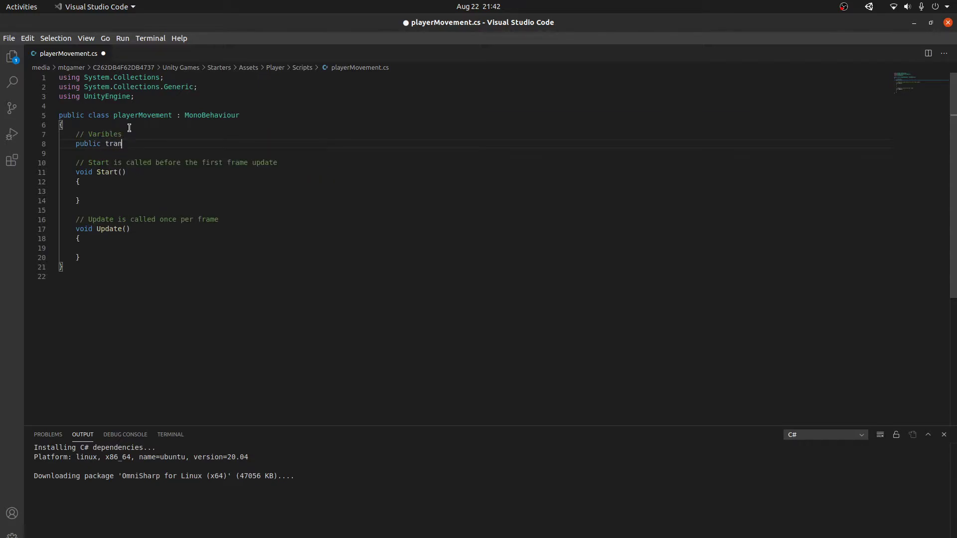
key(ctrl+BackSpace)
key(ctrl+s)
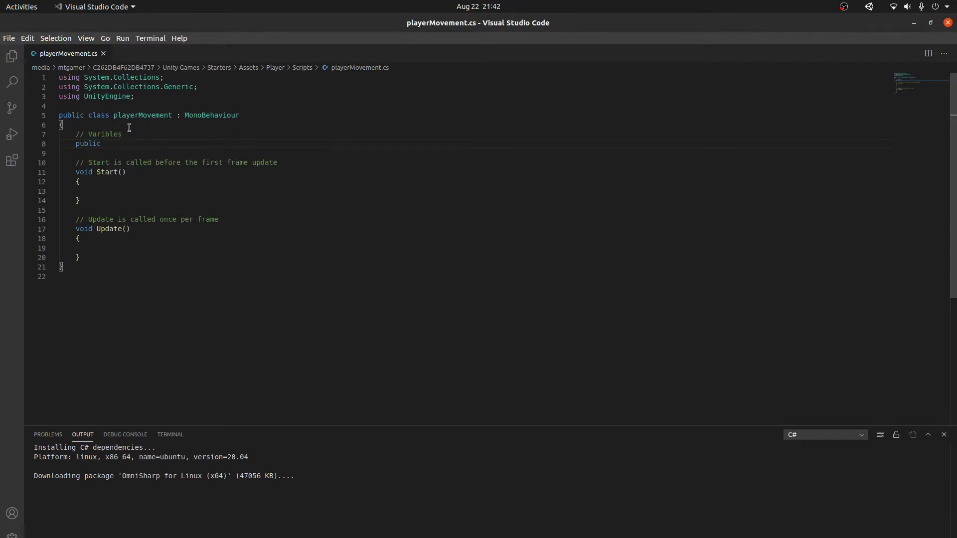
key(ctrl+BackSpace)
text(public Rigdbod)
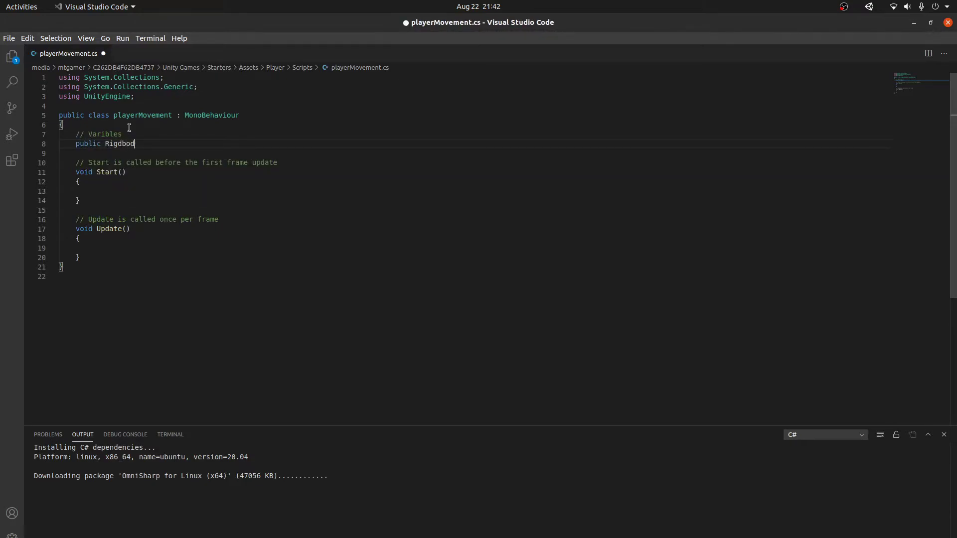
text(ybody RB:)
key(ctrl+s)
double_click(118, 144)
click(189, 144)
Step: Add a public float moveSpeed field and an empty private movement() method after Update
key(Return)
text(public float moveSpeed;)
key(ctrl+s)
click(128, 267)
key(Return)
text(p)
key(BackSpace)
key(Return)
text(p)
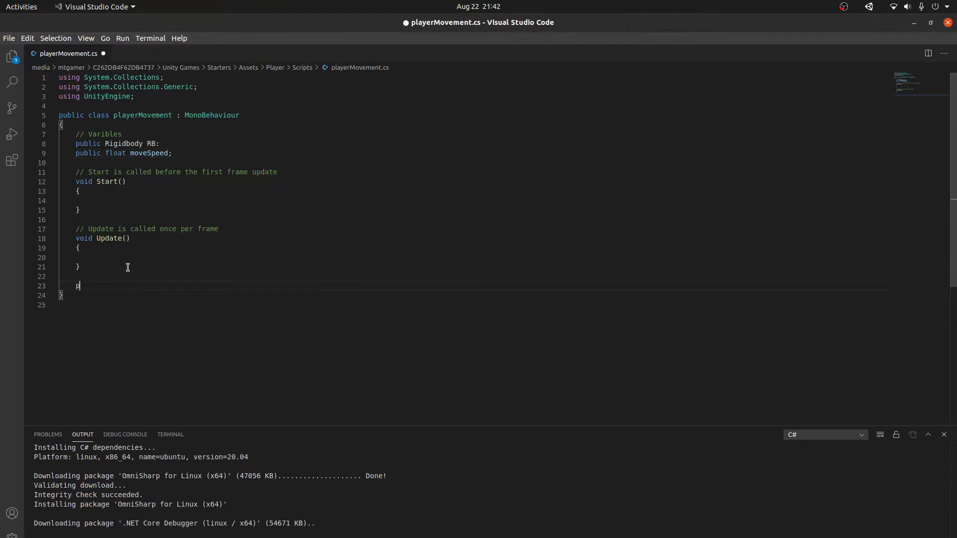
text(rivate void)
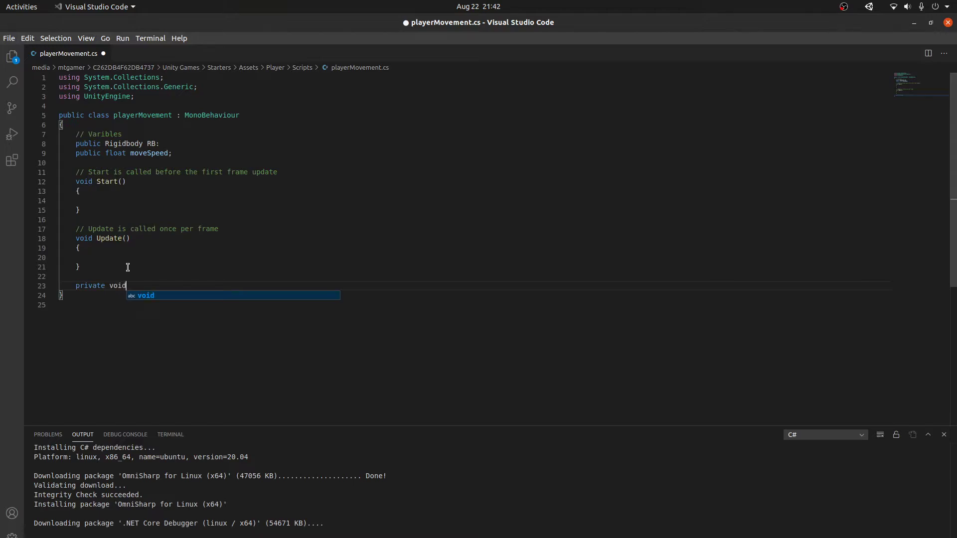
text( movement(){)
key(Return)
key(ctrl+s)
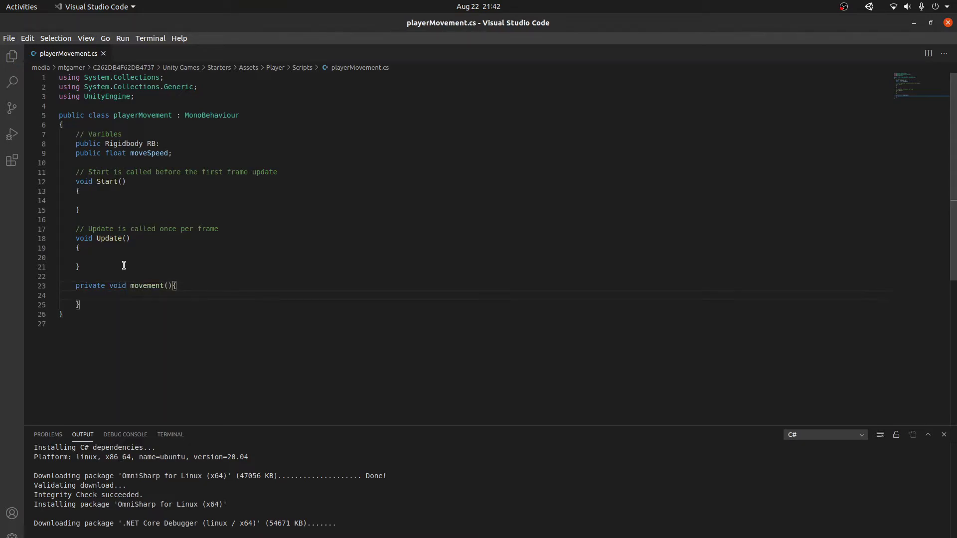
Step: Declare private Vector2 playerInput and private Vector3 playerVelocity fields, then save
click(189, 155)
key(Return)
key(Return)
text(pub)
key(BackSpace)
key(BackSpace)
key(BackSpace)
text(pr)
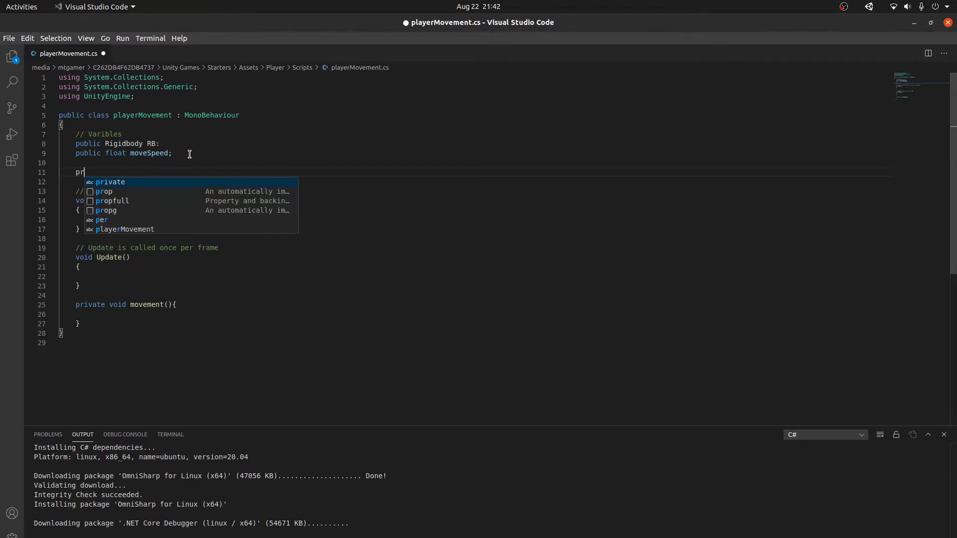
text(ivate Vec)
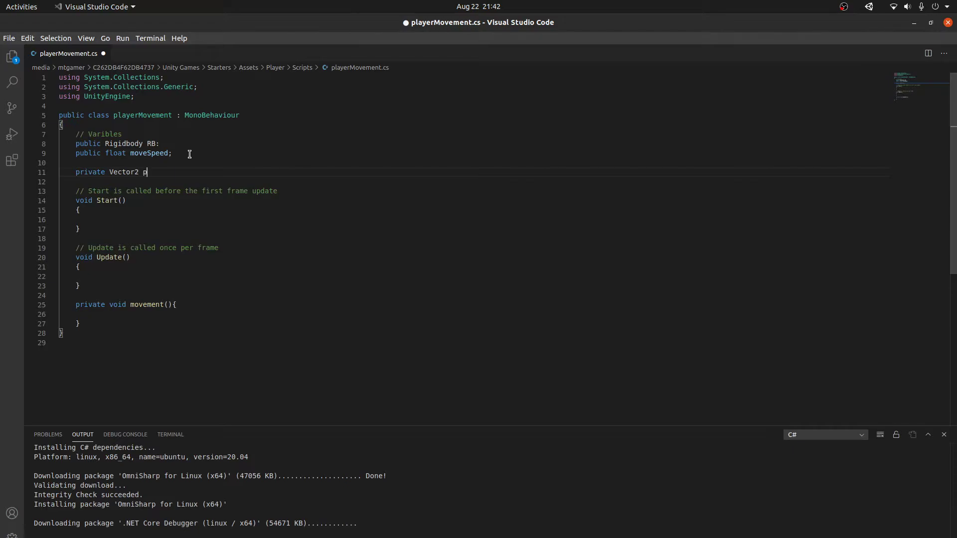
text(tor2 p)
text(rInput)
key(Return)
key(BackSpace)
text(;)
key(Return)
text(private Vector3)
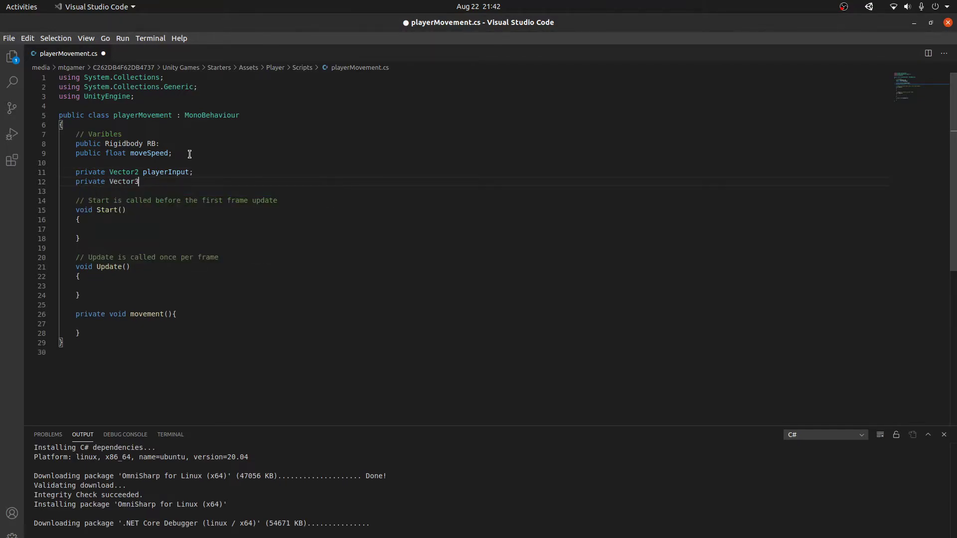
text( playerVelocity;)
key(ctrl+s)
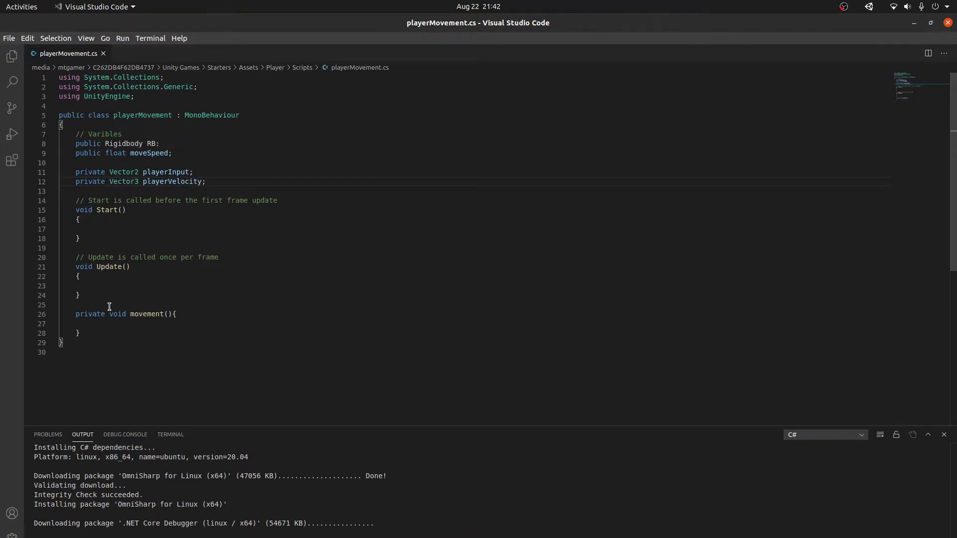
Step: Indent an empty line inside the movement method body
scroll(112, 299, down, 1)
click(110, 301)
key(Tab)
key(Tab)
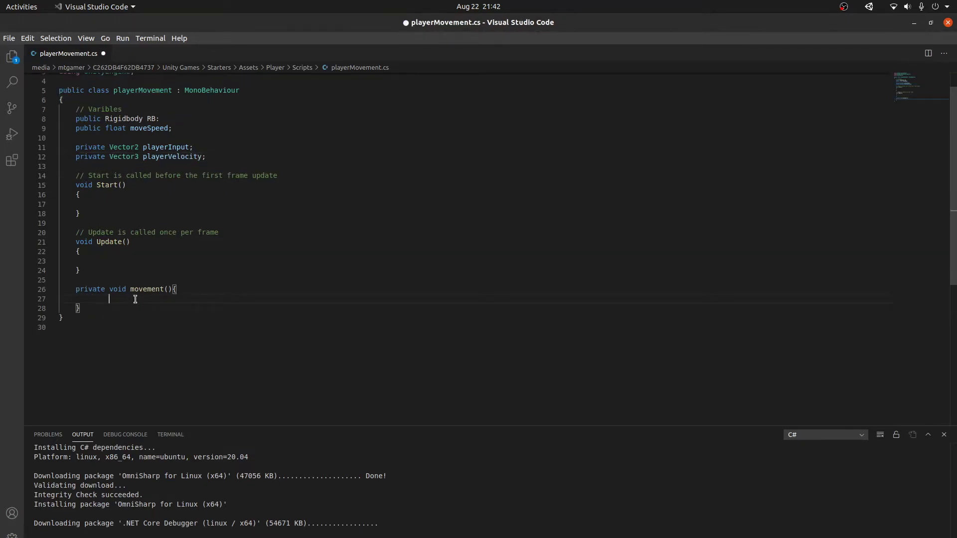
Step: Set playerInput to a new Vector2 of the Horizontal and Vertical input axes, and save
key(ctrl+s)
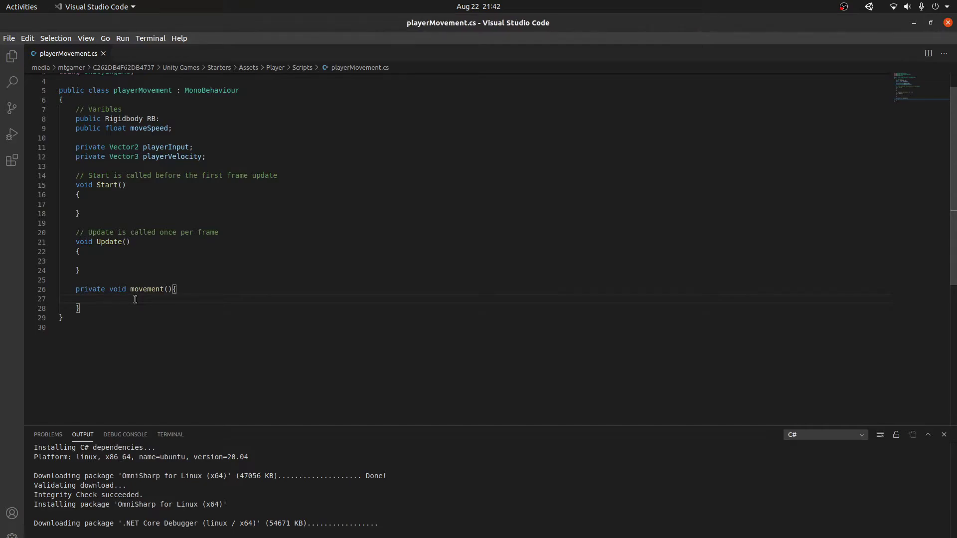
text(playerInput =)
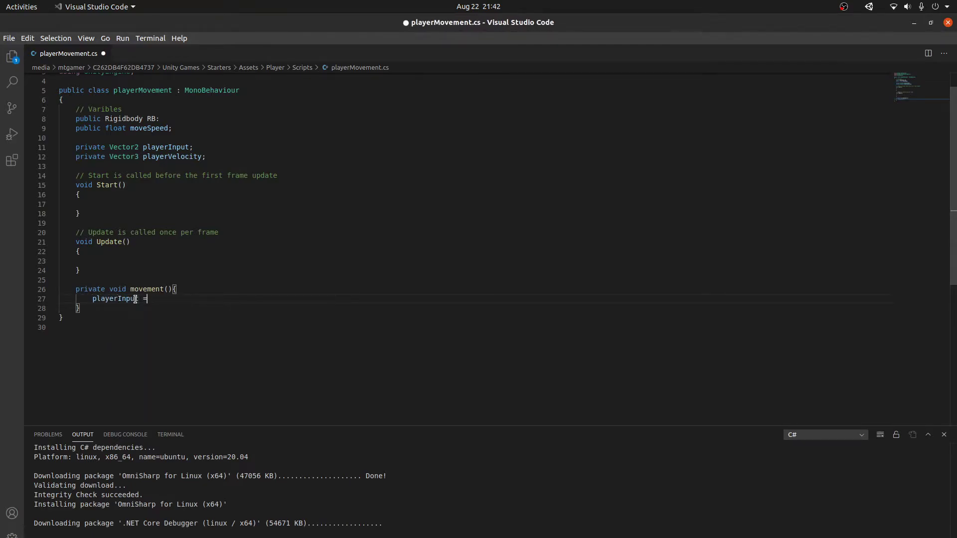
text( new Vector2(0, 0);)
key(ctrl+s)
key(BackSpace)
text(Input.Get)
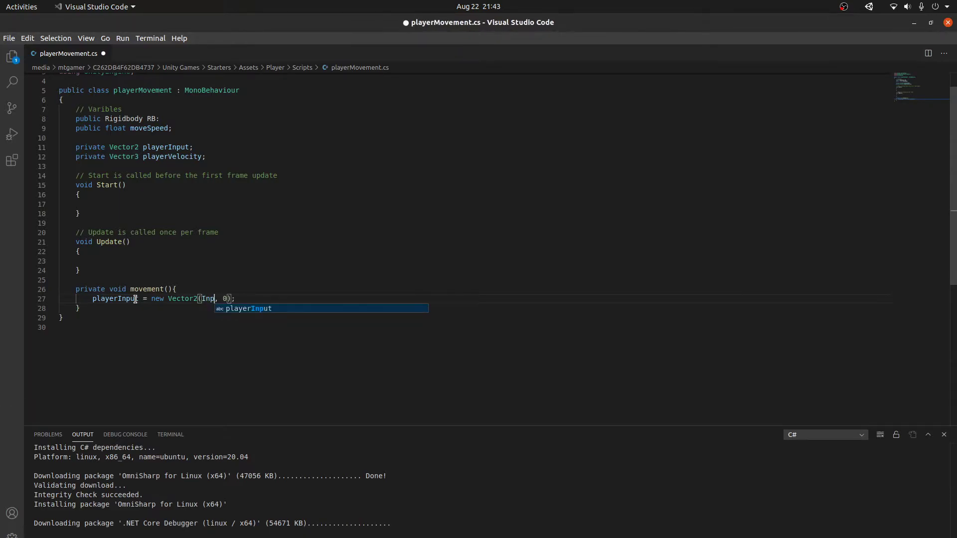
text(Axis(")
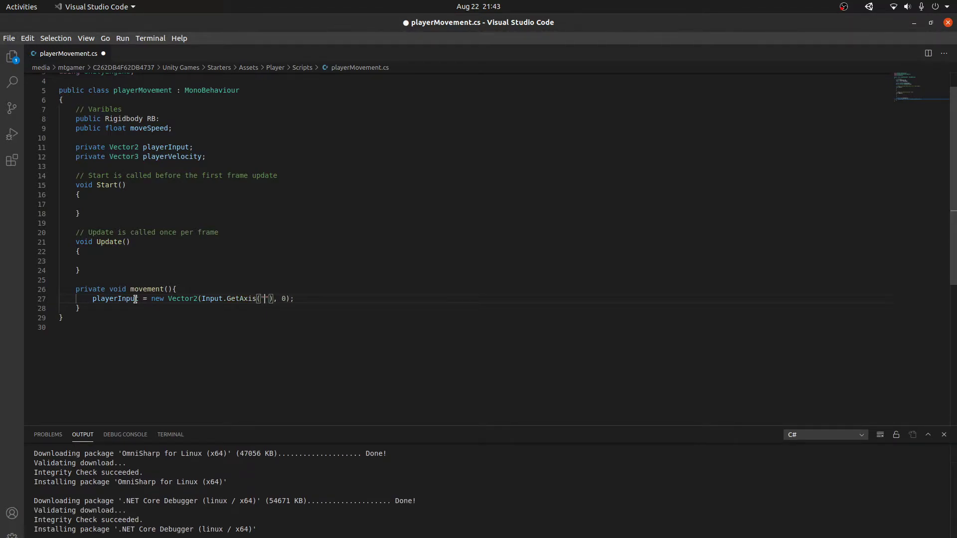
text(Horizontal)
key(Right)
key(Right)
key(BackSpace)
text(Input)
text(.GetAxis("V)
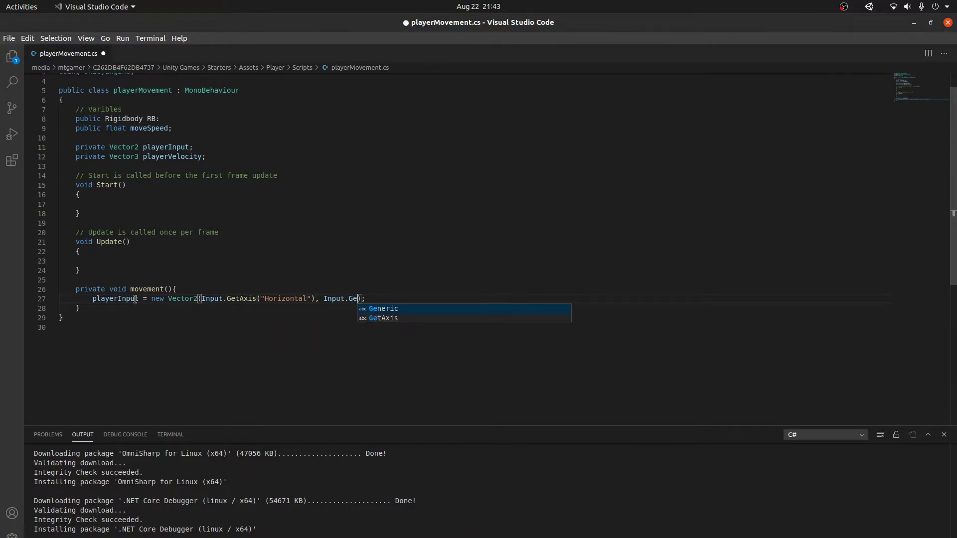
text(ertical)
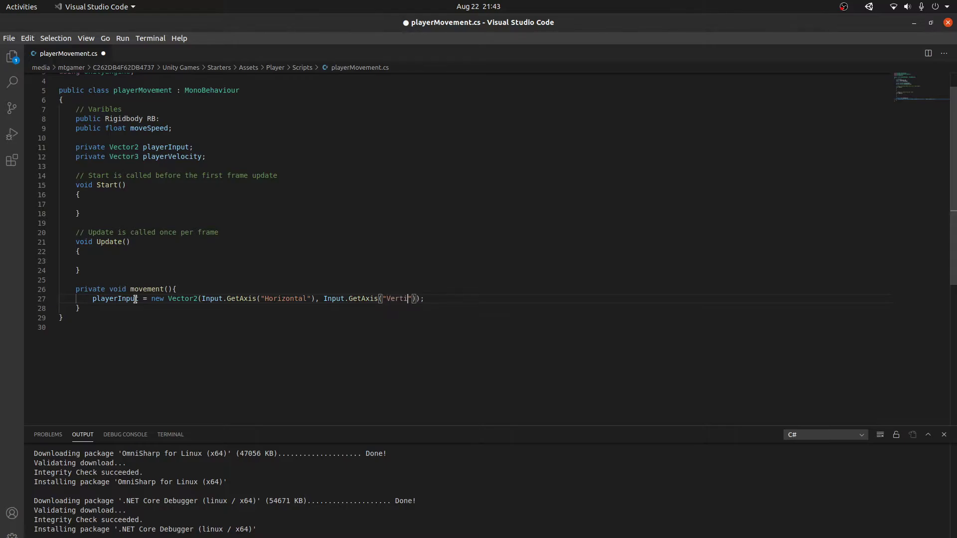
key(ctrl+s)
Step: Multiply the axis input by moveSpeed and save the script
key(End)
key(Return)
key(Return)
key(ctrl+s)
key(BackSpace)
key(BackSpace)
key(BackSpace)
key(BackSpace)
key(ctrl+s)
key(Left)
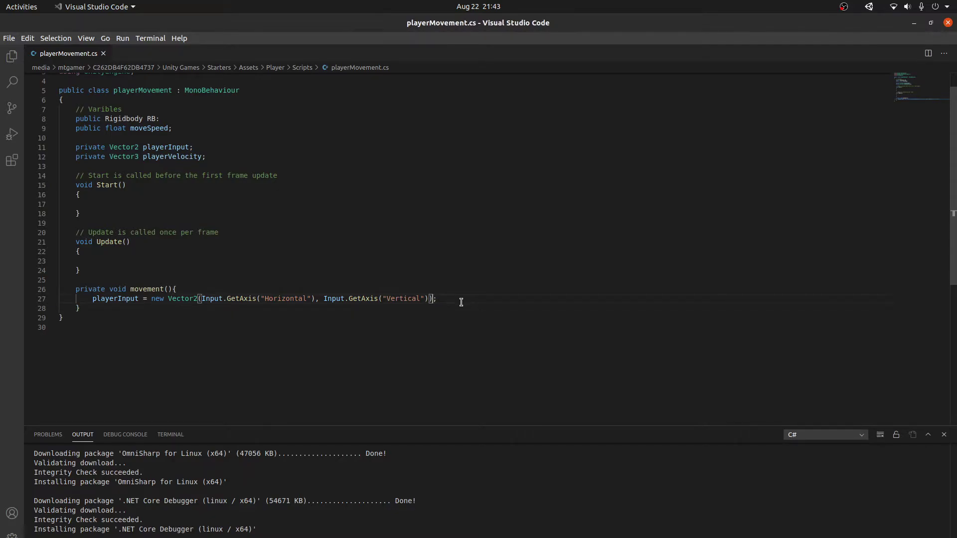
text(* move)
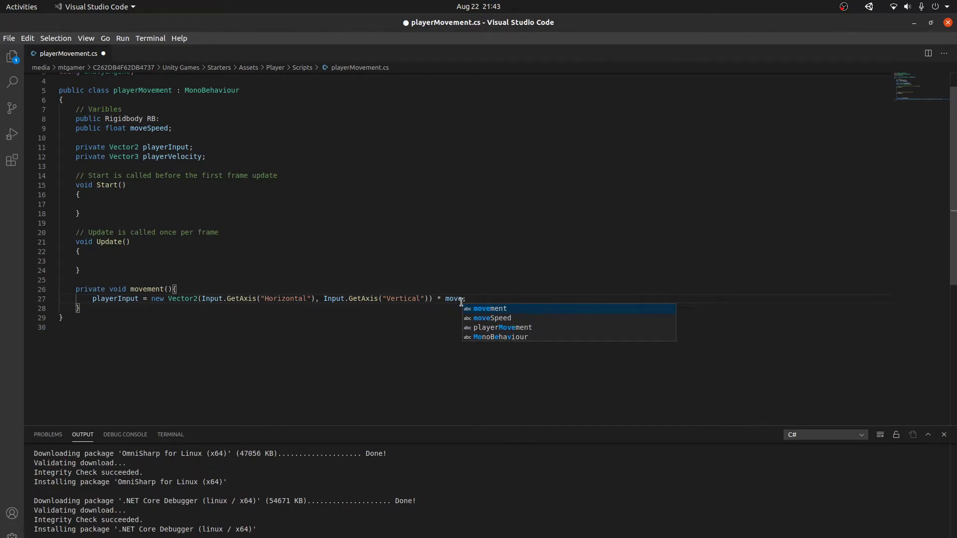
key(Down)
key(Return)
key(ctrl+s)
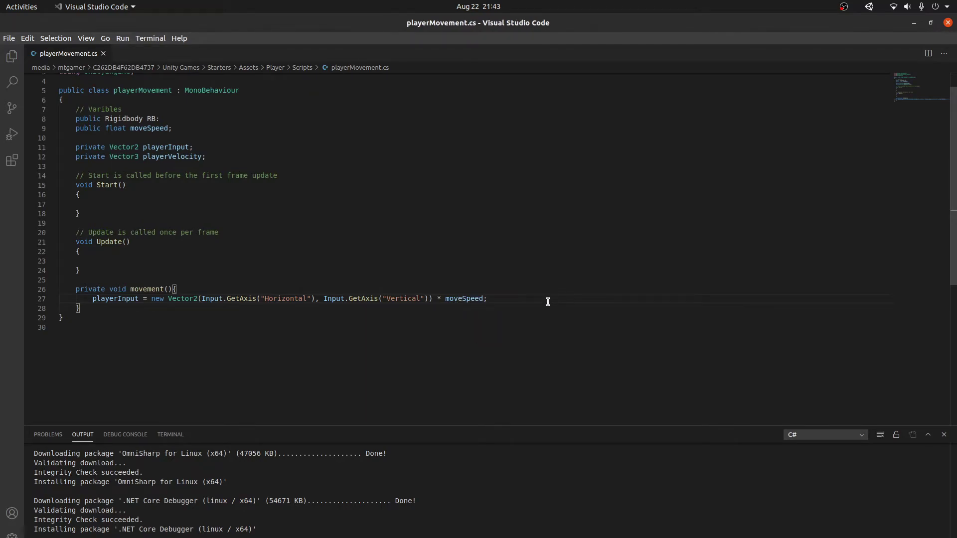
Step: Add playerInput = Vector2.ClampMagnitude(playerInput, moveSpeed) on a new line
click(547, 302)
key(Return)
text(playerInput = )
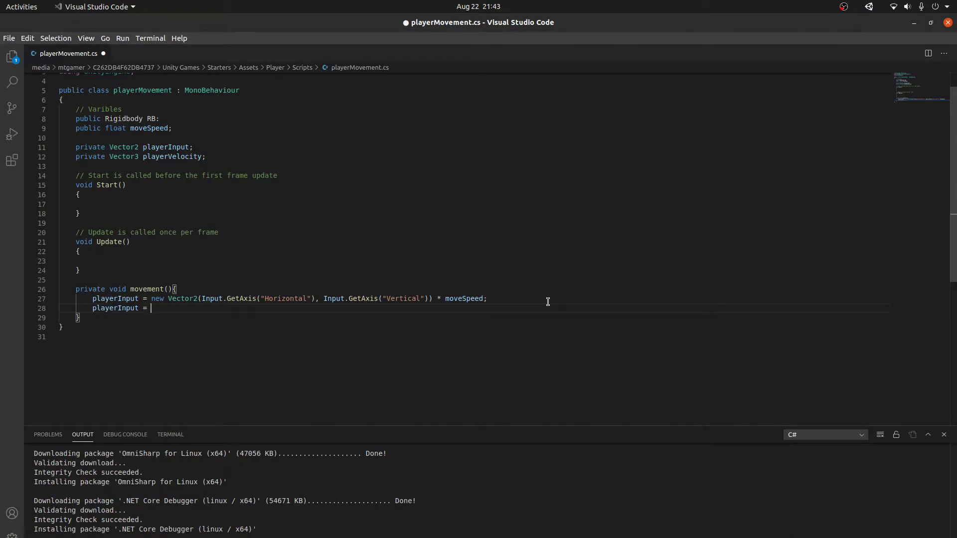
text(Ve)
key(Tab)
text(.clamp)
key(BackSpace)
key(BackSpace)
key(BackSpace)
key(BackSpace)
key(BackSpace)
text(Clamp)
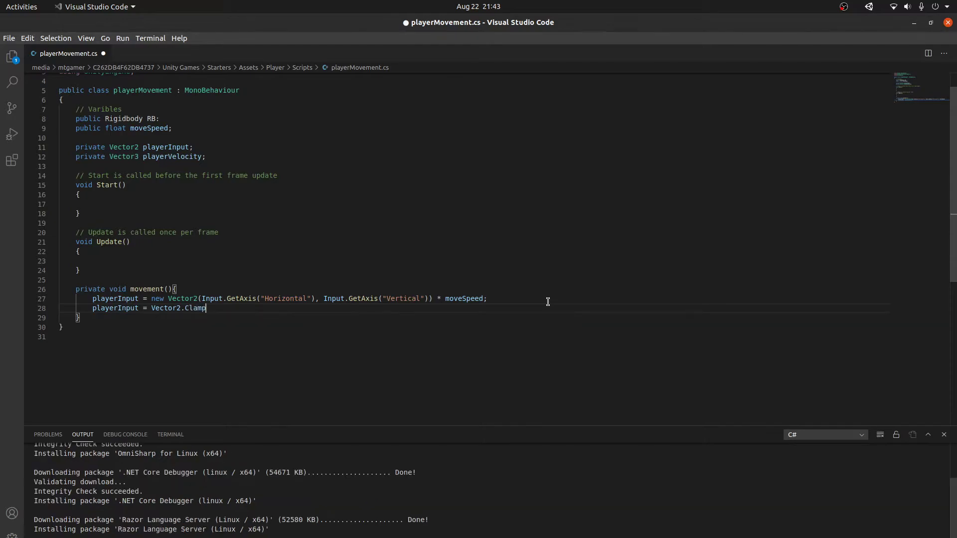
text(Magnitude()
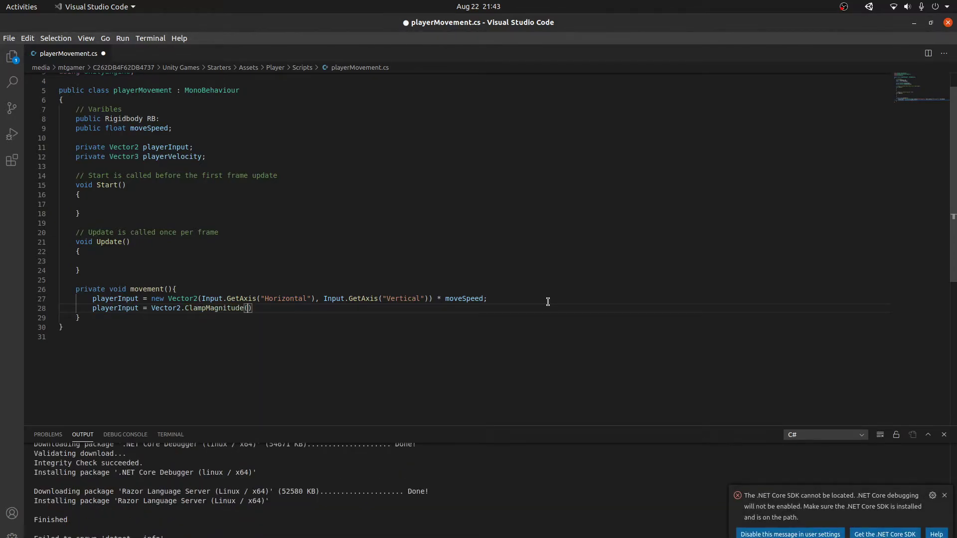
text("")
key(BackSpace)
key(BackSpace)
text(playerInput)
text(, )
text(moveSpeed)
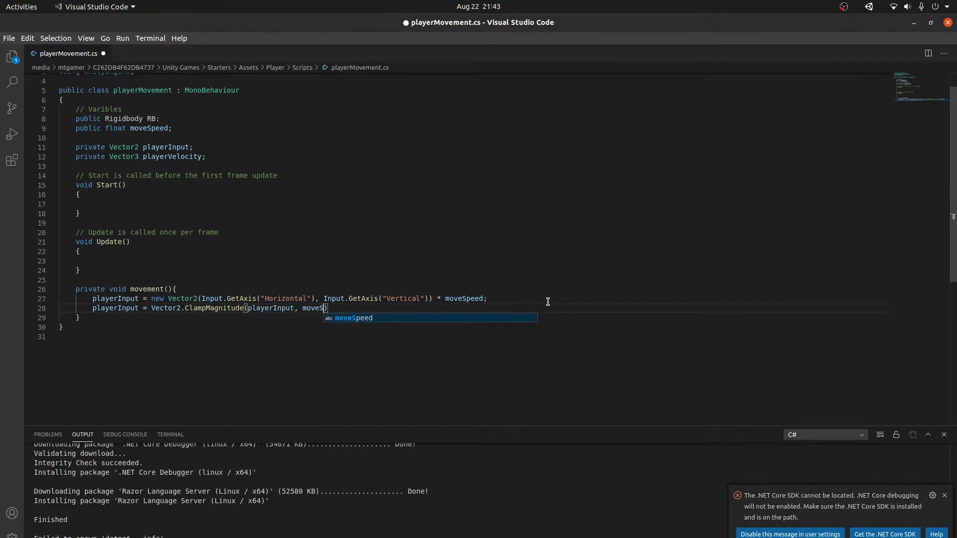
Step: Start a new Vector2 declaration on the following line
key(Return)
key(Return)
text(Ve)
key(Return)
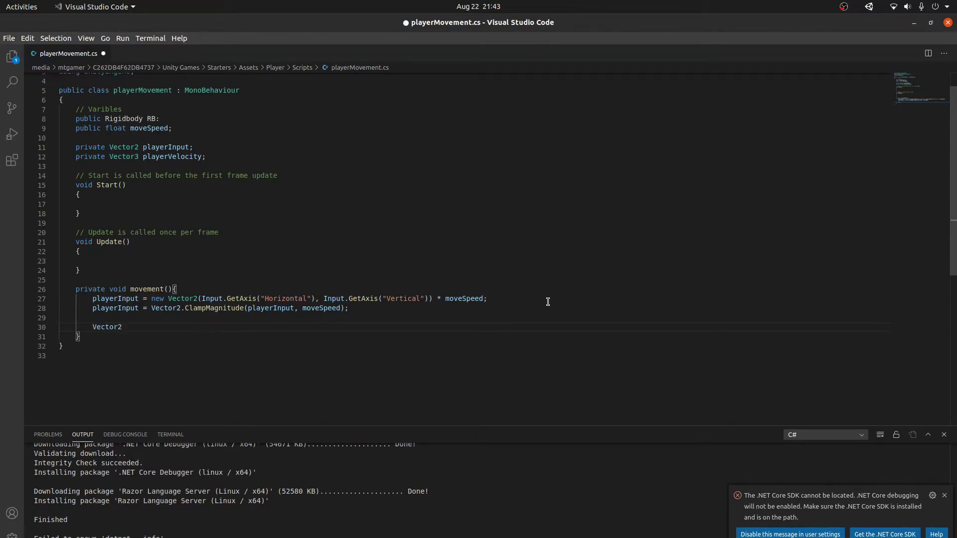
Step: Add FMovement = transform.forward * playerInput.x and Vector3 RMovement = transform.right * playerInput.x
text(FMovement = Ve)
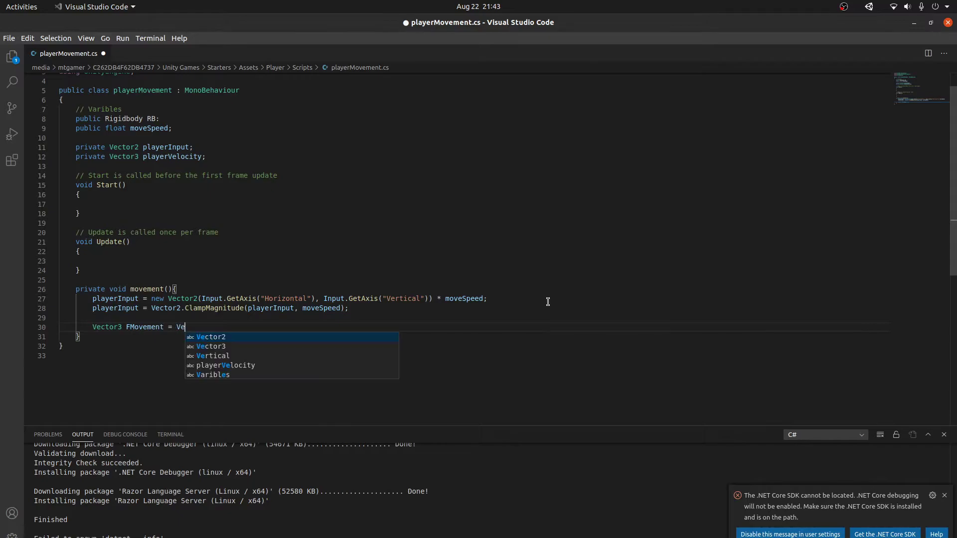
key(Return)
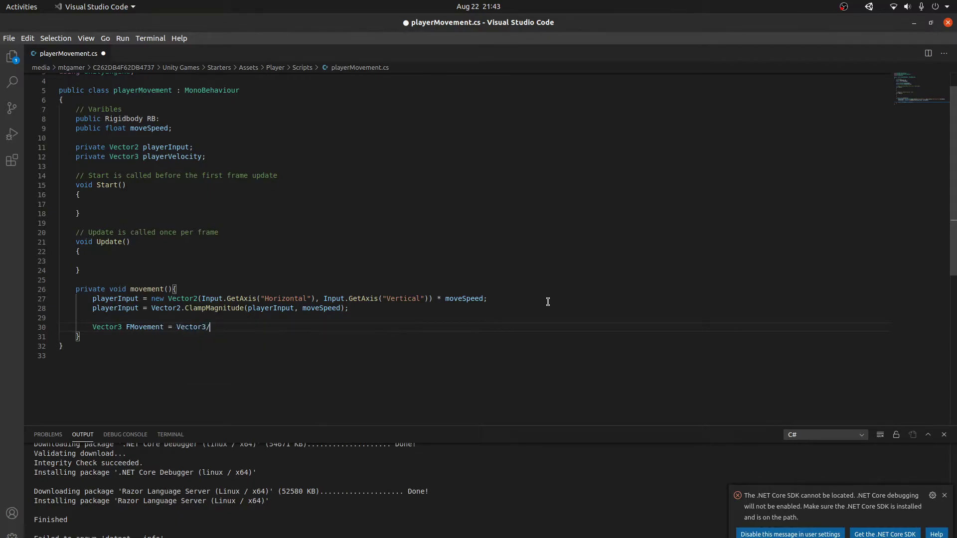
key(ctrl+BackSpace)
text(transform.forward * playerInput.x)
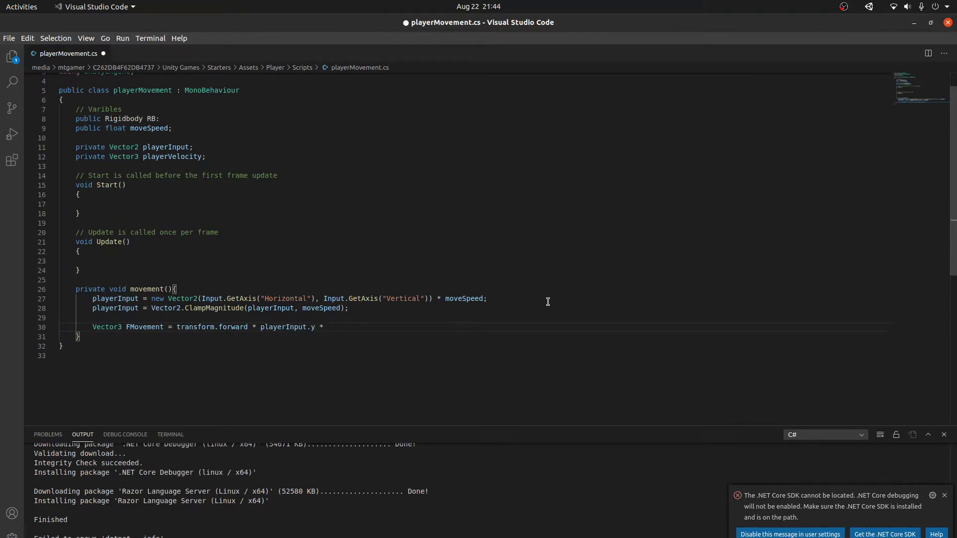
key(Return)
text(Vector3 RMovement = transform.righ)
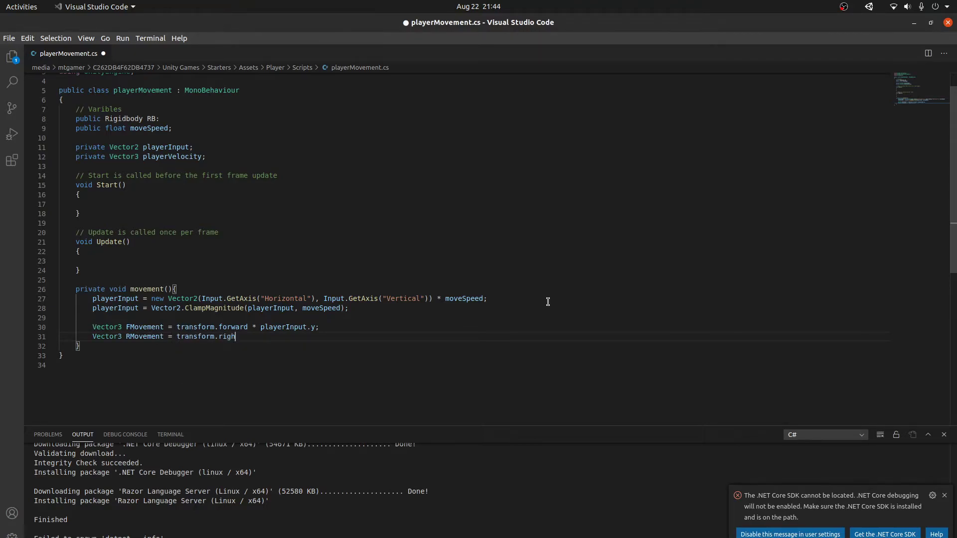
text(t * playerInput.x)
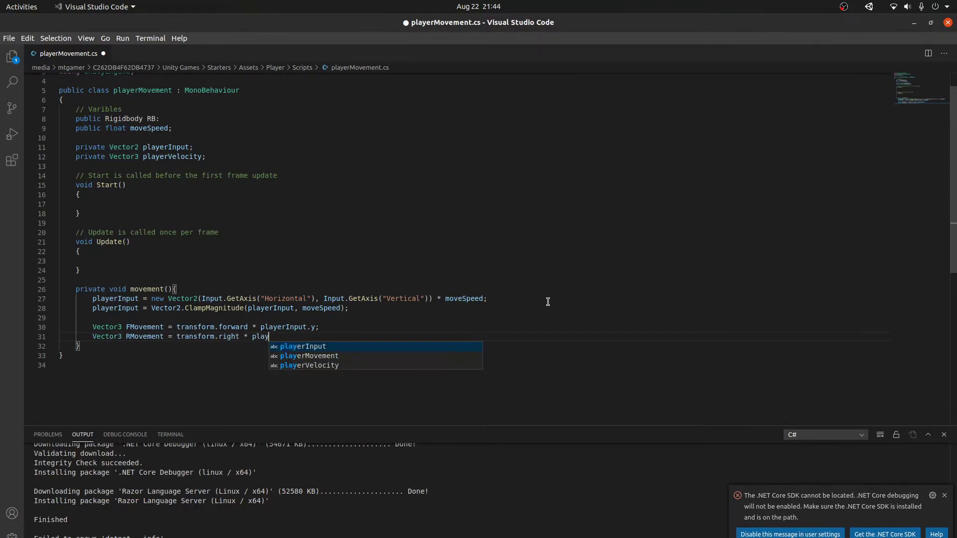
key(Return)
key(BackSpace)
text(;)
Step: Add playerVelocity = FMovement + RMovement; and RB.velocity = playerVelocity;, then save
key(Return)
key(Return)
text(playe)
key(Down)
key(Down)
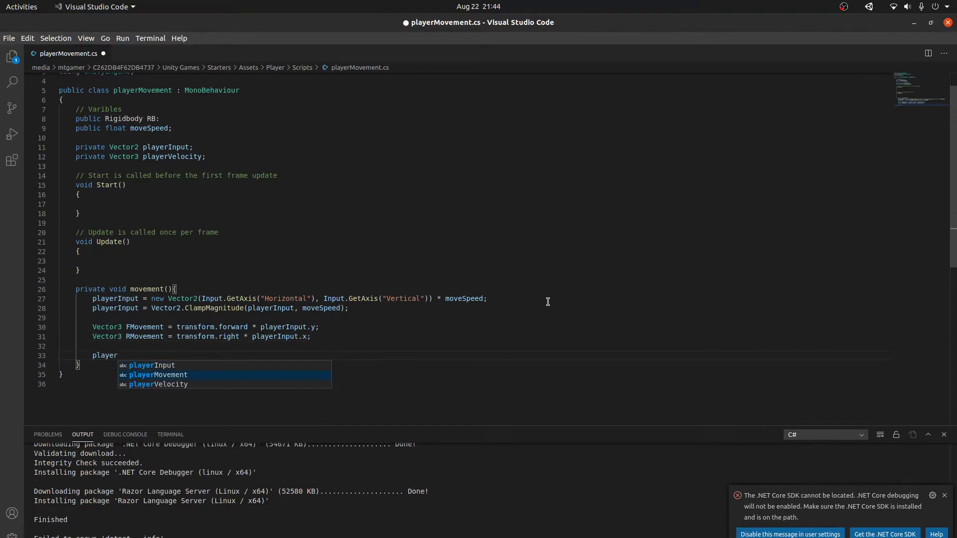
key(Return)
text(= FM)
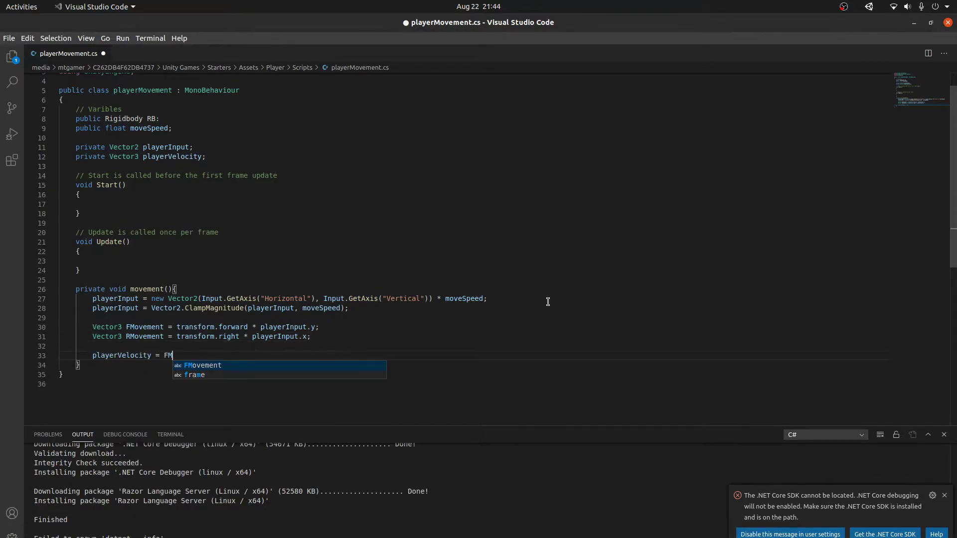
text(ovement + R)
key(Return)
text(;)
key(Return)
text(RB)
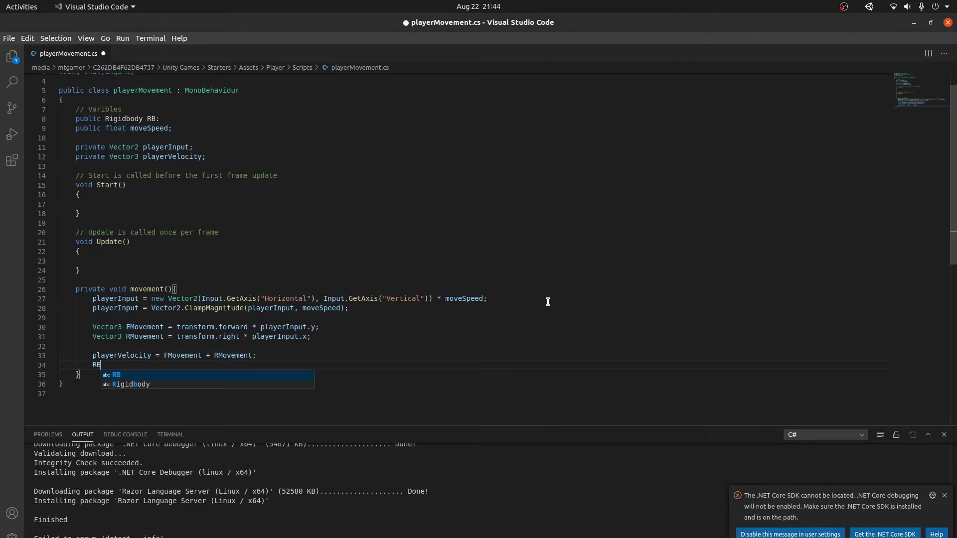
text(.velocit)
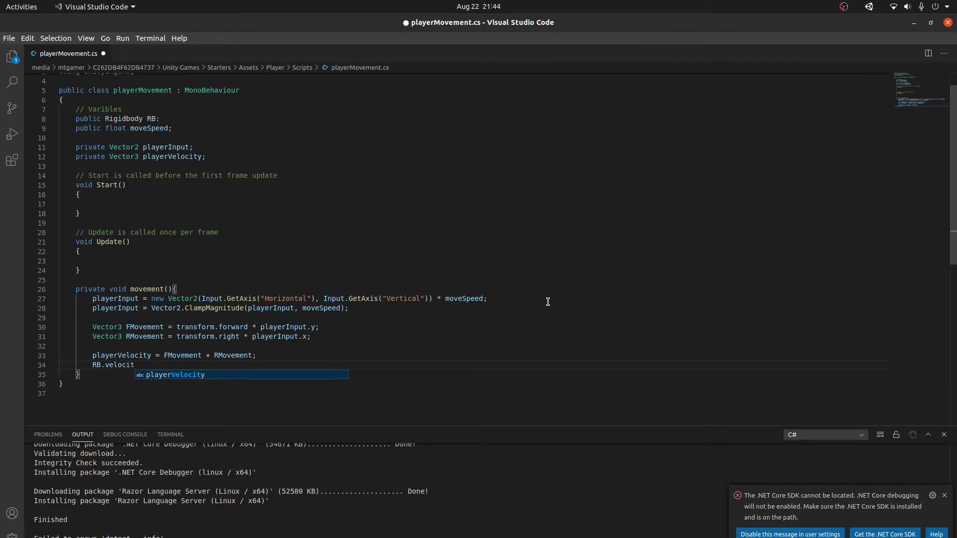
text(y = player)
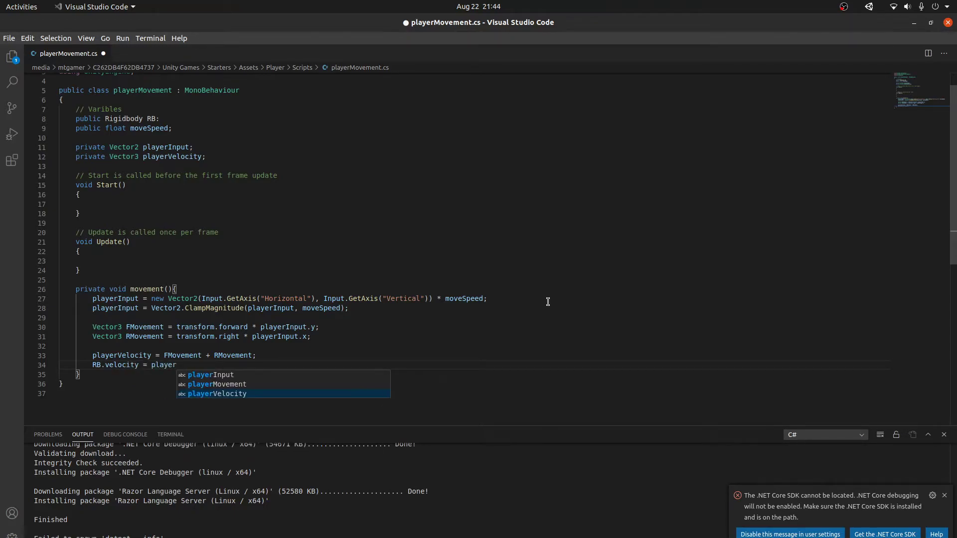
key(Return)
text(;)
key(ctrl+s)
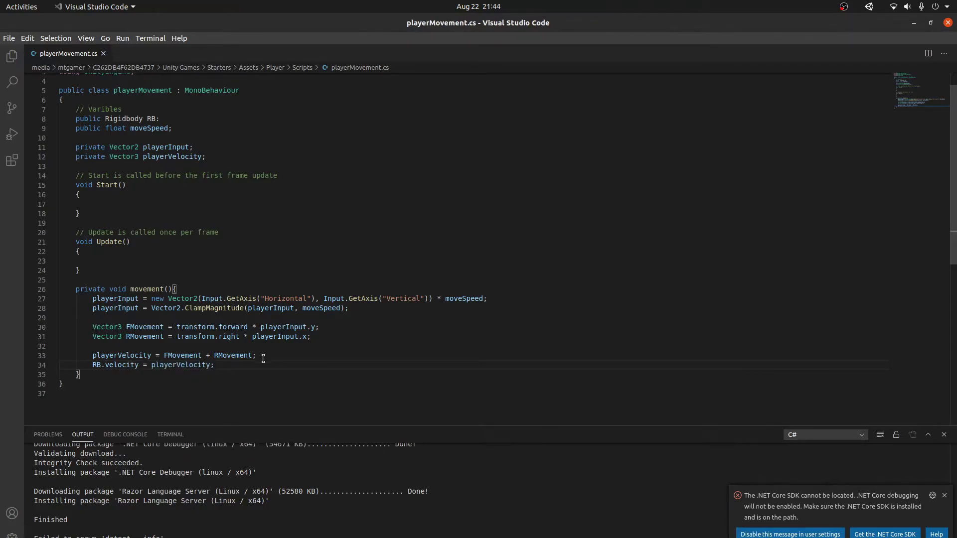
drag(94, 365, 214, 364)
Step: In Unity, select Player, inspect the CS1003 and CS1002 line-8 errors, and jump back to the script
click(247, 367)
key(alt+Tab)
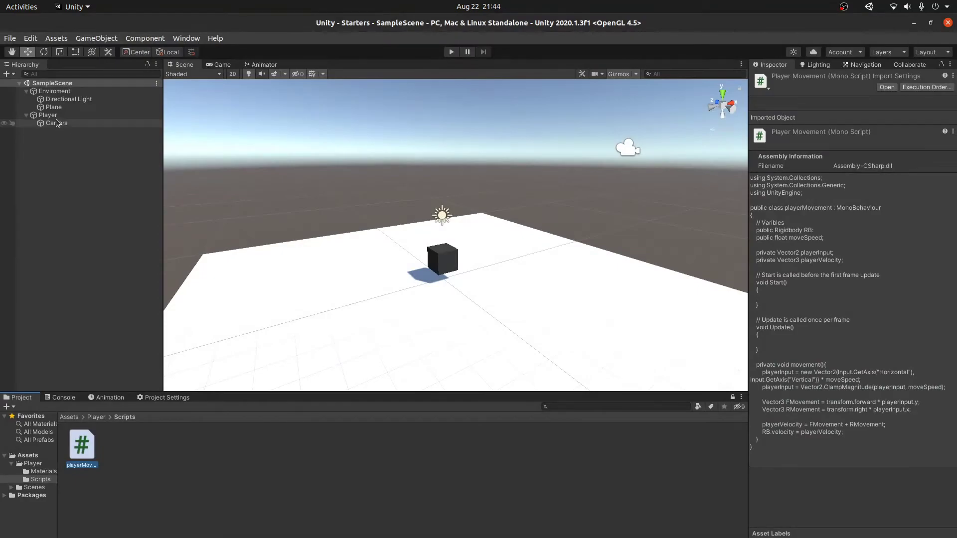
click(49, 116)
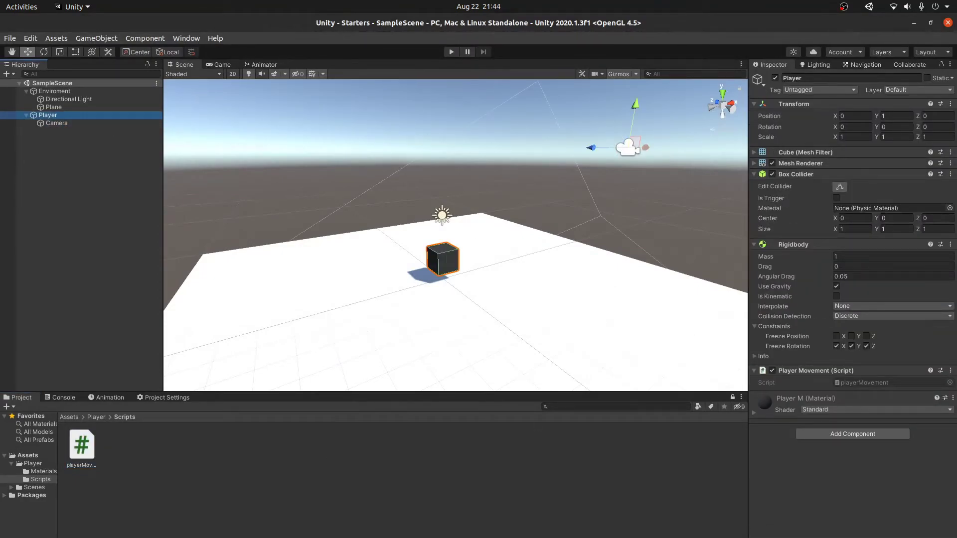
click(214, 537)
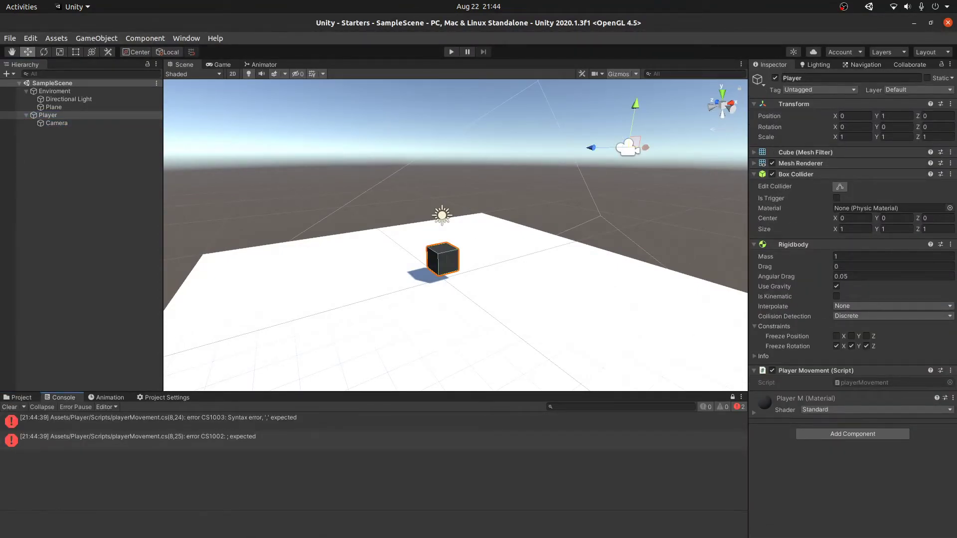
key(alt+Tab)
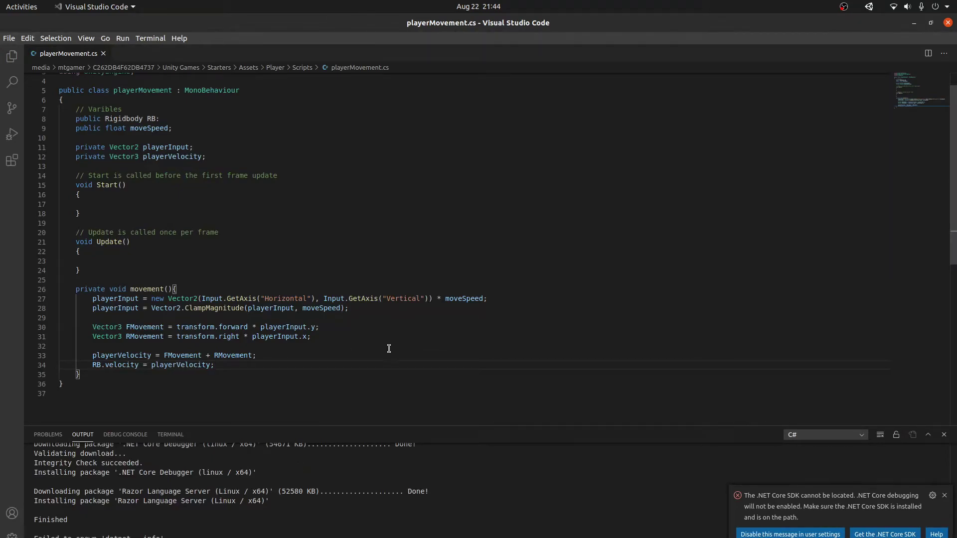
key(alt+Tab)
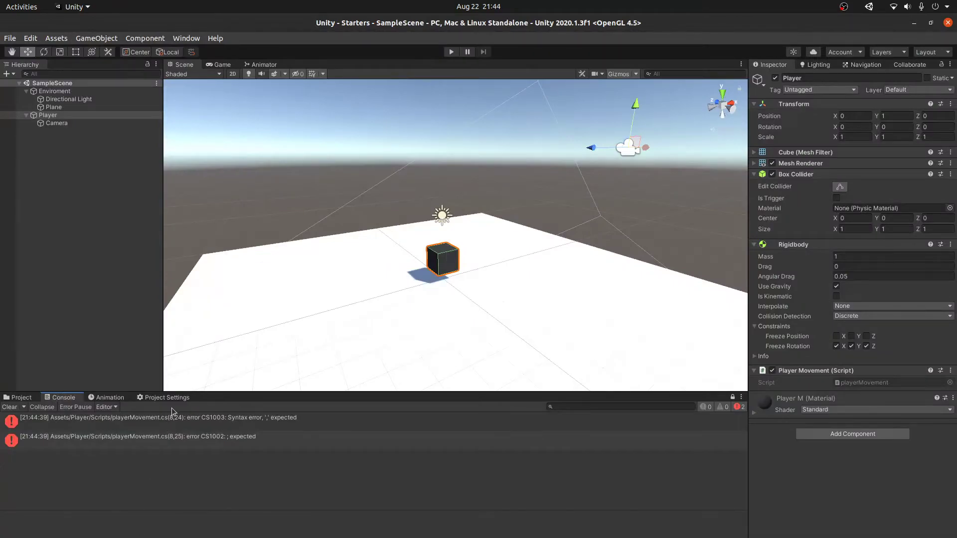
click(182, 424)
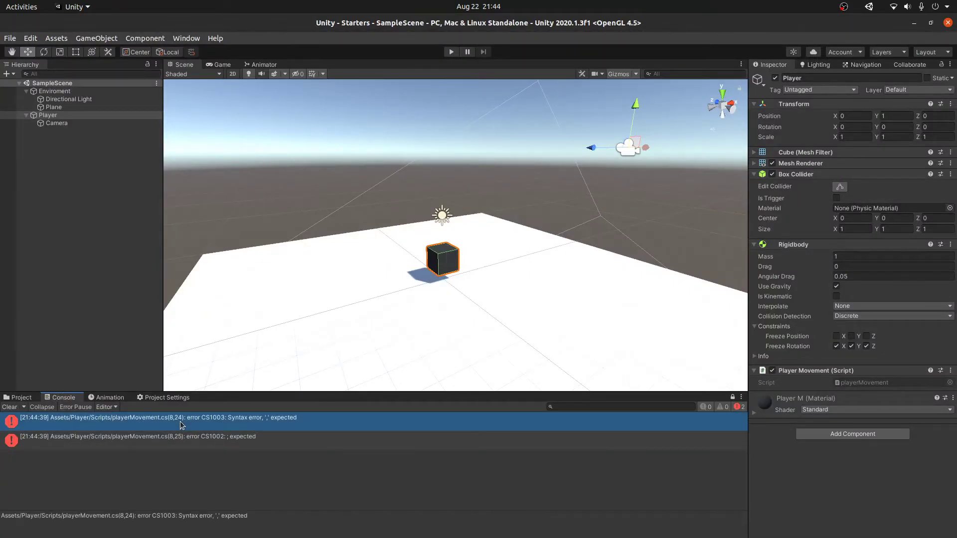
double_click(215, 521)
click(175, 515)
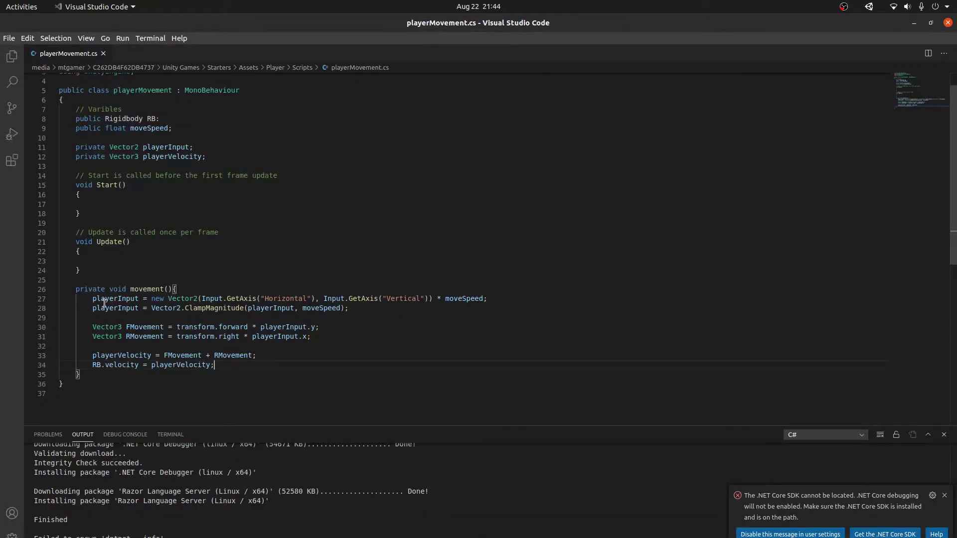
Step: Call movement() inside Update(), save, and recheck the second line-8 error in Unity's Console
click(105, 270)
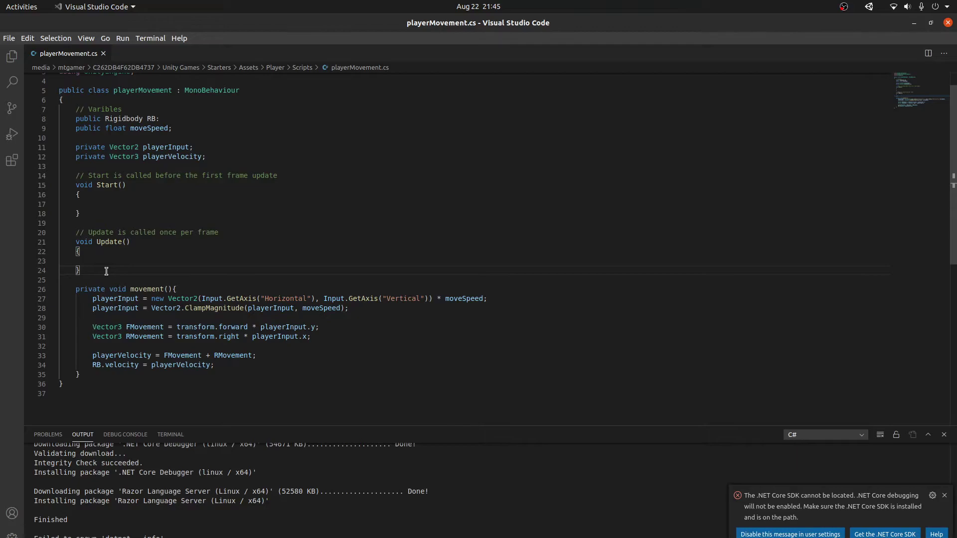
click(192, 262)
text(movement();)
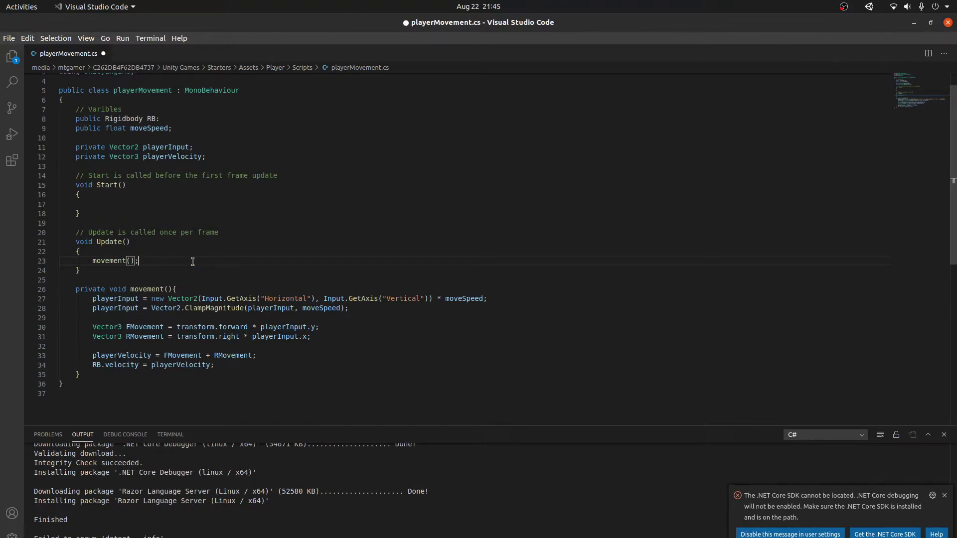
key(ctrl+s)
key(alt+Tab)
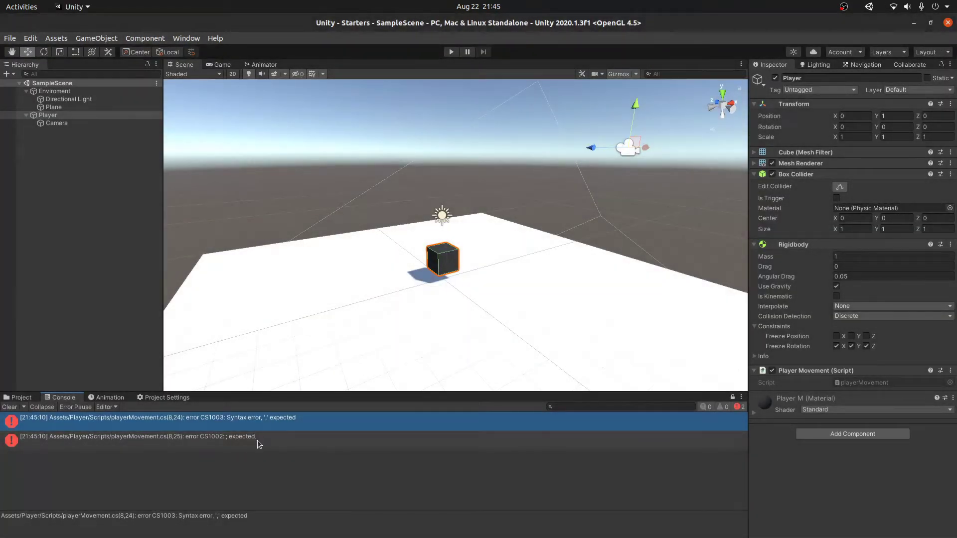
click(256, 439)
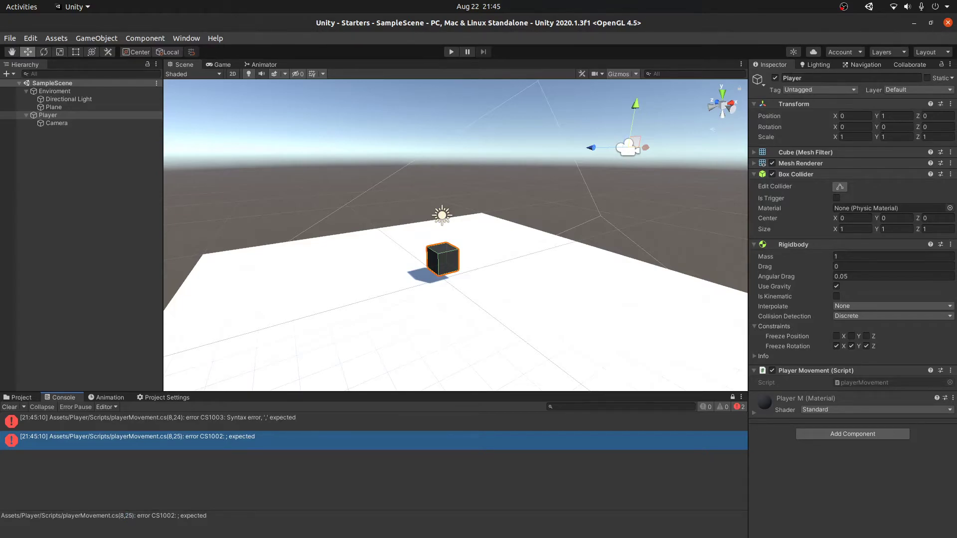
Step: Review the RB declaration on line 8, then open the script from Unity's CS1003 error
key(alt+Tab)
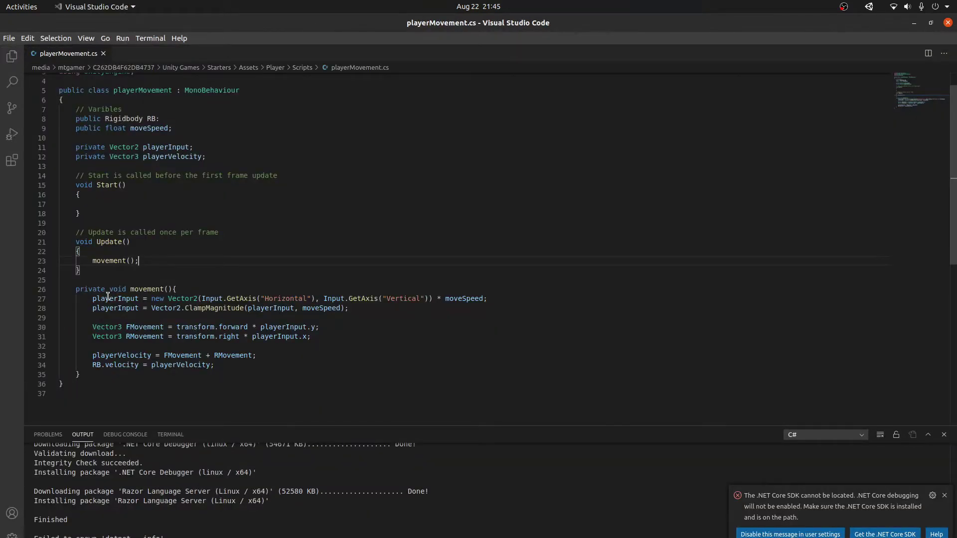
scroll(126, 175, up, 1)
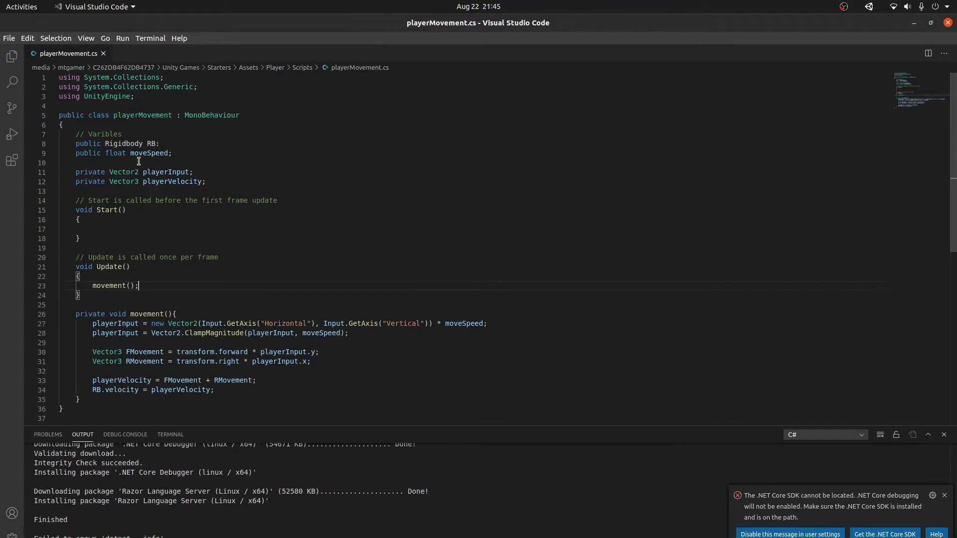
click(173, 144)
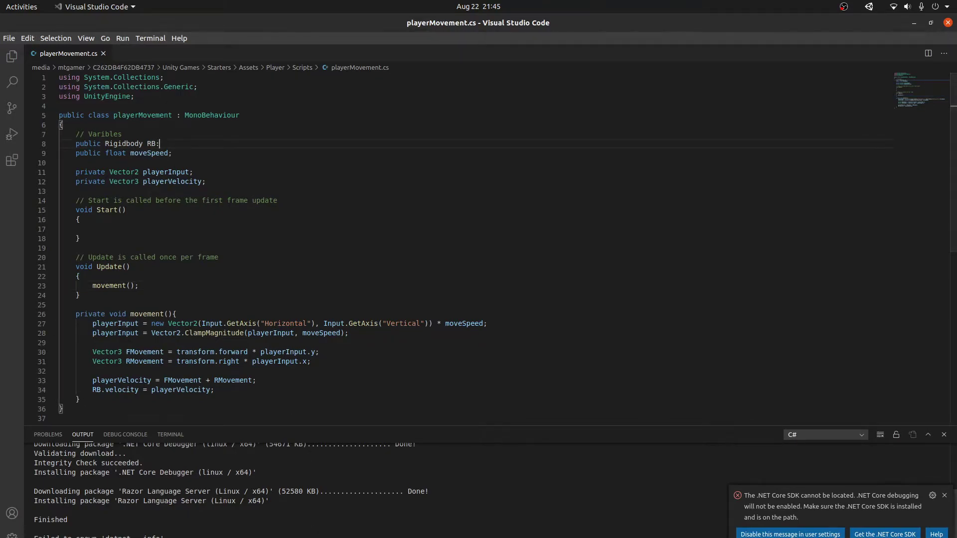
key(alt+Tab)
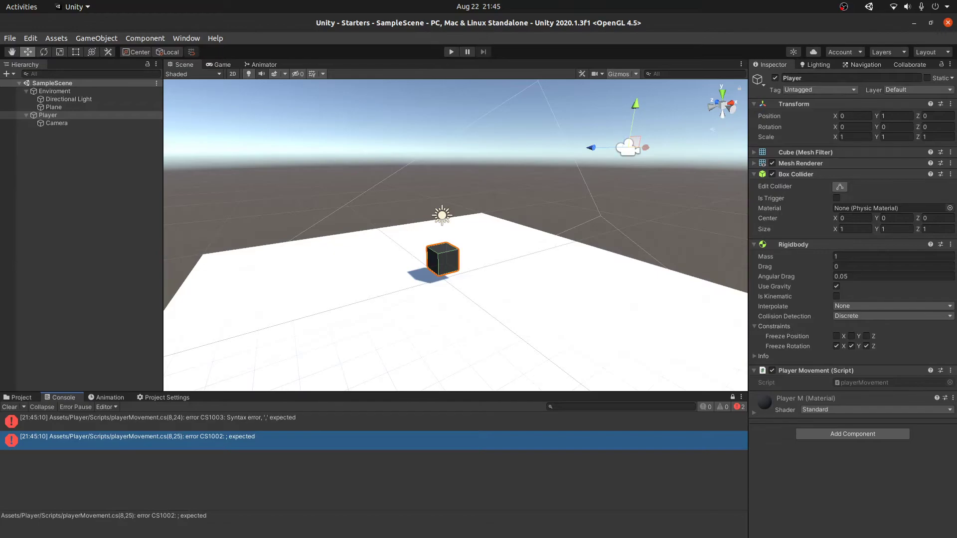
click(201, 425)
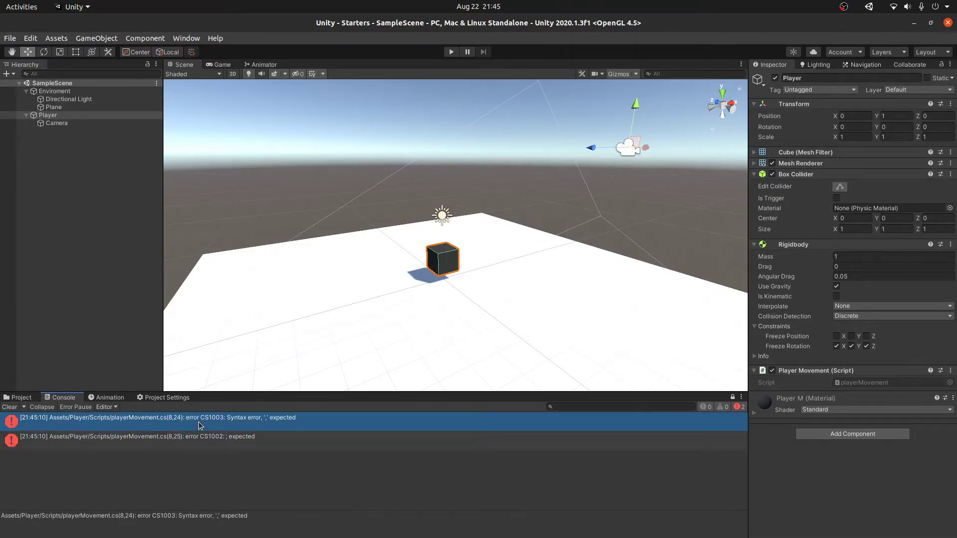
double_click(200, 425)
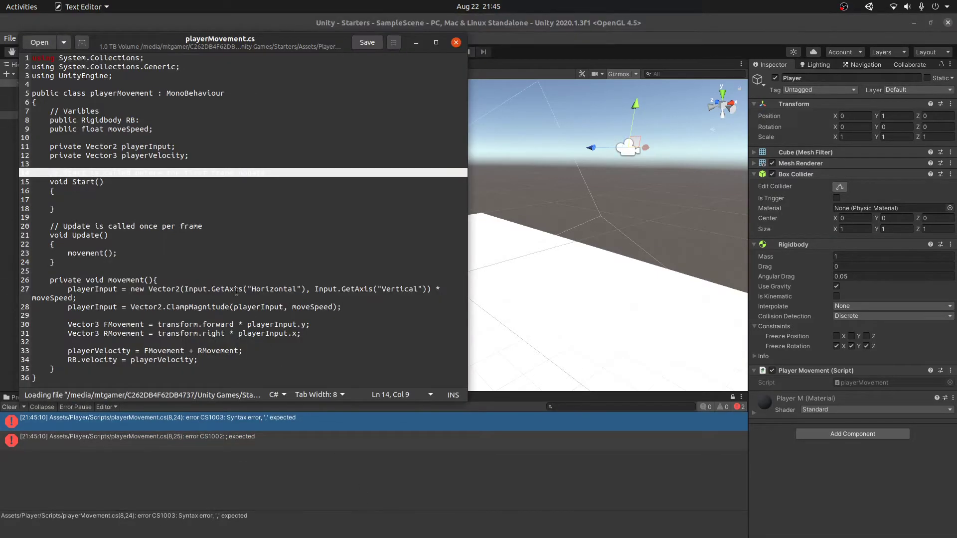
Step: Place the caret in the opened script, then send the text editor window behind Unity
click(195, 174)
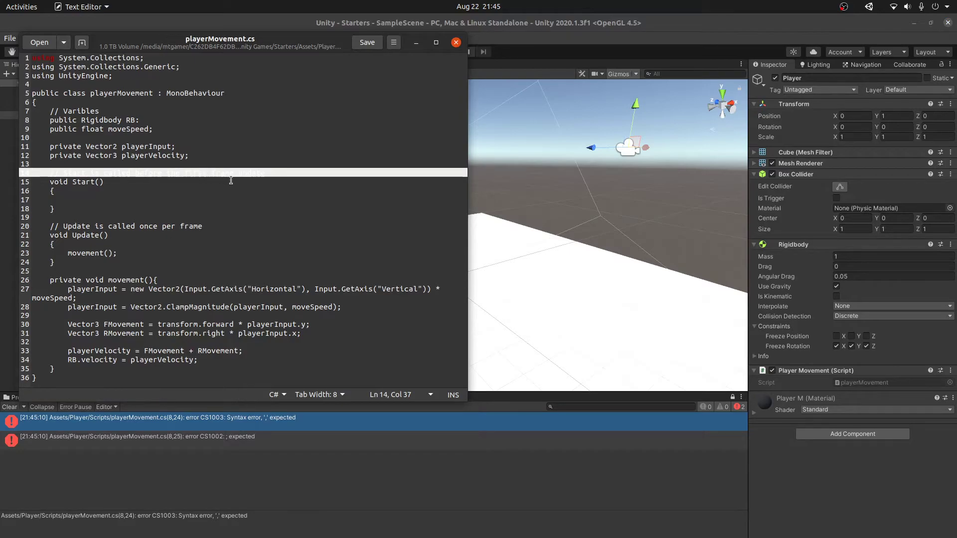
click(264, 460)
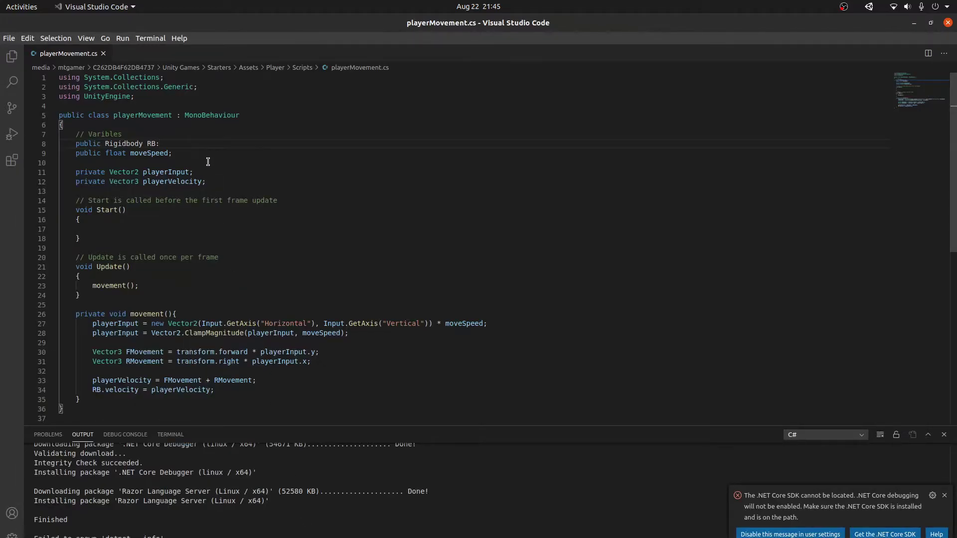
Step: Adjust the line break after movement()'s opening brace and save the script
click(176, 314)
key(Return)
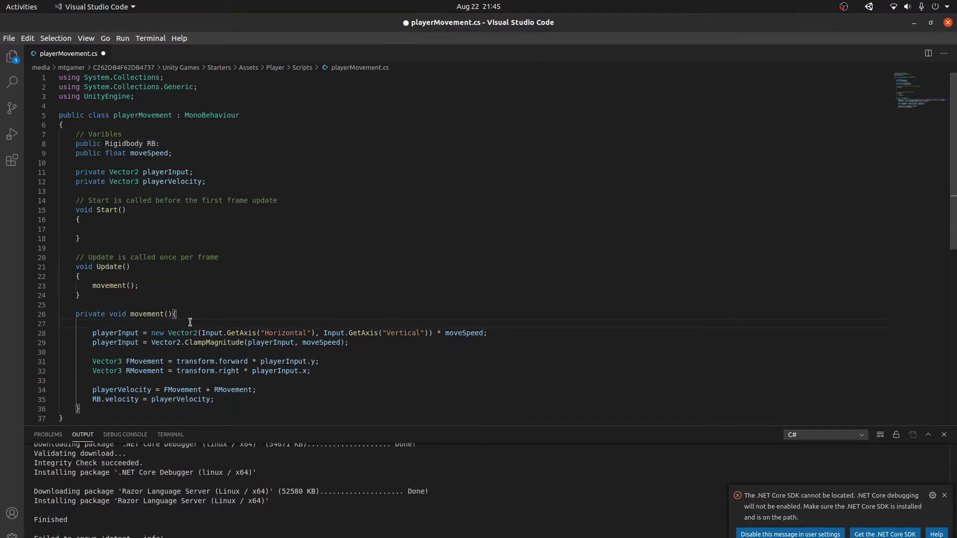
key(BackSpace)
key(ctrl+s)
Step: Recompile in Unity, reopen the CS1003 error, and examine the Rigidbody declaration on line 8
key(alt+Tab)
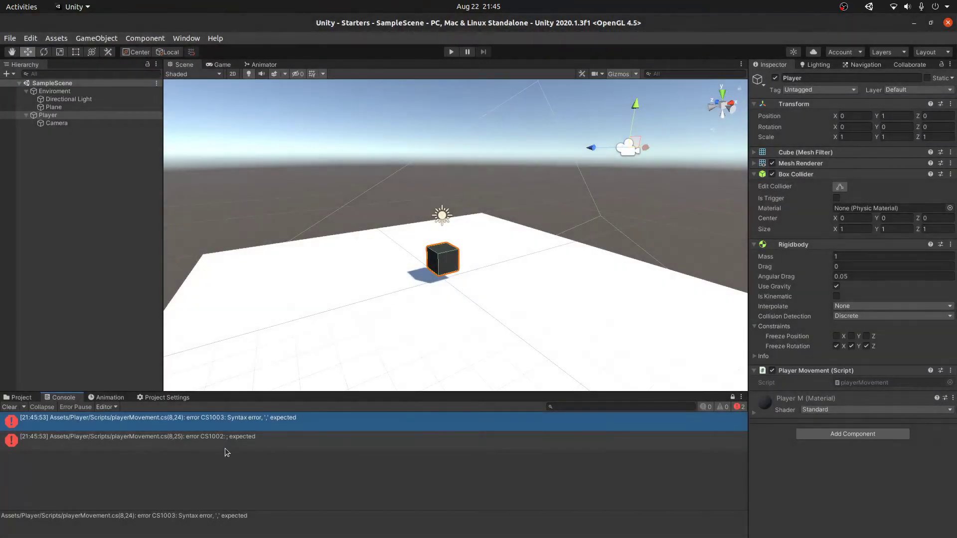
click(229, 444)
click(228, 428)
double_click(228, 427)
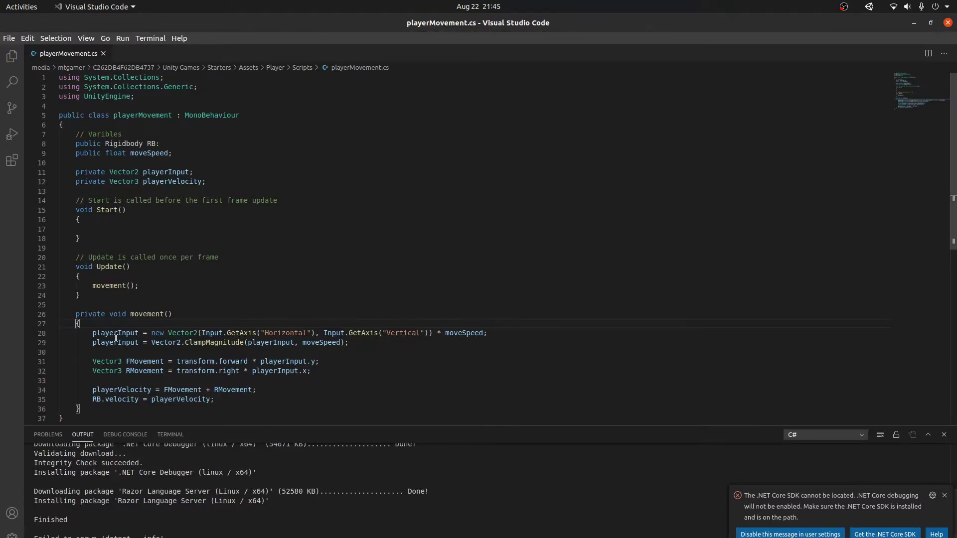
click(106, 298)
click(104, 306)
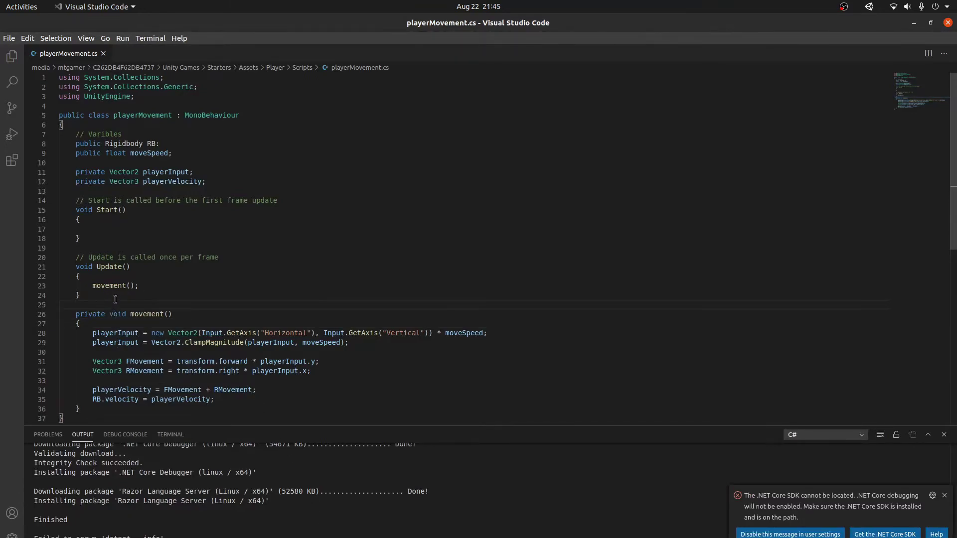
click(196, 148)
double_click(133, 144)
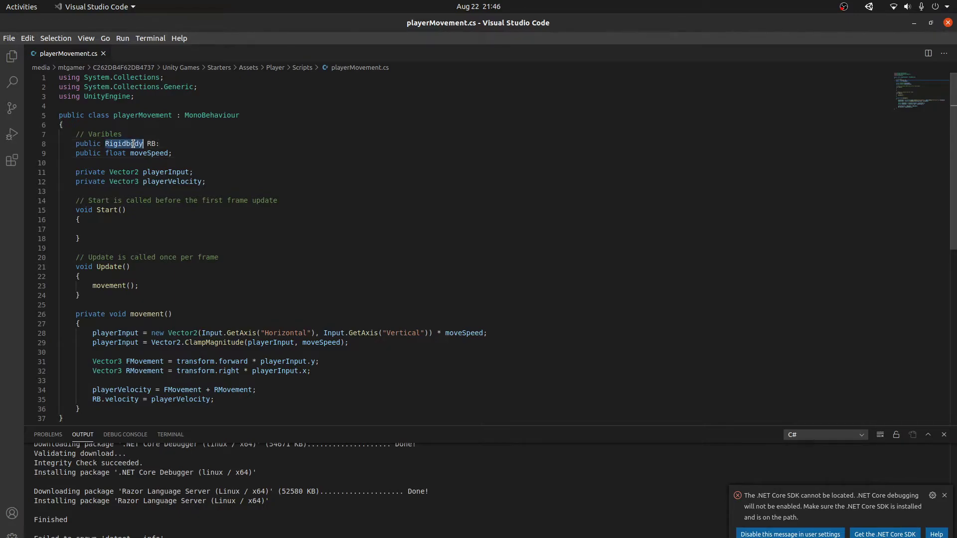
key(alt+Tab)
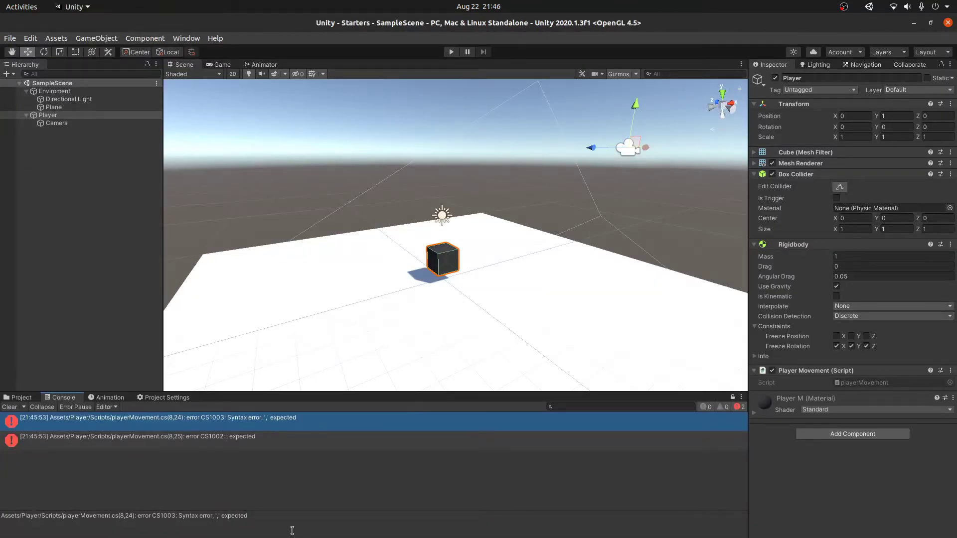
Step: Open the script from the syntax error, inspect lines 1, 18 and 8, then close that editor
double_click(272, 418)
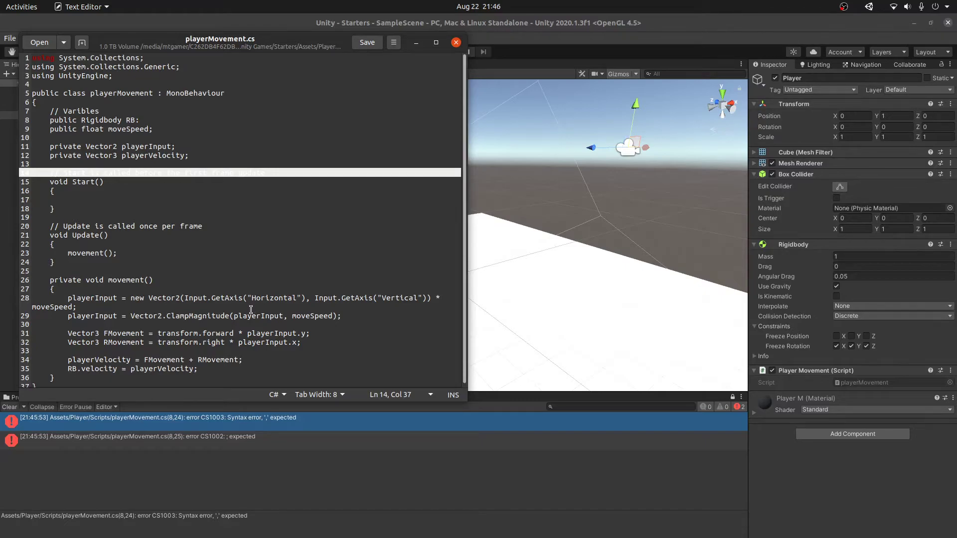
double_click(43, 58)
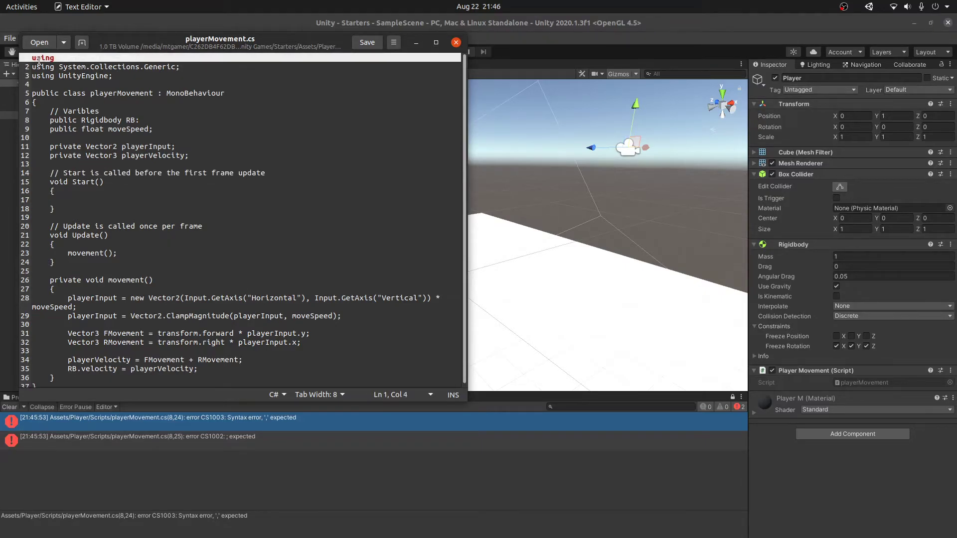
click(227, 205)
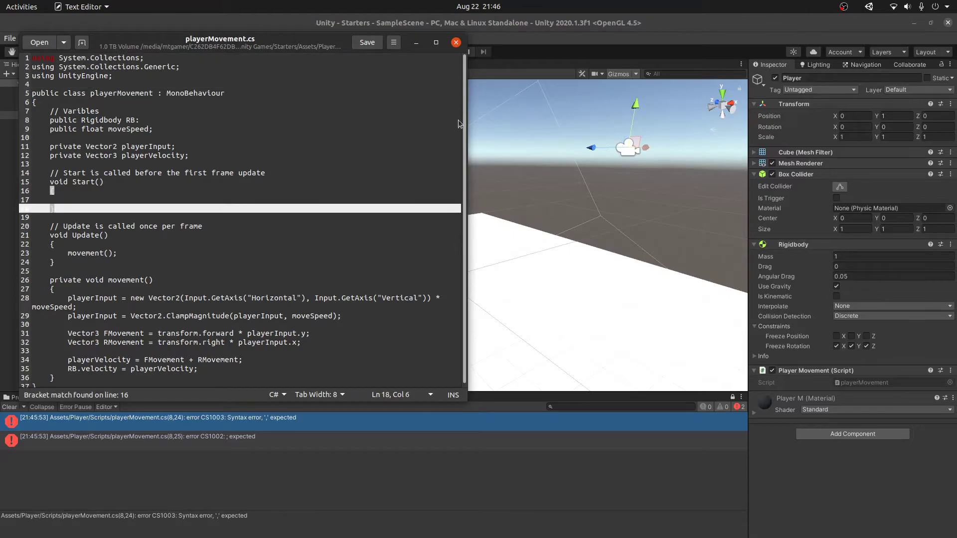
click(184, 121)
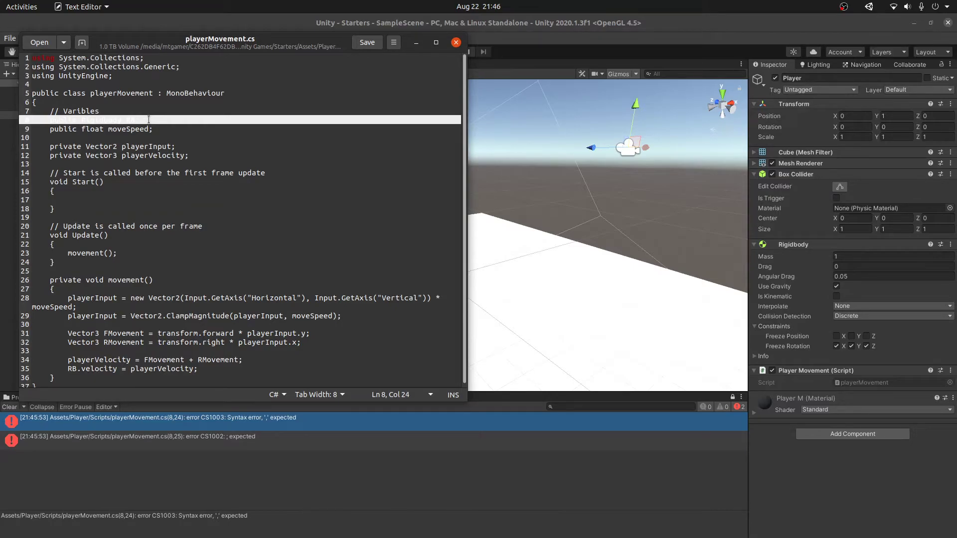
click(456, 42)
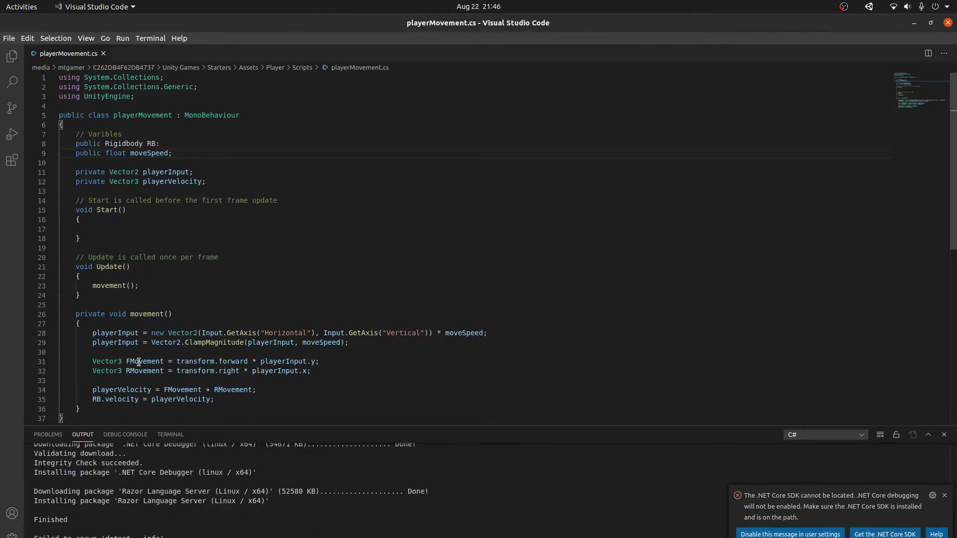
Step: Replace lines 8–36 with a test public float field, save, and check it in Unity
drag(89, 412, 77, 143)
key(ctrl+c)
text(p)
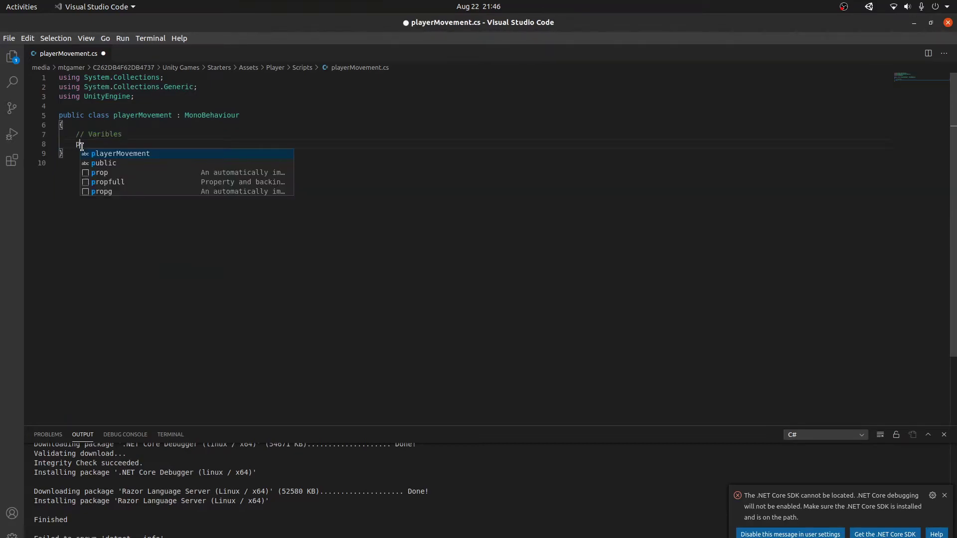
text(ublic float sopeed)
key(BackSpace)
key(BackSpace)
key(BackSpace)
key(BackSpace)
text(meSpeed)
key(ctrl+s)
key(alt+Tab)
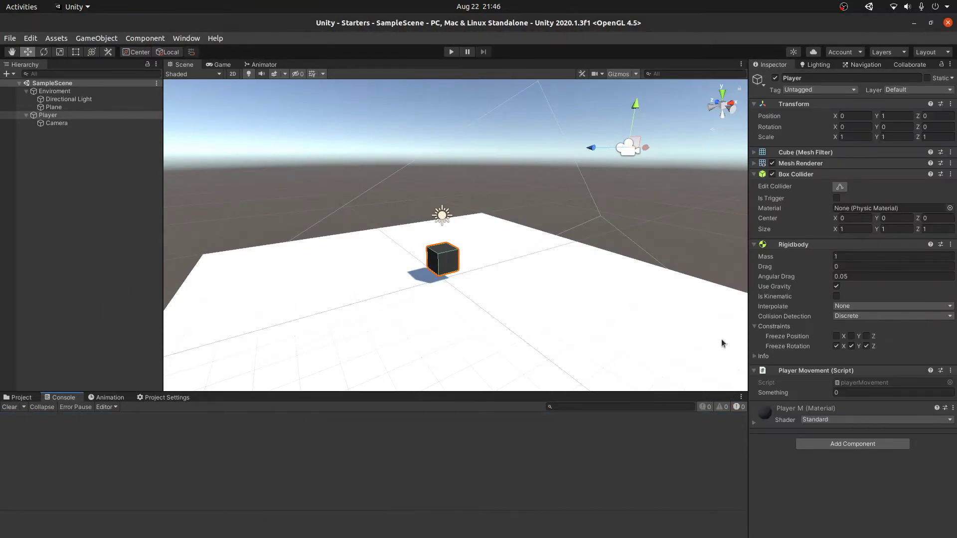
key(alt+Tab)
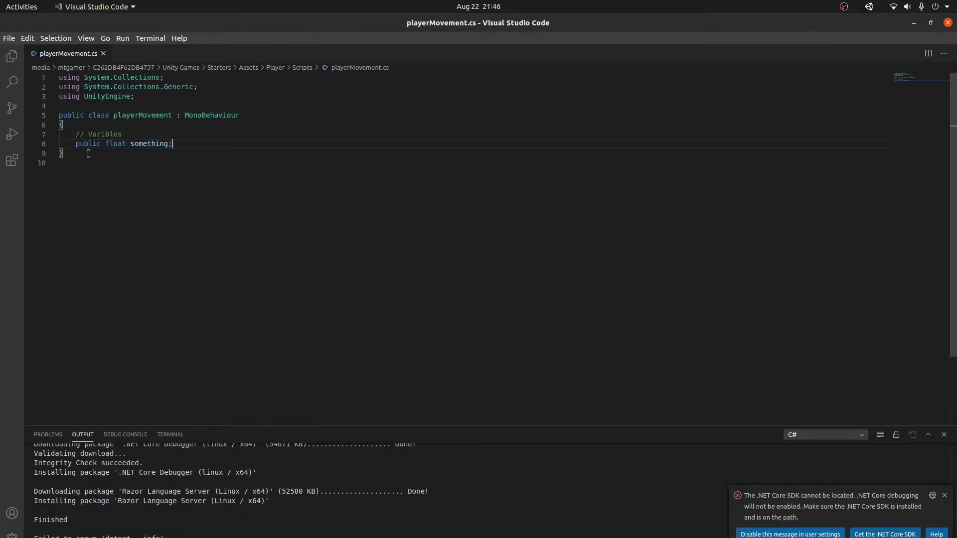
Step: Paste the original movement code back over the test field and save
drag(205, 143, 77, 139)
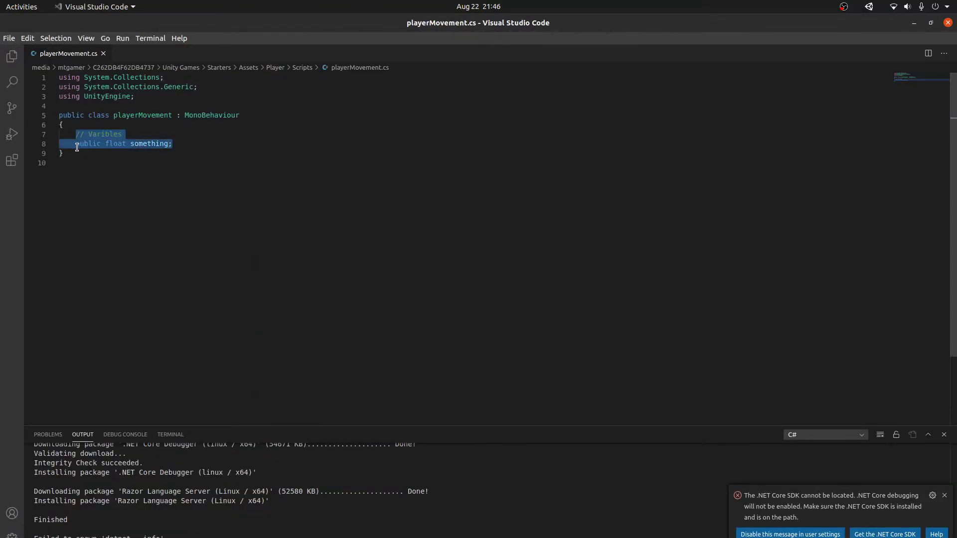
click(77, 144)
drag(176, 144, 76, 143)
key(ctrl+v)
scroll(126, 338, down, 1)
key(ctrl+s)
Step: Delete everything from line 11 to 36 after moveSpeed, save, and recompile in Unity
drag(88, 384, 76, 146)
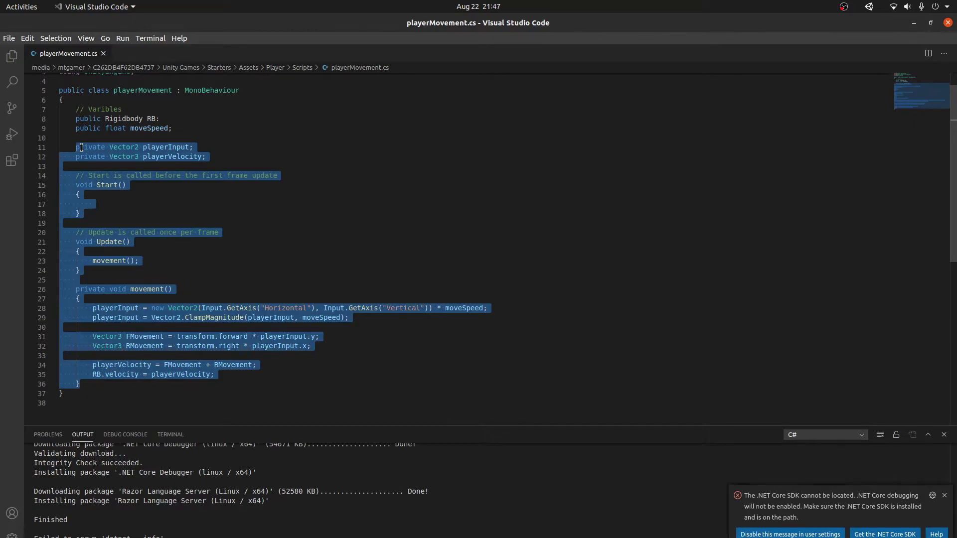
key(BackSpace)
key(BackSpace)
key(BackSpace)
key(BackSpace)
key(ctrl+s)
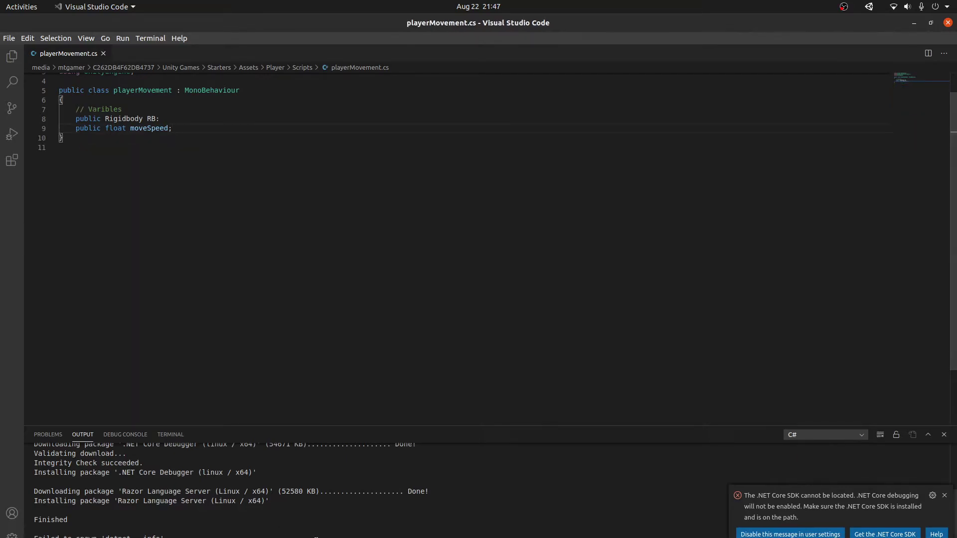
key(alt+Tab)
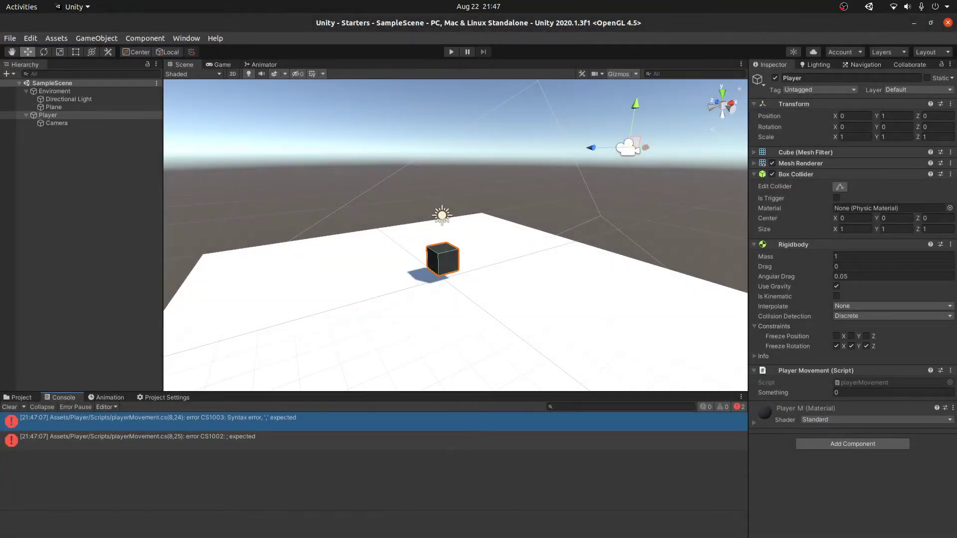
Step: Undo the deletion to restore the movement code below the field declarations
key(alt+Tab)
key(ctrl+z)
key(ctrl+z)
key(ctrl+z)
key(ctrl+z)
key(ctrl+z)
key(Down)
scroll(214, 162, up, 1)
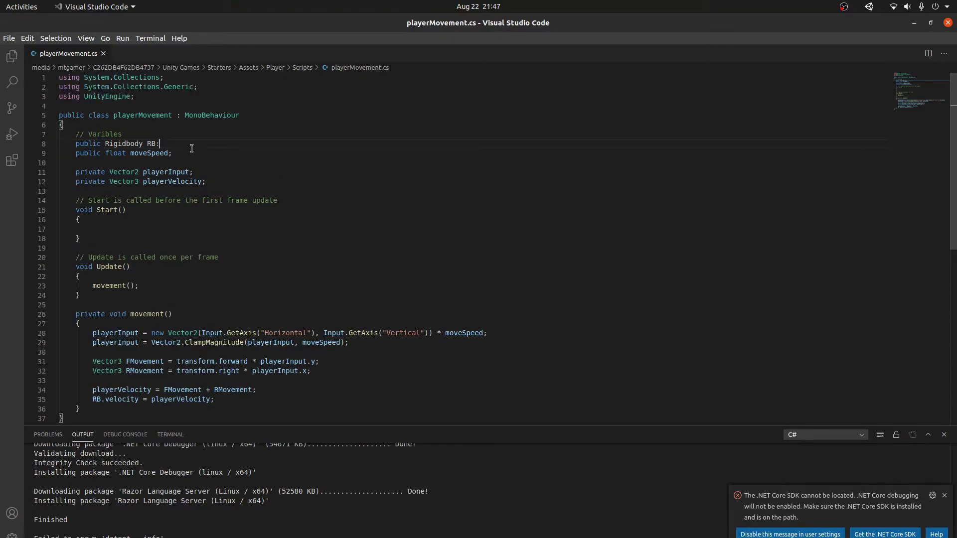
Step: Retype 'Rigidbody' on line 8, save, and recompile in Unity
double_click(135, 145)
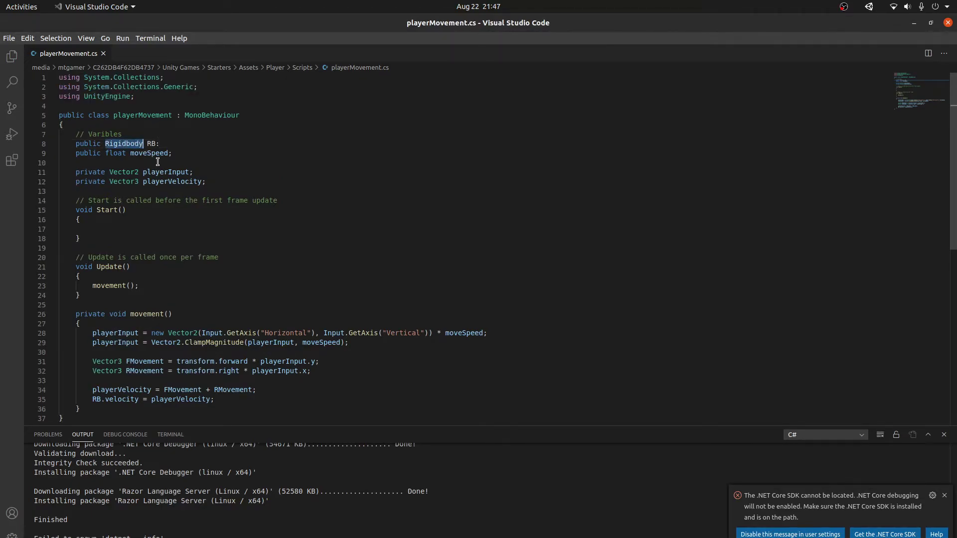
text(Rigdb)
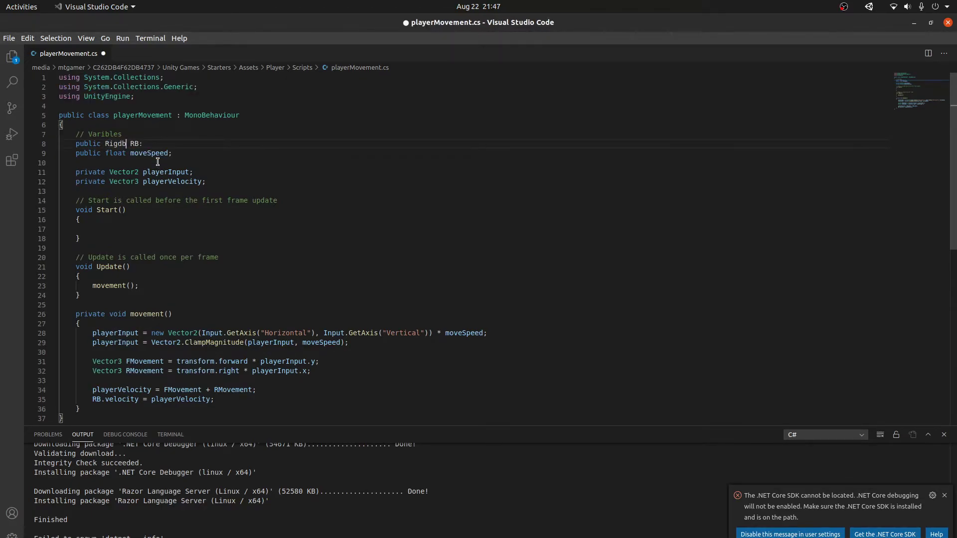
key(BackSpace)
key(BackSpace)
text(idbody)
key(ctrl+s)
click(187, 152)
click(188, 145)
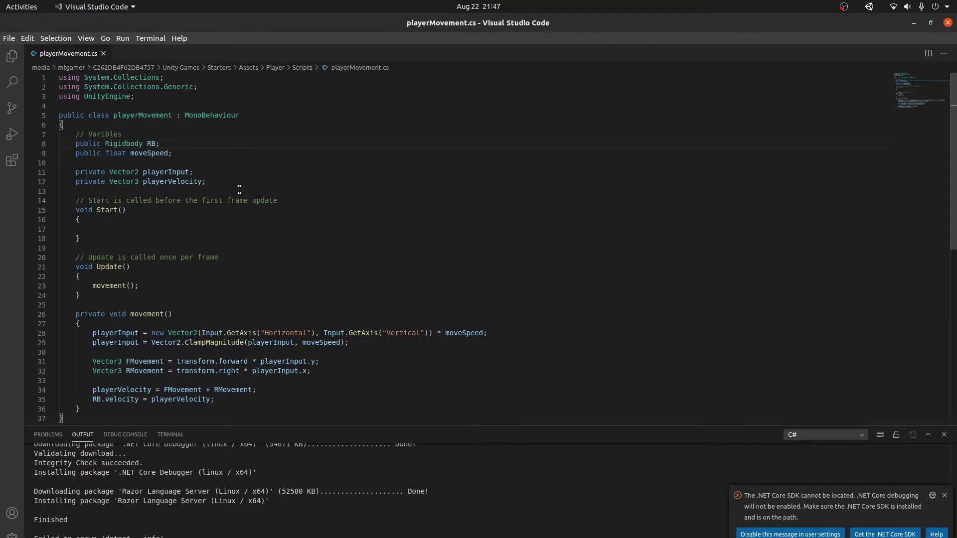
key(alt+Tab)
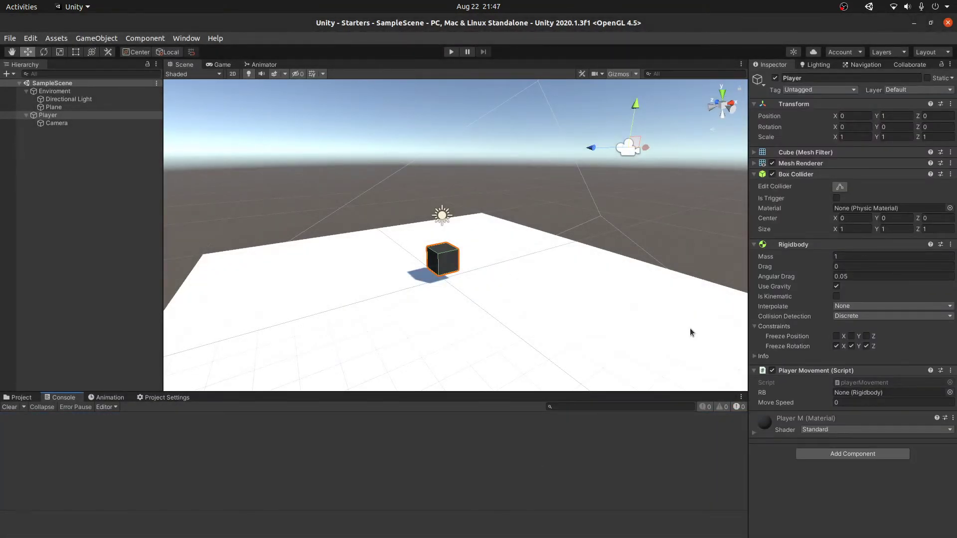
Step: Assign the Player's Rigidbody to the RB field, set Move Speed, and save the scene
drag(812, 247, 892, 395)
click(882, 402)
key(ctrl+s)
Step: Play the scene and drive the cube around with W, S and A
click(450, 52)
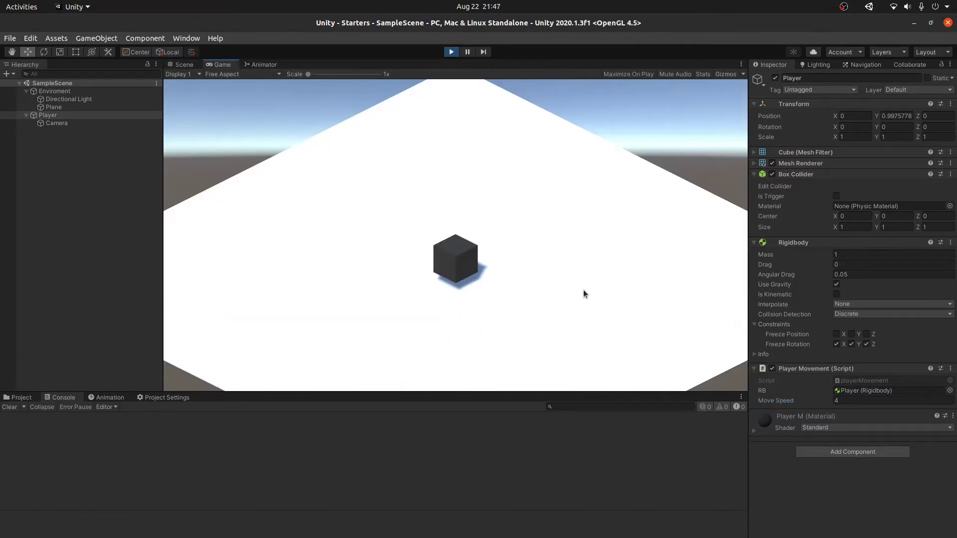
key(w)
key(s)
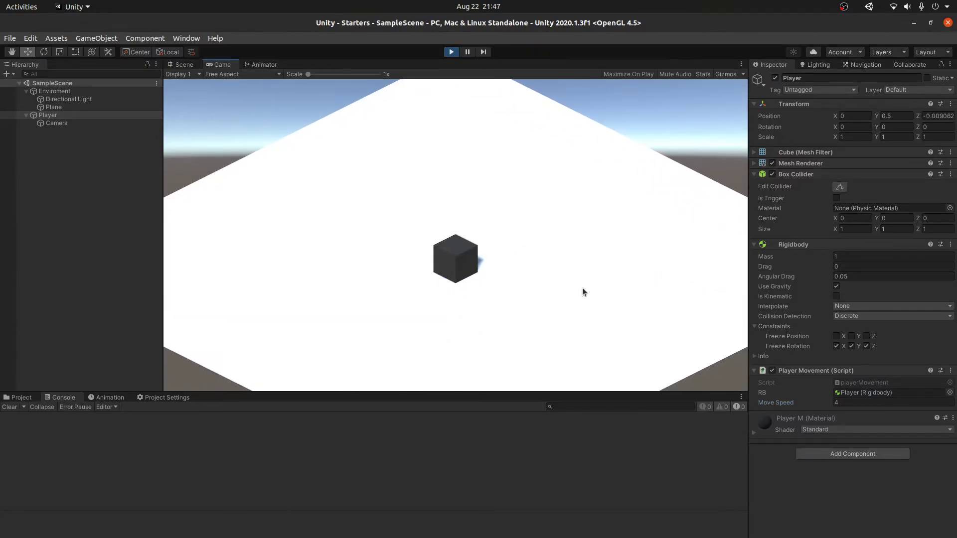
key(a)
key(w)
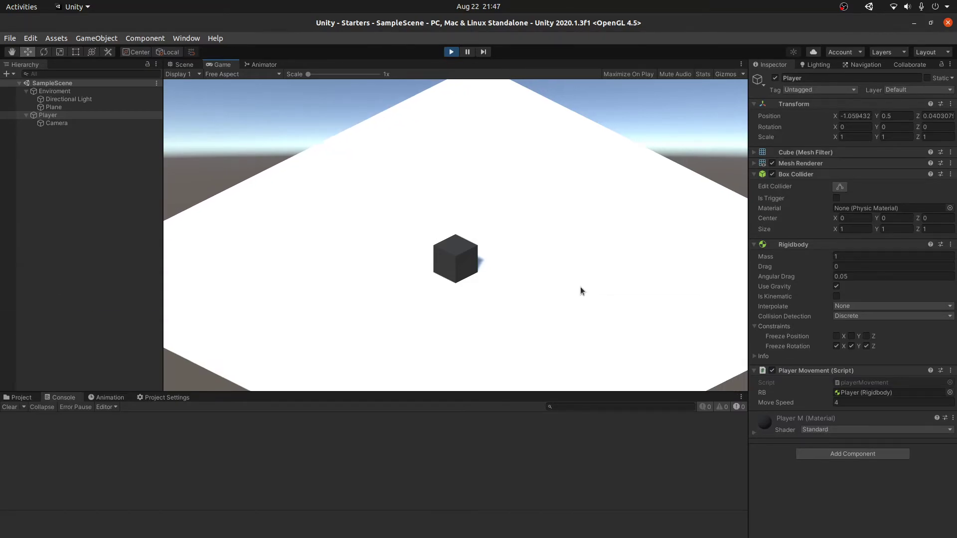
key(a)
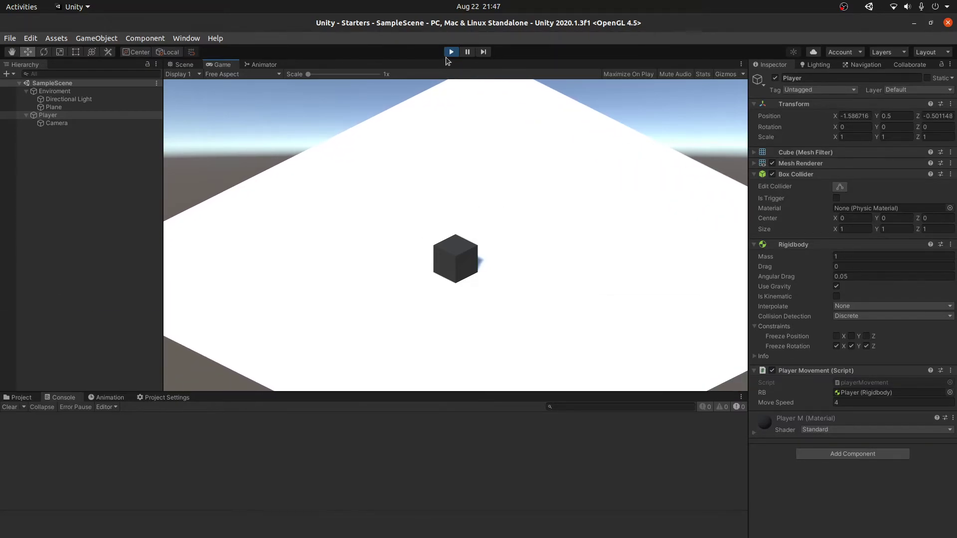
Step: Stop playing and replace line 35 with RB.AddForce(playerVelocity);, then save
click(451, 52)
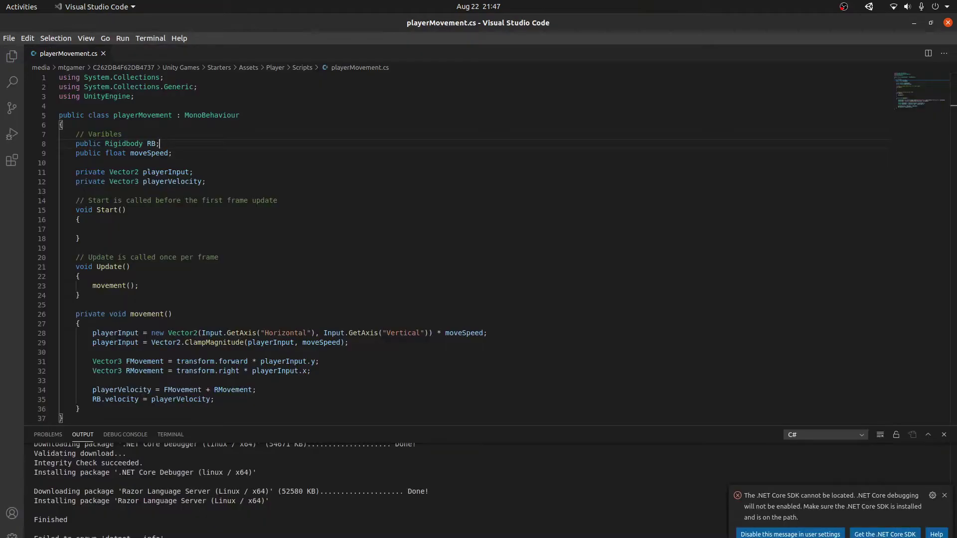
scroll(248, 408, down, 2)
scroll(248, 408, down, 1)
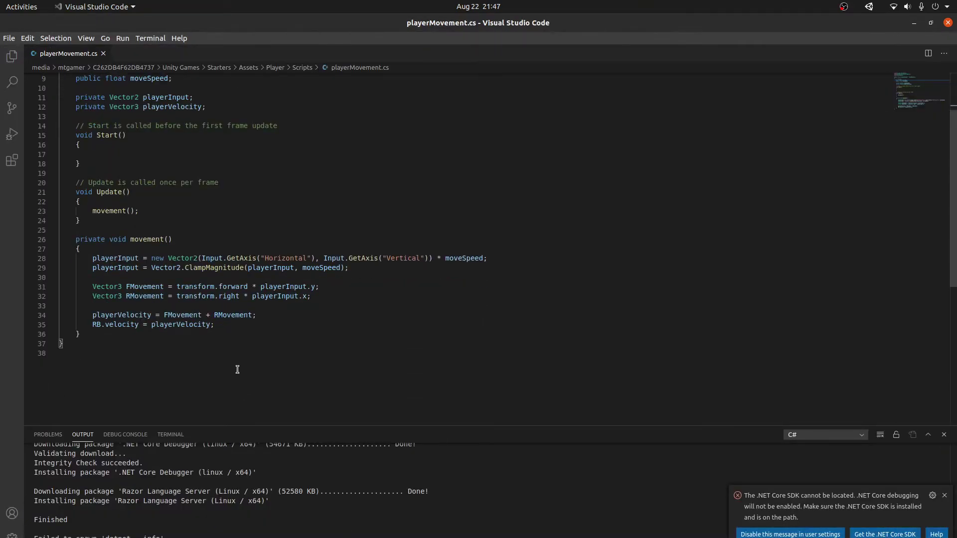
drag(225, 325, 93, 325)
text(R)
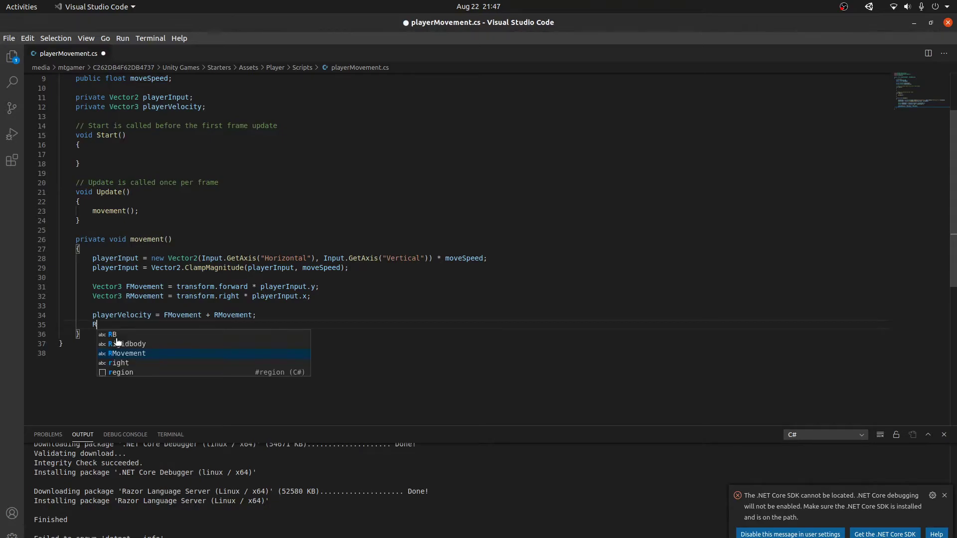
text(B.Add)
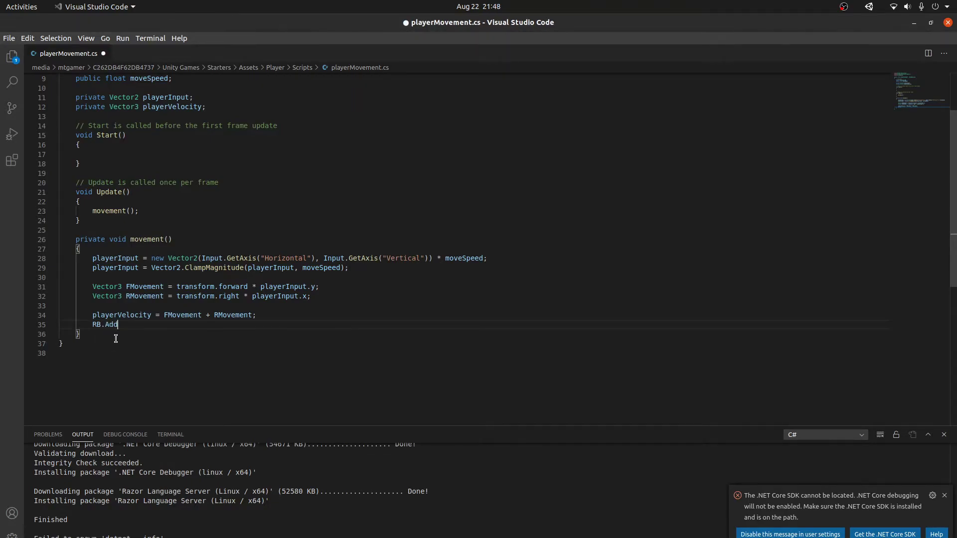
text(FOorce()playerVelocity);)
key(ctrl+s)
Step: Start a new line RB.velocity = Vector3.ClampMagnitude( below the AddForce call
key(Return)
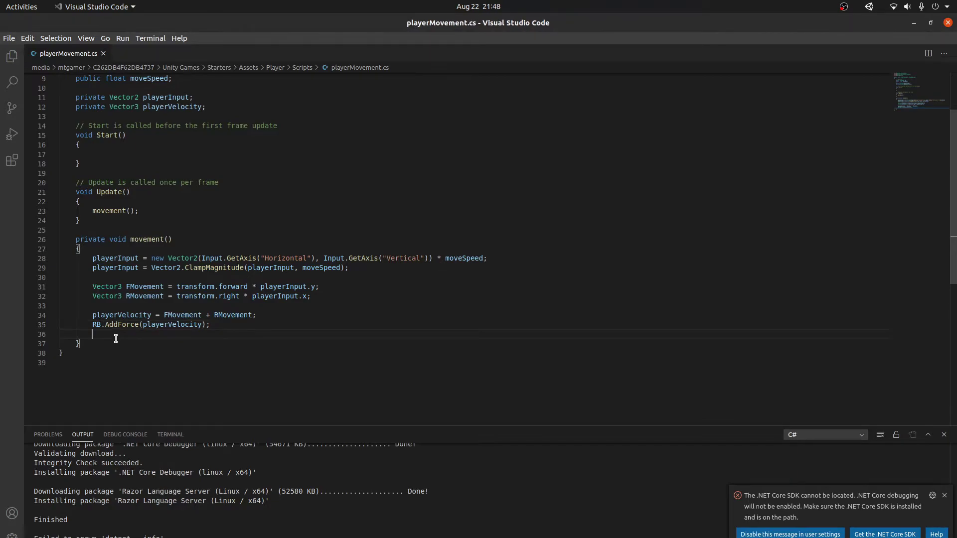
text(RB.v)
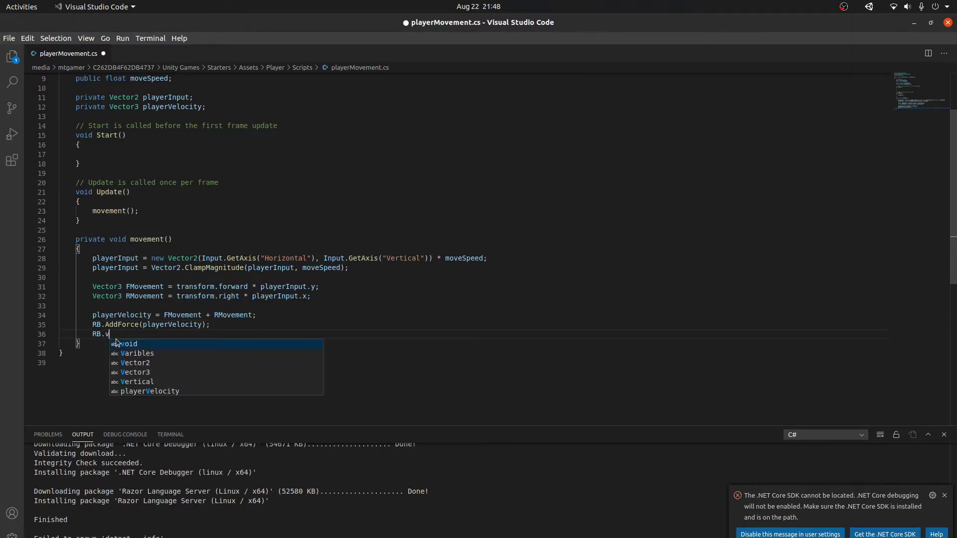
text(eloc)
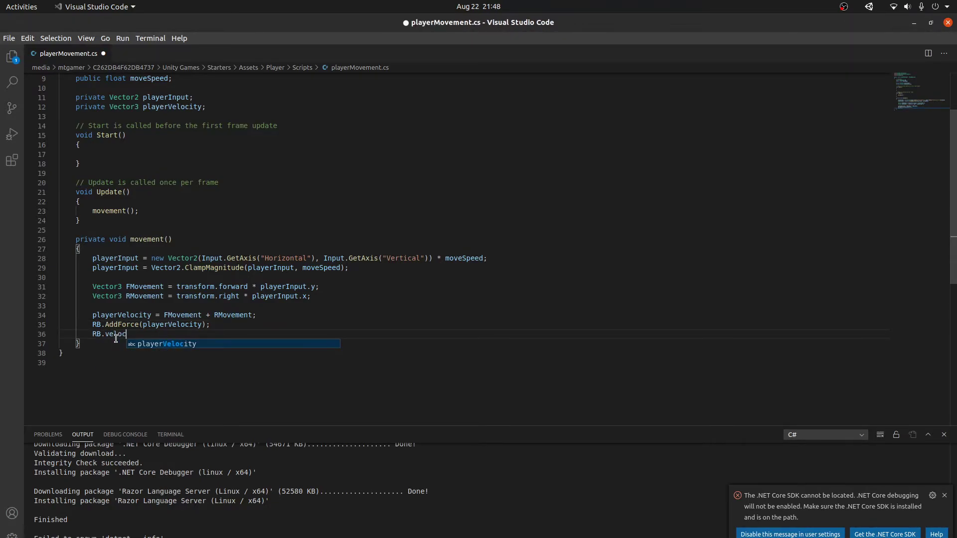
text(ity = V)
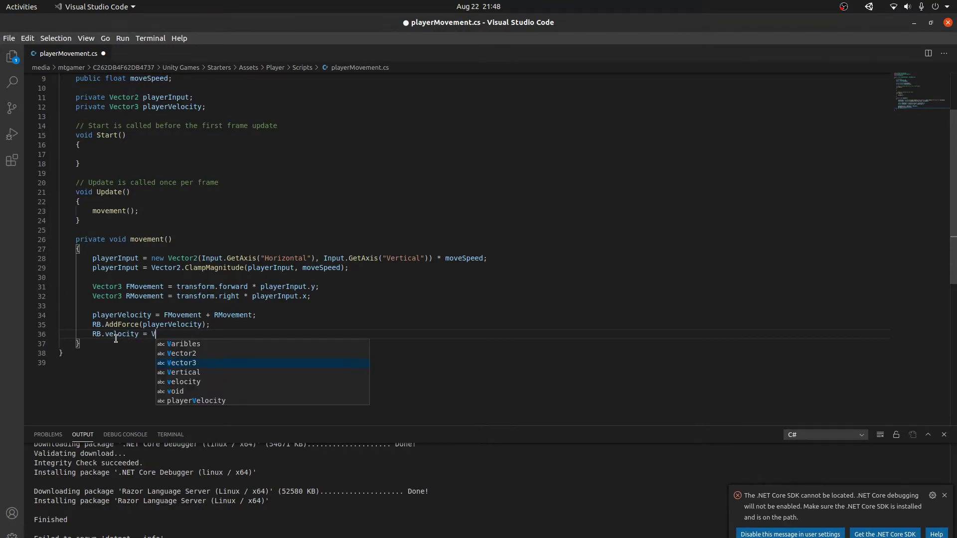
text(ector3.Clamp)
key(Tab)
text(()
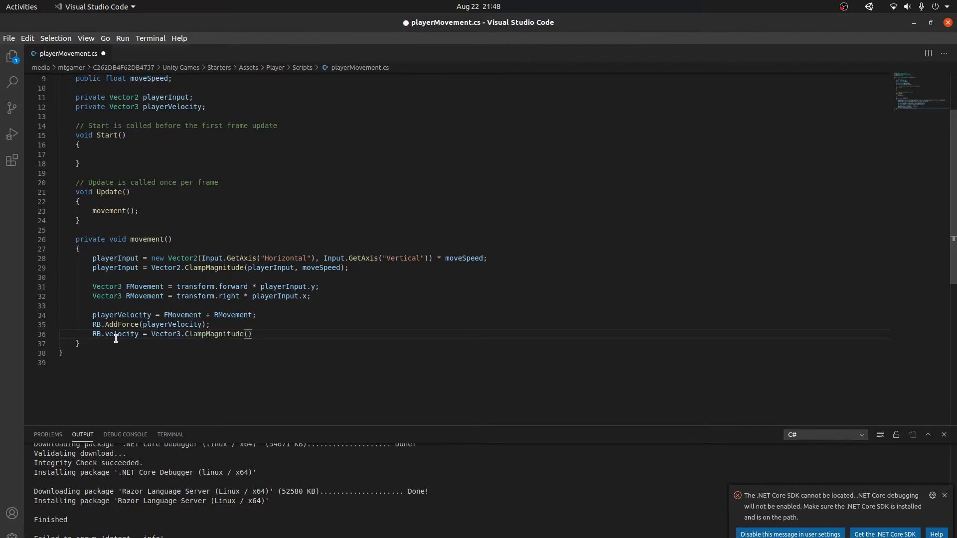
key(ctrl+s)
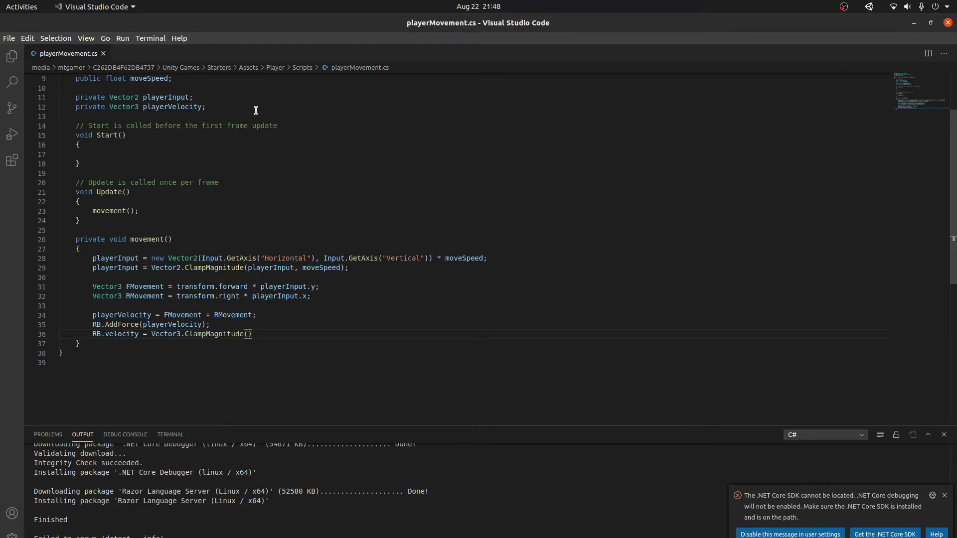
Step: Declare a terminalVelocity float alongside moveSpeed and save
scroll(248, 113, up, 2)
click(198, 120)
click(200, 127)
key(Left)
text(, ter)
text(minalVelocit)
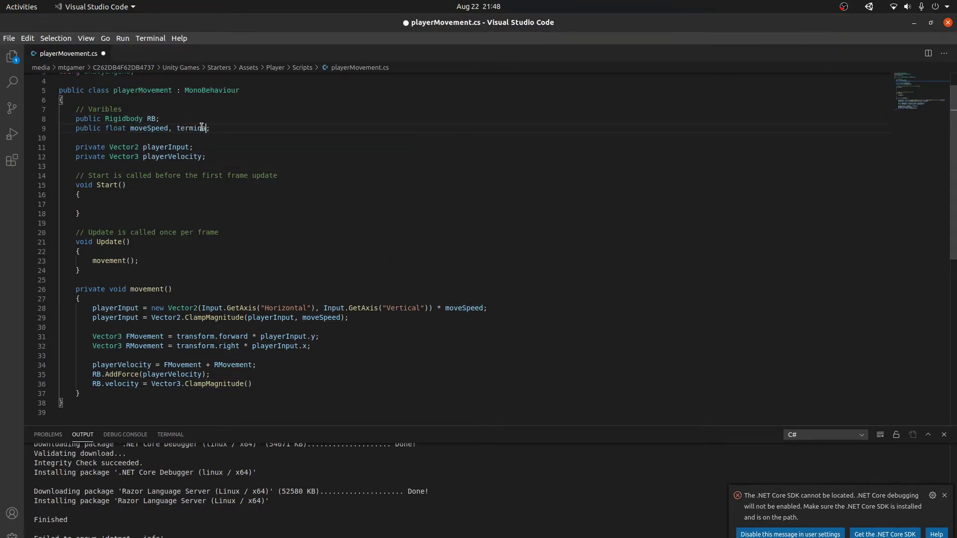
text(y)
key(ctrl+s)
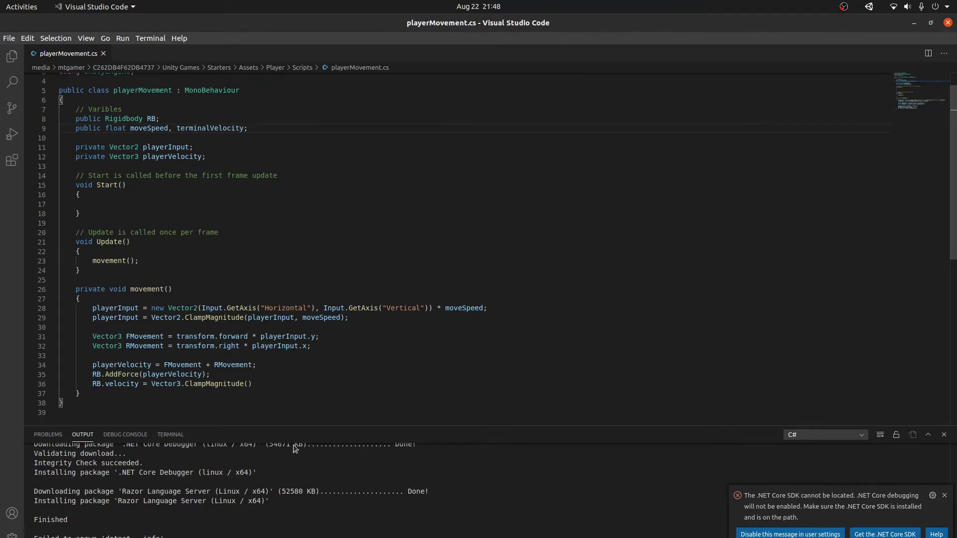
Step: Complete ClampMagnitude with RB.velocity, terminalVelocity and a closing semicolon, then save
scroll(202, 127, down, 2)
click(248, 333)
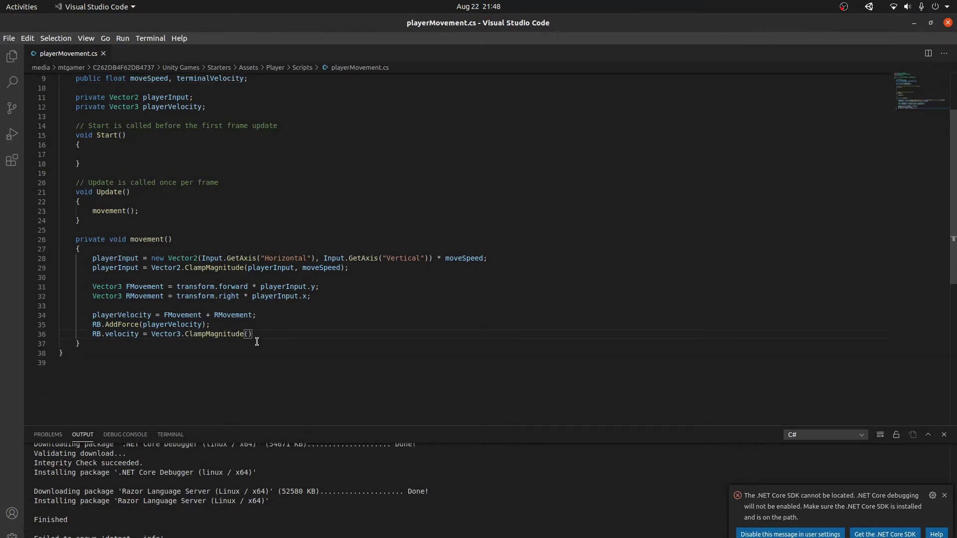
text(RB.velocity, terminalVelocity)
key(ctrl+s)
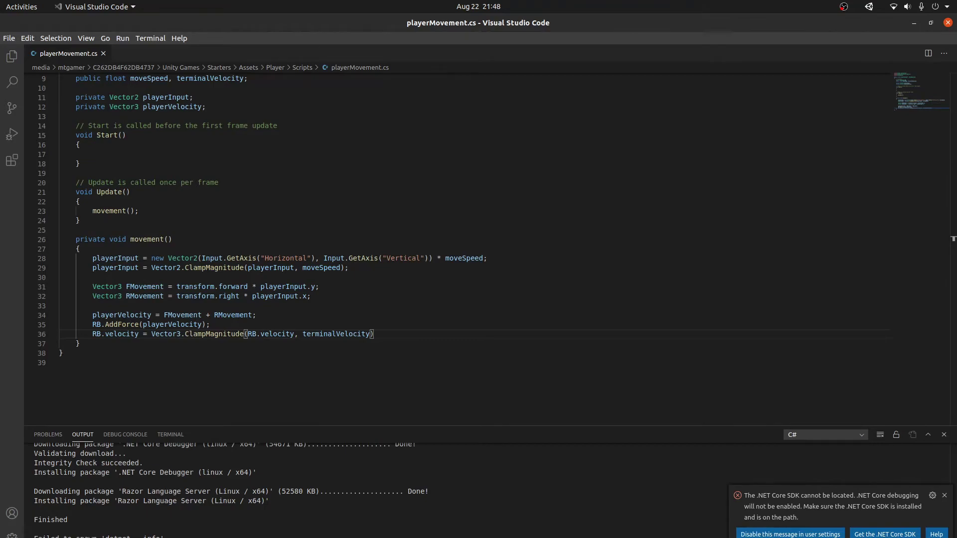
text(;)
key(ctrl+s)
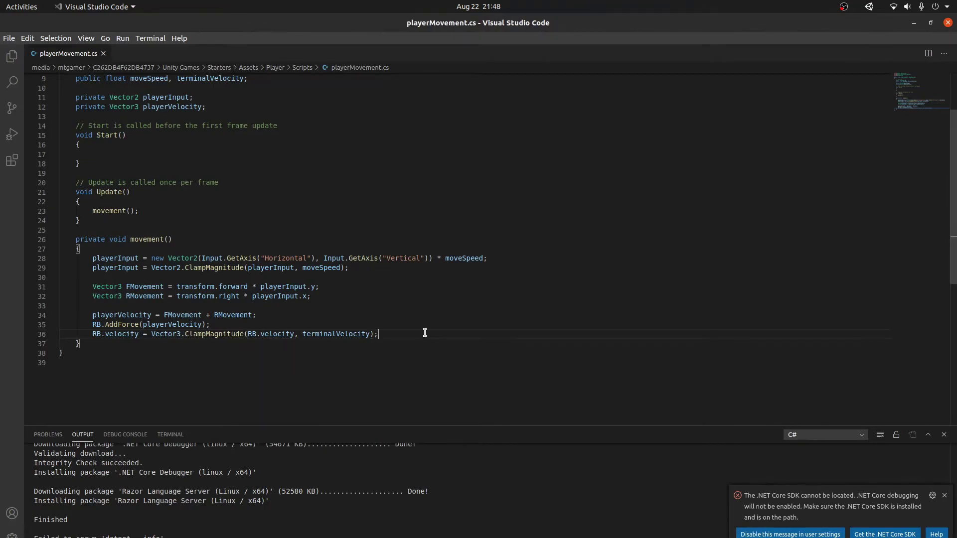
key(Down)
Step: In the running game, set Terminal Velocity to 10 and Move Speed to 60
key(alt+Tab)
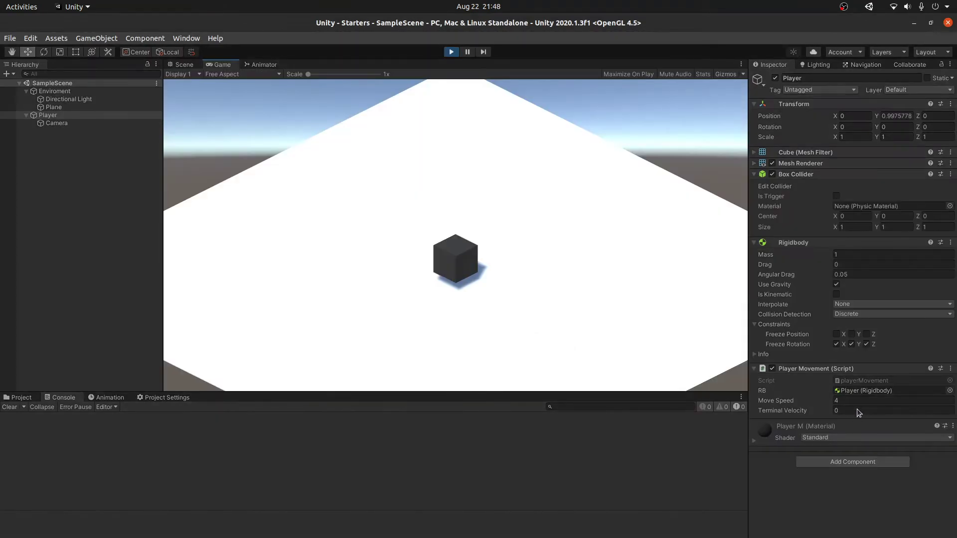
click(857, 413)
text(10)
key(Return)
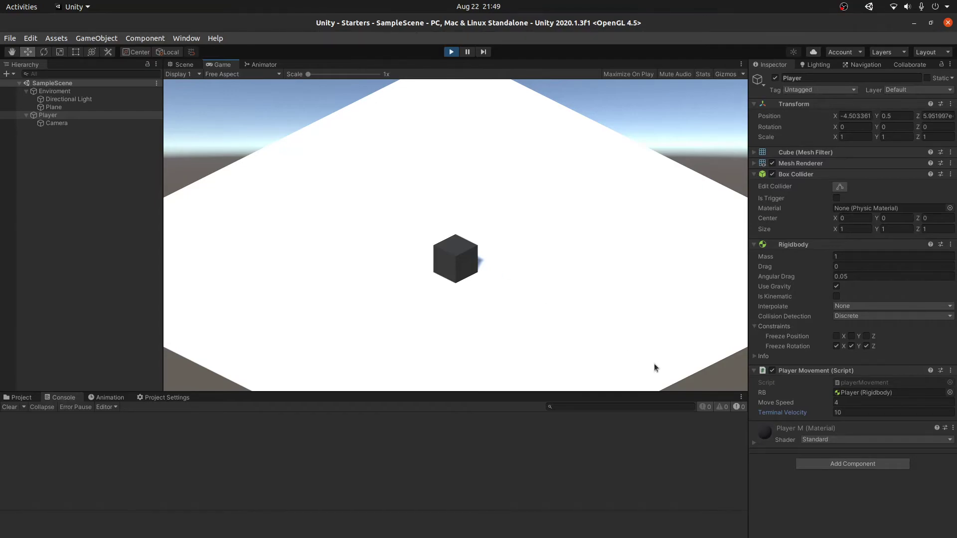
click(862, 402)
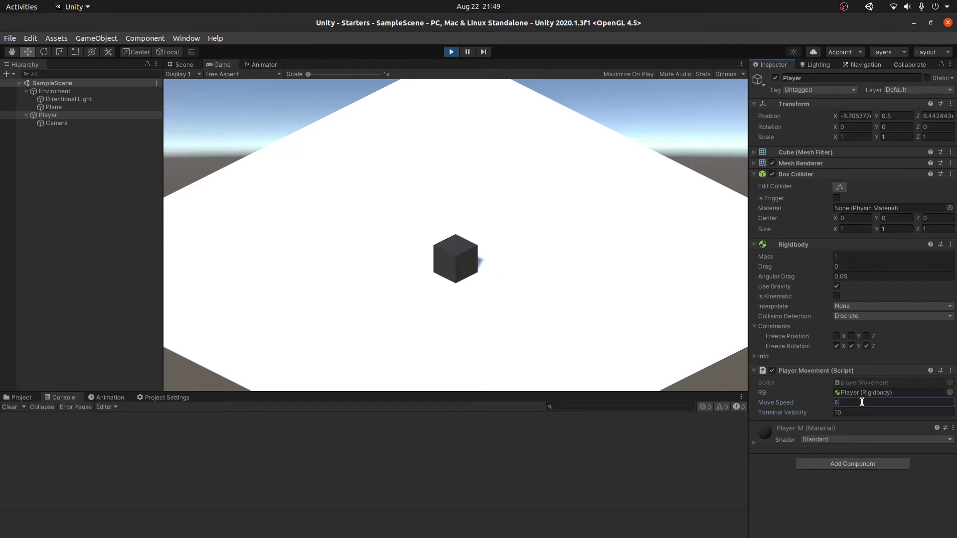
text(60)
key(Return)
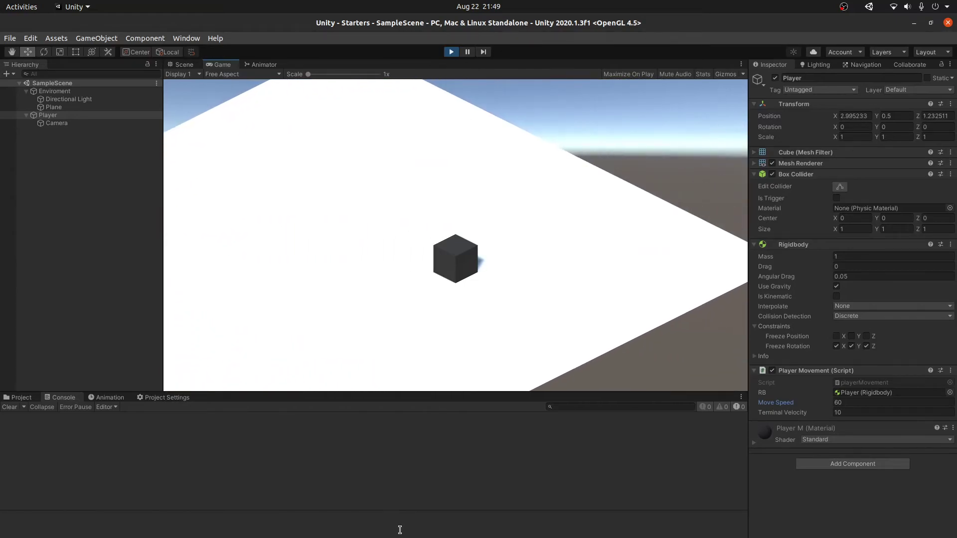
key(alt+Tab)
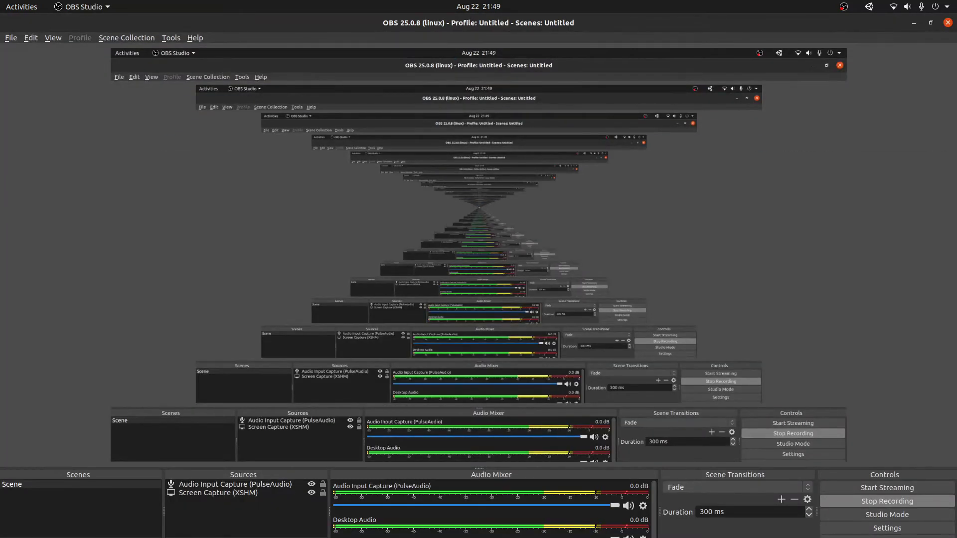
Step: Show Other Locations in Files, minimize it, and fly the Scene view camera around
key(alt+Tab)
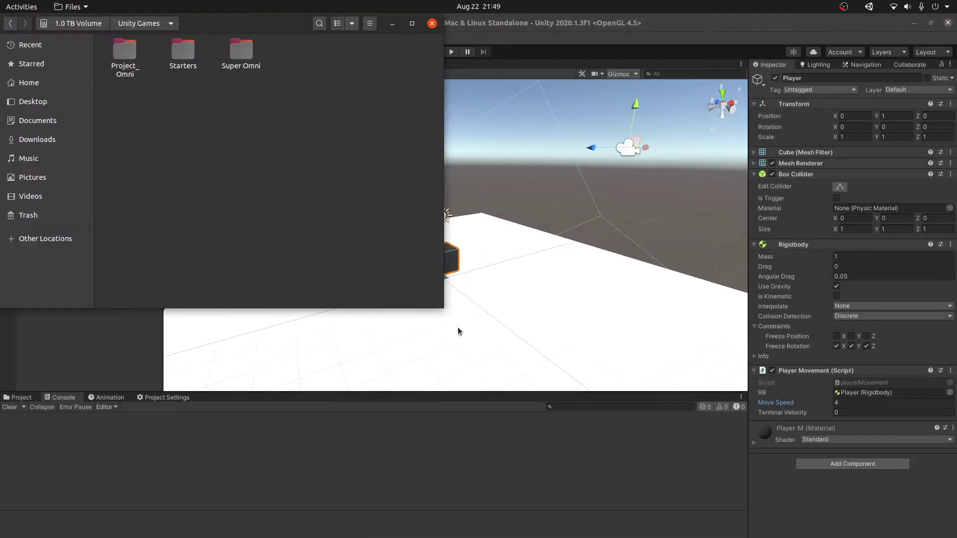
click(48, 238)
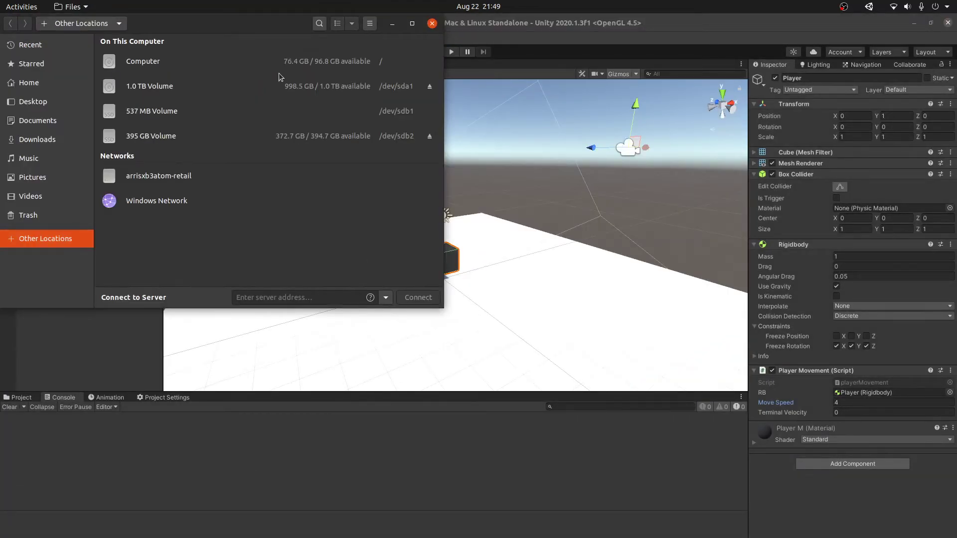
click(392, 24)
right_drag(558, 317, 316, 277)
key(d)
Step: Move Camera out from under Player to the Hierarchy root and show the Scripts folder
click(53, 123)
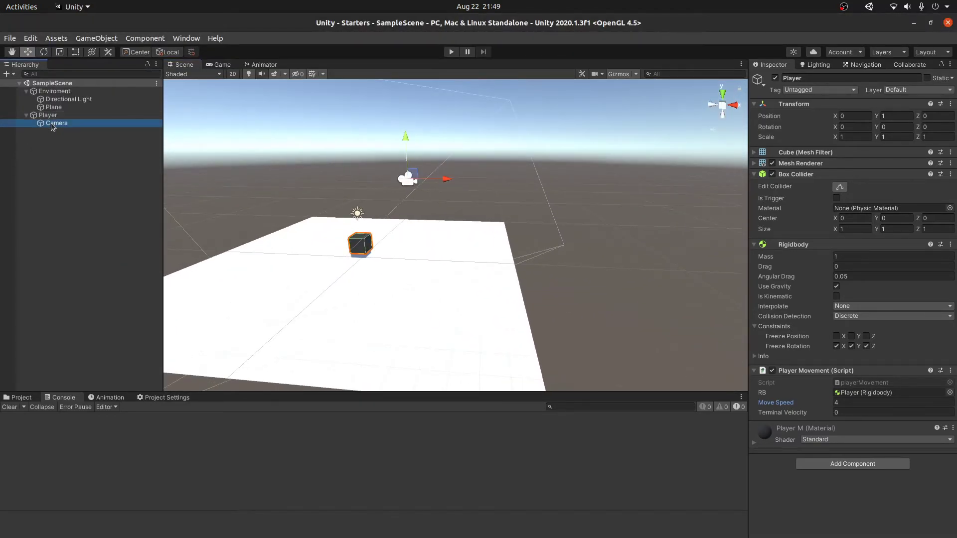
drag(53, 124, 96, 206)
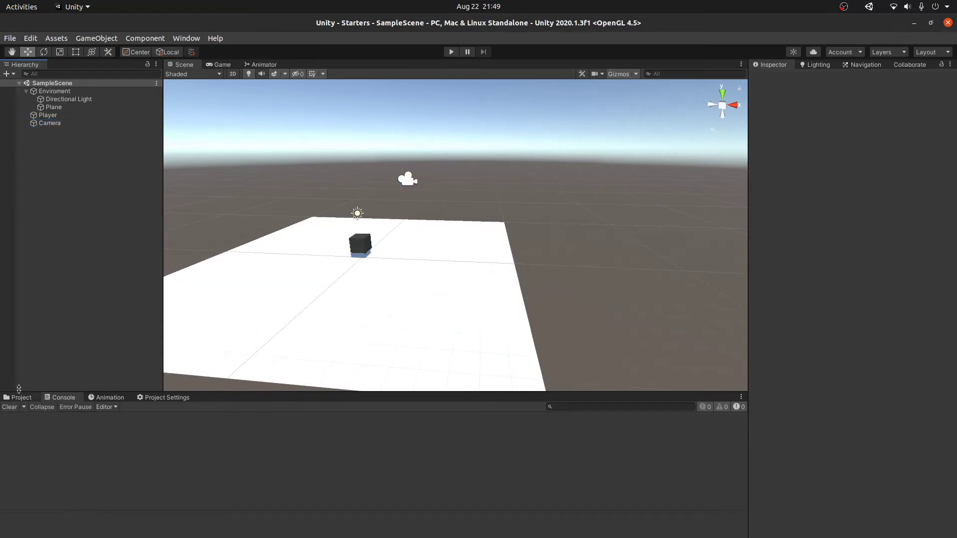
click(20, 405)
click(17, 397)
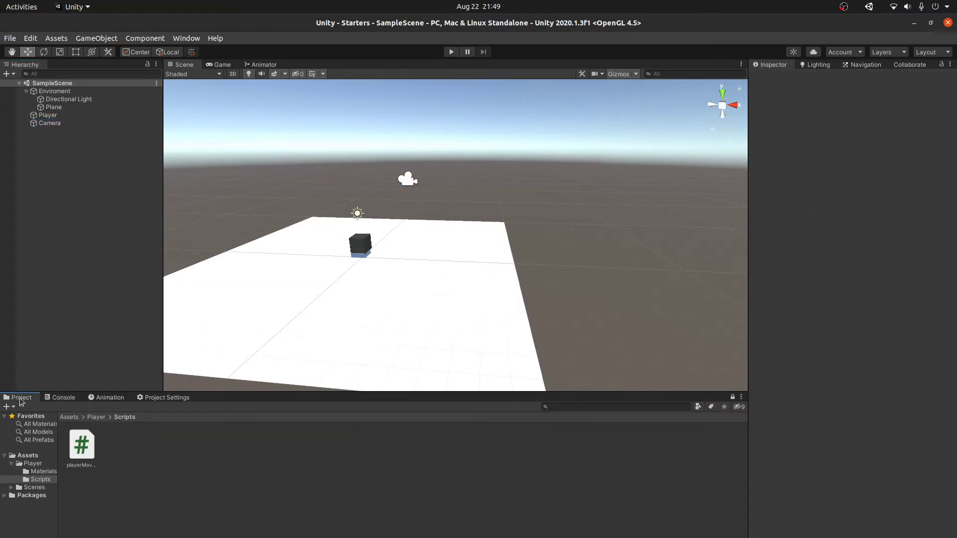
Step: Create a new C# script named cameraFollow in the Scripts folder
right_click(190, 474)
mouse_move(268, 132)
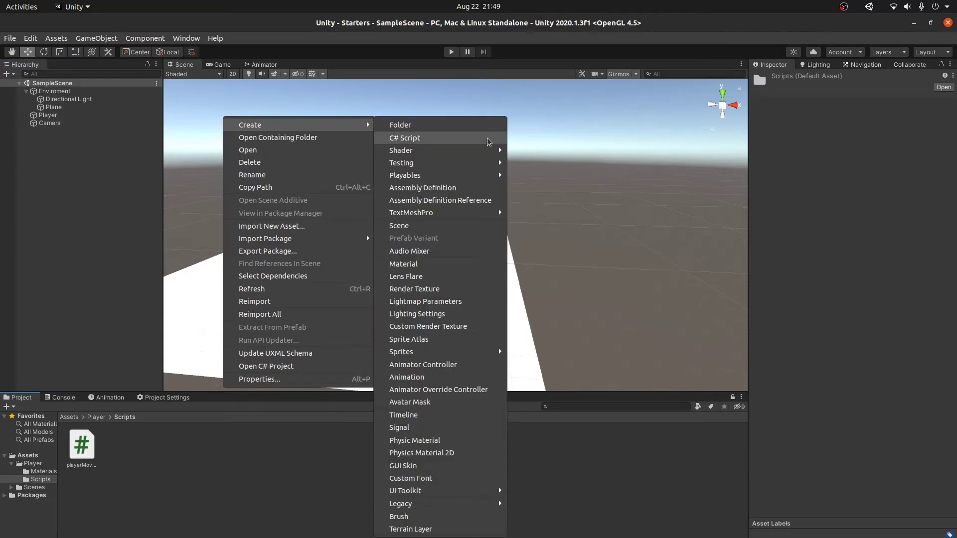
click(487, 140)
text(cameraFollow)
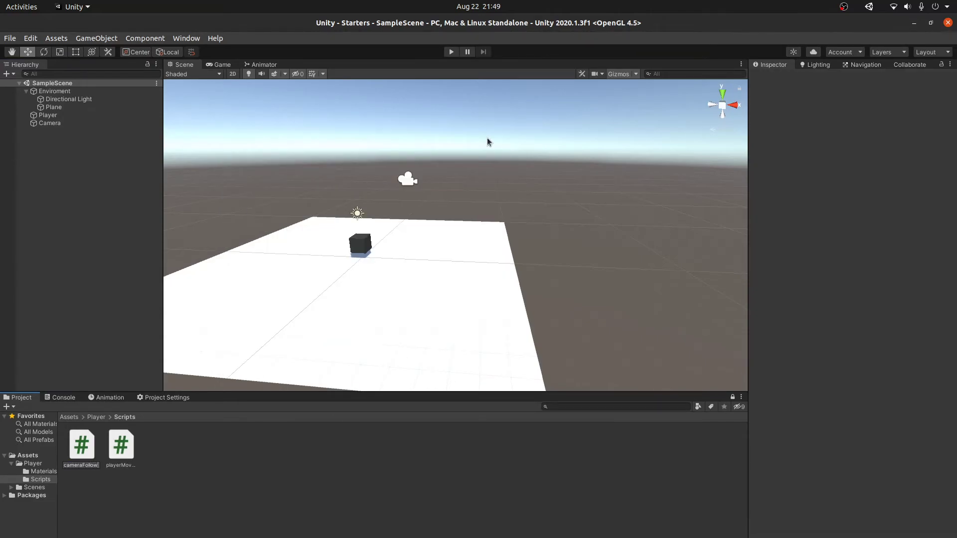
key(Return)
Step: Attach the cameraFollow script to the Camera as a component
click(382, 537)
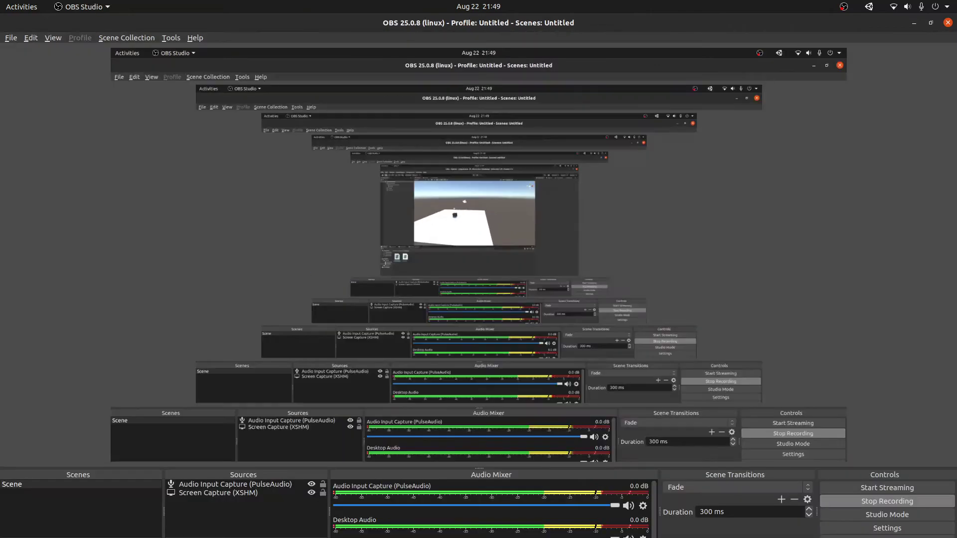
click(382, 537)
click(382, 537)
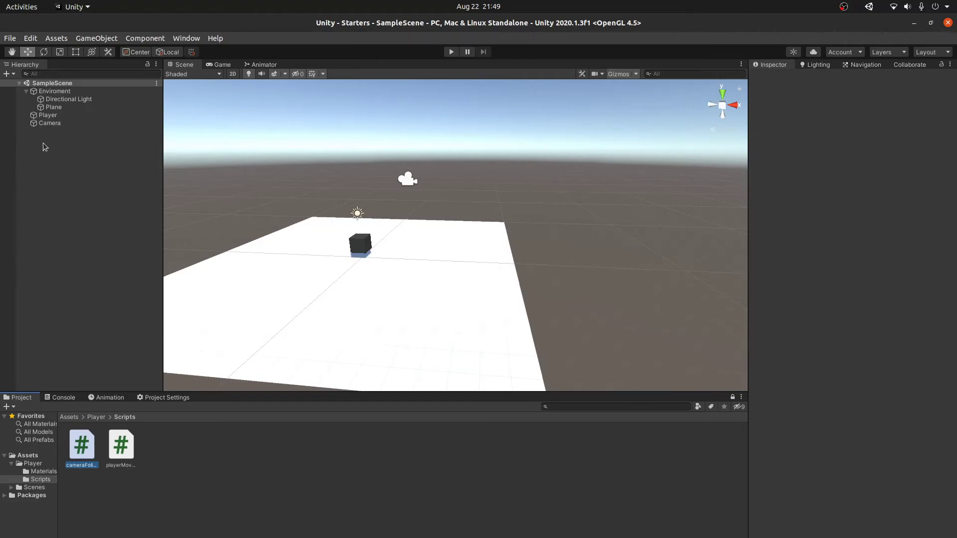
click(58, 125)
drag(81, 445, 825, 419)
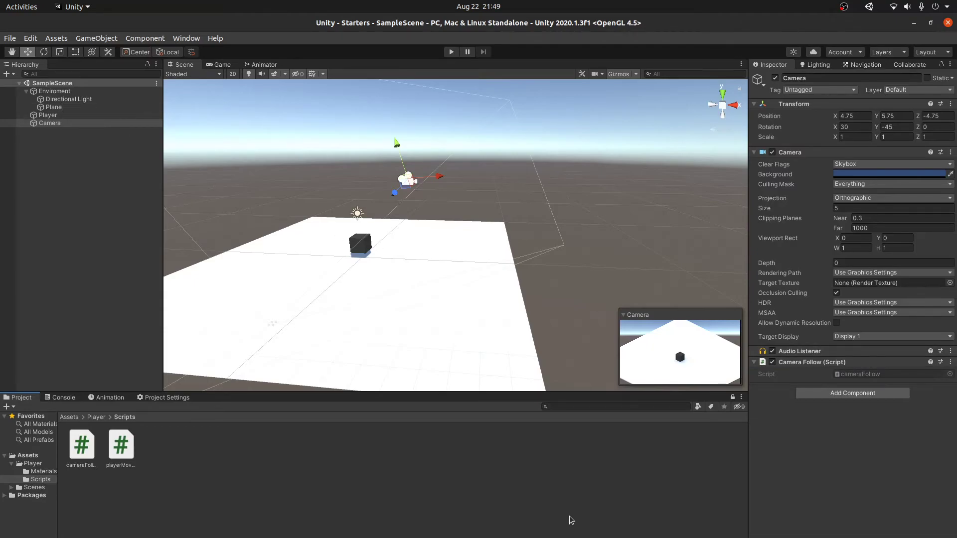
key(alt+Tab)
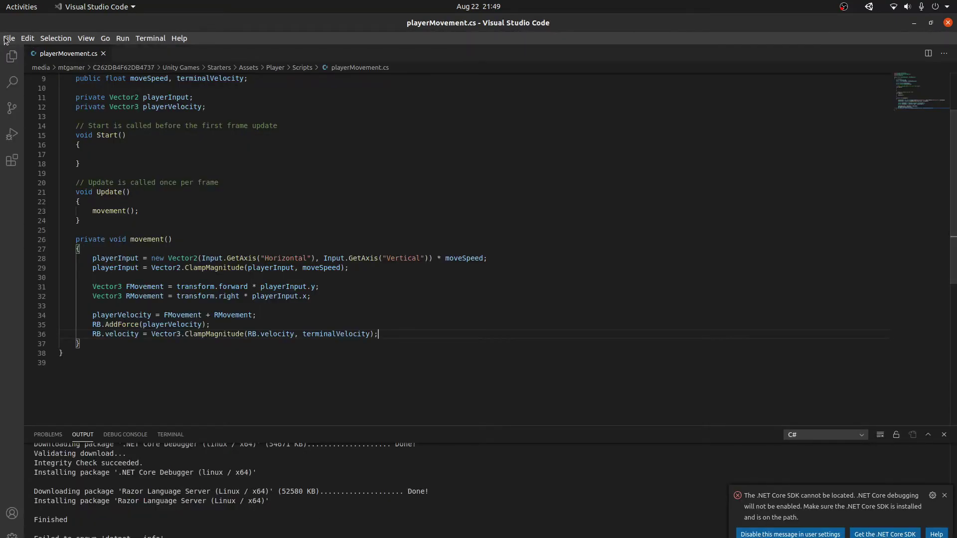
Step: Open cameraFollow.cs in Visual Studio Code
click(9, 38)
click(30, 82)
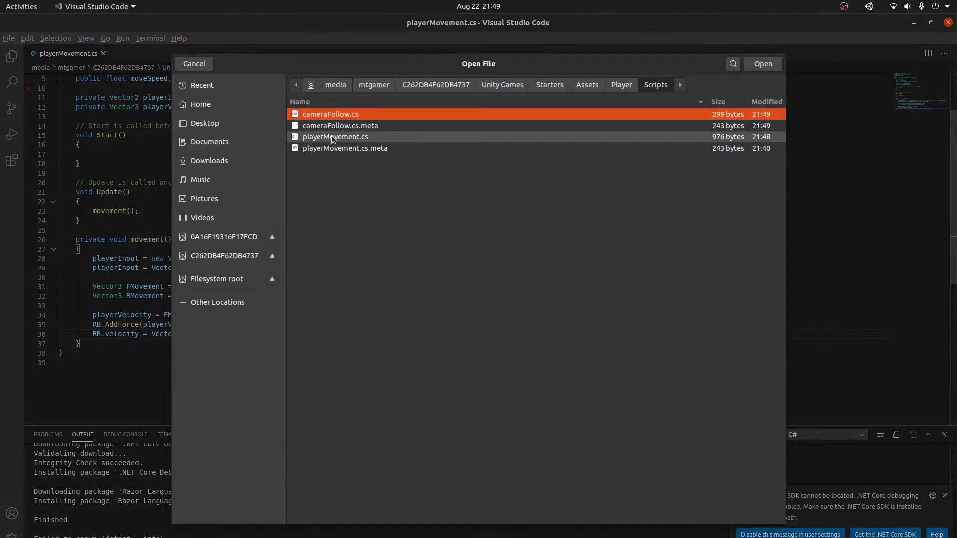
double_click(358, 113)
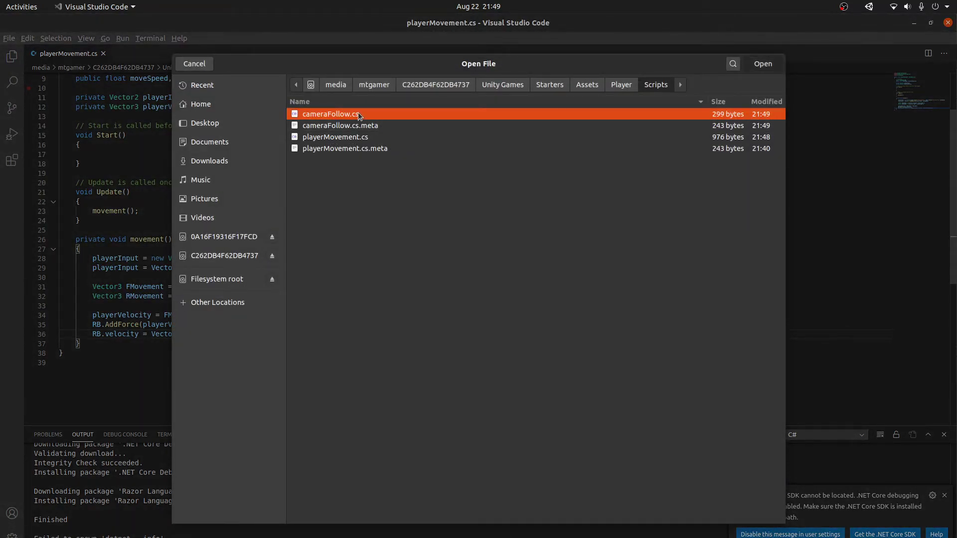
Step: Declare a public playerBody Transform and a public float moveSmoothness under a // Varibles comment
click(156, 124)
key(Return)
key(Return)
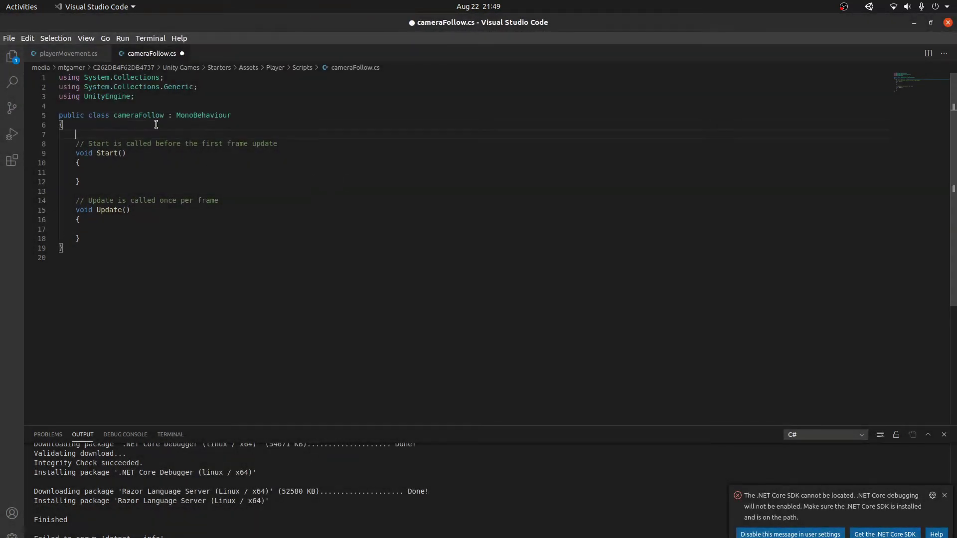
key(Up)
text(// Varibles)
key(Return)
text(public )
text(Trea)
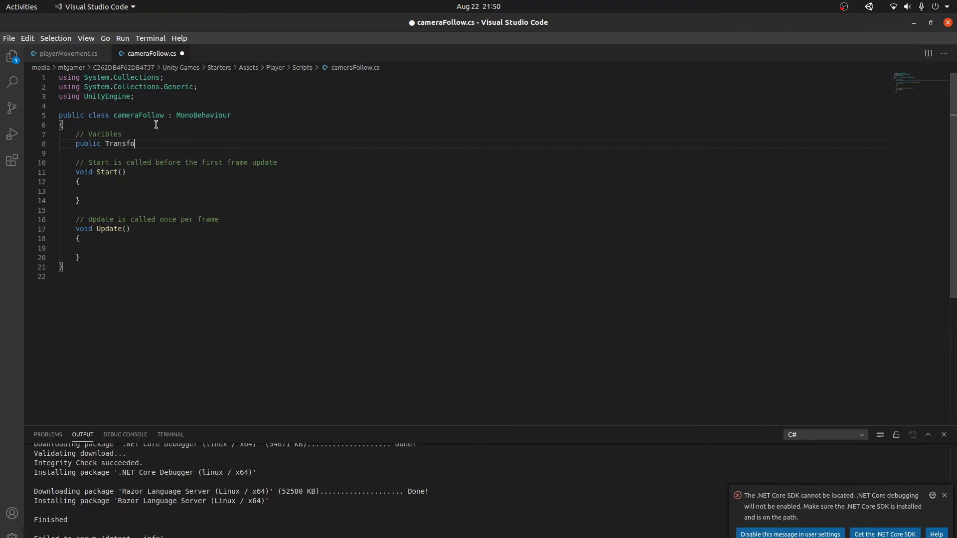
text(playerVB)
text(;)
key(Return)
text(public)
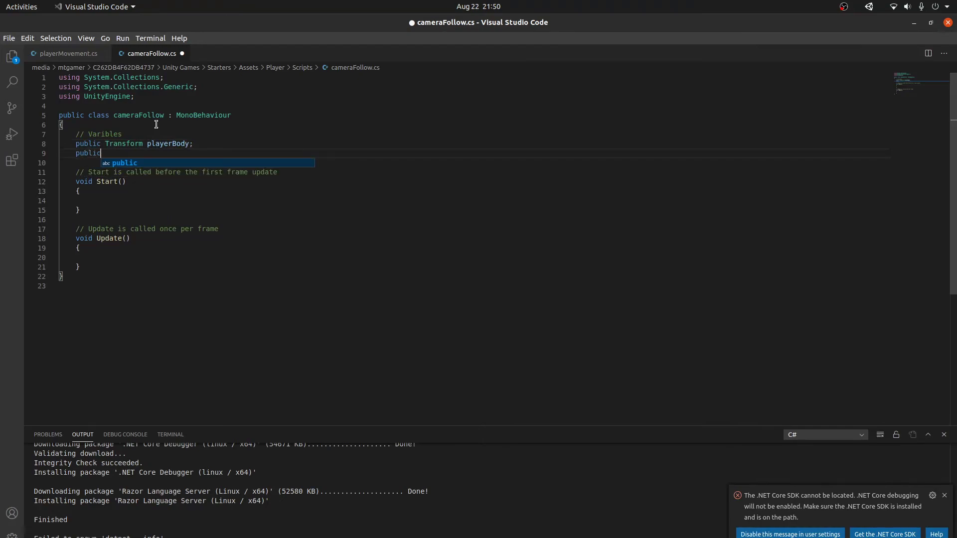
text( float moveSmoo)
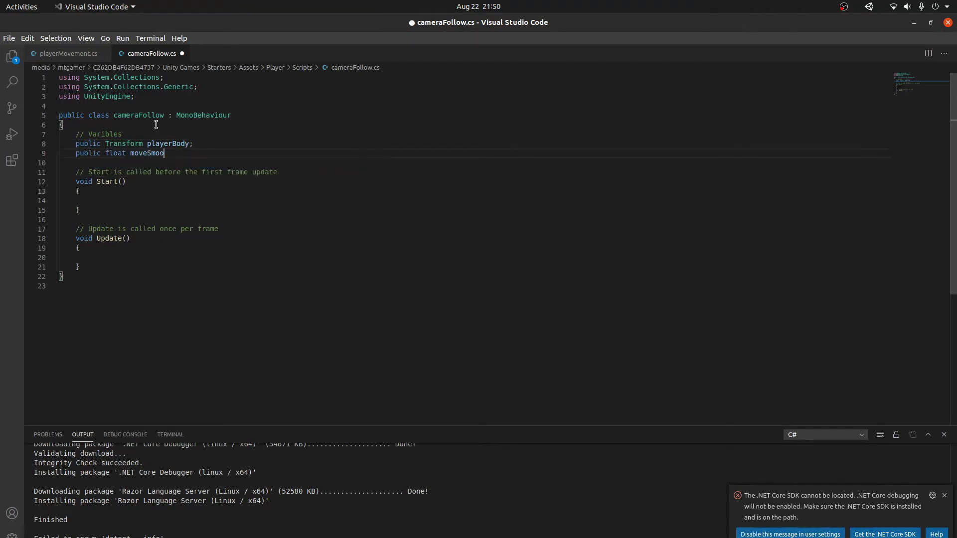
text(thness;)
key(ctrl+s)
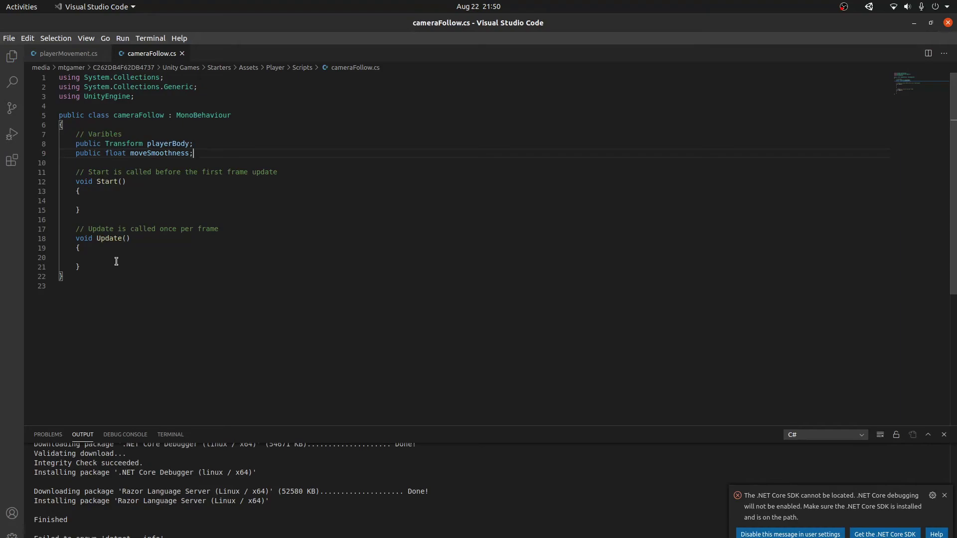
Step: Rename Update to FixedUpdate and lerp transform.position toward playerBody.position by moveSmoothness
click(97, 238)
text(Fixed)
key(ctrl+s)
click(148, 257)
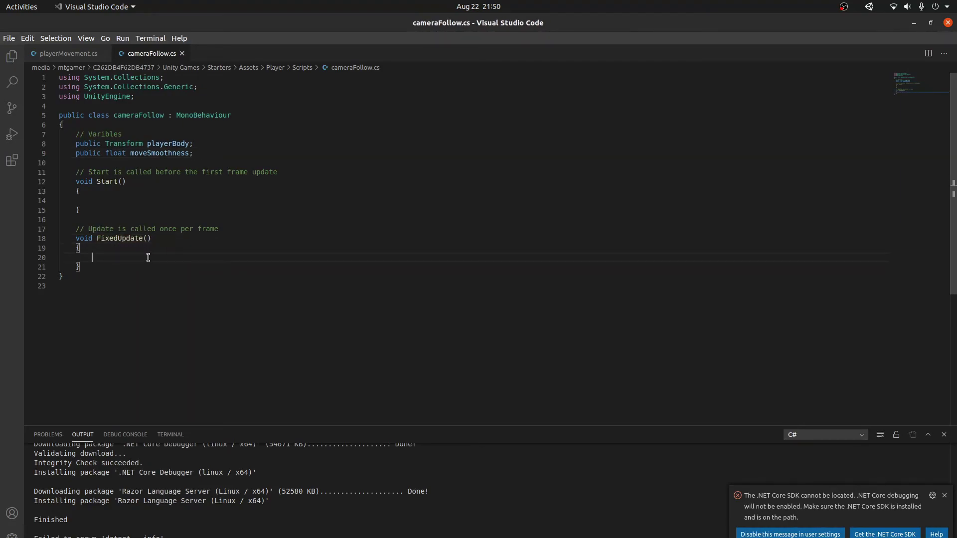
text(Transform)
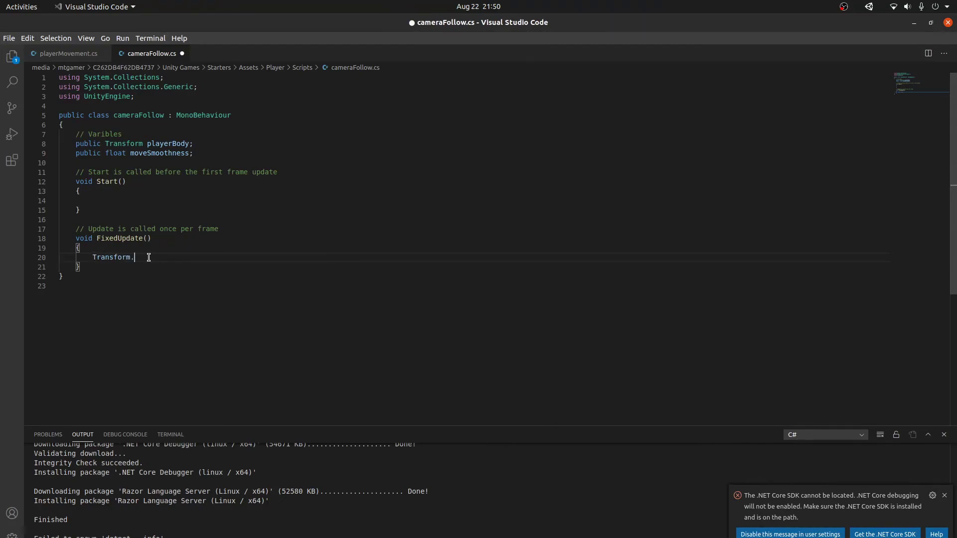
key(ctrl+BackSpace)
text(transform.position = Ve)
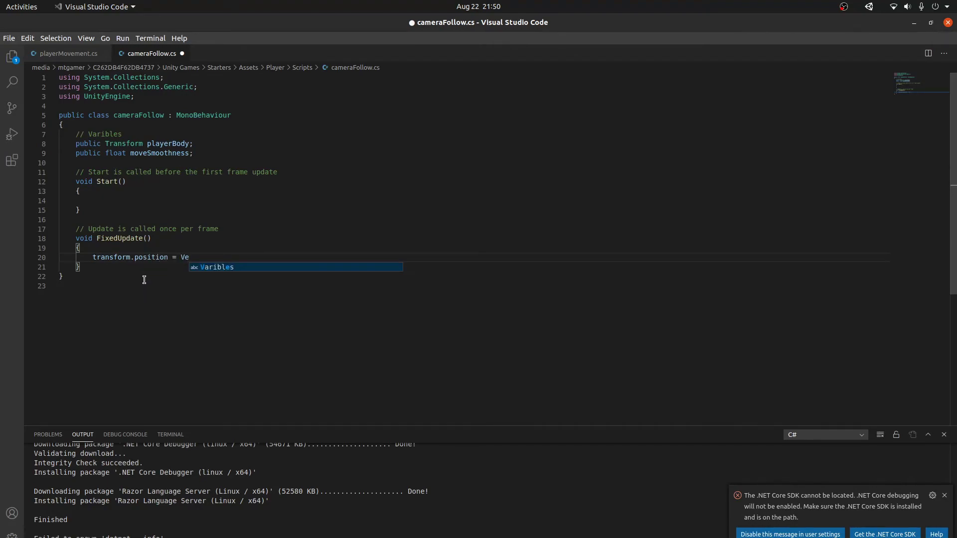
text(ctor3.Lerp)
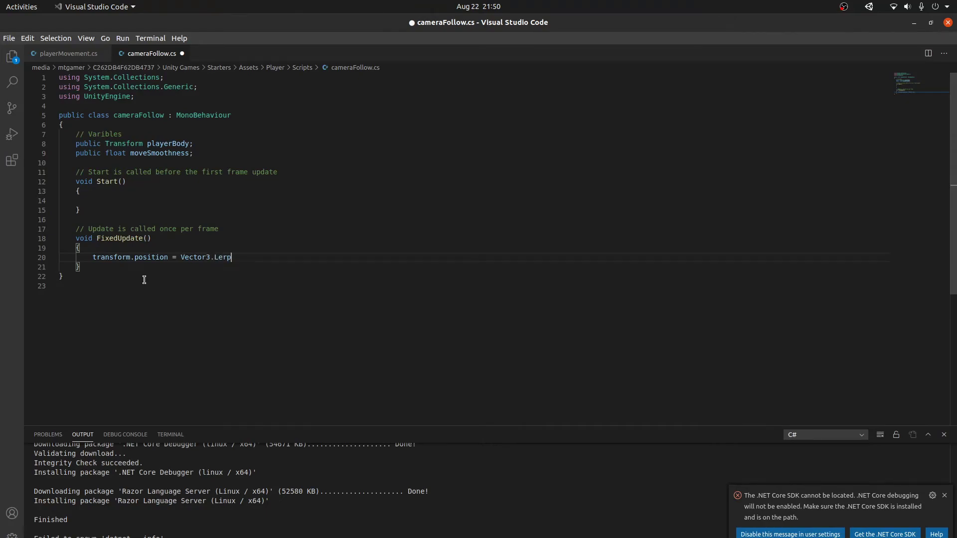
text(();)
key(ctrl+s)
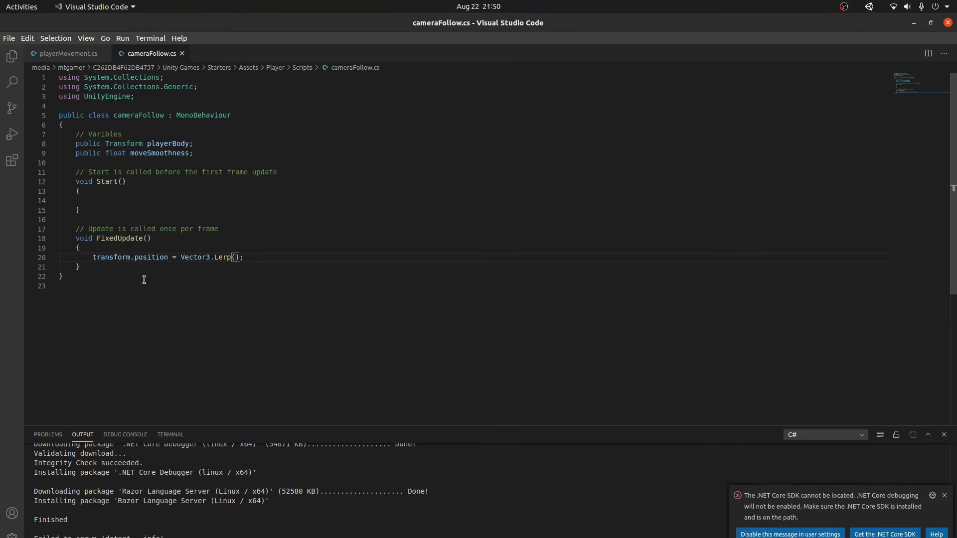
text(transform.position)
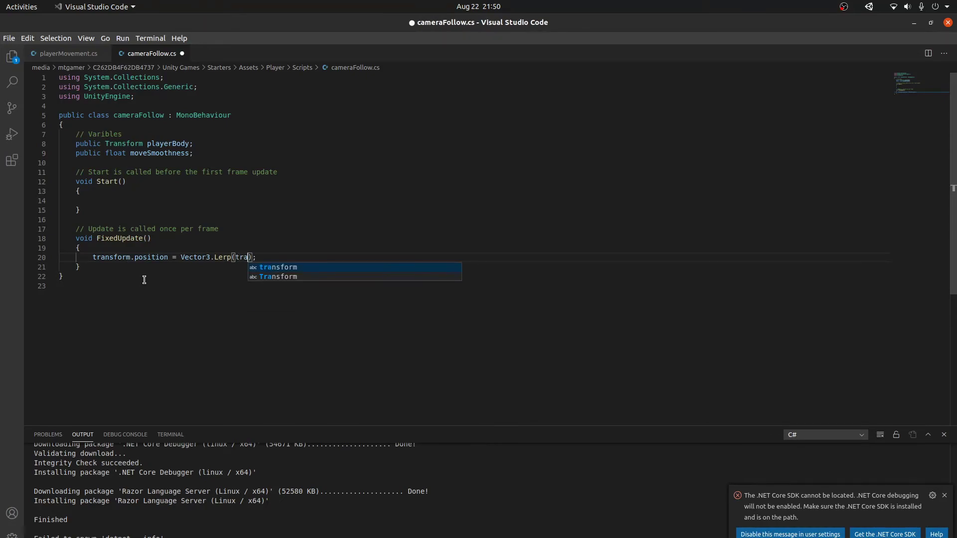
text(, )
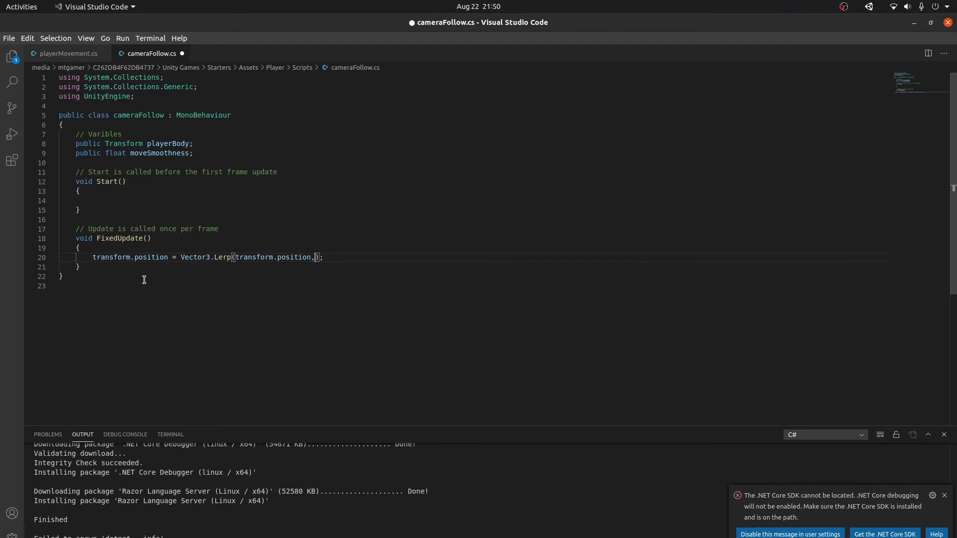
text(playerBody.)
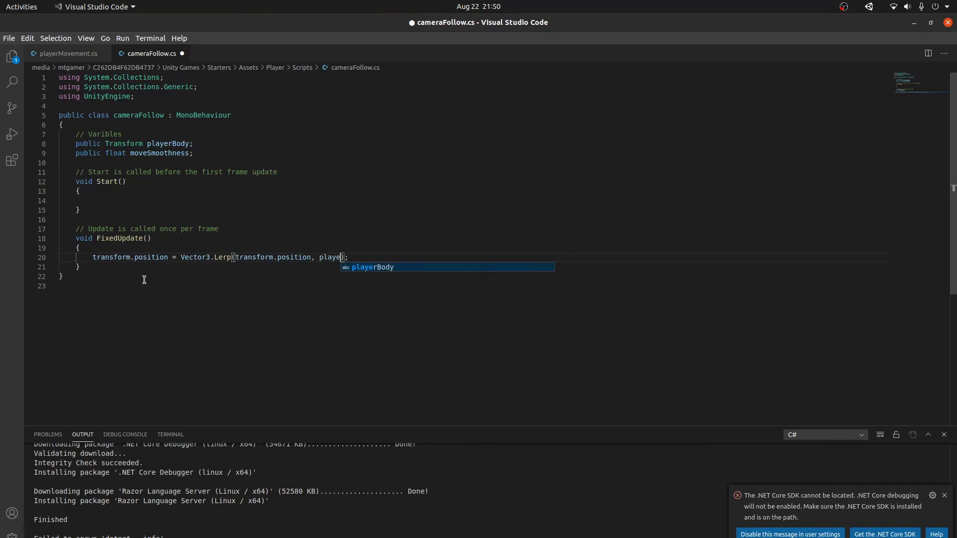
text(position, )
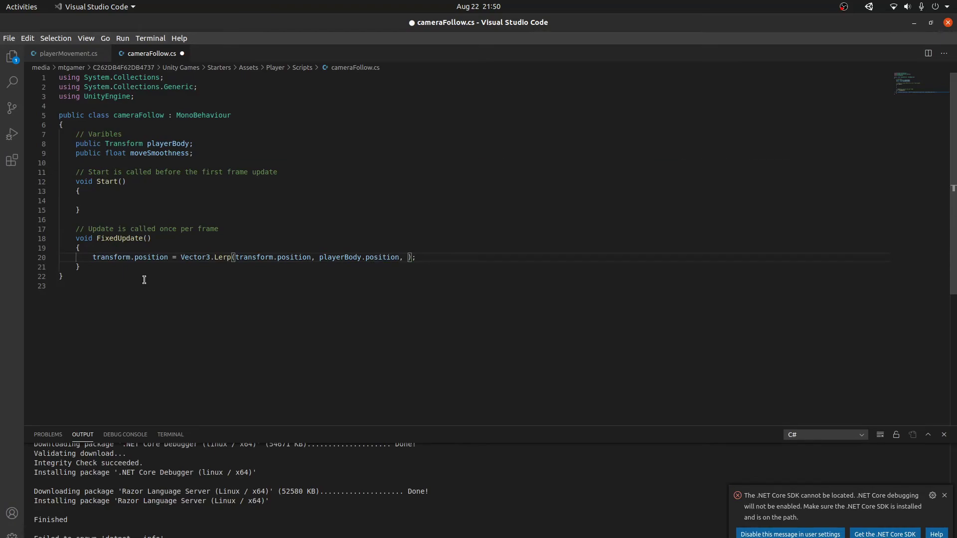
text(moveSmoothness)
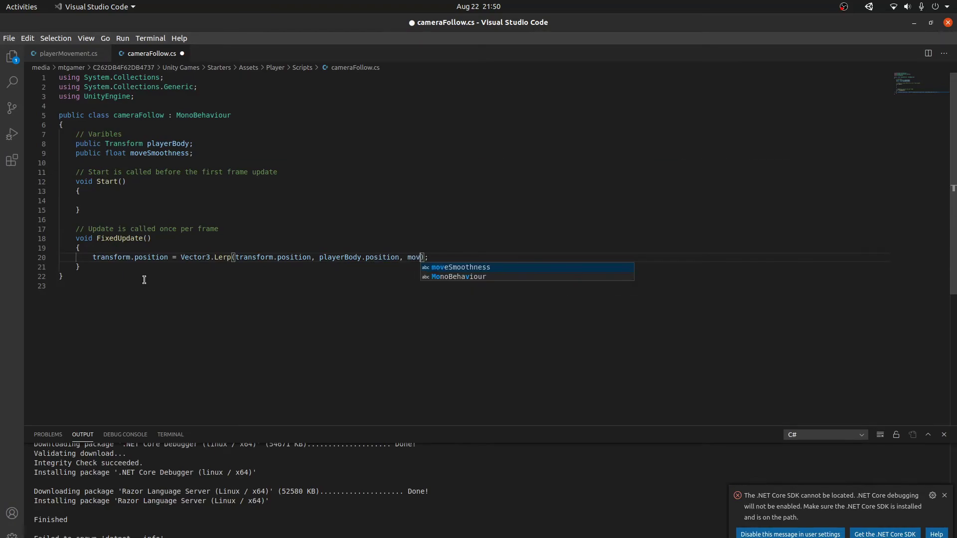
key(ctrl+s)
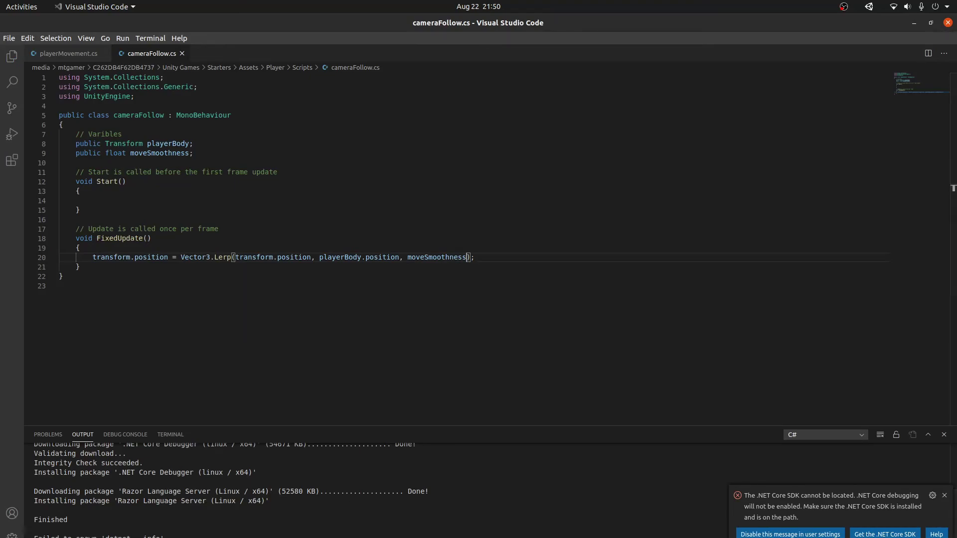
Step: Assign Player as Player Body, set Move Smoothness to 0.125, and save the scene
key(alt+Tab)
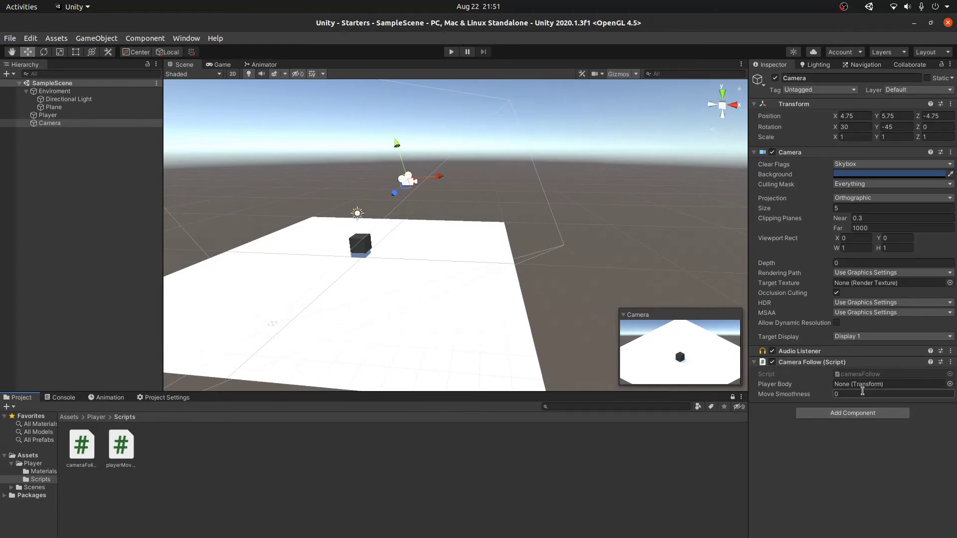
drag(48, 115, 872, 384)
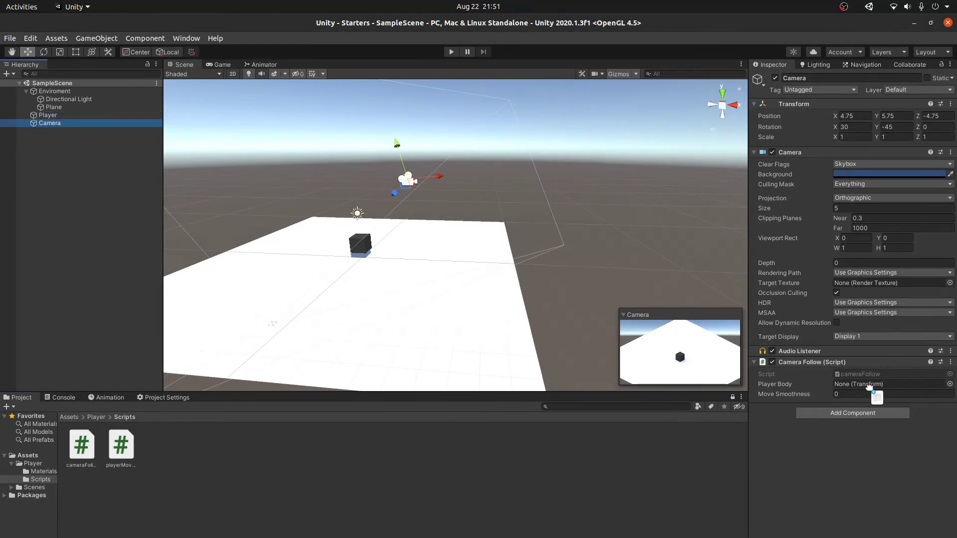
click(875, 394)
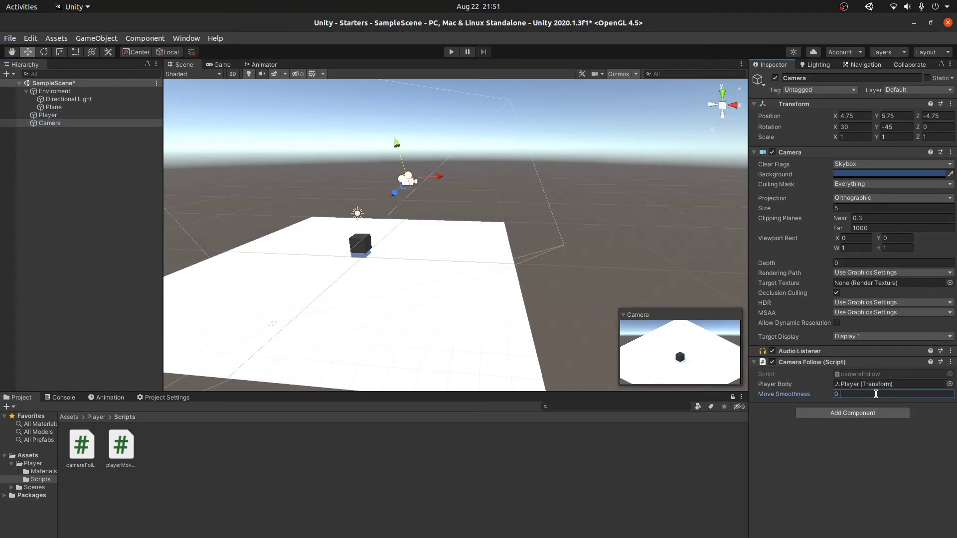
key(ctrl+s)
Step: Clear the Console messages and return to the Project files
click(59, 398)
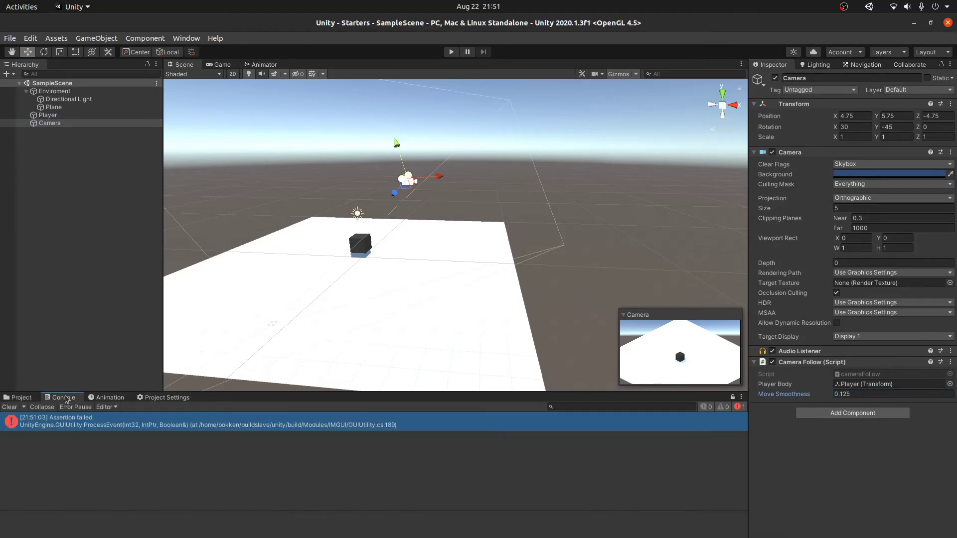
click(9, 406)
click(10, 399)
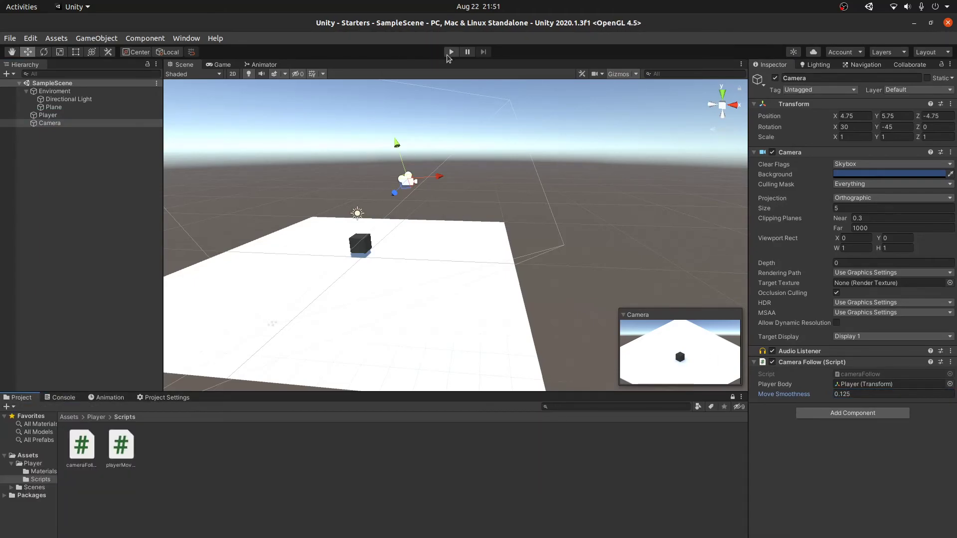
Step: Reposition the camera farther back and lower, then save the scene
key(e)
drag(420, 151, 431, 180)
key(ctrl+z)
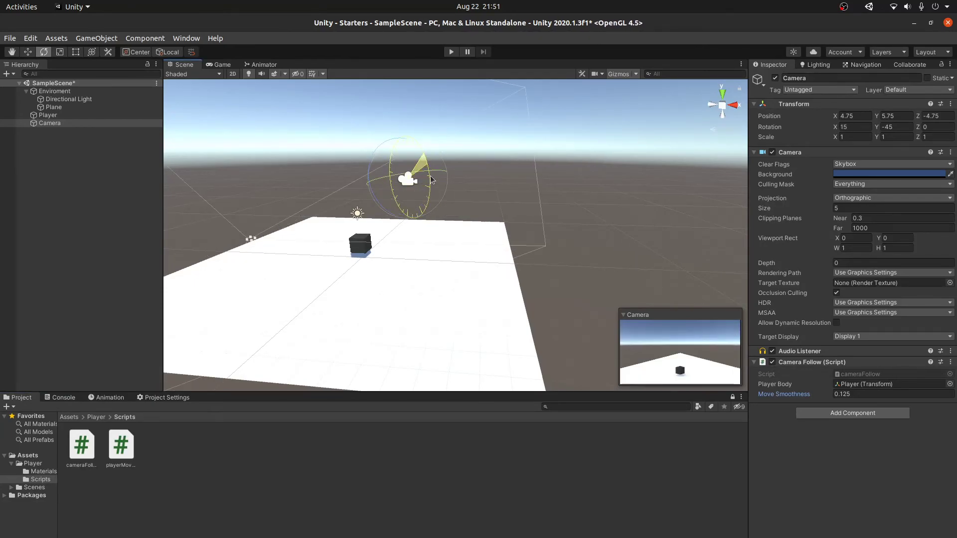
key(w)
drag(403, 148, 405, 178)
key(ctrl+s)
mouse_move(513, 200)
alt+mouse_down()
mouse_move(538, 227)
mouse_move(733, 201)
alt+mouse_up()
key(ctrl+s)
Step: Preview the Game view, then start Play mode
click(223, 65)
click(188, 65)
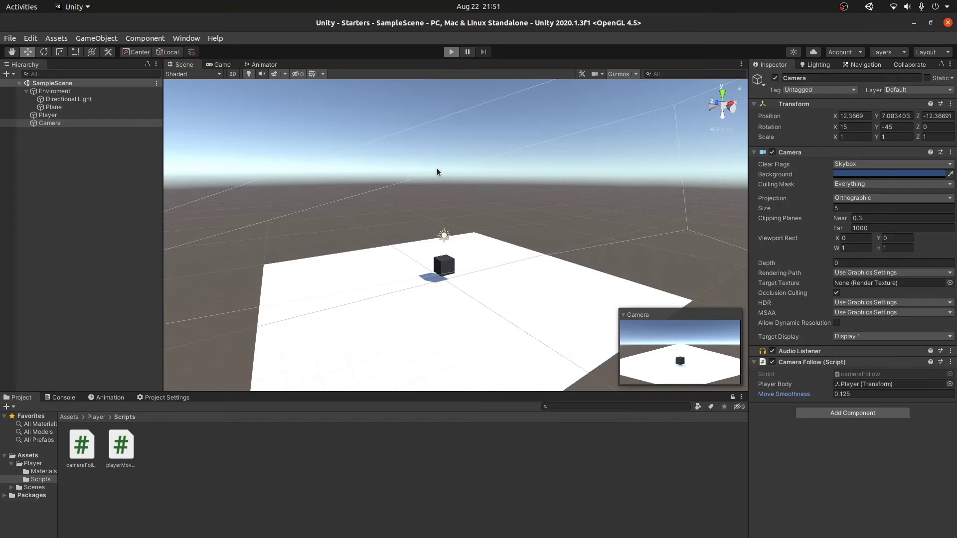
key(ctrl+p)
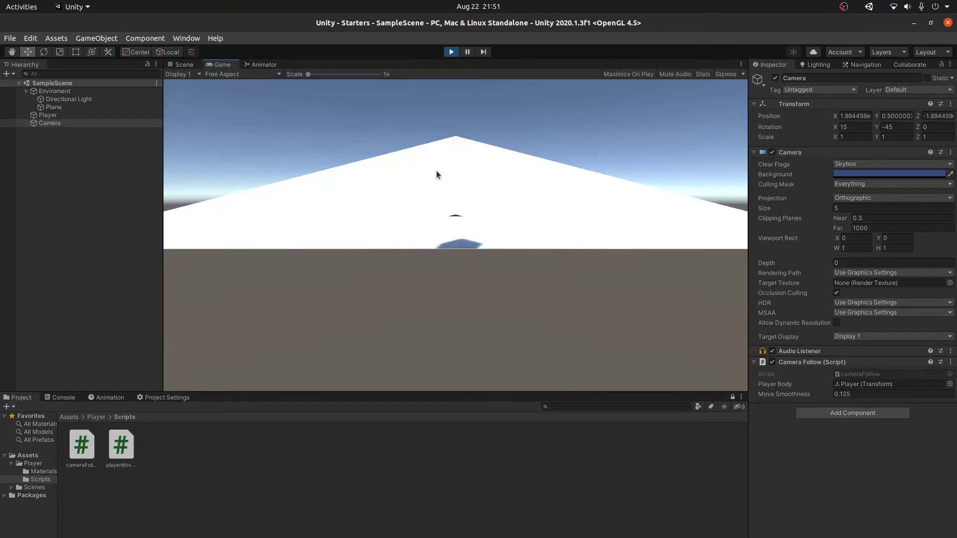
Step: Stop Play mode
click(123, 222)
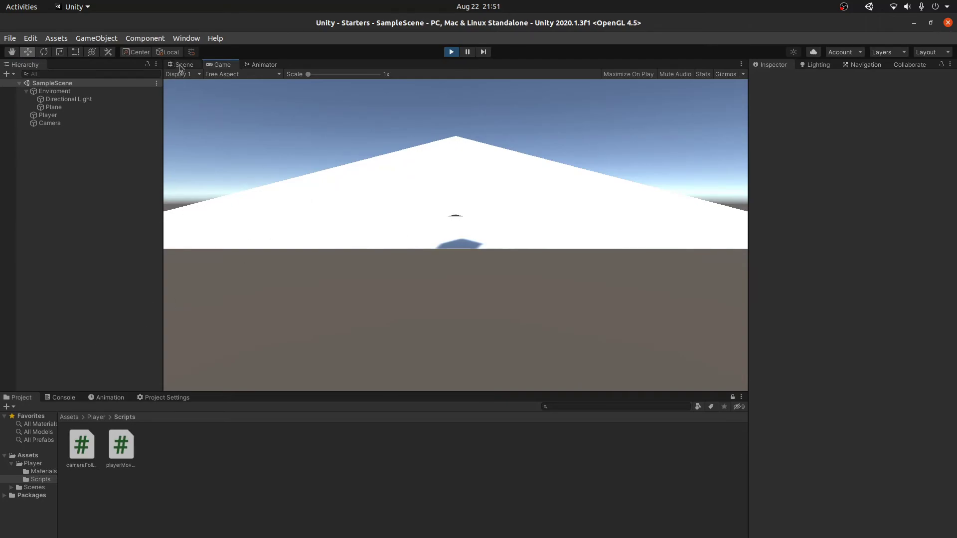
click(187, 75)
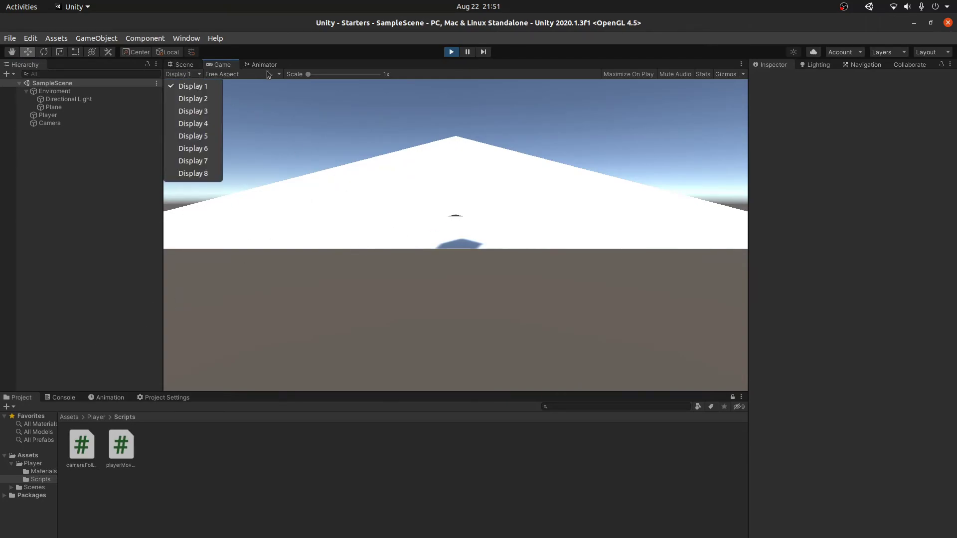
click(451, 52)
Step: Set Player's Move Speed to 60 and Terminal Velocity to 10, then save the scene
click(50, 115)
click(852, 402)
text(60)
click(850, 412)
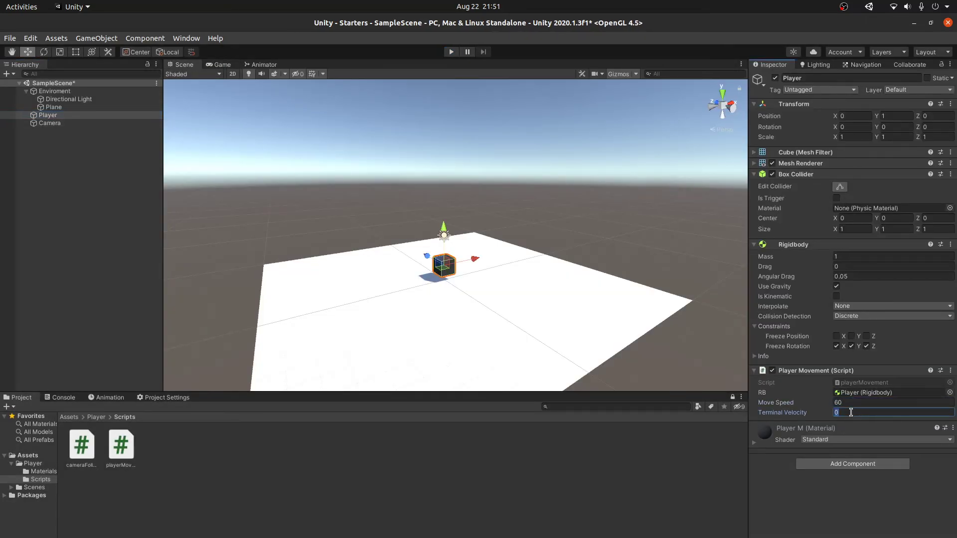
key(ctrl+s)
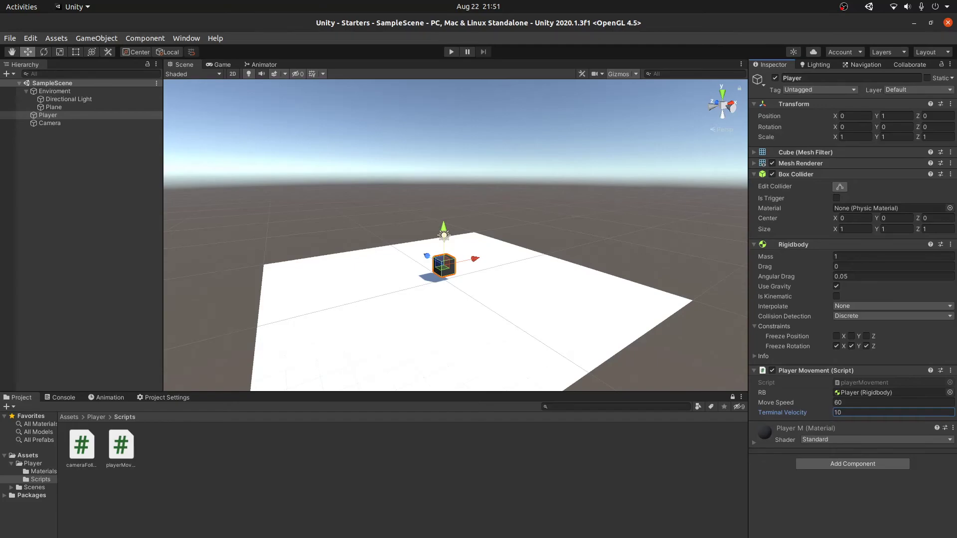
key(alt+Tab)
Step: Declare a private Vector3 OGLoc field in cameraFollow.cs and save
text(s)
key(BackSpace)
key(ctrl+s)
click(215, 150)
key(Return)
key(Return)
text(private Ve)
key(Tab)
text(old)
text(Lo)
key(BackSpace)
key(BackSpace)
key(BackSpace)
key(BackSpace)
key(BackSpace)
text(OGLoc;)
key(ctrl+s)
Step: Store OGLoc = transform.position in Start and lerp toward playerBody.position + OGLoc, then save
click(135, 217)
text(OGLoc)
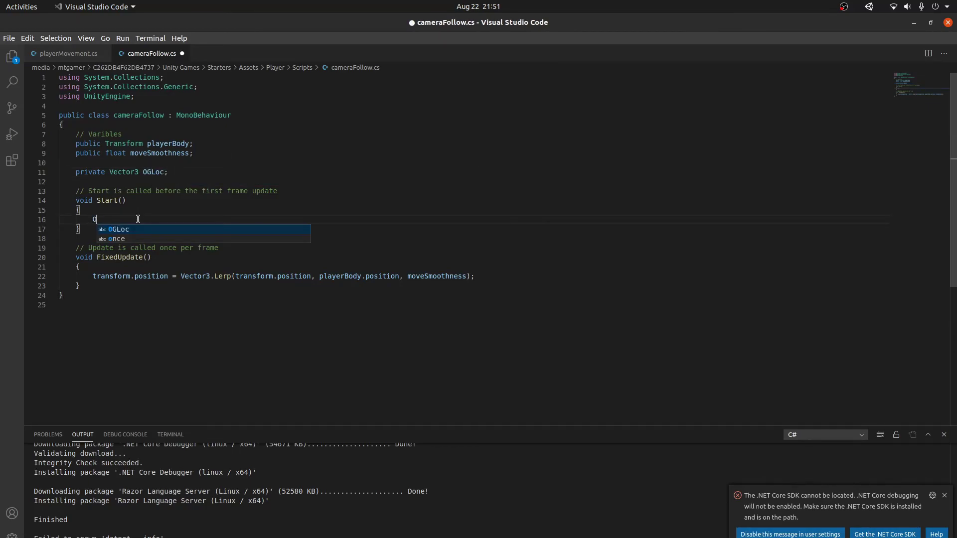
text( = t)
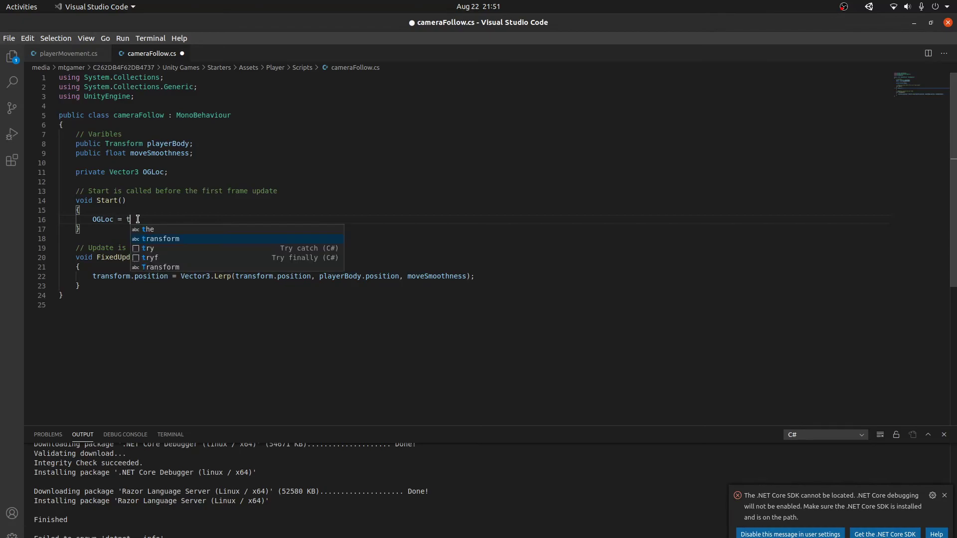
text(ransform.position;)
key(ctrl+s)
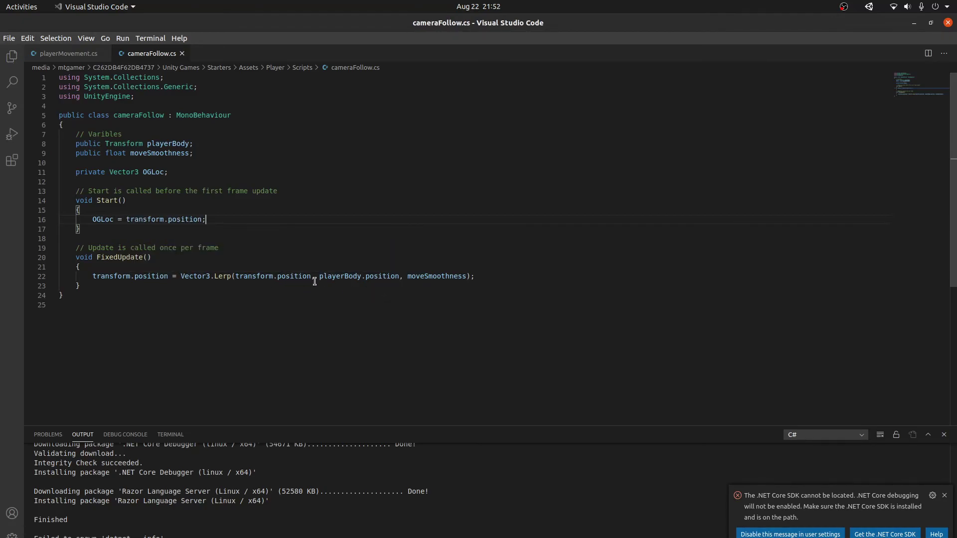
click(399, 277)
text(+ og)
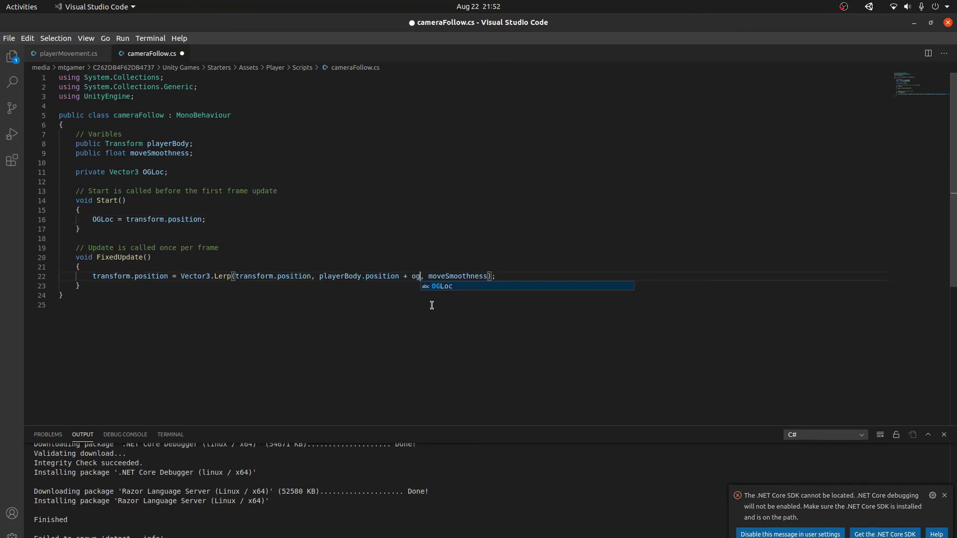
key(Return)
key(ctrl+s)
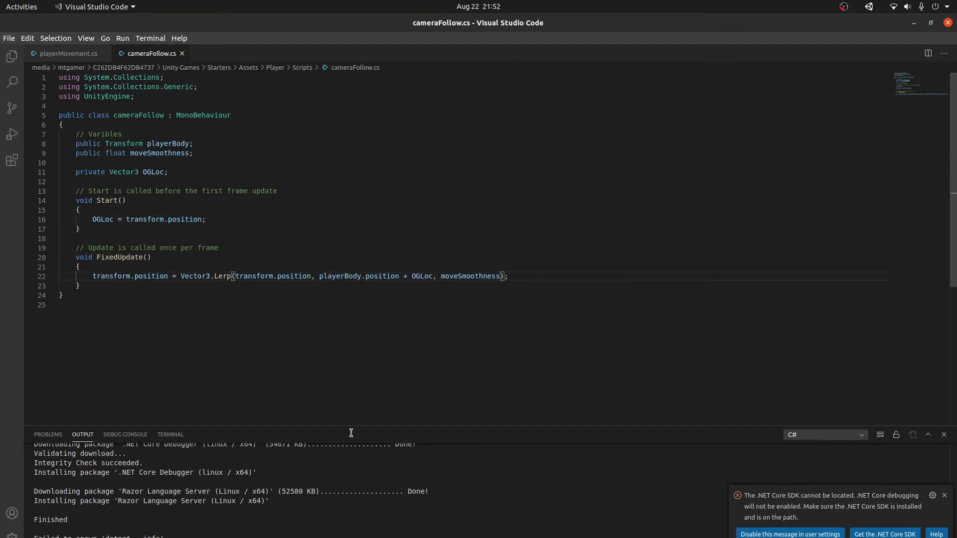
key(alt+Tab)
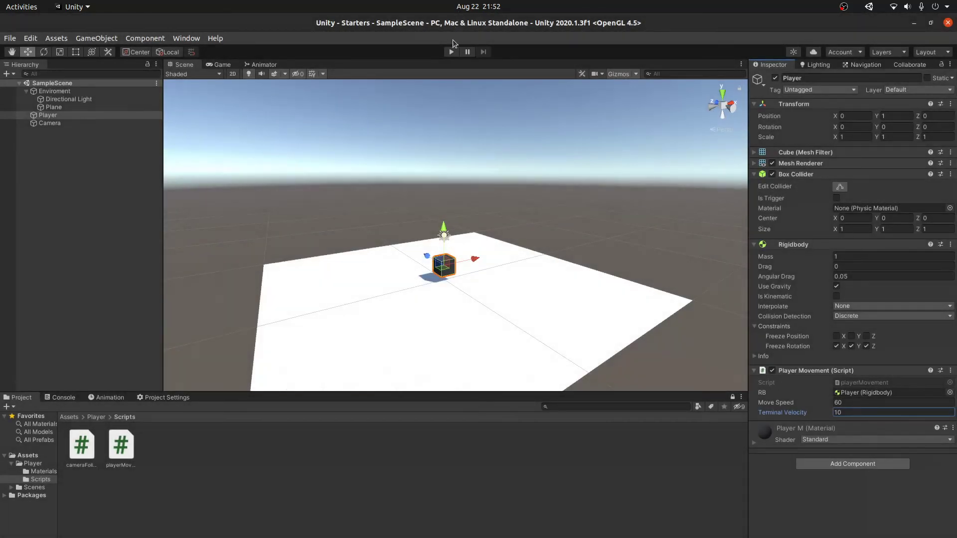
Step: Play-test by driving the cube with W, S and A while the camera follows, then stop
click(451, 53)
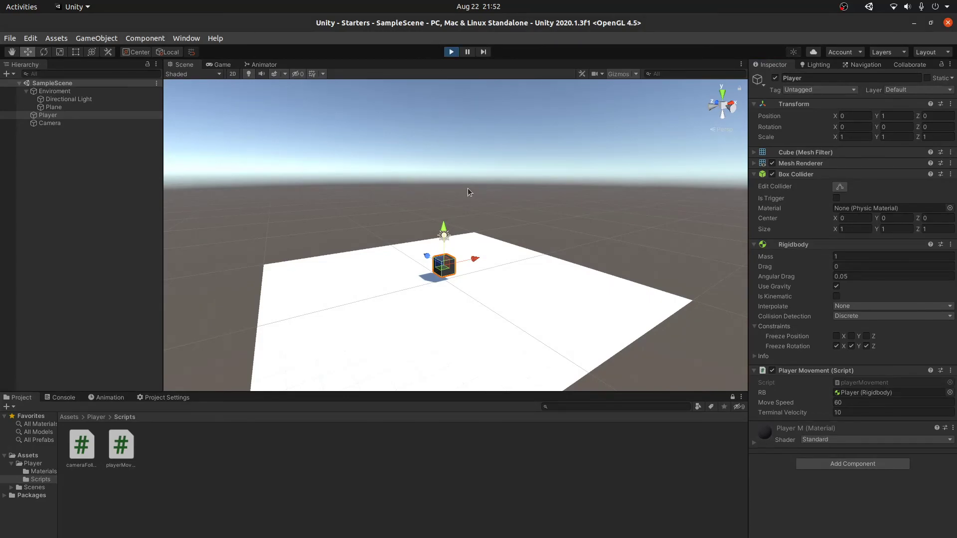
key(w)
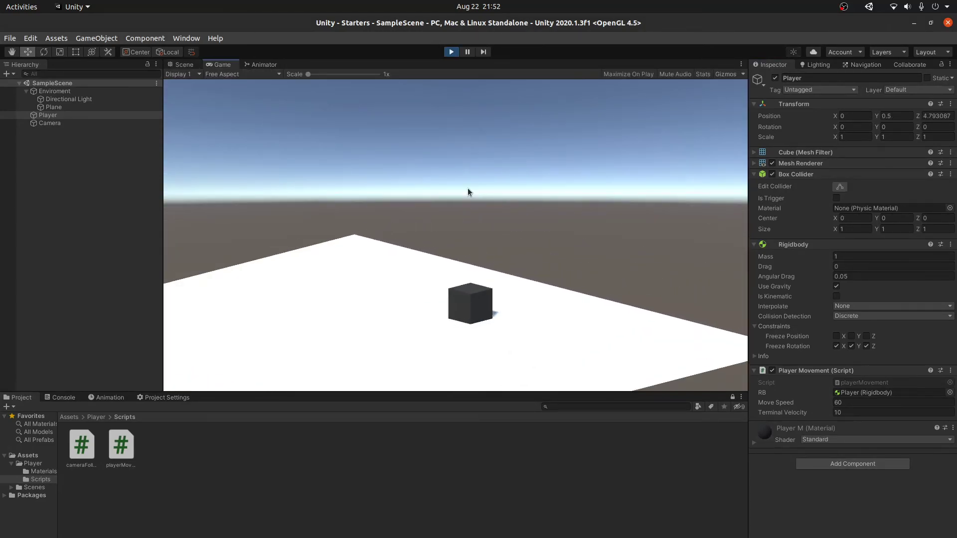
key(w)
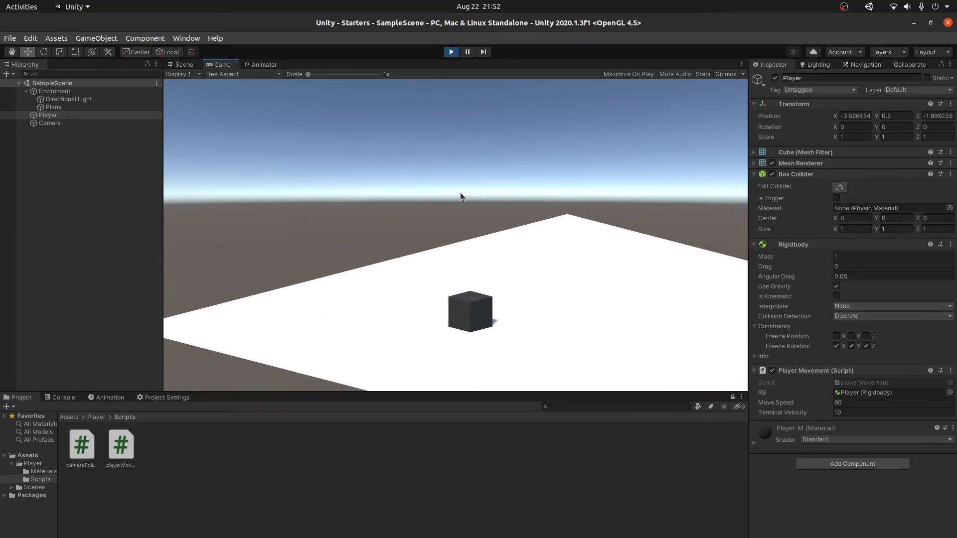
key(s)
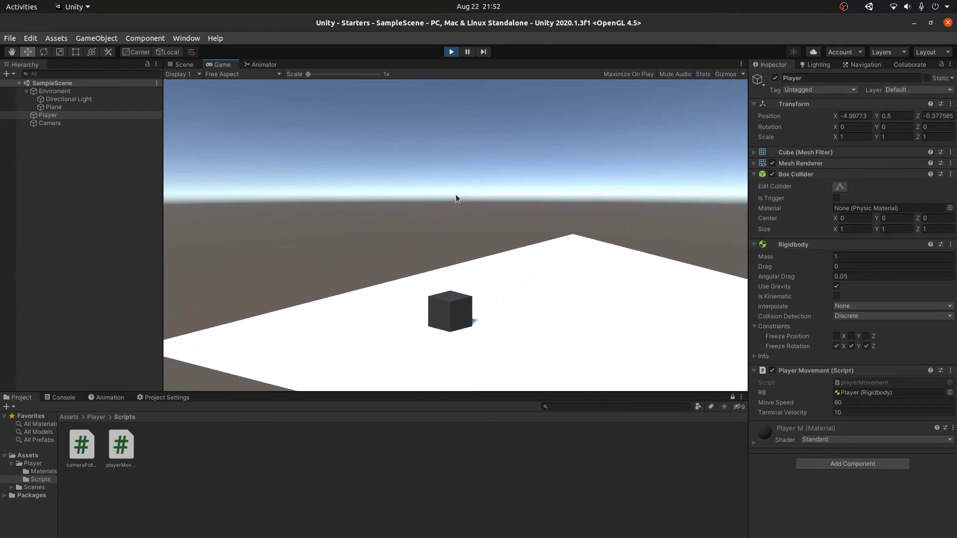
key(w)
key(a)
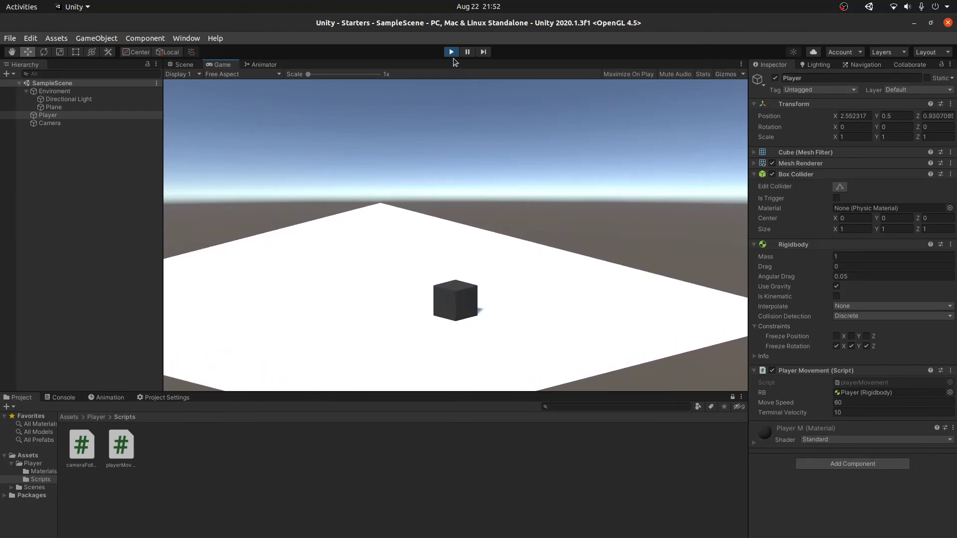
click(451, 53)
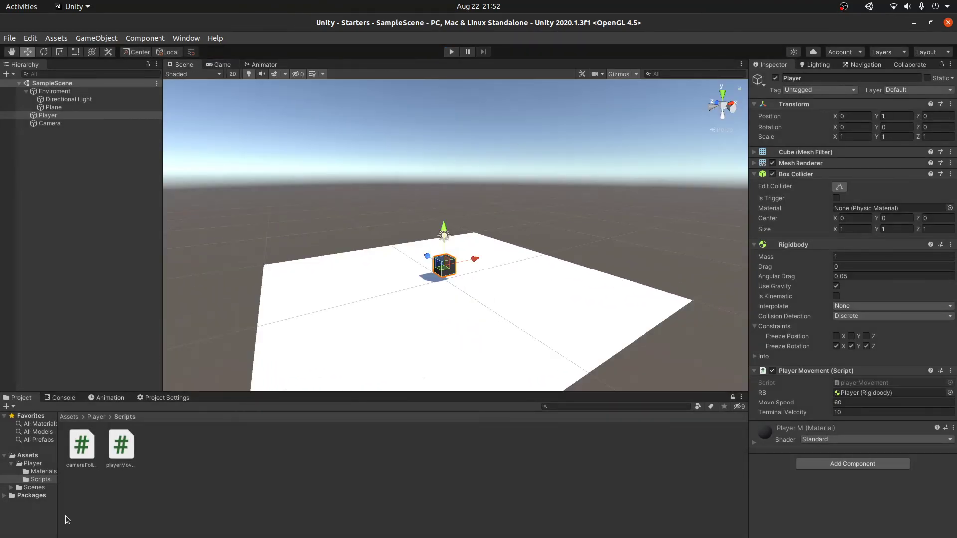
Step: Add the open SampleScene to Build Settings and start a build
click(8, 39)
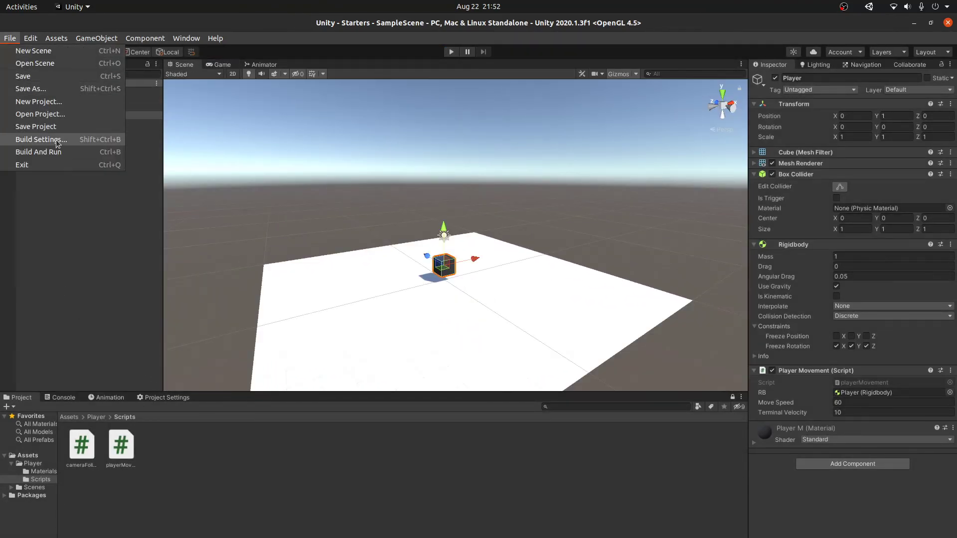
click(37, 135)
click(304, 130)
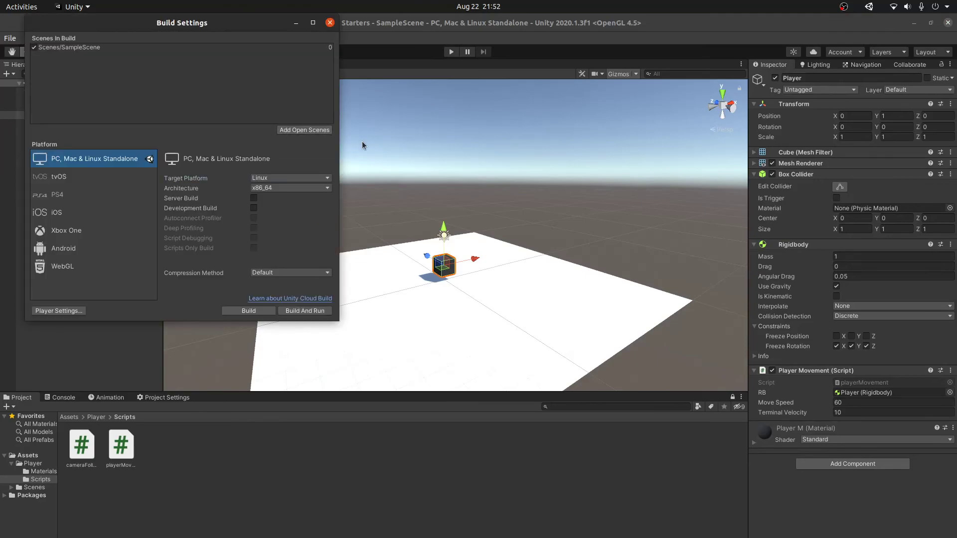
drag(208, 25, 347, 139)
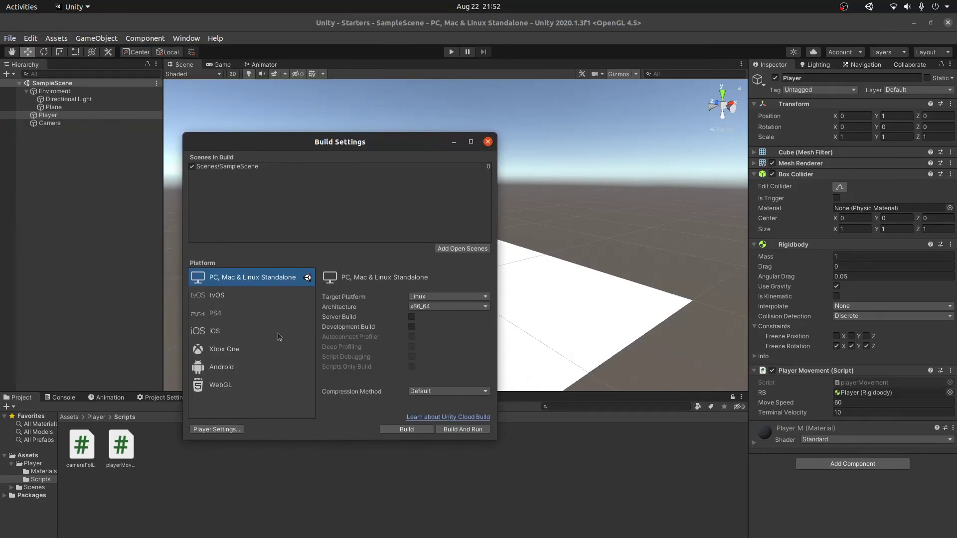
click(418, 429)
Step: Create a new Testing folder as the build location and open it
right_click(333, 201)
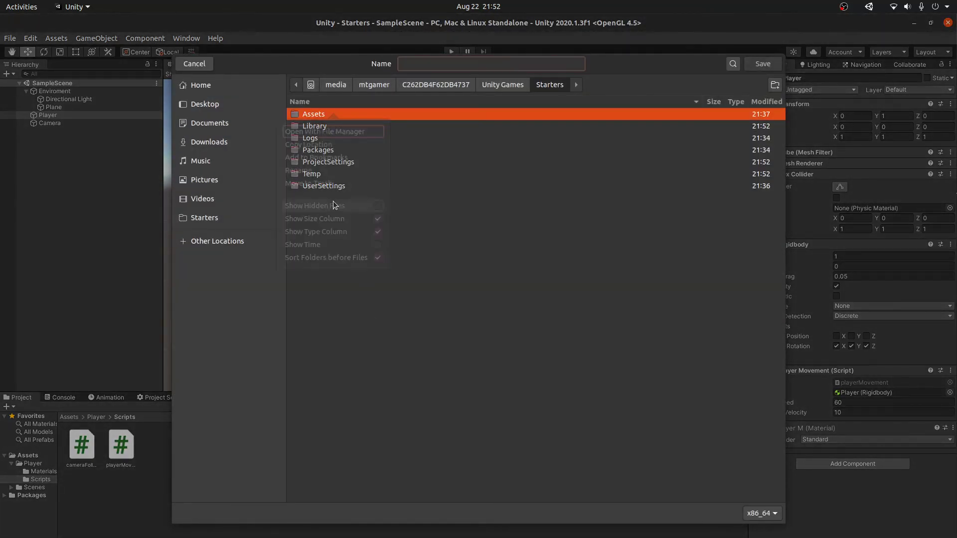
click(409, 221)
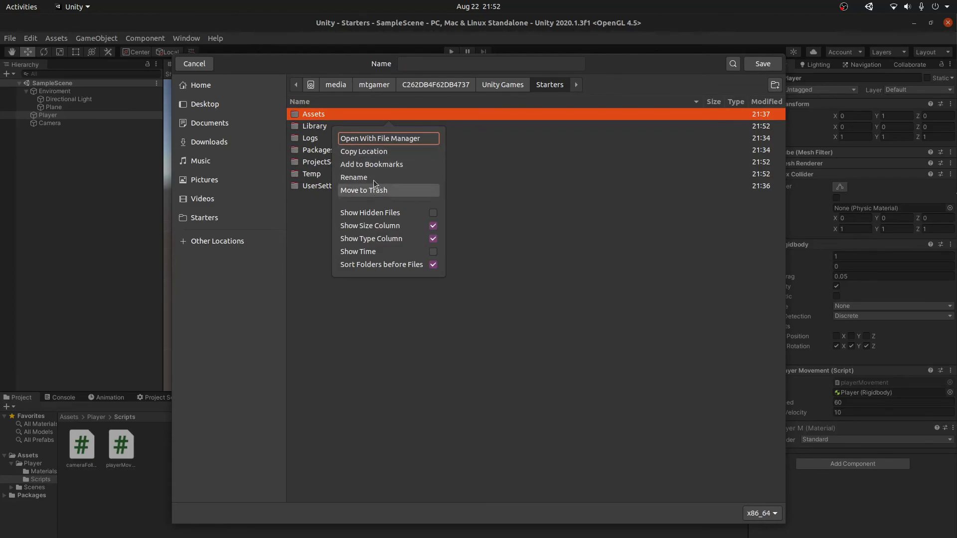
click(351, 340)
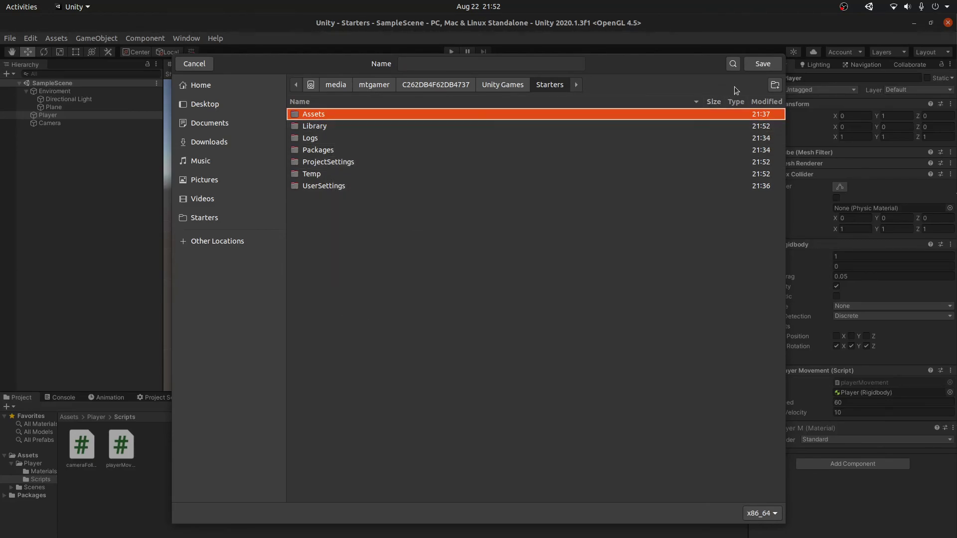
click(775, 84)
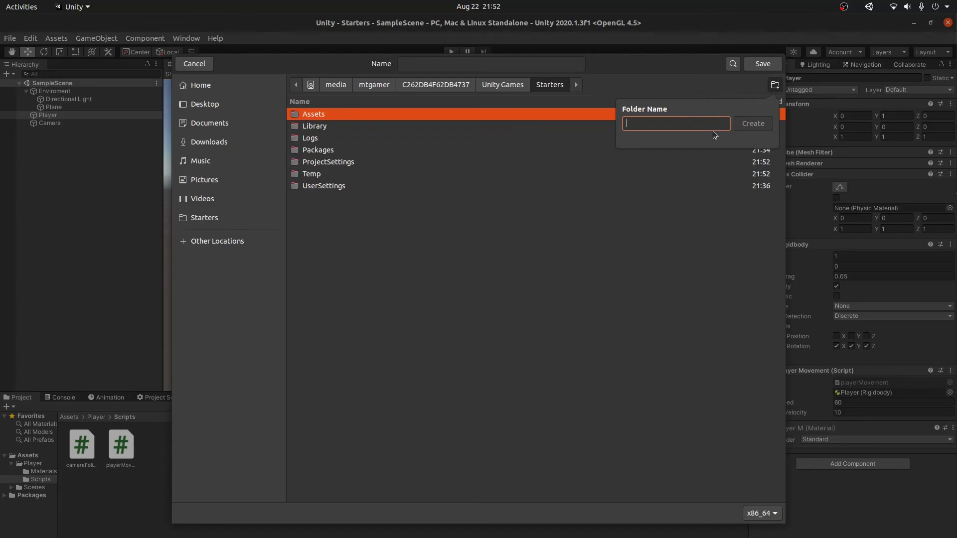
text(Testing)
click(745, 125)
Step: Name the build simpleGame and save it into Testing
click(476, 67)
text(game)
key(BackSpace)
key(BackSpace)
key(BackSpace)
key(BackSpace)
text(simpleGame)
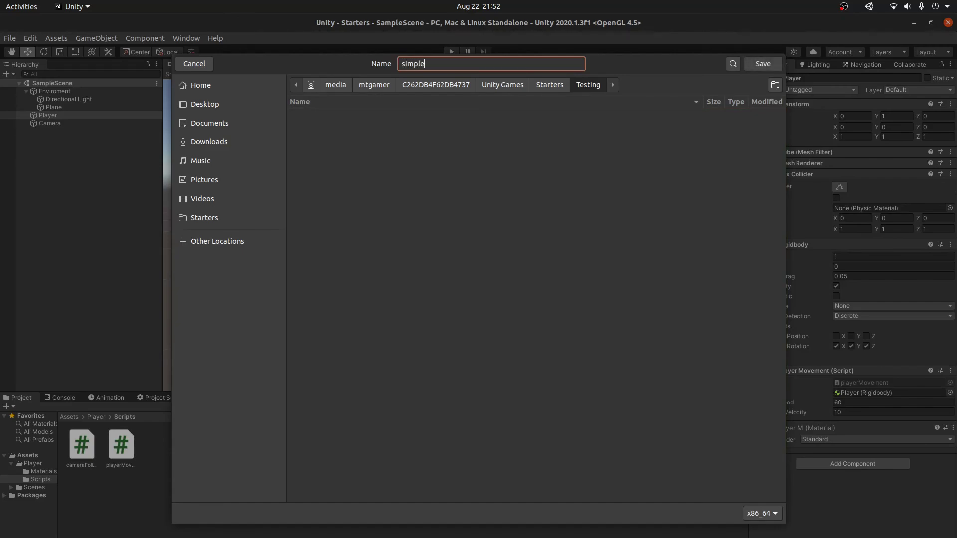
click(756, 64)
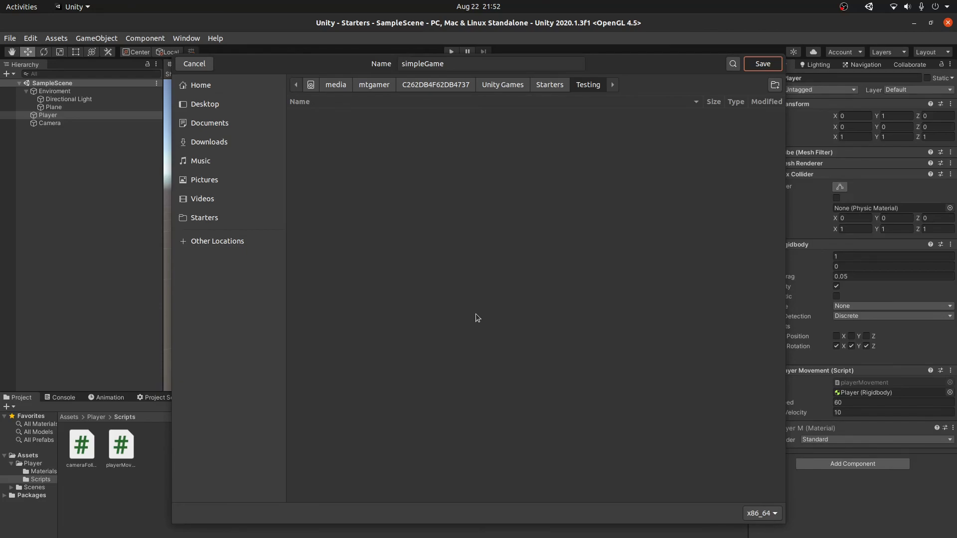
key(Return)
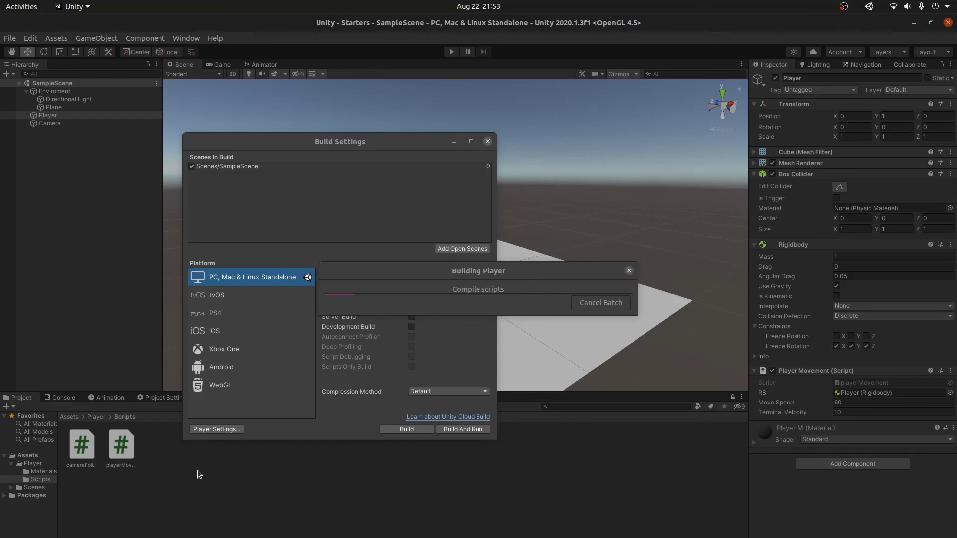
Step: Bring the Building Player progress dialog forward, then switch to the file browser
click(445, 277)
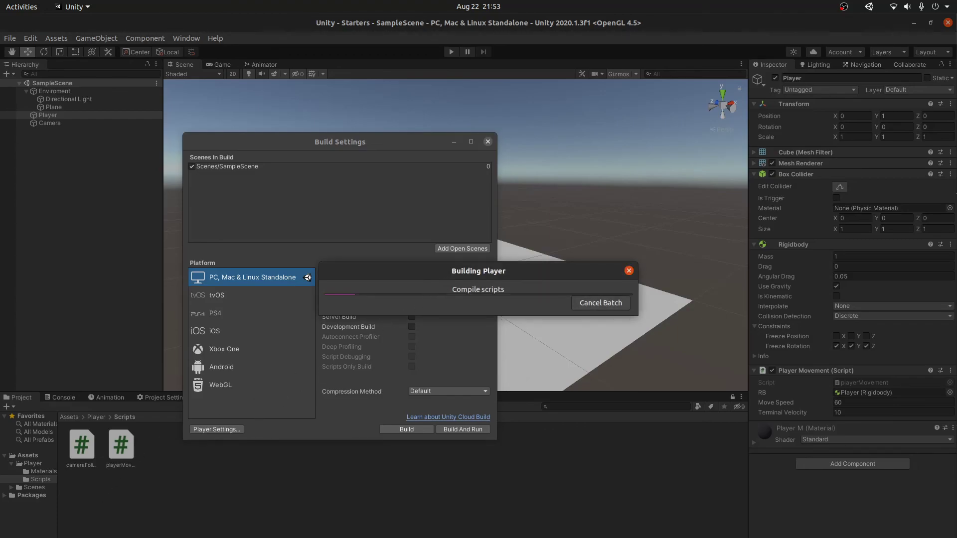
click(394, 536)
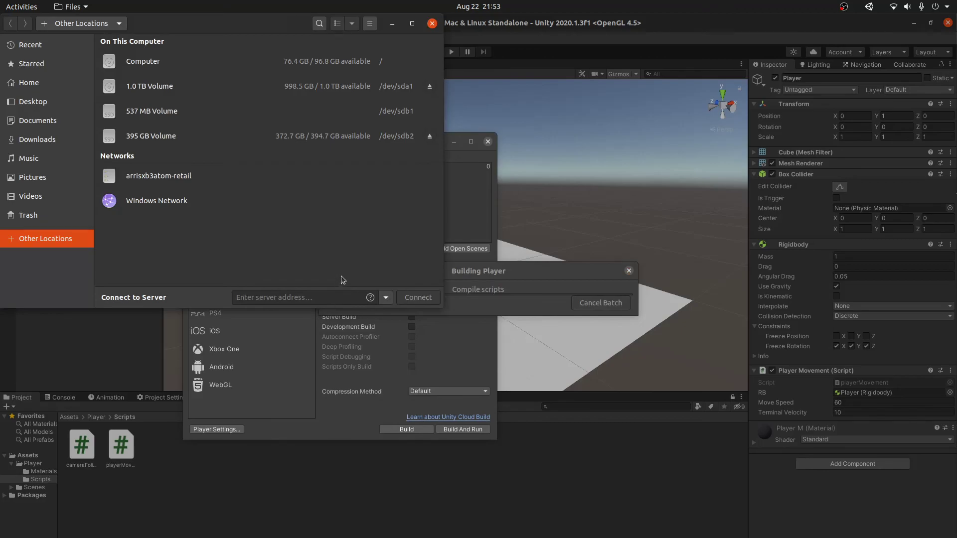
Step: Browse to 1.0 TB Volume > Unity Games > Starters > Testing to check the build output
click(170, 86)
double_click(207, 74)
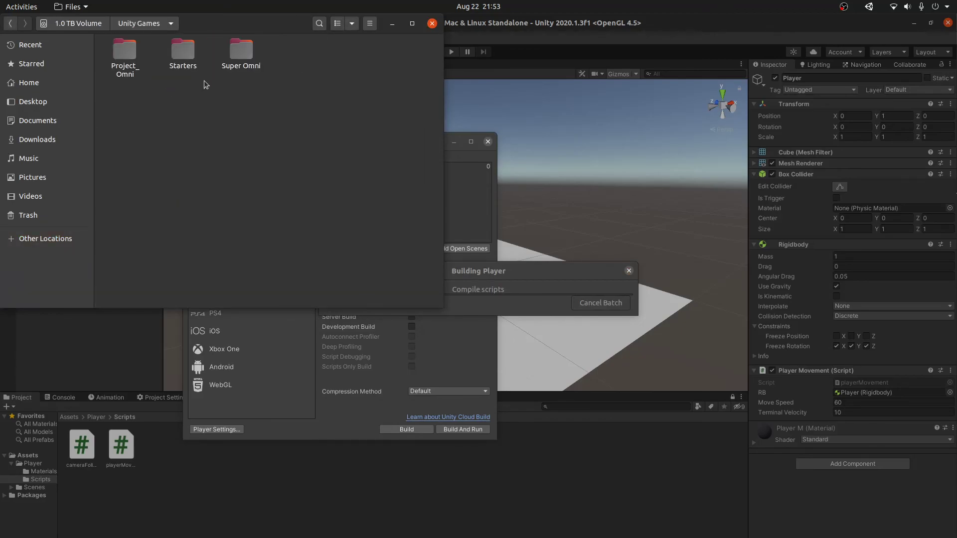
drag(293, 31, 411, 331)
double_click(311, 368)
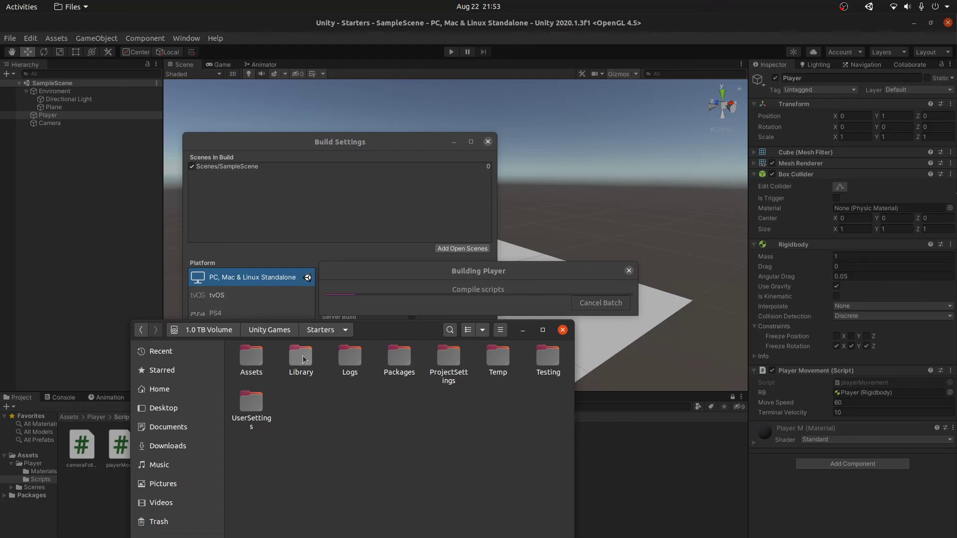
double_click(547, 357)
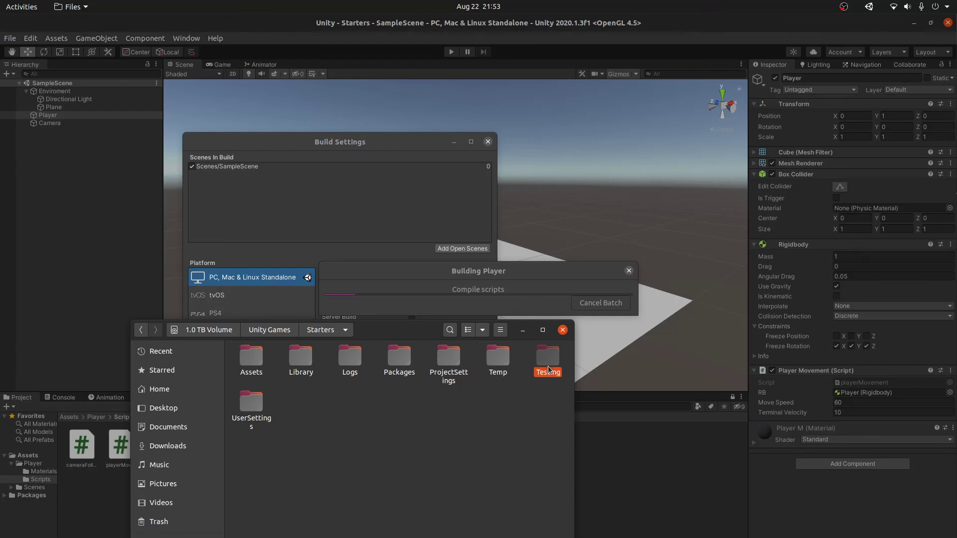
Step: Return to the Starters folder, minimize Files, and bring Visual Studio Code forward
drag(409, 326, 386, 288)
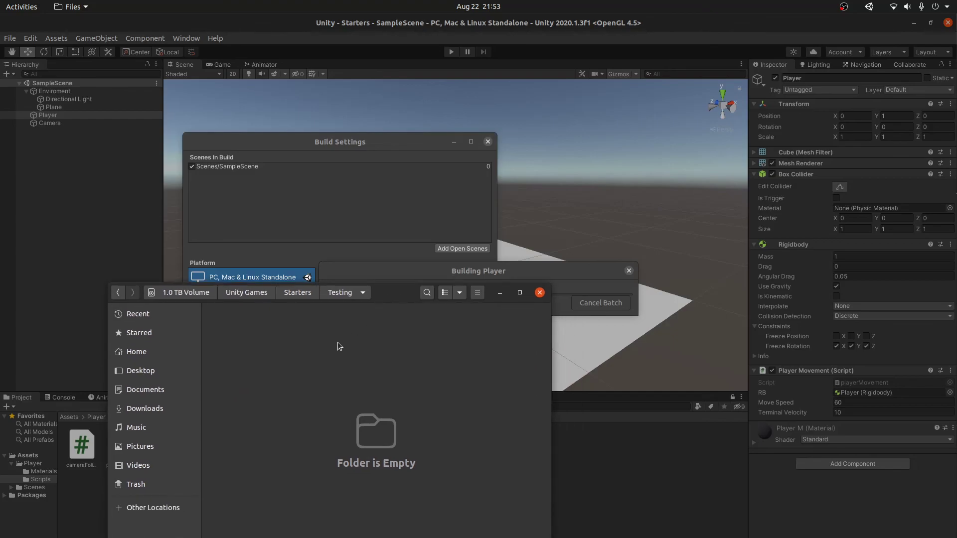
click(298, 292)
click(499, 292)
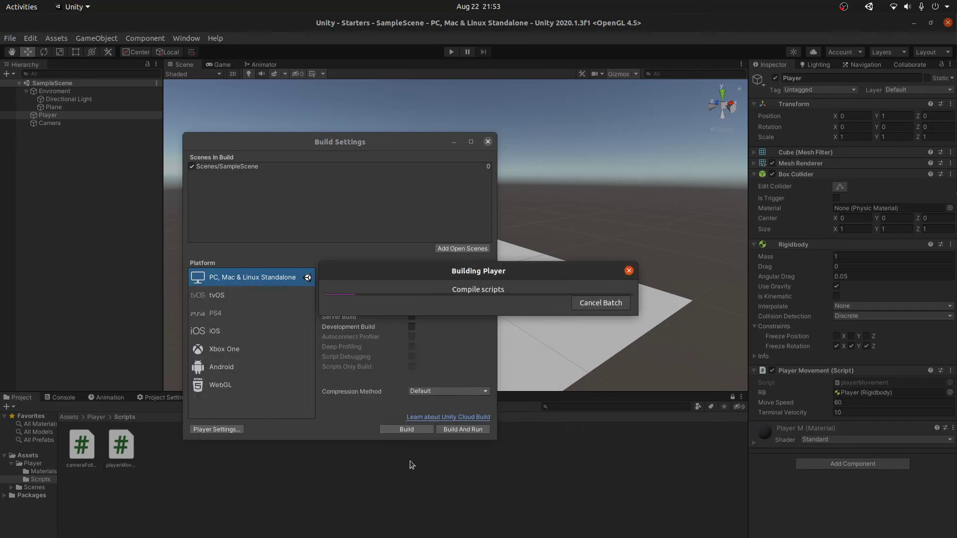
key(alt+Tab)
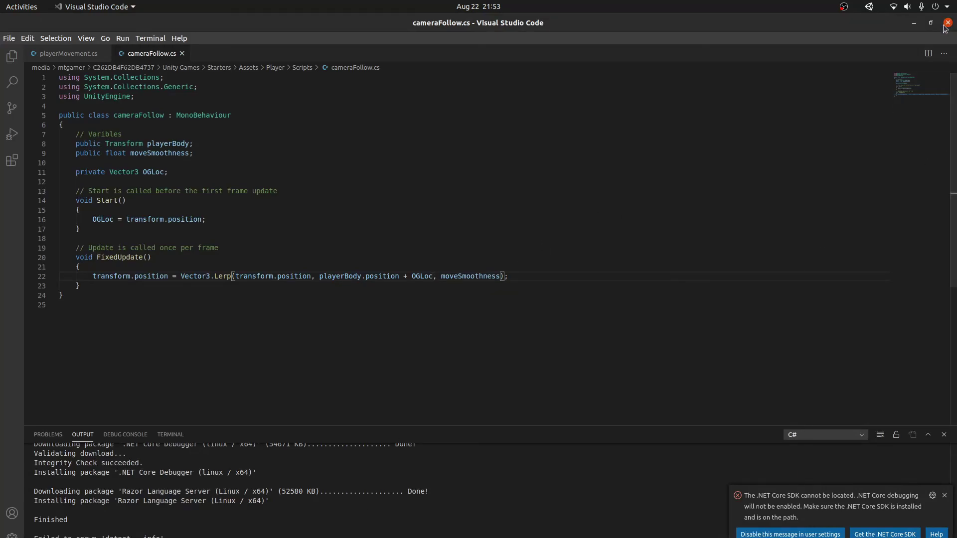
Step: Close the VS Code window showing cameraFollow.cs
click(946, 27)
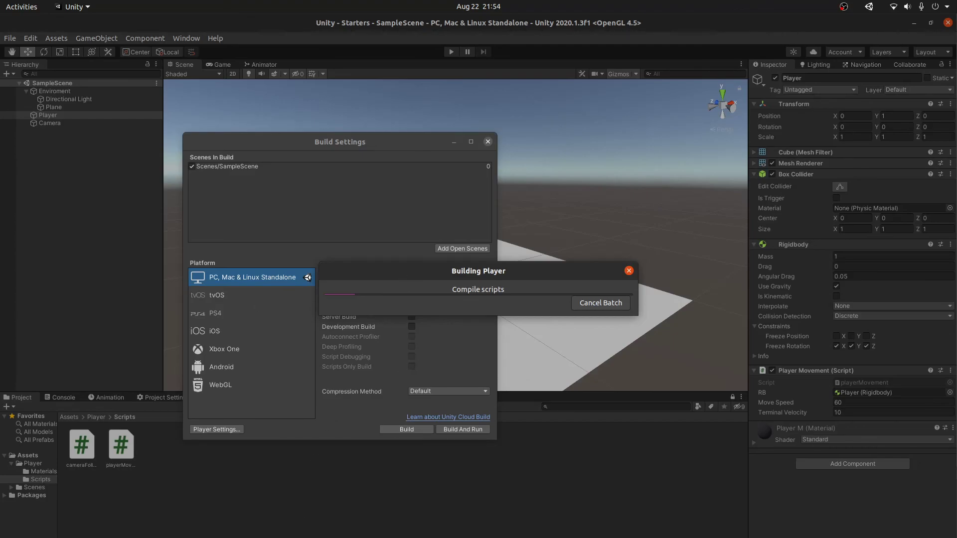
click(160, 507)
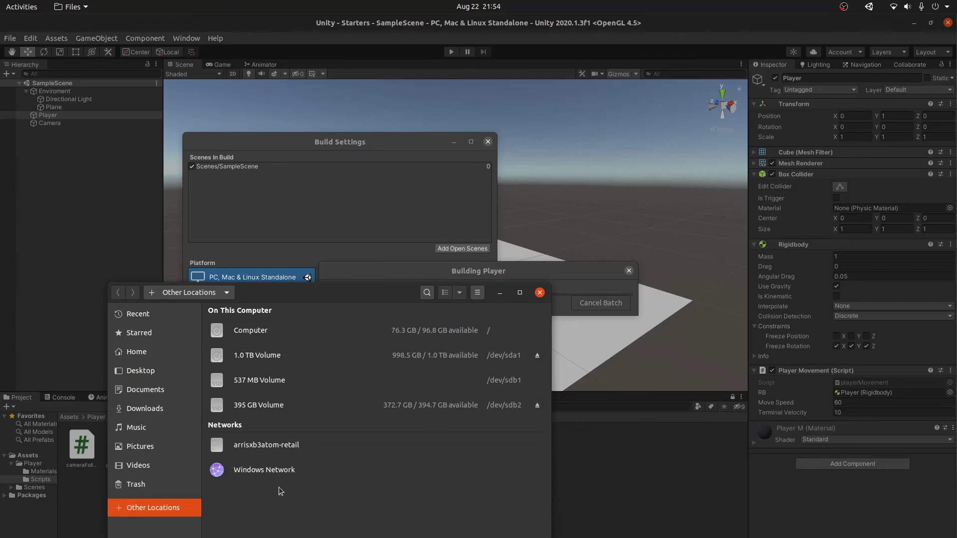
click(501, 293)
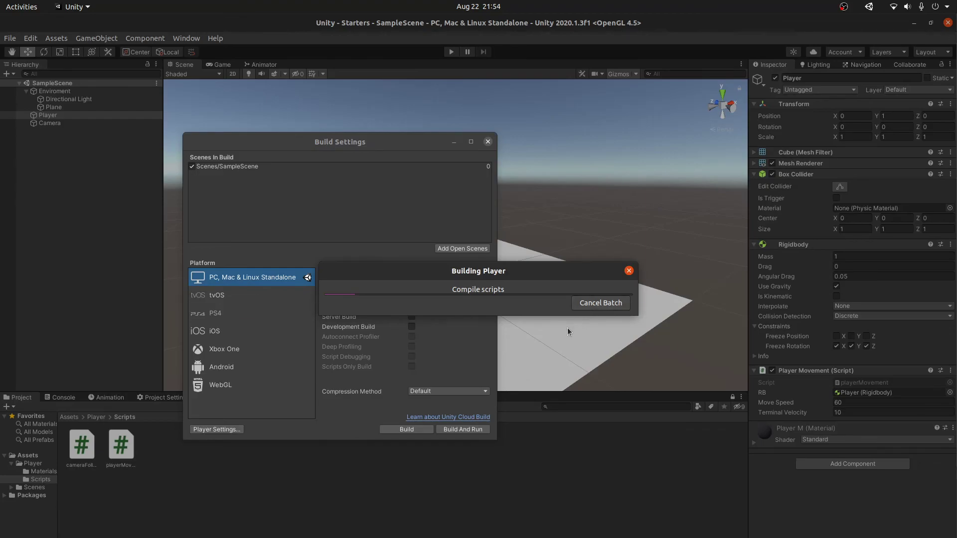
click(600, 304)
Step: Check Unity's Building Player progress, then bring OBS Studio back to the front
key(alt+Tab)
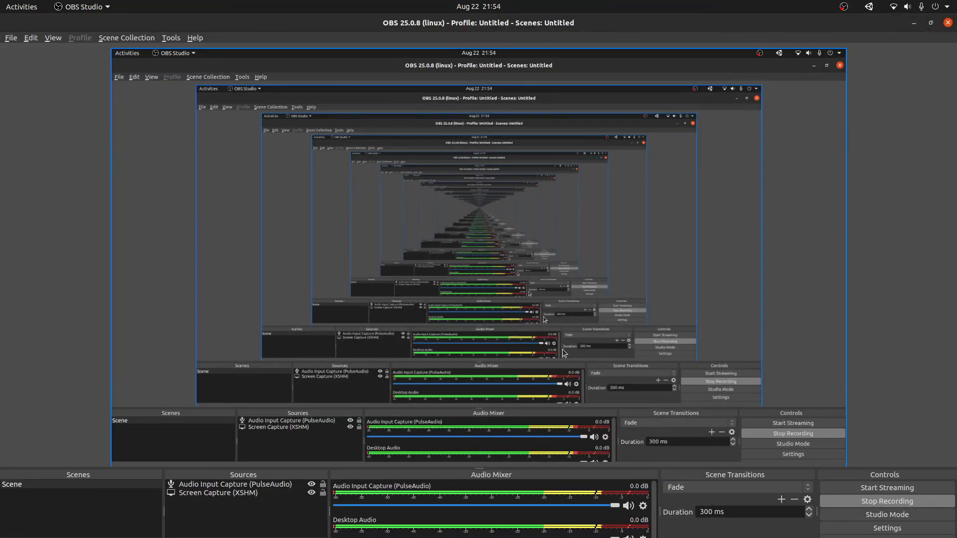
key(alt+Tab)
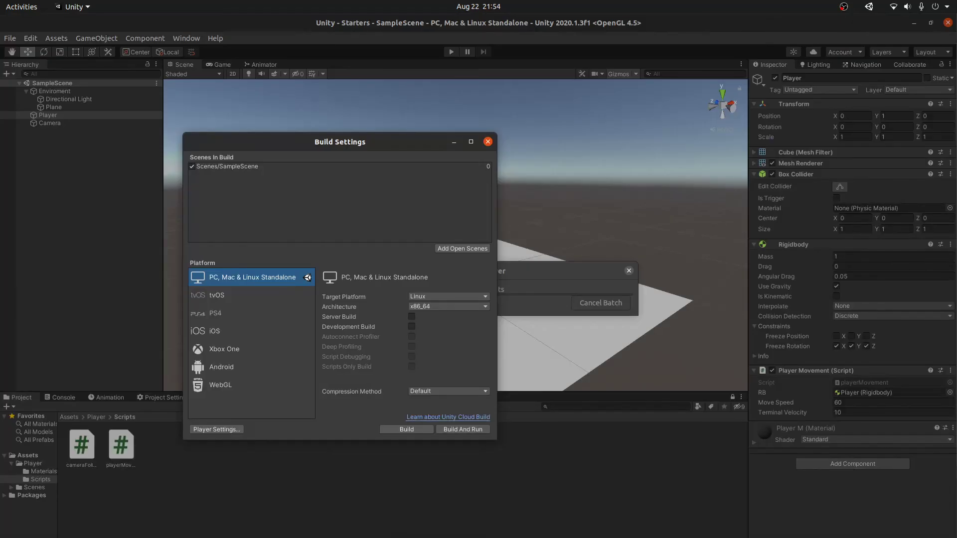
click(518, 271)
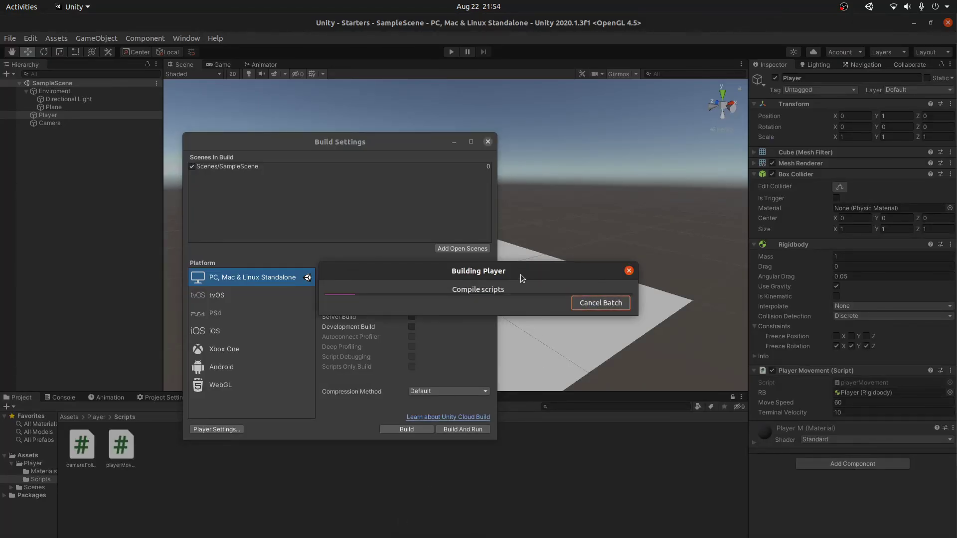
key(alt+Tab)
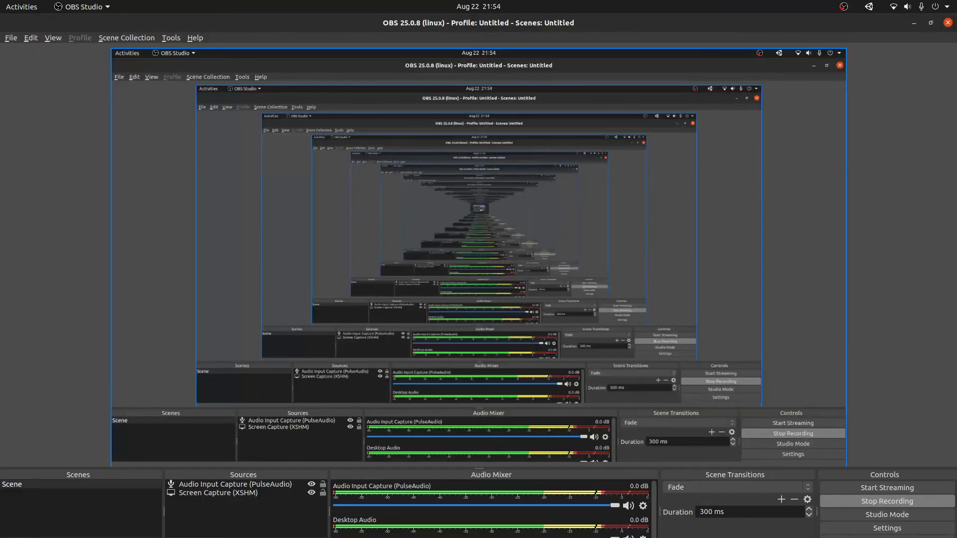